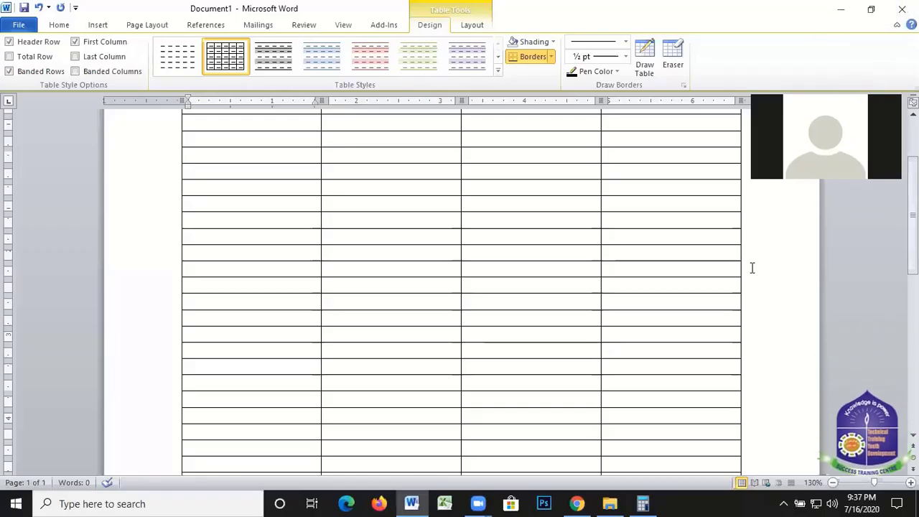
Browse the Insert and Layout options, clicking in table rows, header and footer, then select the third column
scroll(486, 272, up, 3)
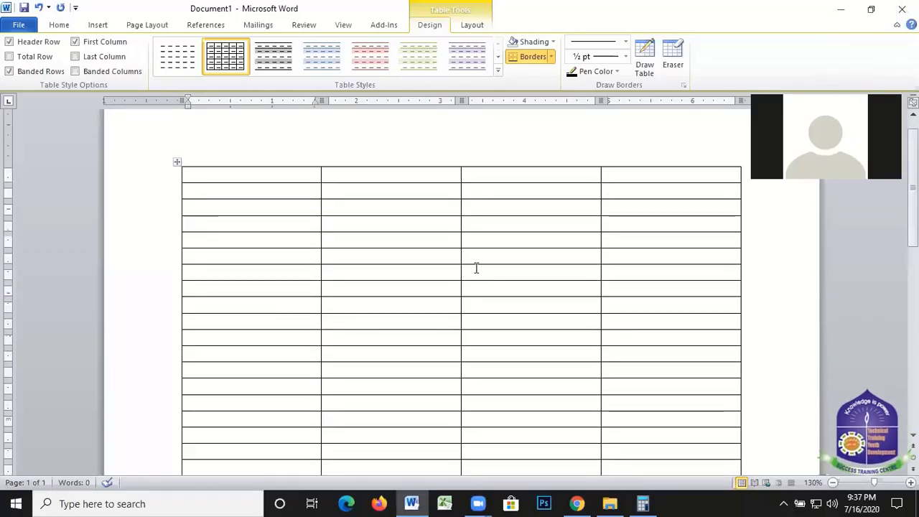
click(97, 27)
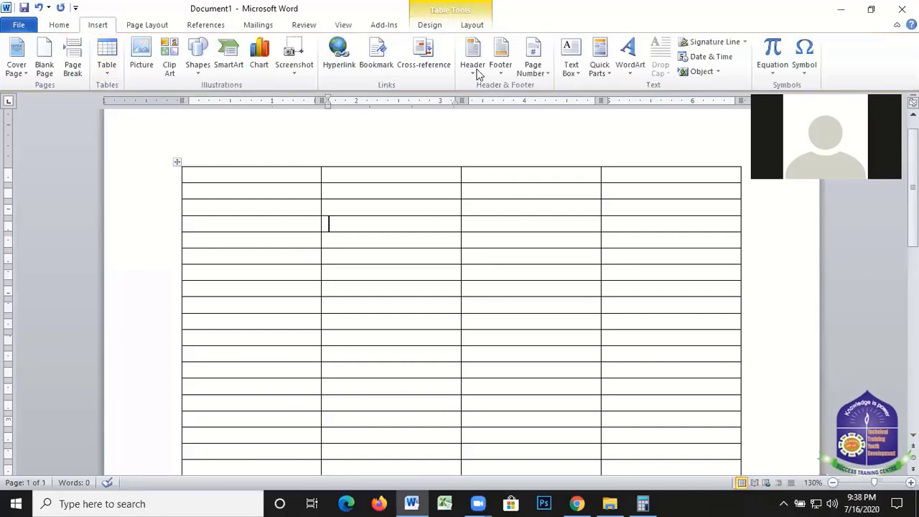
click(471, 25)
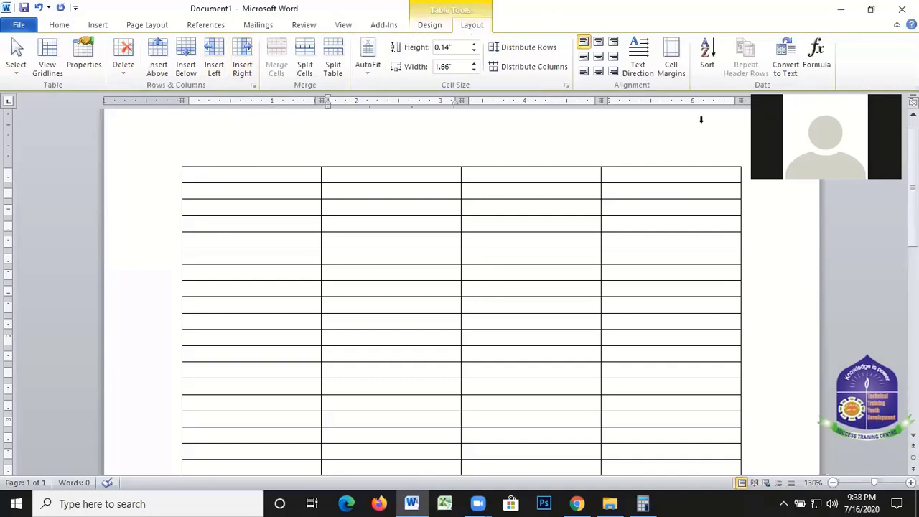
click(711, 136)
click(794, 329)
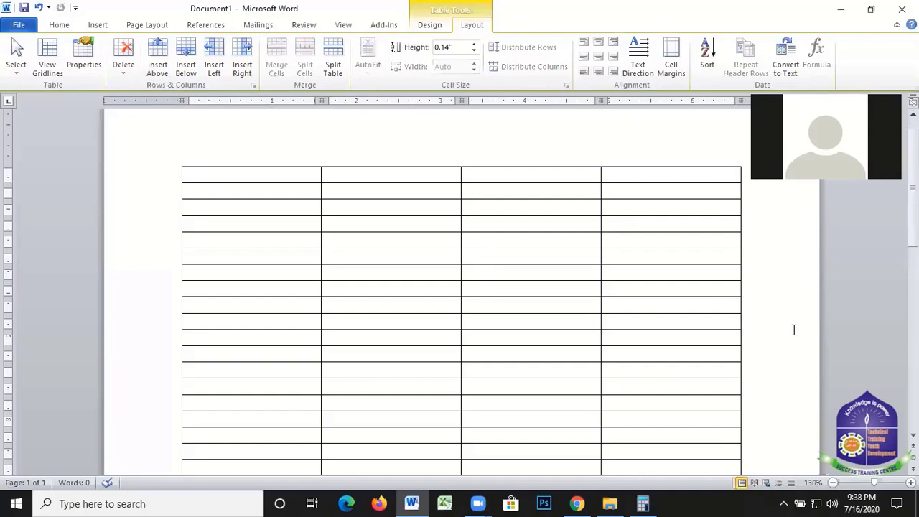
double_click(494, 130)
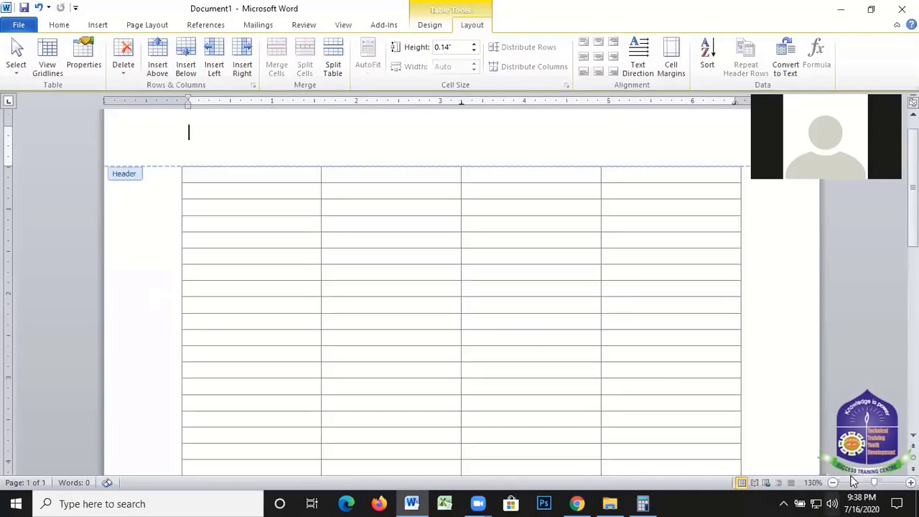
scroll(646, 461, down, 3)
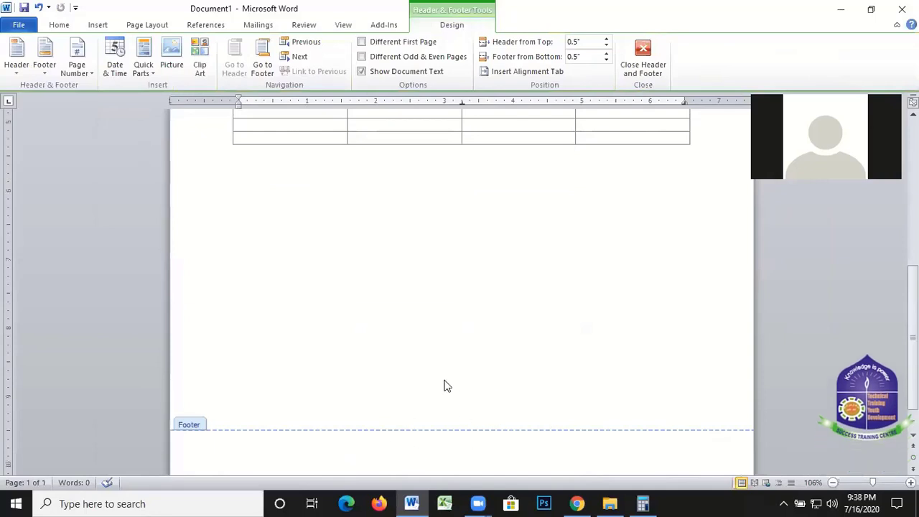
click(480, 420)
scroll(404, 141, up, 3)
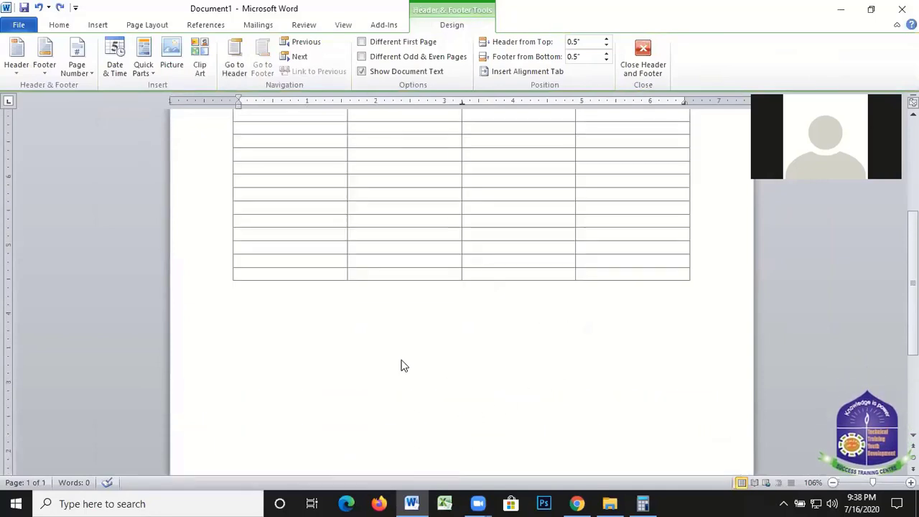
drag(511, 276, 511, 136)
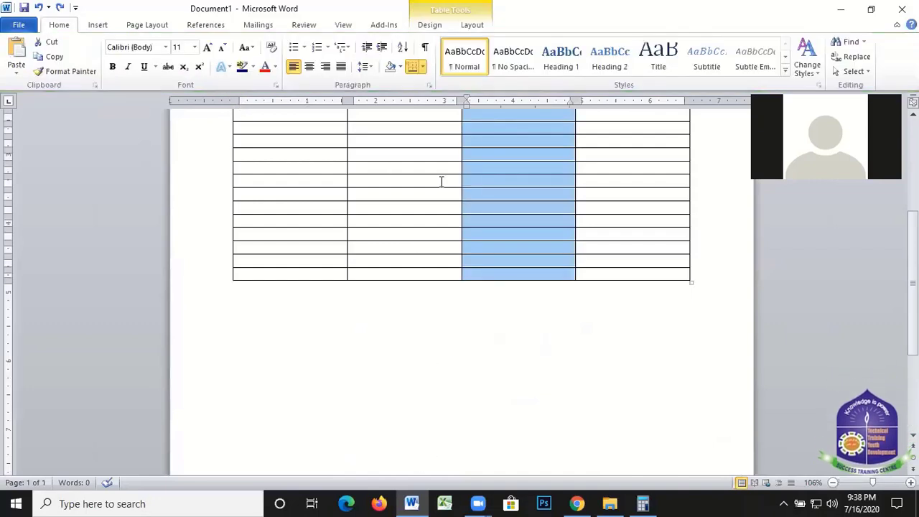
Select the whole table and apply a preferred column width in Table Properties, shrinking columns to about 0.15"
scroll(378, 277, up, 3)
scroll(370, 206, up, 2)
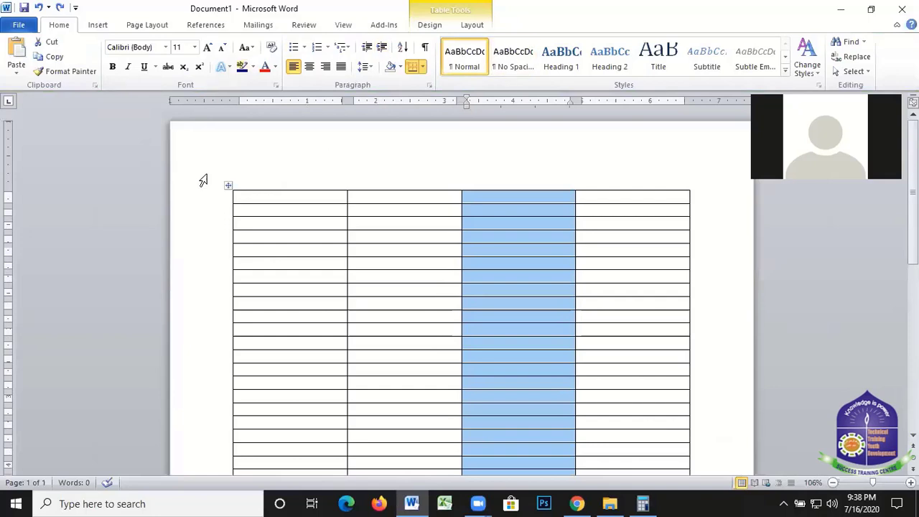
click(229, 185)
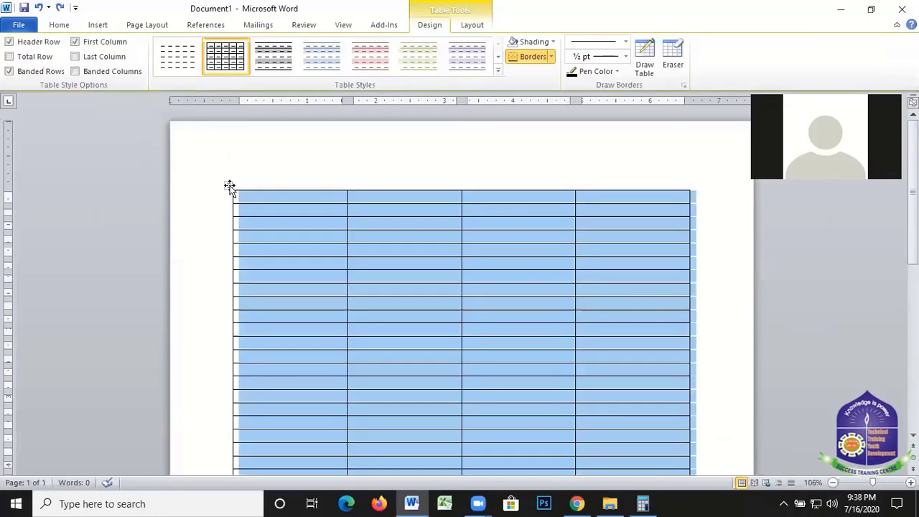
click(470, 25)
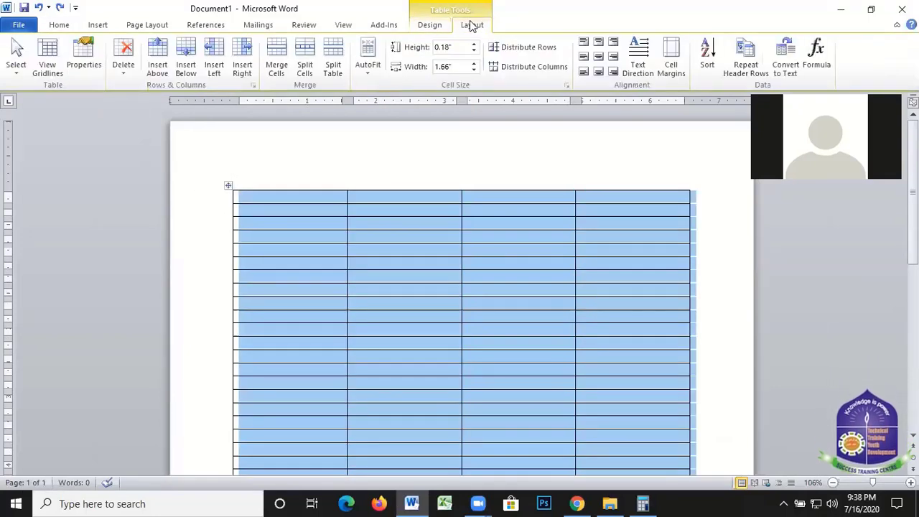
click(84, 77)
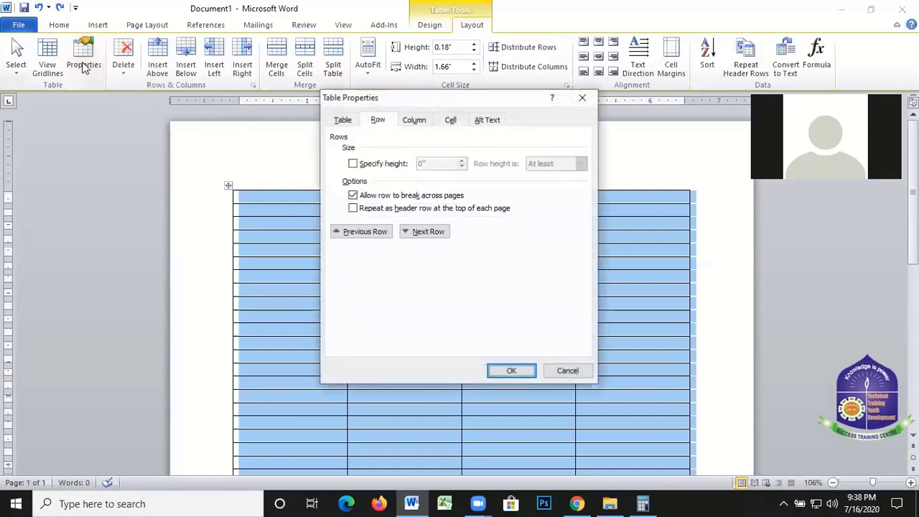
click(343, 121)
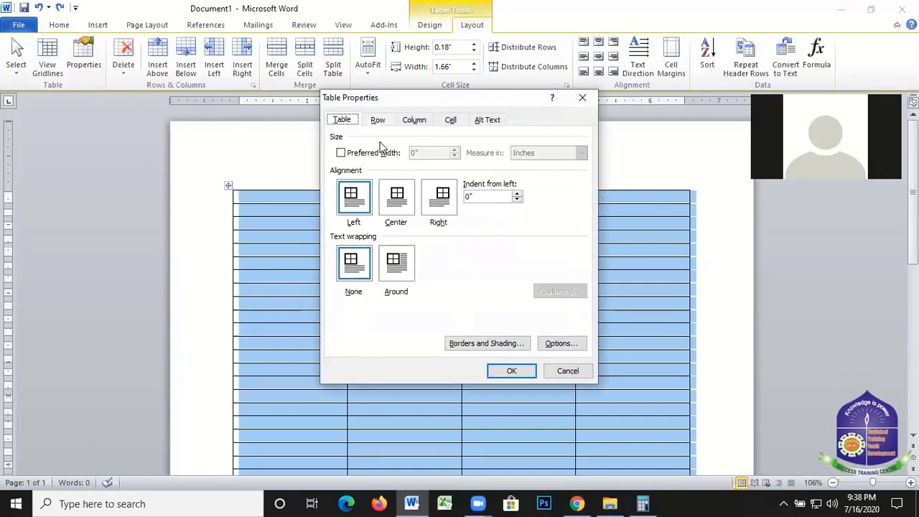
click(416, 121)
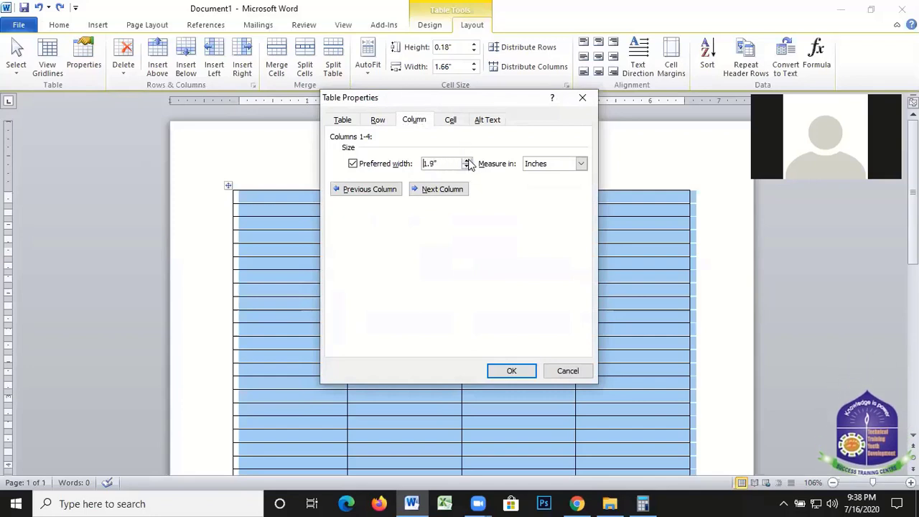
click(467, 160)
click(511, 370)
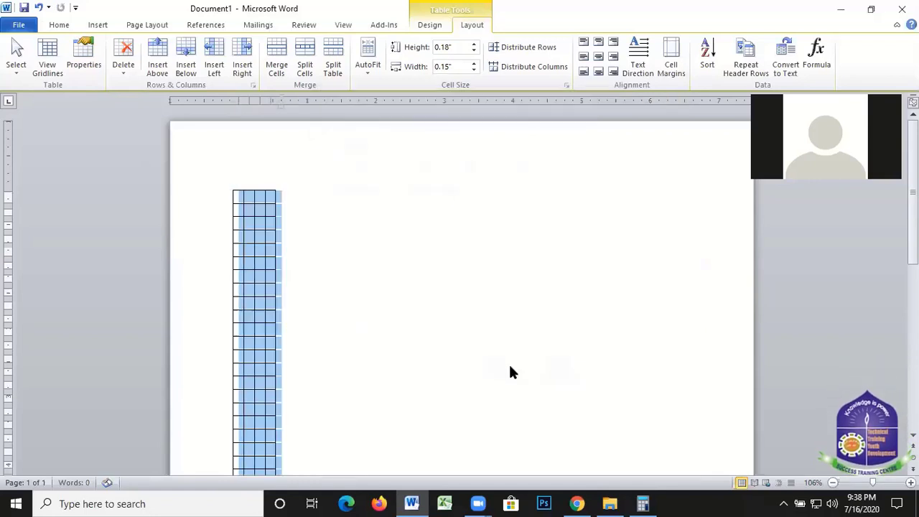
Reopen Table Properties to the column width settings
click(85, 63)
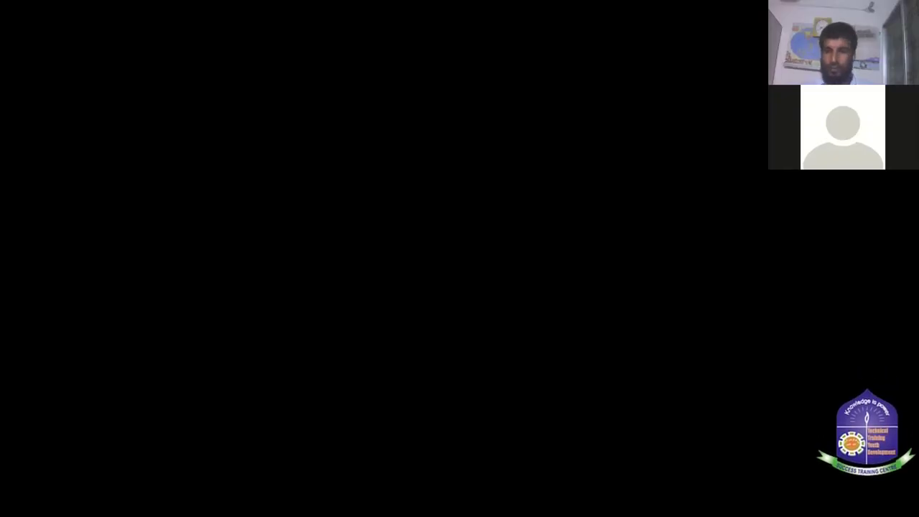
Select the whole table, review its column width in Table Properties, and close without changes
scroll(449, 245, down, 2)
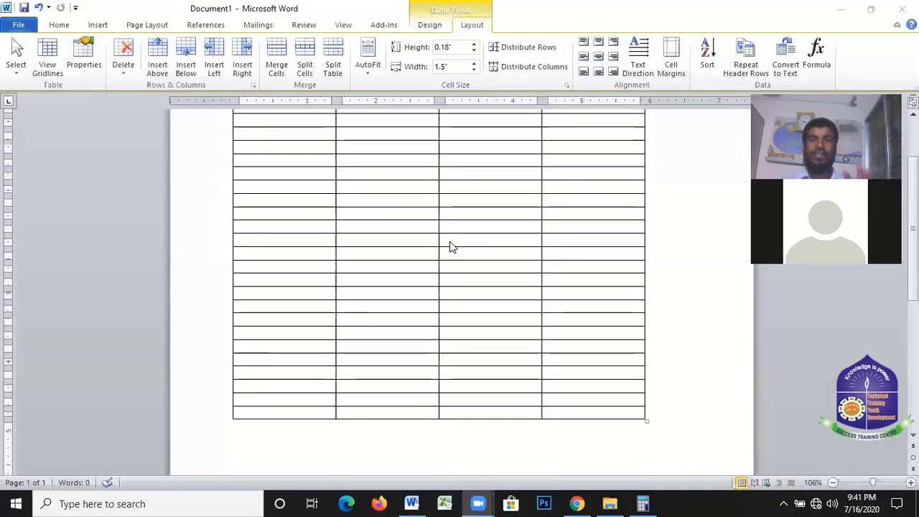
scroll(454, 280, up, 2)
scroll(445, 270, up, 1)
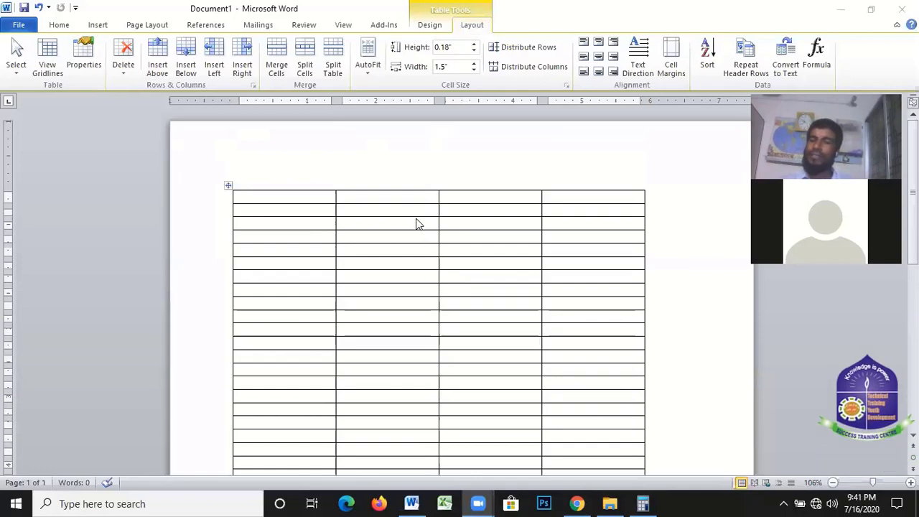
key(ctrl+a)
click(85, 65)
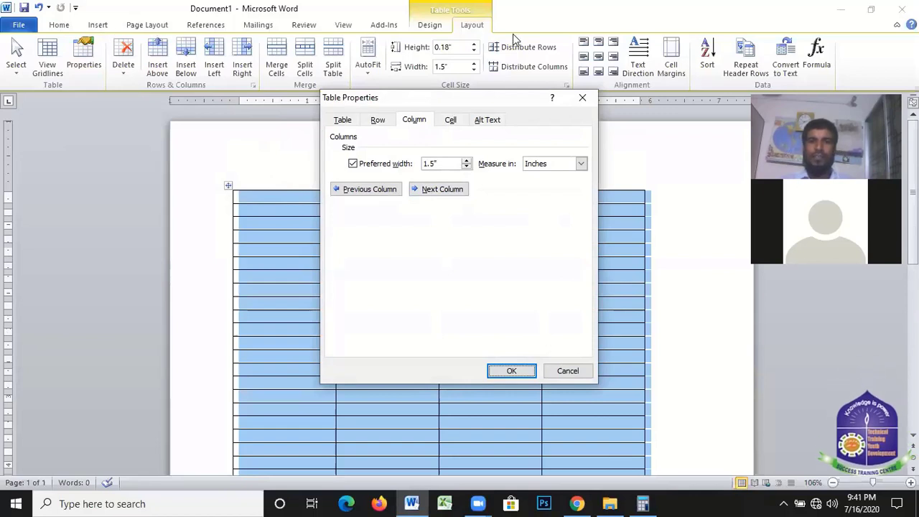
click(582, 98)
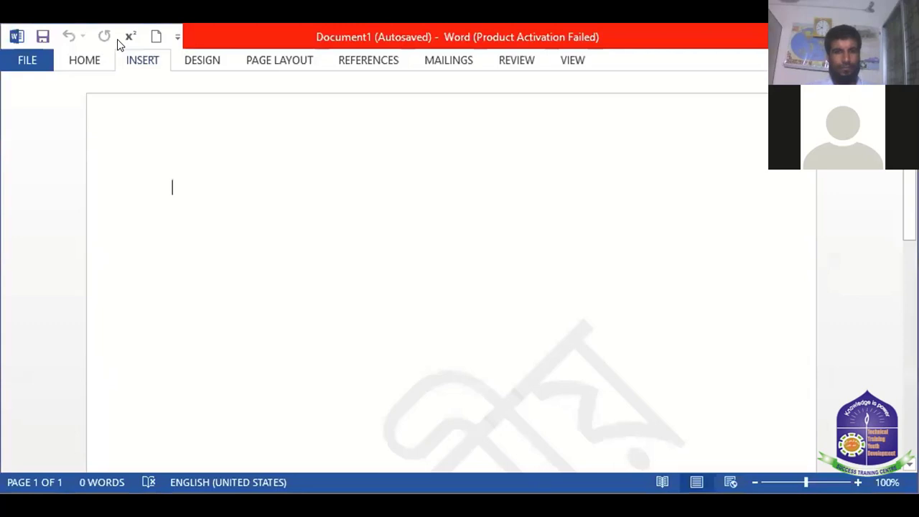
Insert a table with 5 columns and 25 rows via the Insert Table dialog
click(118, 118)
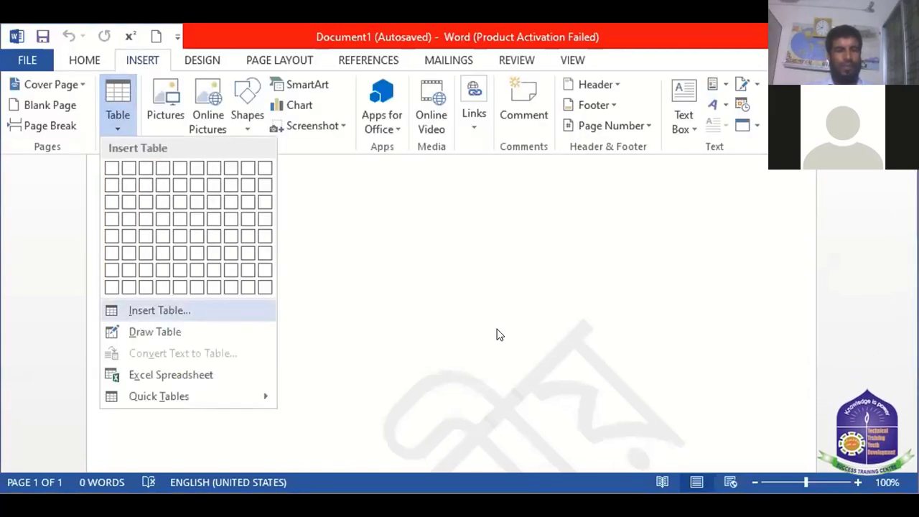
key(Return)
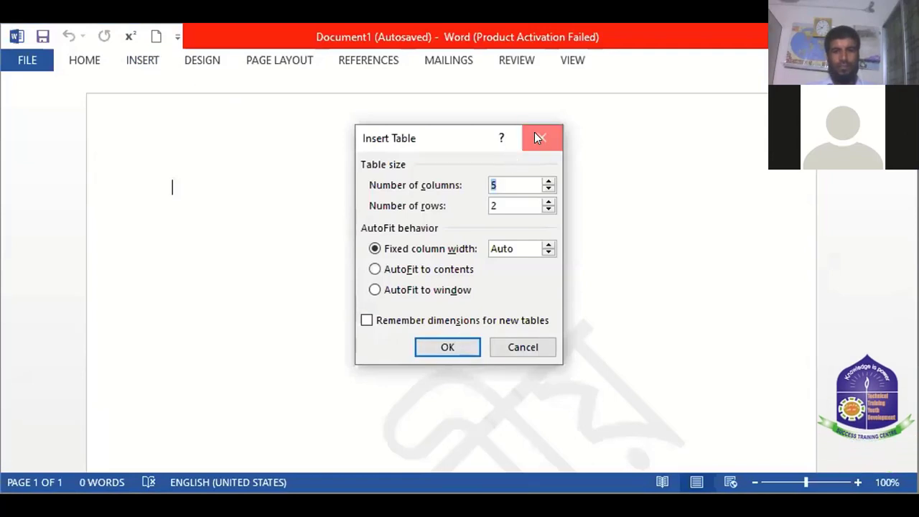
click(537, 135)
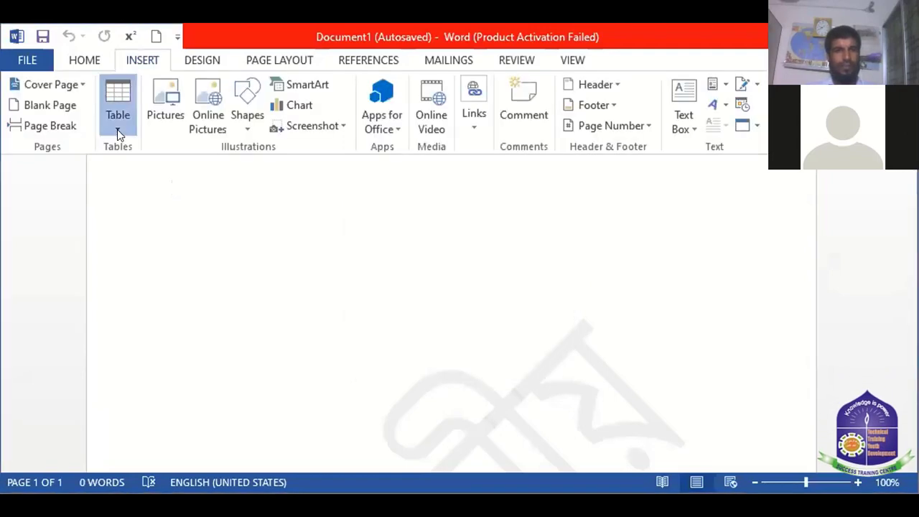
key(Return)
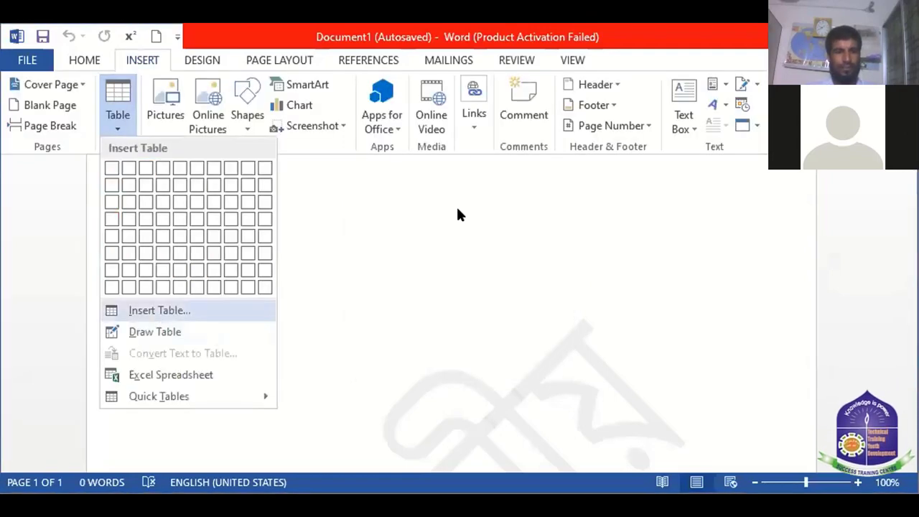
key(Return)
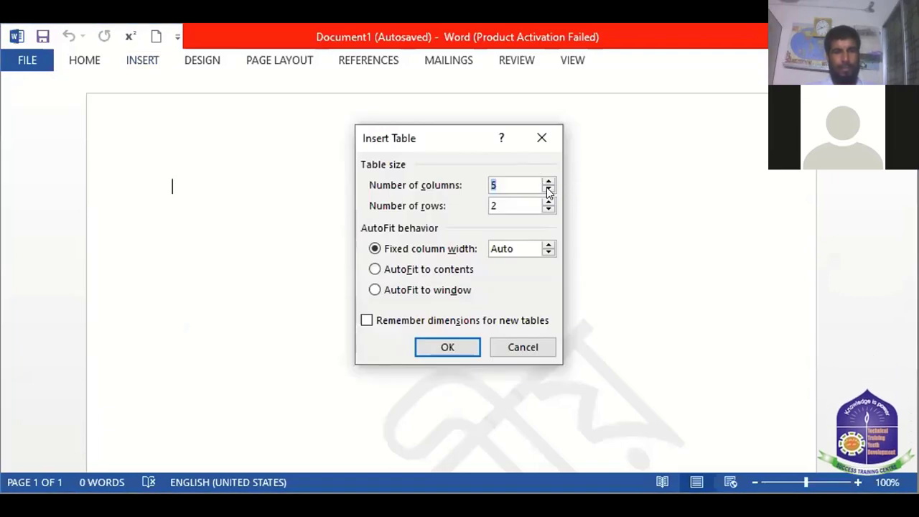
click(548, 202)
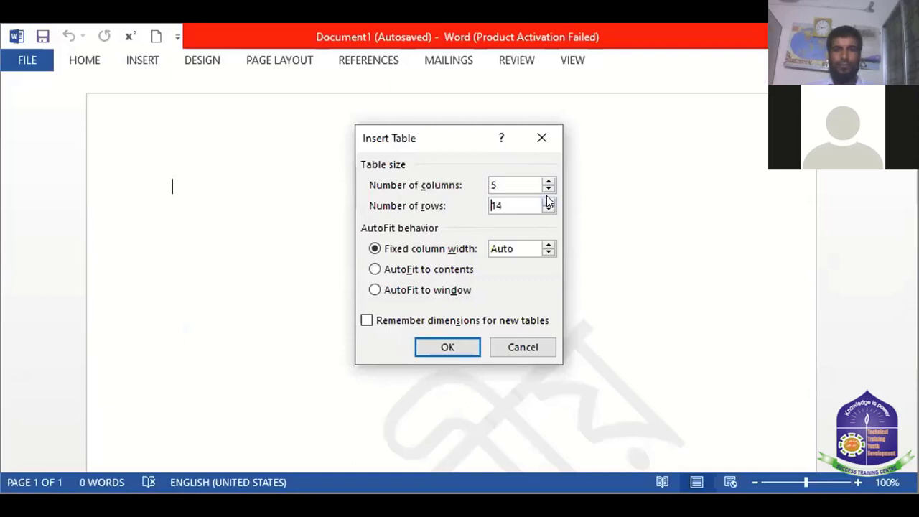
click(548, 202)
click(548, 202)
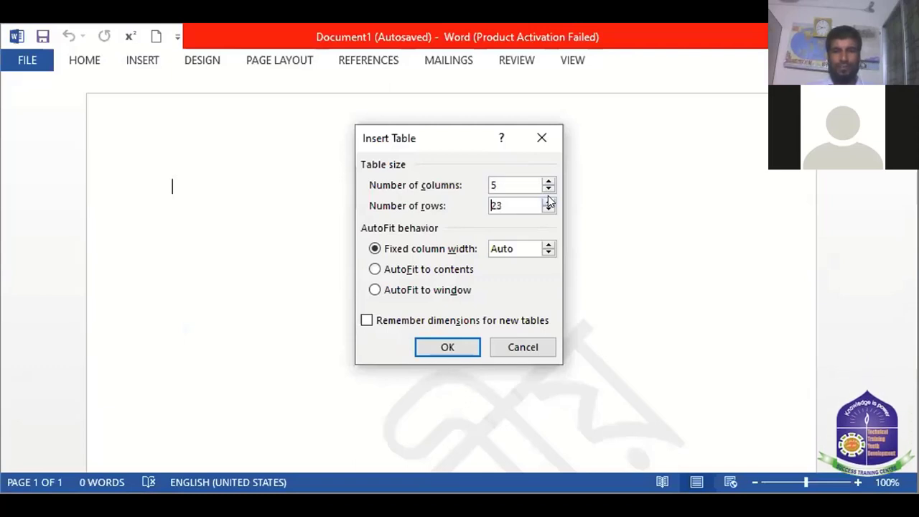
click(446, 346)
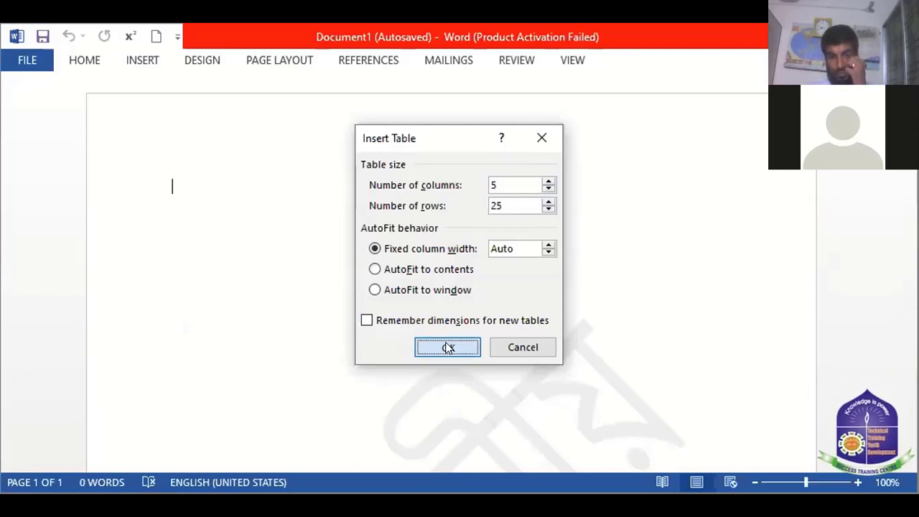
click(415, 349)
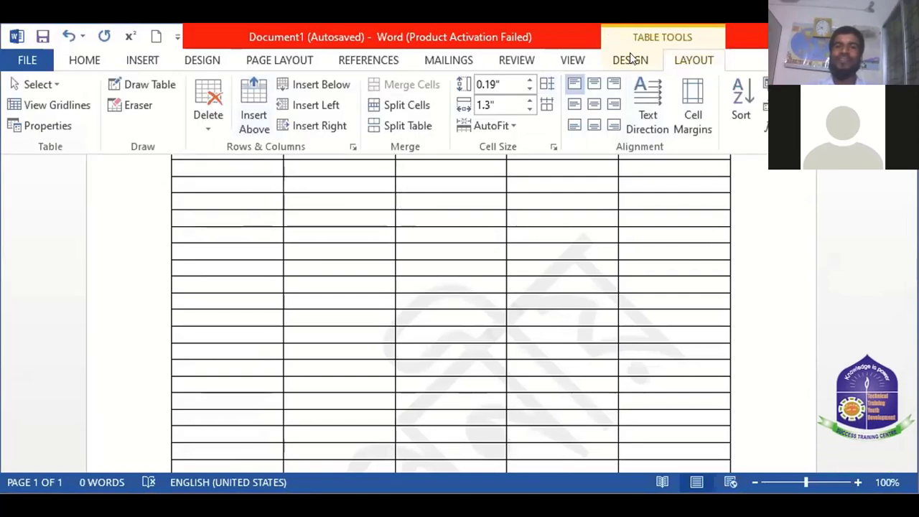
click(632, 62)
click(632, 62)
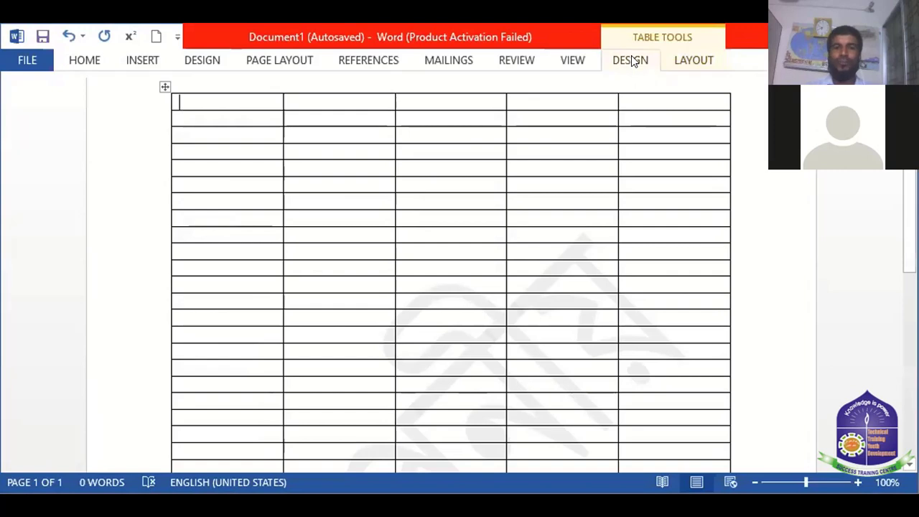
click(632, 62)
click(694, 60)
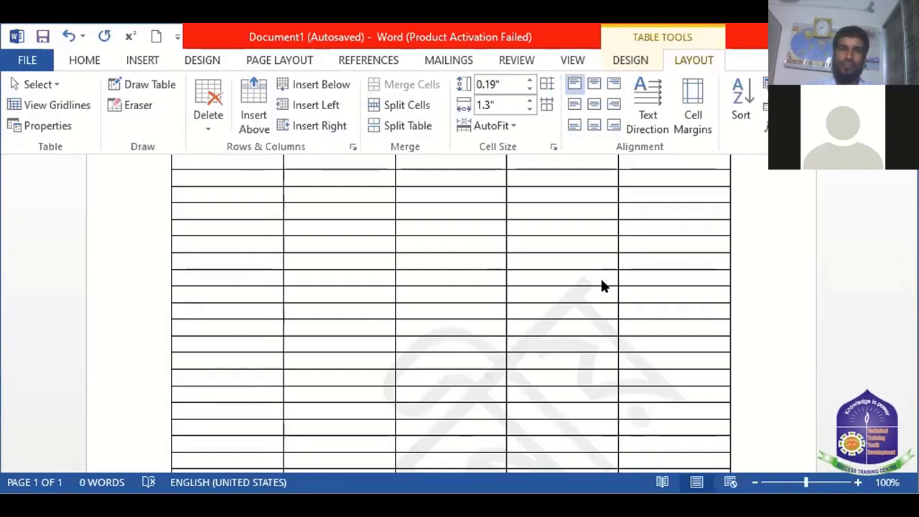
scroll(600, 287, up, 2)
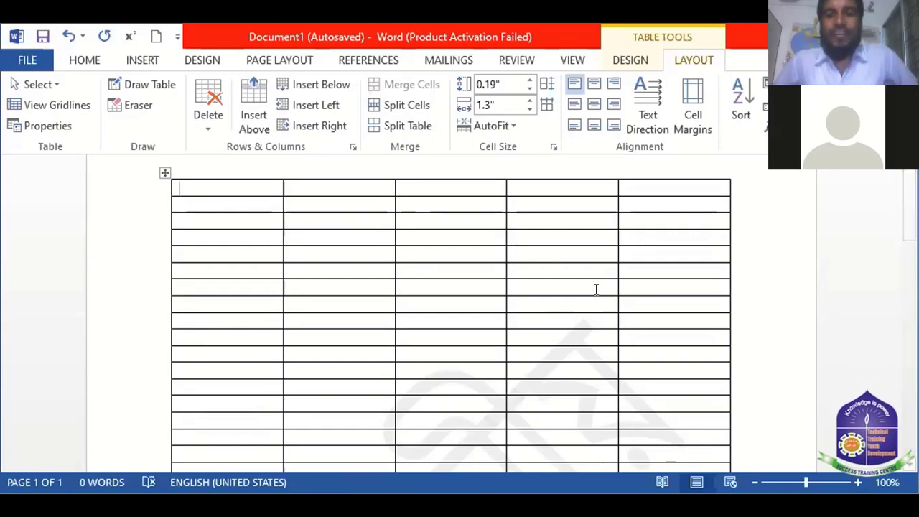
scroll(595, 291, down, 1)
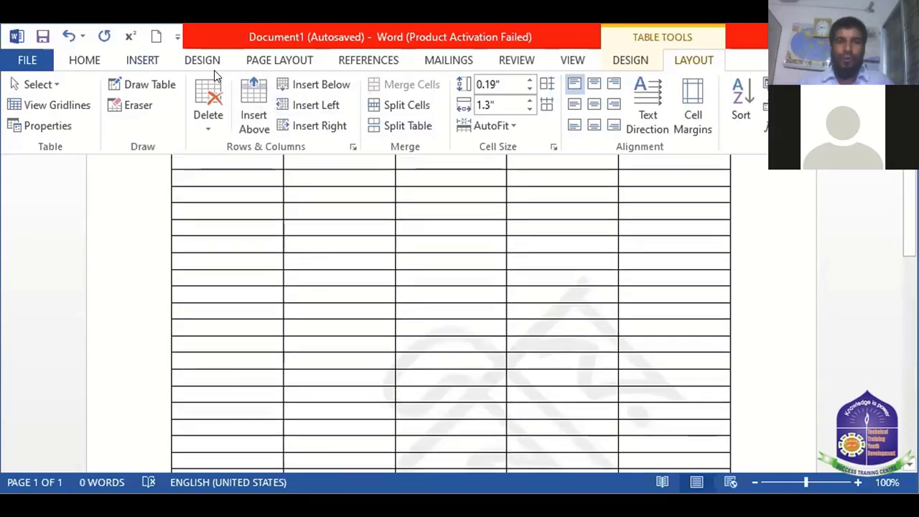
scroll(213, 74, up, 8)
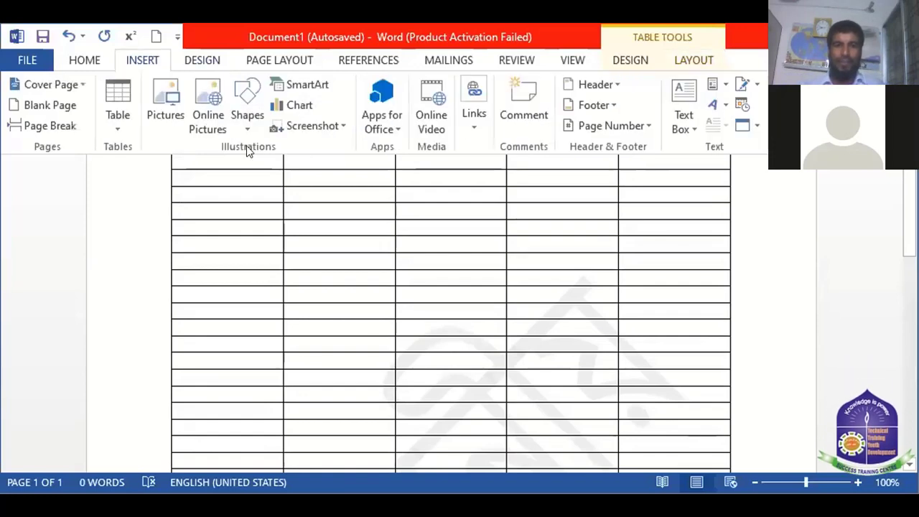
scroll(552, 345, down, 6)
scroll(550, 349, down, 2)
scroll(527, 355, up, 6)
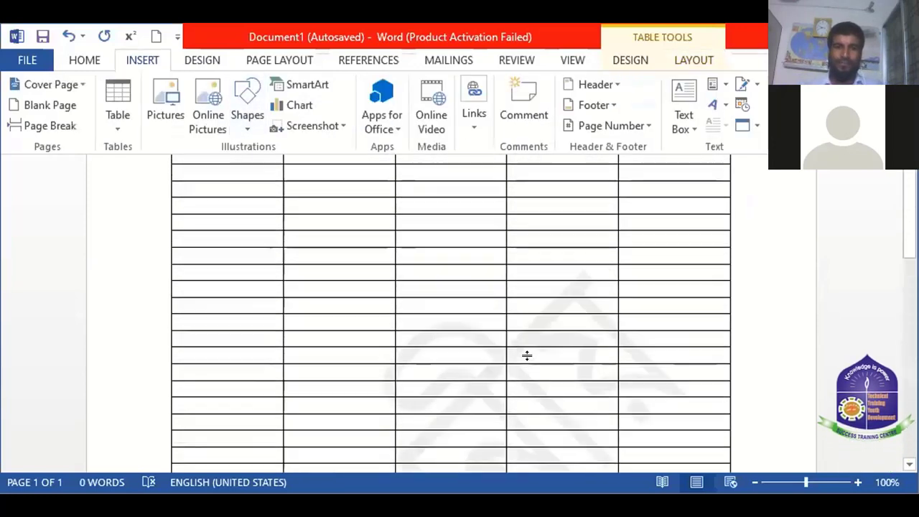
scroll(527, 355, up, 3)
scroll(528, 356, down, 5)
scroll(546, 357, up, 3)
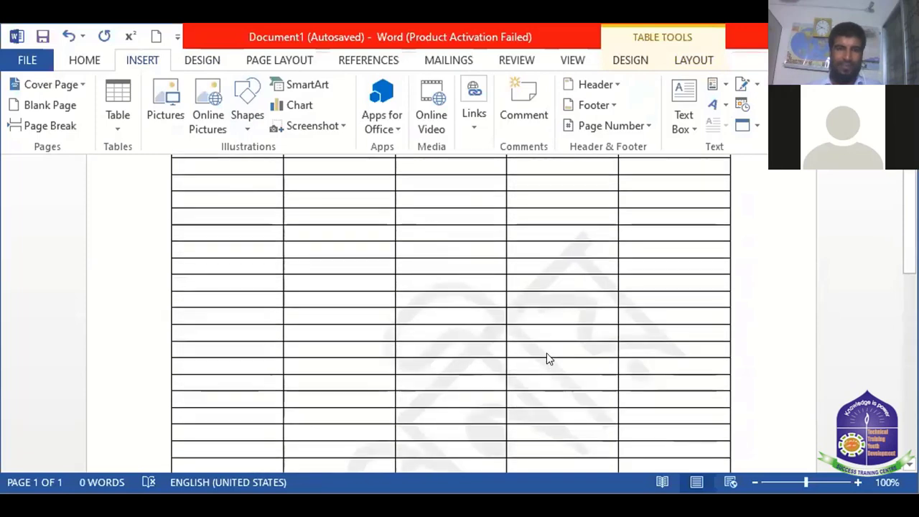
scroll(546, 357, up, 2)
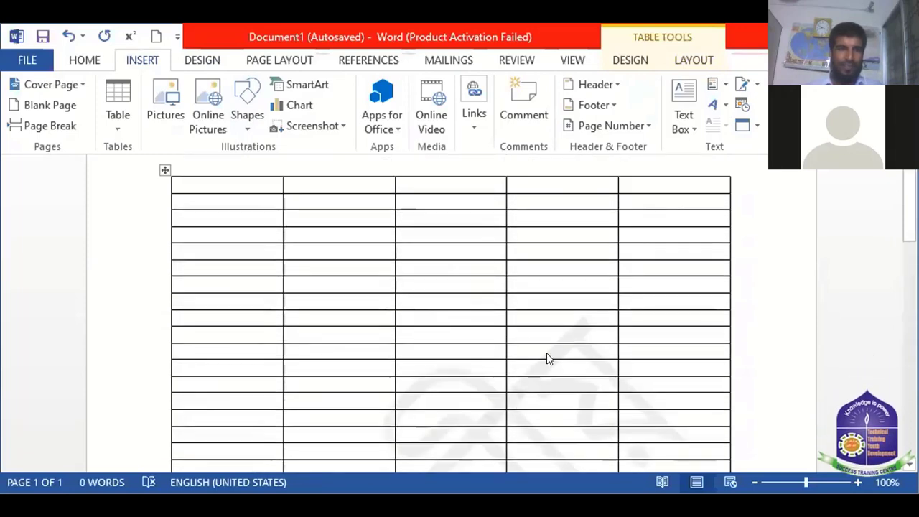
key(ctrl+F1)
scroll(374, 291, down, 5)
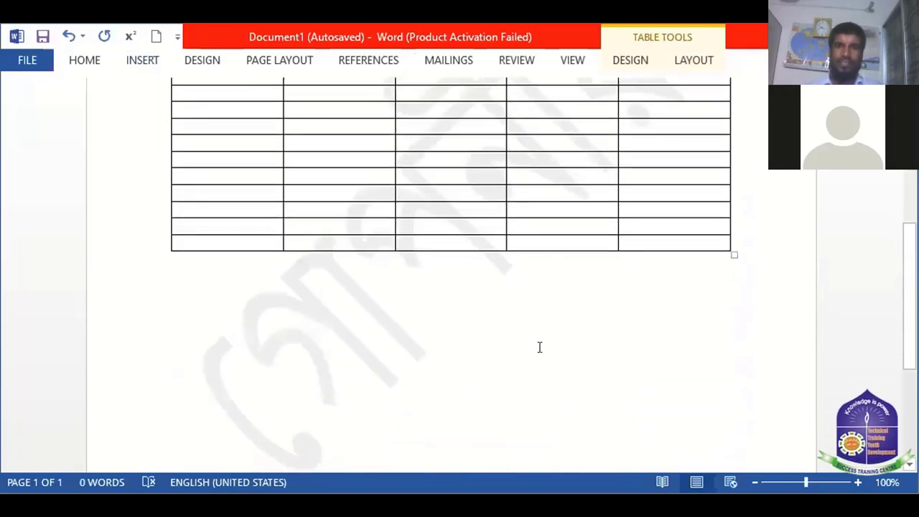
scroll(535, 330, down, 3)
scroll(529, 305, up, 4)
scroll(535, 315, up, 2)
scroll(545, 313, up, 1)
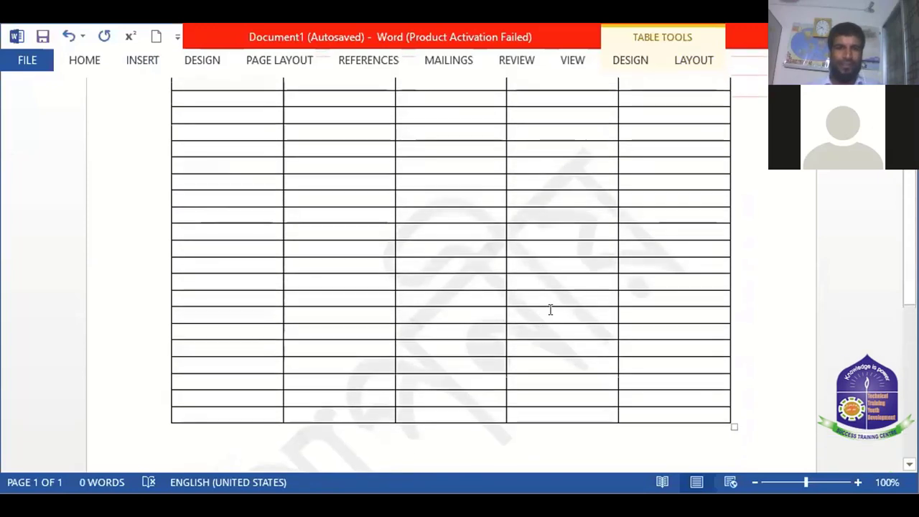
scroll(550, 310, down, 5)
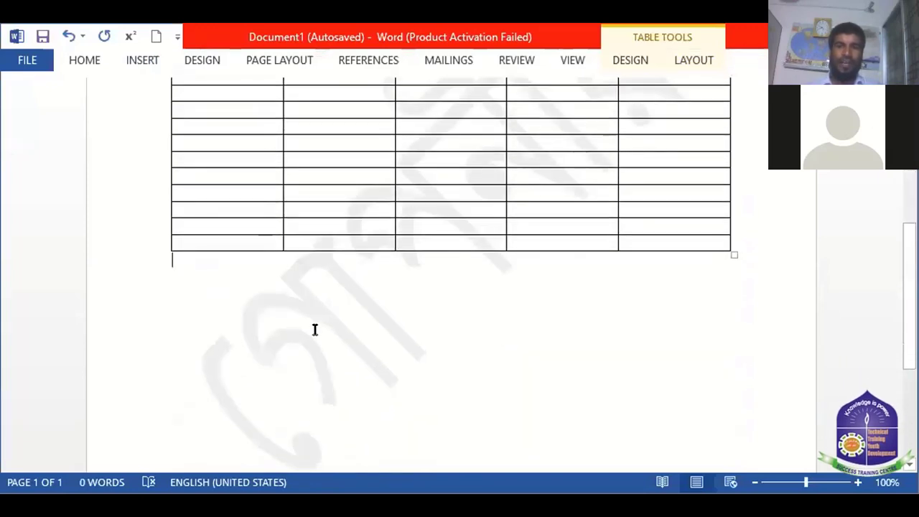
key(shift+F10)
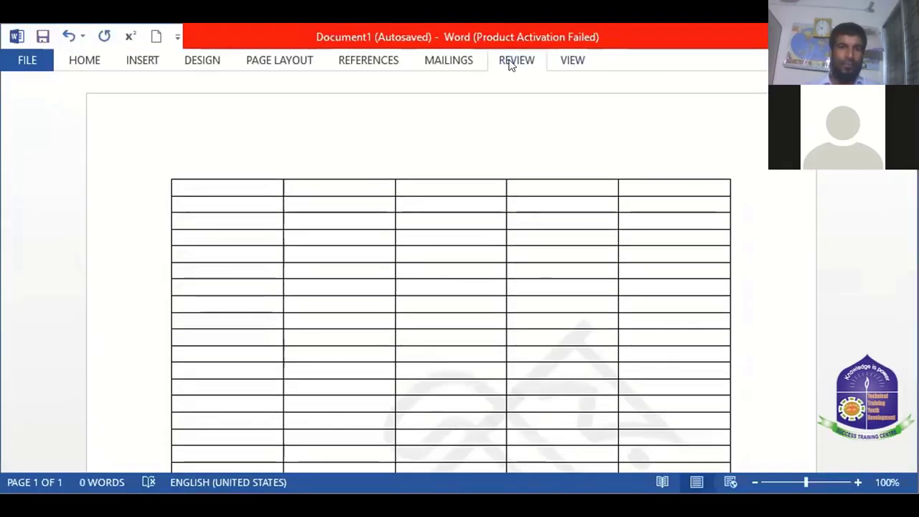
click(563, 64)
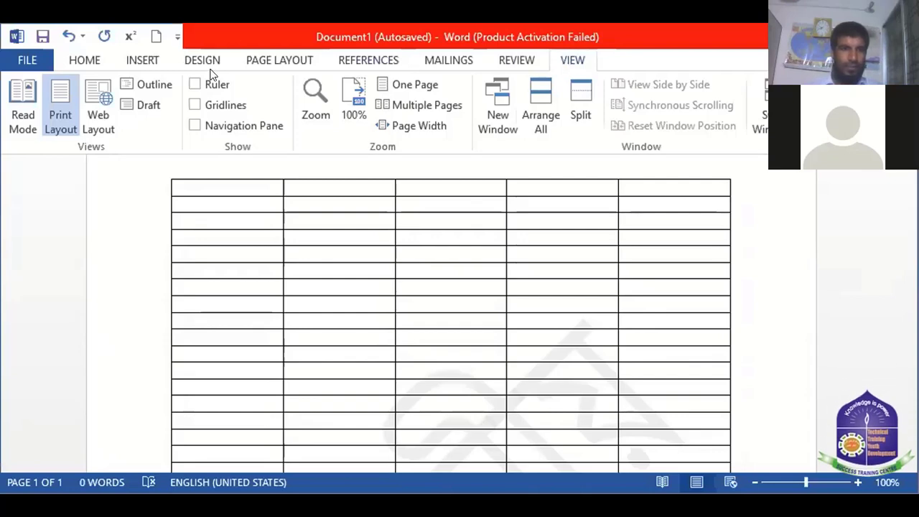
scroll(212, 74, up, 6)
scroll(211, 74, up, 1)
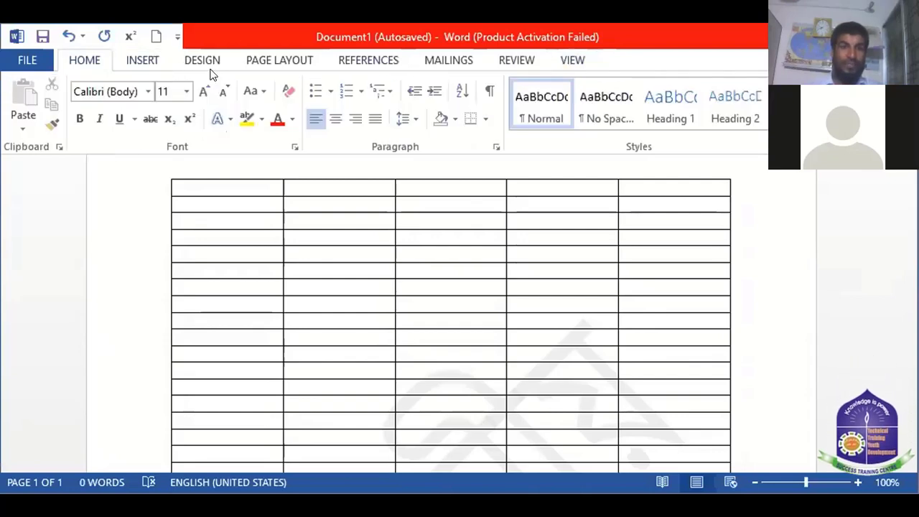
Remove the watermark behind the table from the Design tab's page background options
scroll(212, 74, down, 1)
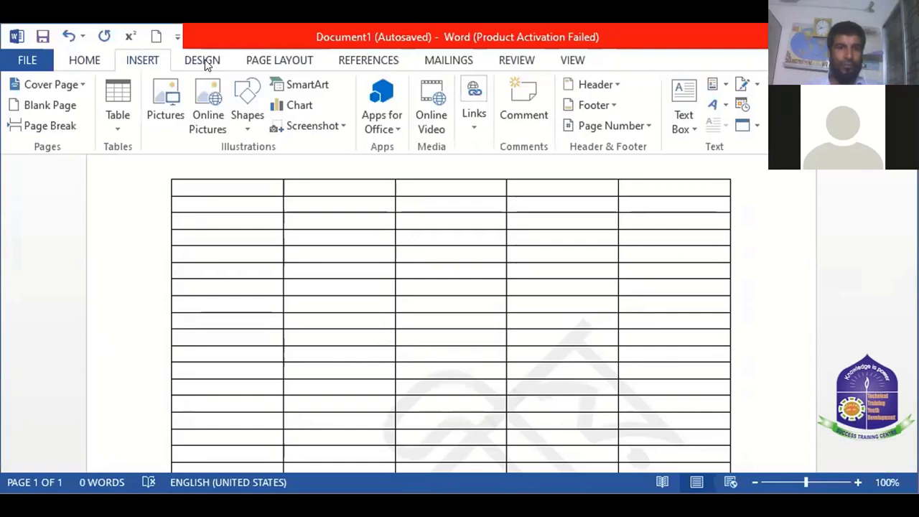
click(205, 62)
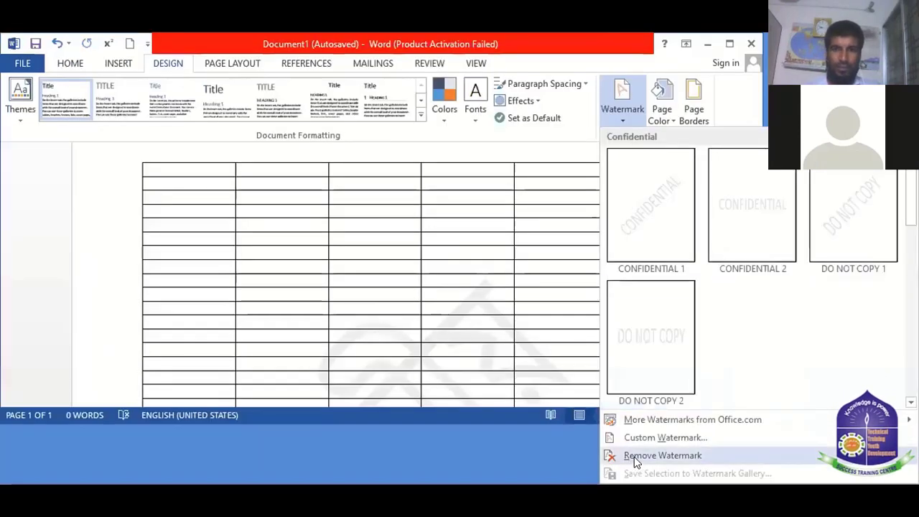
click(662, 455)
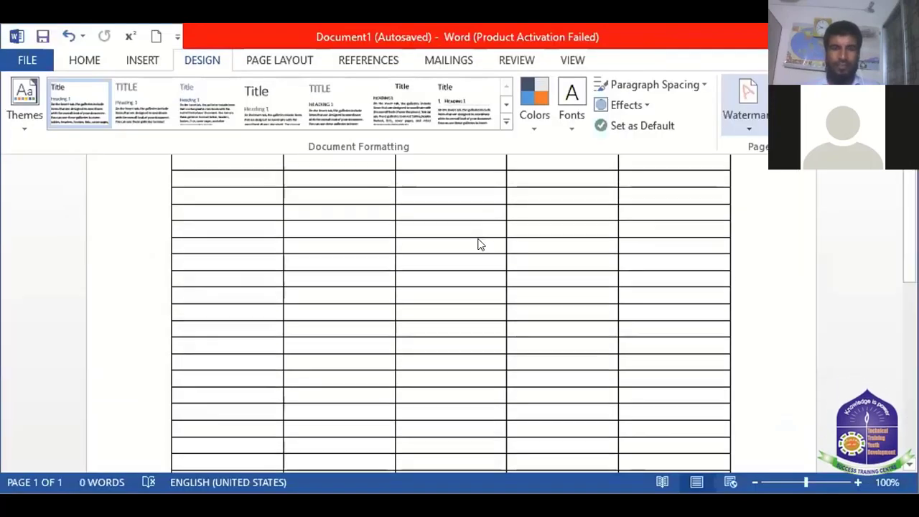
scroll(448, 371, up, 3)
scroll(447, 371, up, 2)
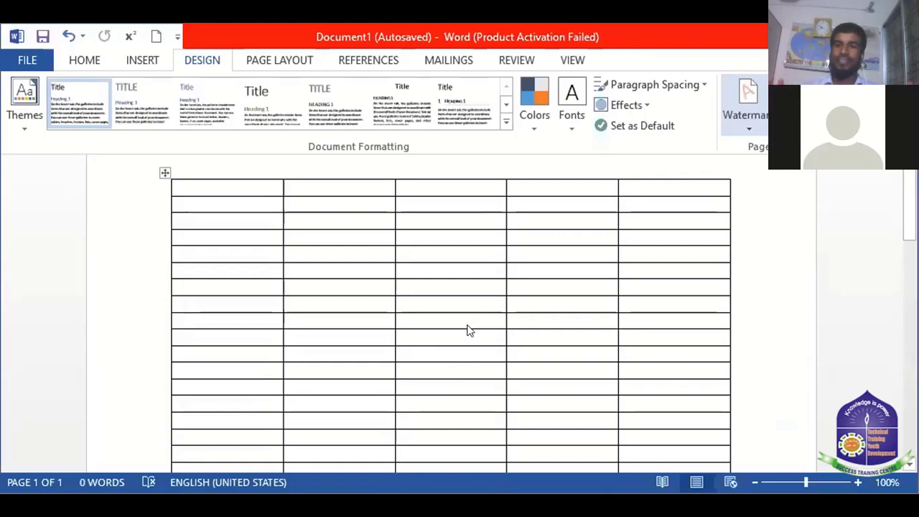
scroll(471, 322, down, 1)
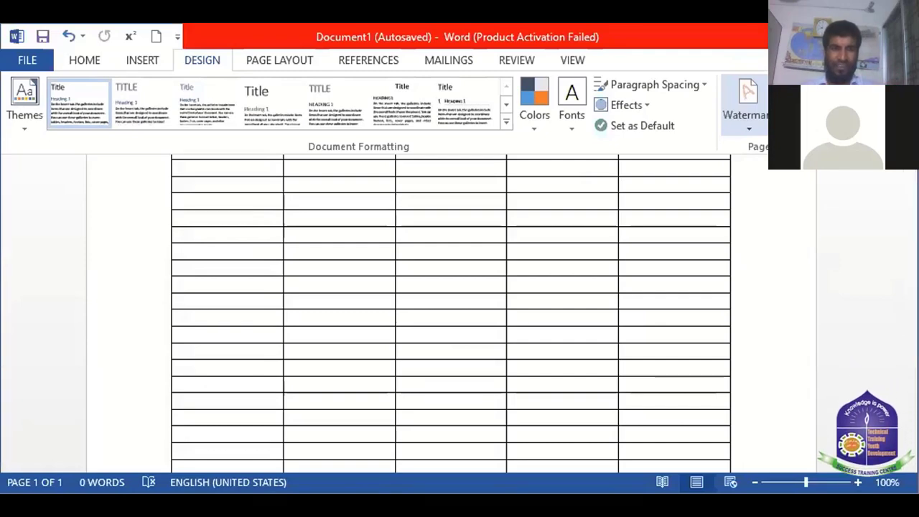
Collapse the ribbon with Ctrl+F1 to enlarge the page and look over the table
key(ctrl+F1)
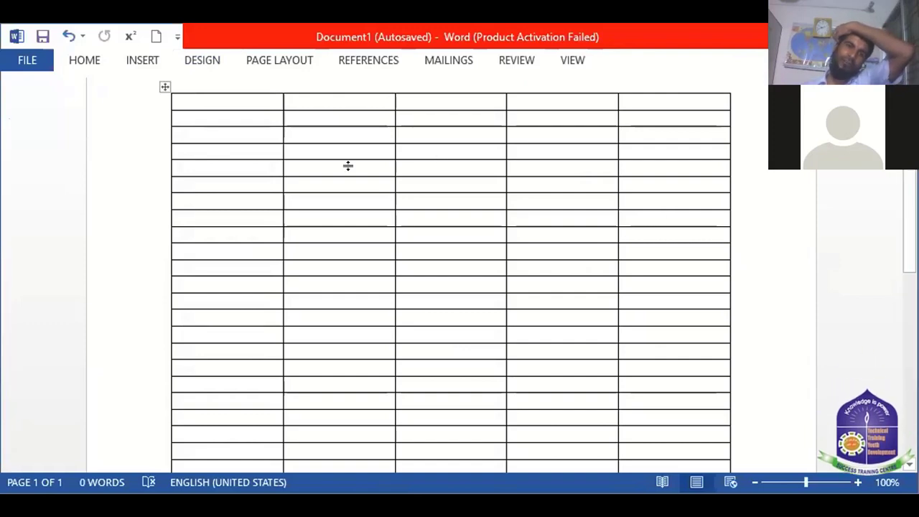
scroll(311, 198, up, 2)
scroll(241, 202, down, 5)
scroll(248, 197, down, 5)
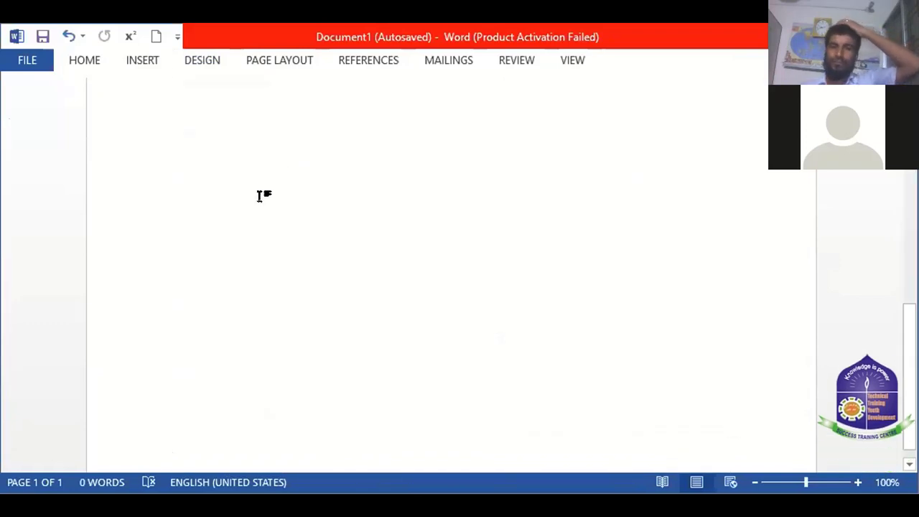
scroll(269, 222, up, 10)
scroll(311, 359, up, 1)
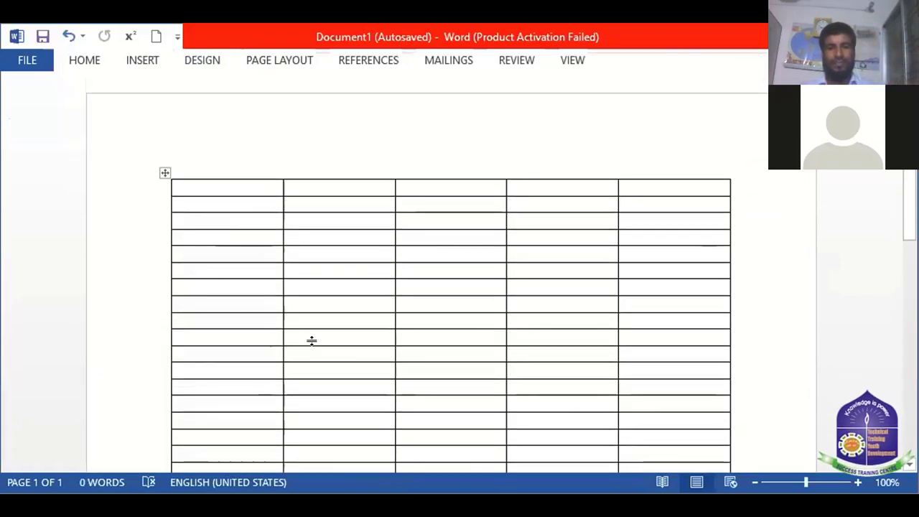
scroll(312, 340, down, 5)
scroll(324, 295, down, 5)
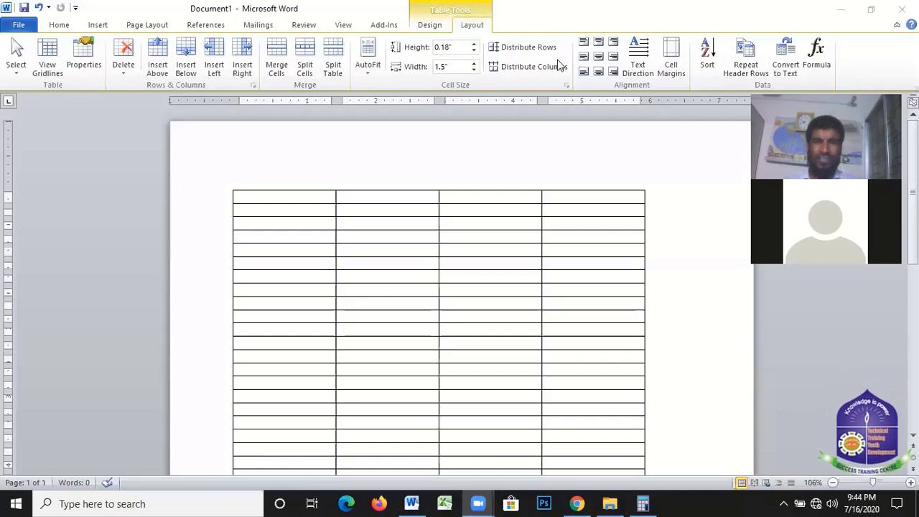
Select the table and start a new table style, keeping the Calibri (Body) font and default colour
key(ctrl+a)
click(430, 25)
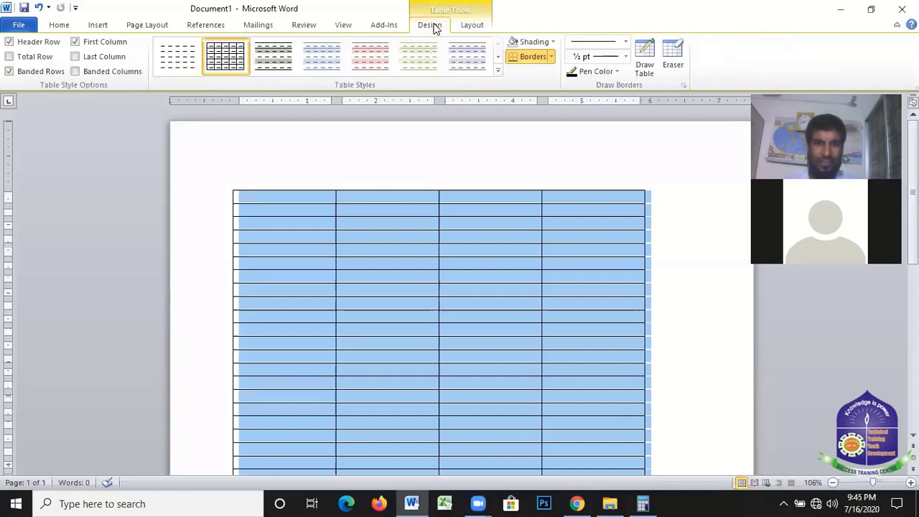
click(497, 70)
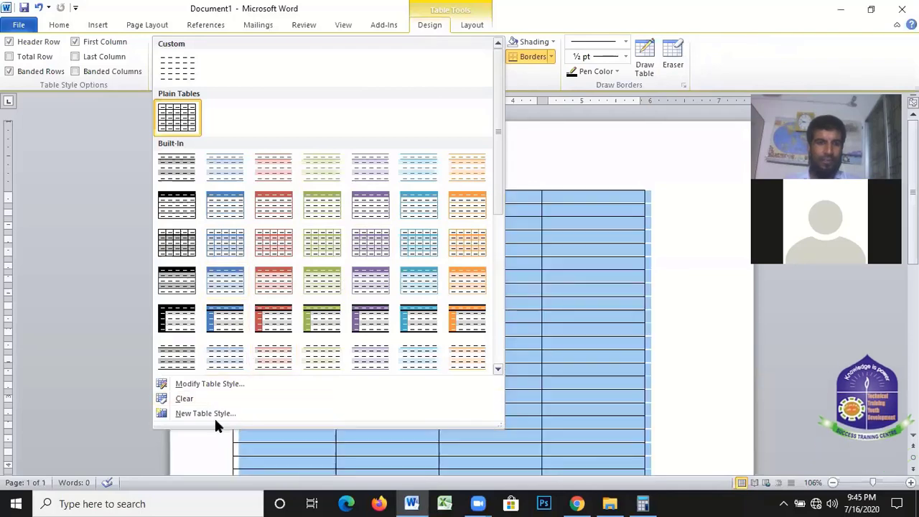
click(210, 413)
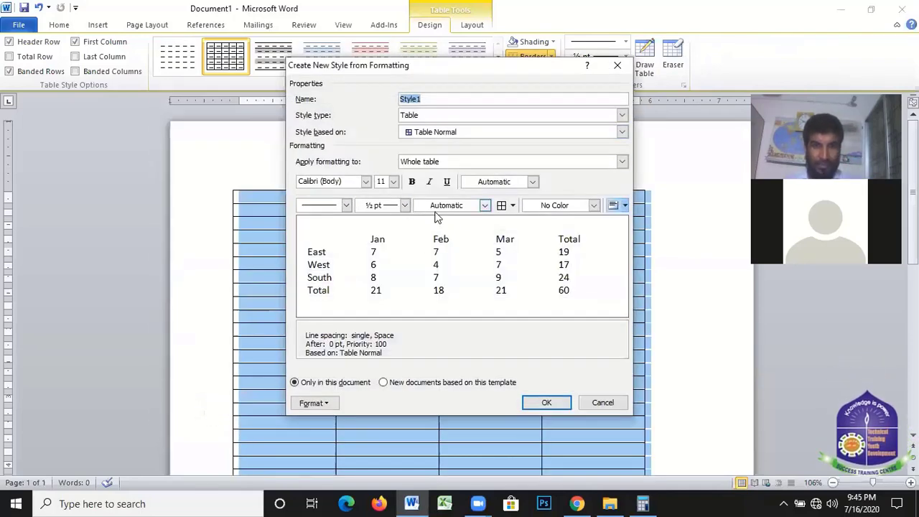
click(531, 181)
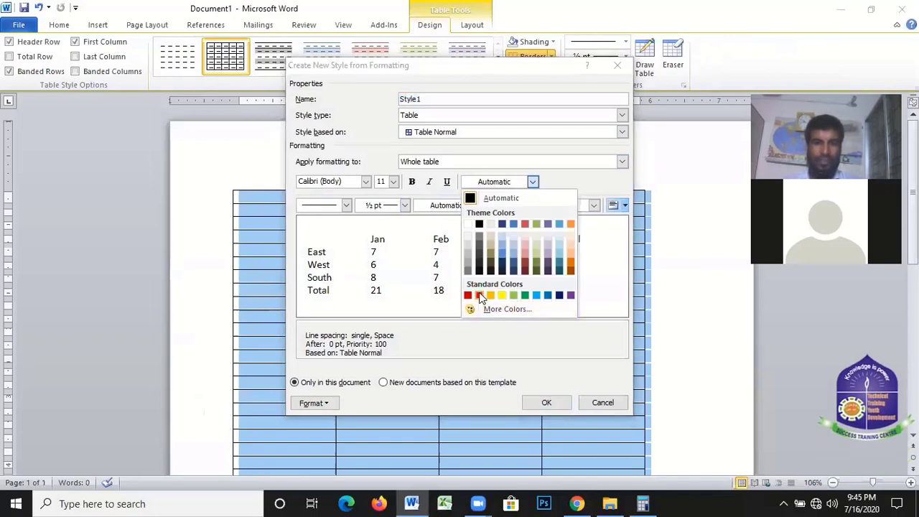
click(366, 184)
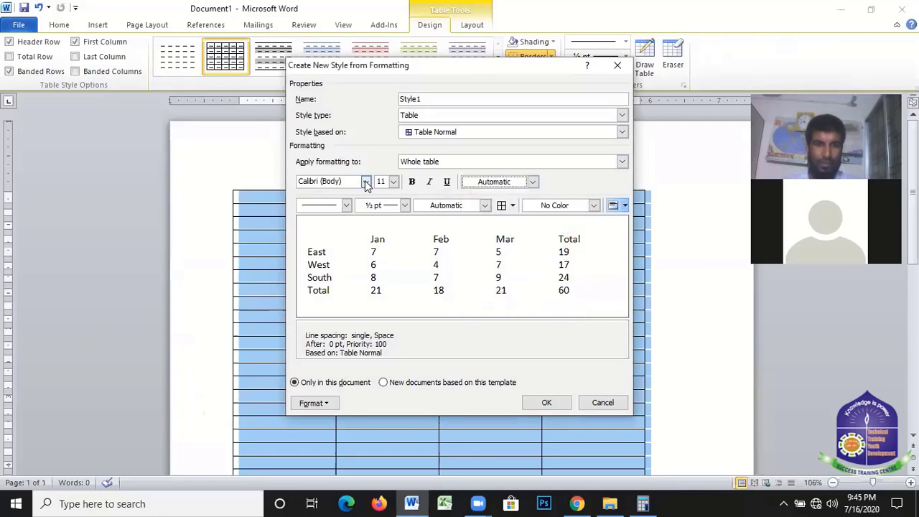
click(366, 184)
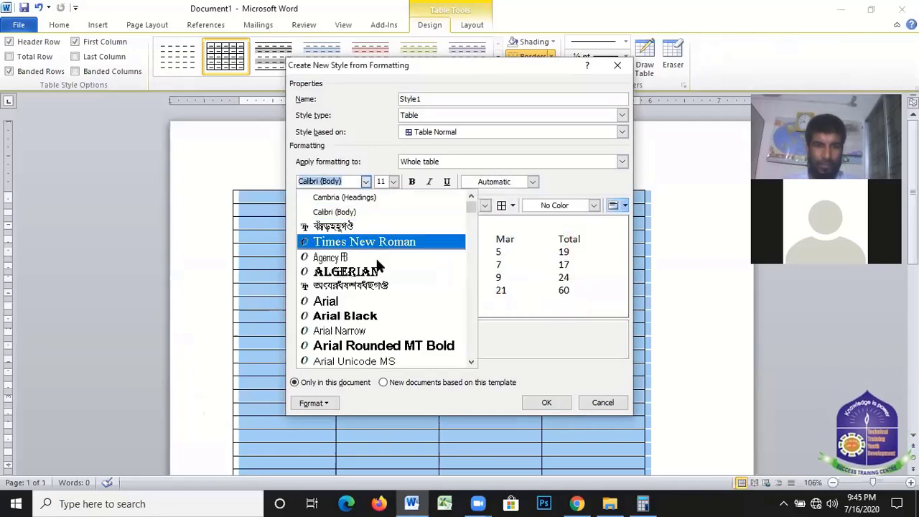
click(485, 163)
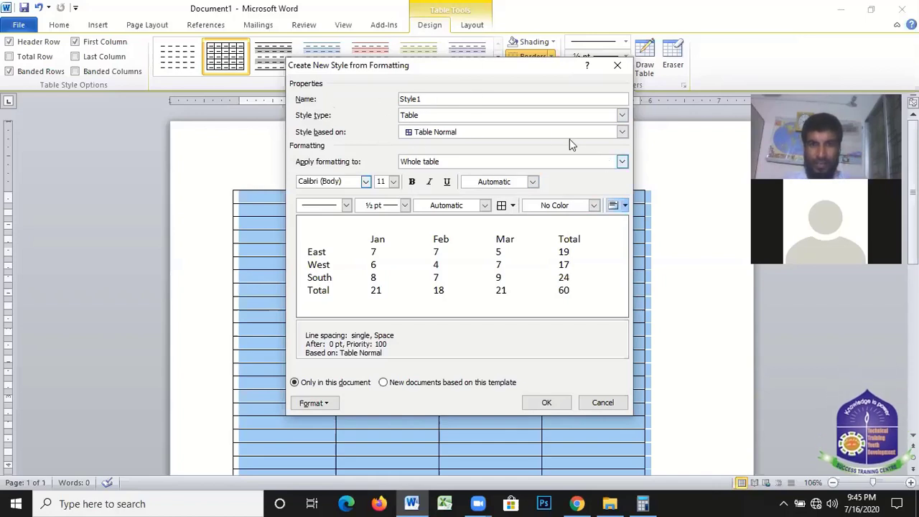
Base Style1 on Colorful Grid after trying Table Classic 4, Contemporary and Elegant, and save it
click(623, 133)
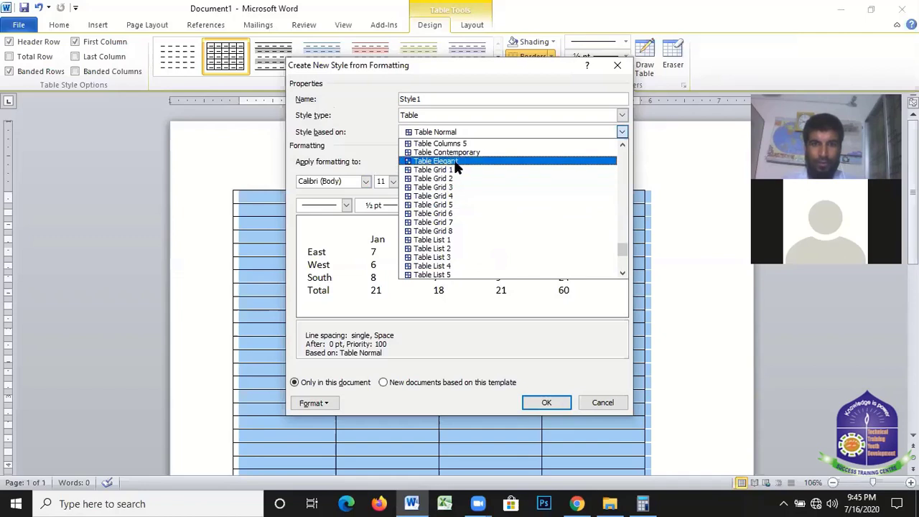
scroll(466, 160, up, 1)
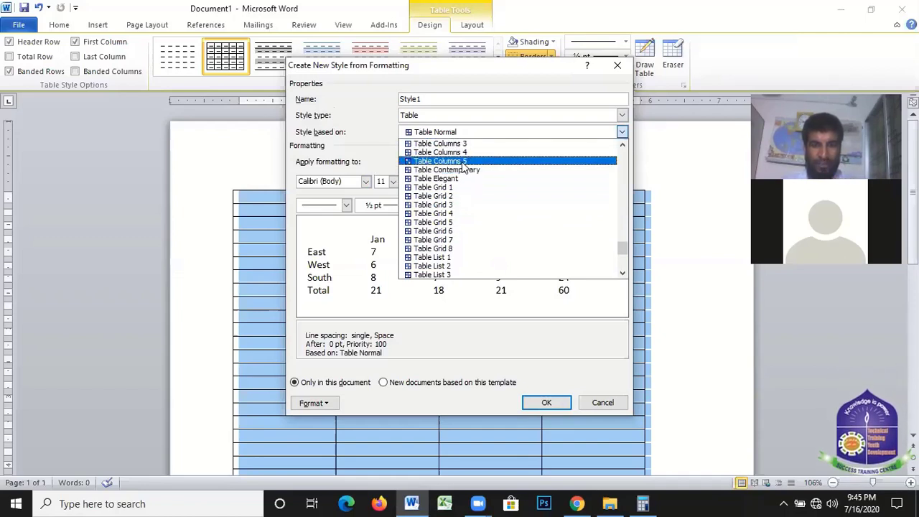
scroll(488, 169, up, 1)
scroll(496, 167, up, 2)
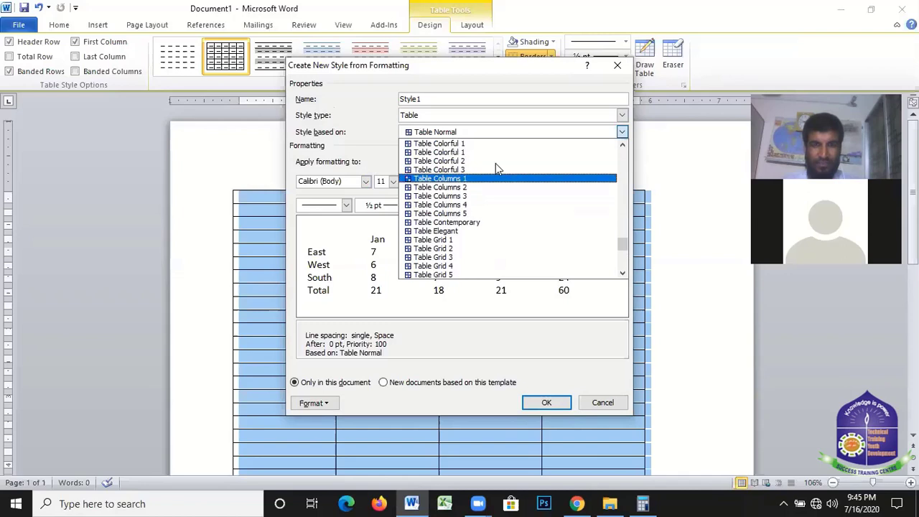
click(454, 145)
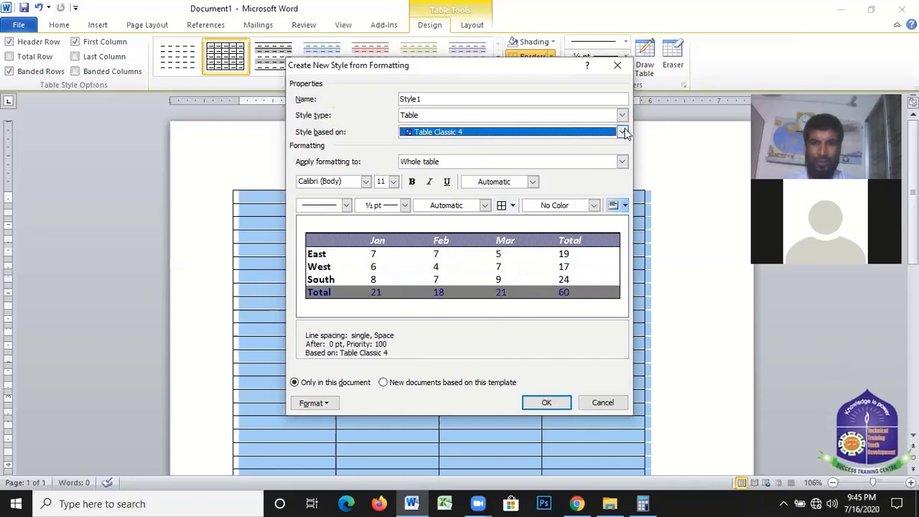
click(622, 132)
click(467, 223)
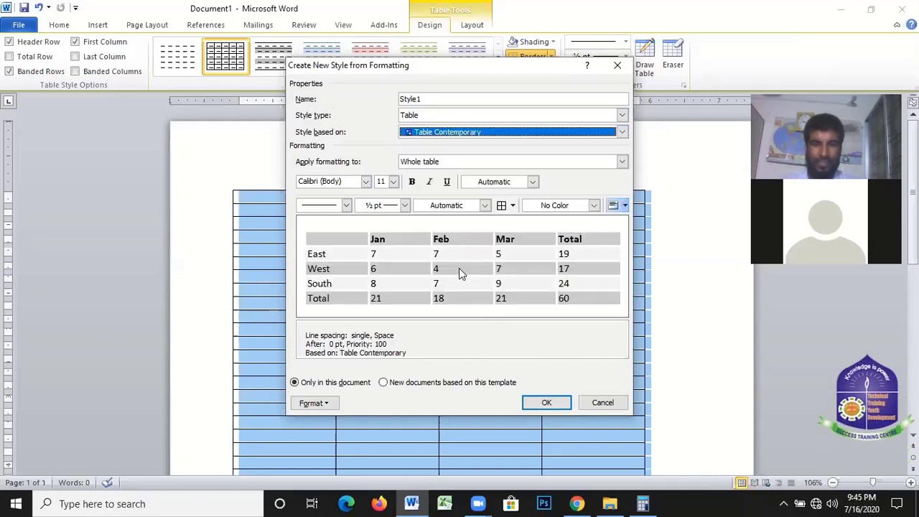
click(622, 132)
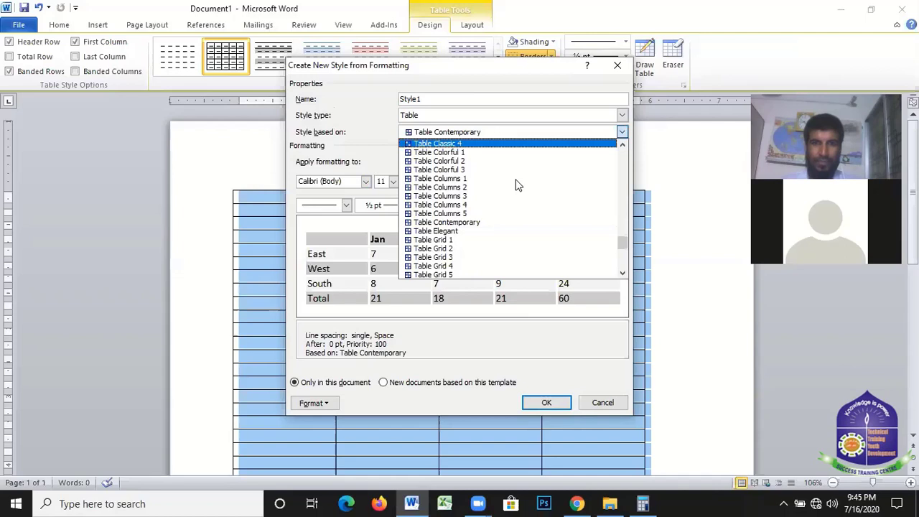
click(478, 240)
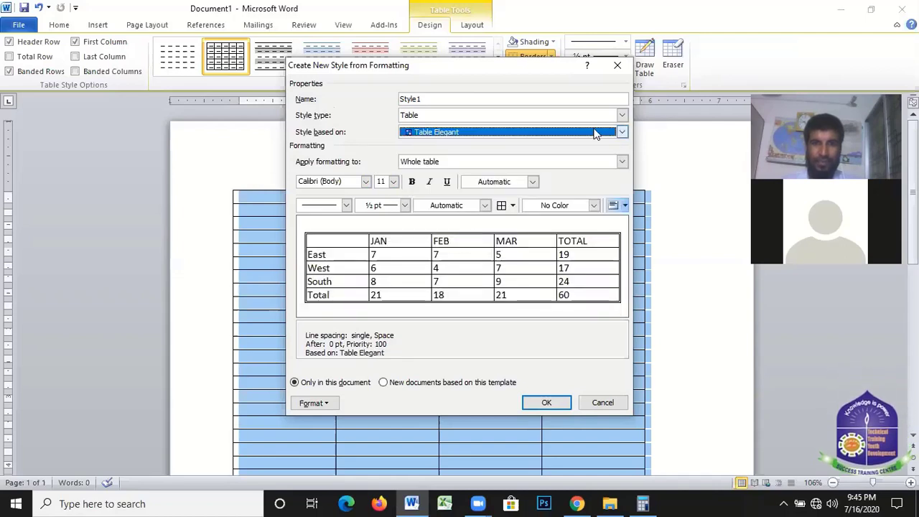
click(622, 133)
scroll(467, 201, up, 1)
scroll(461, 160, up, 3)
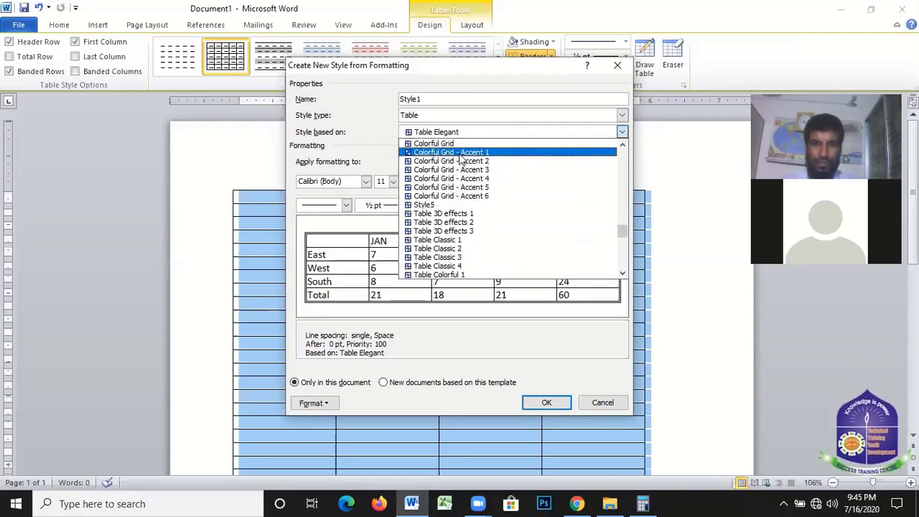
click(455, 144)
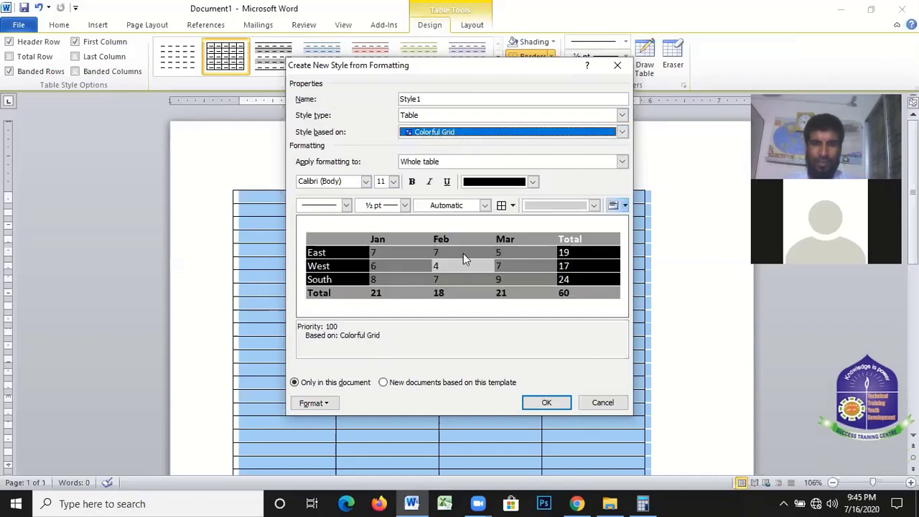
click(545, 402)
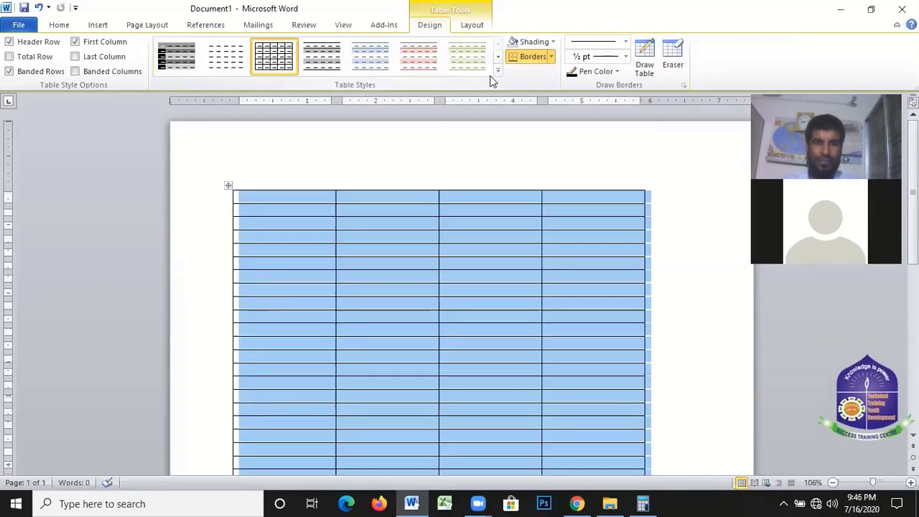
Try the dashed, dark banded, full grid and dark custom styles on the table
click(498, 70)
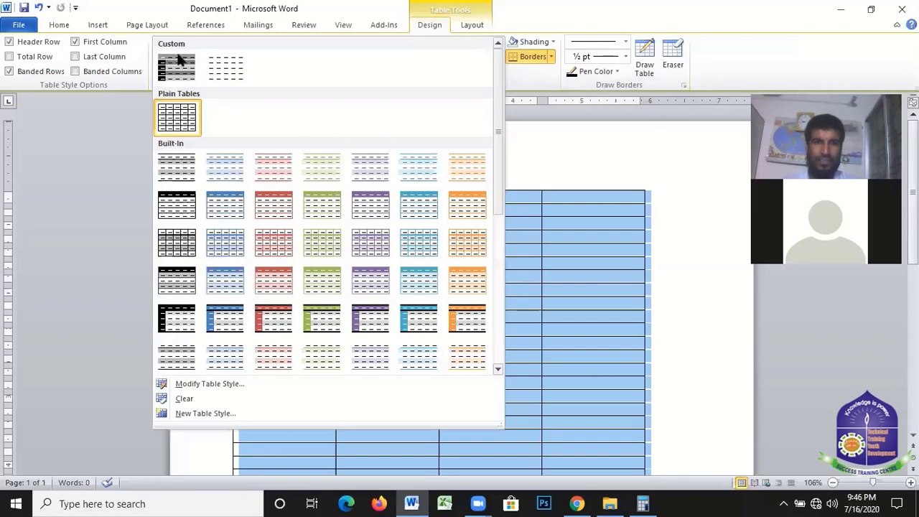
click(219, 66)
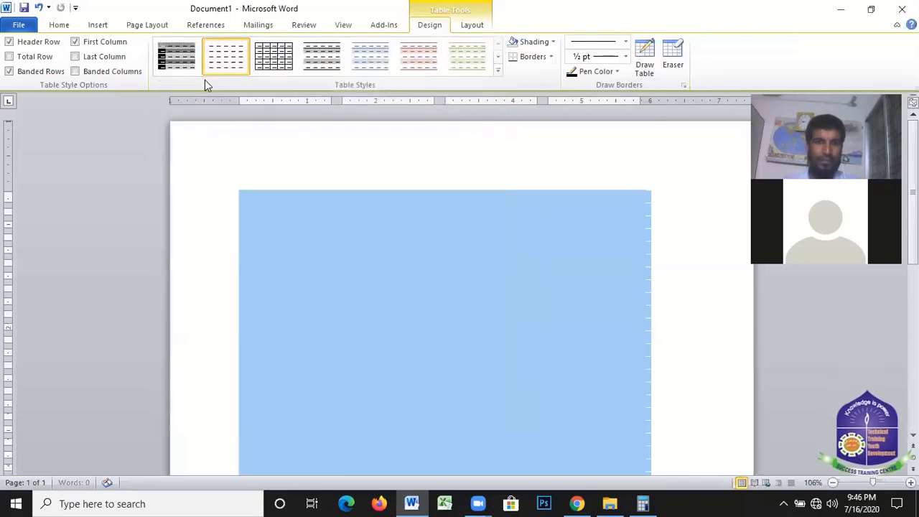
click(172, 61)
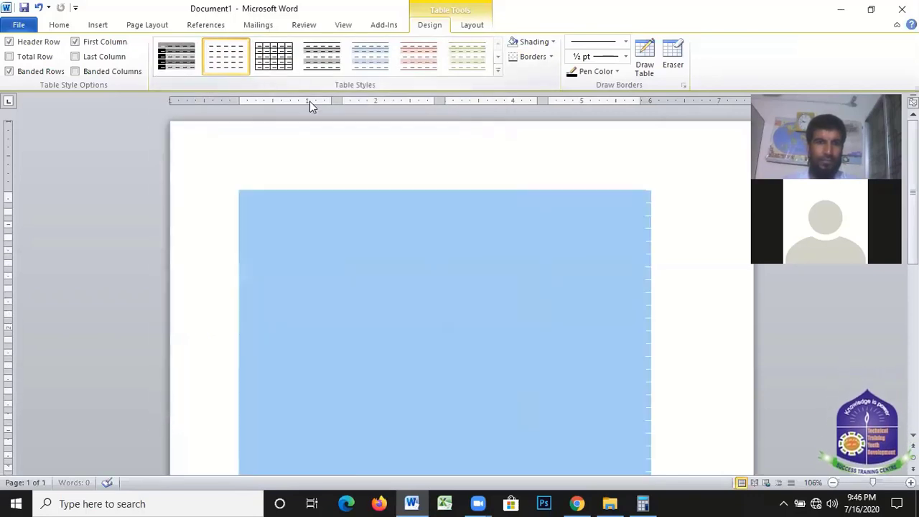
click(273, 63)
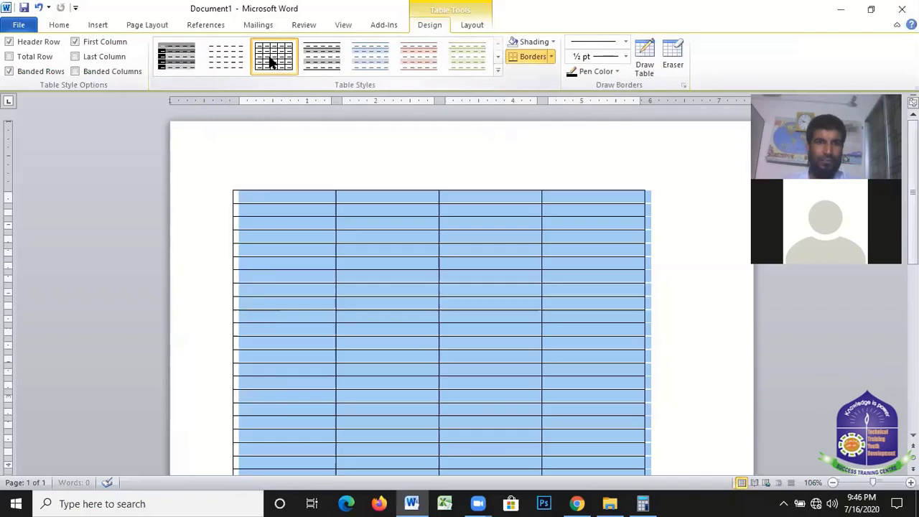
click(177, 58)
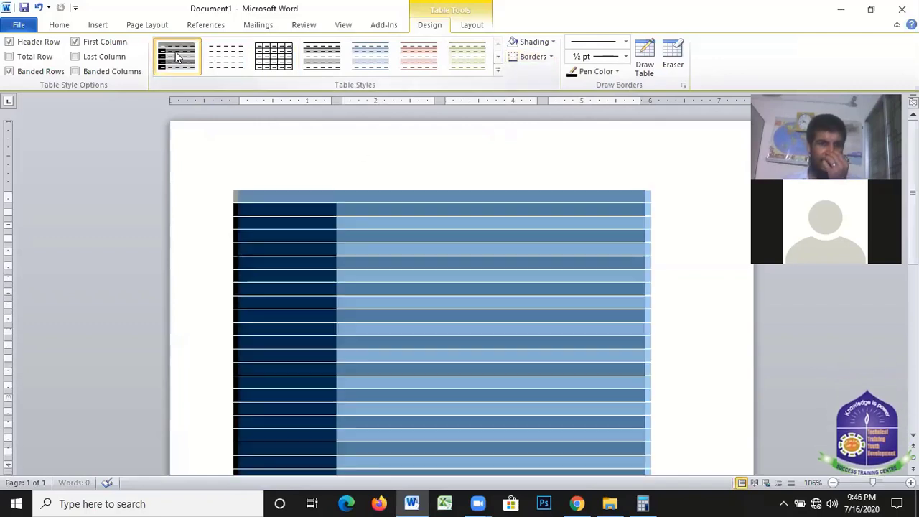
Create a new table style Style2 based on Table Normal
click(498, 70)
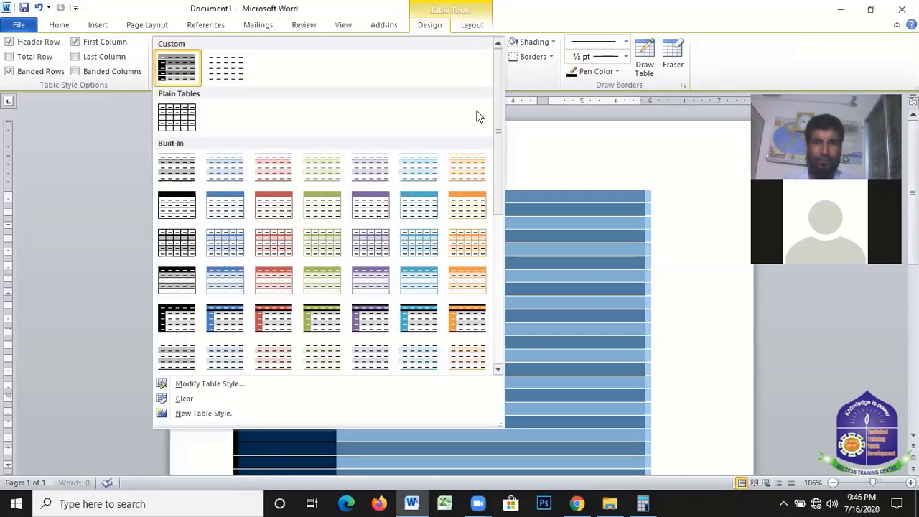
click(231, 414)
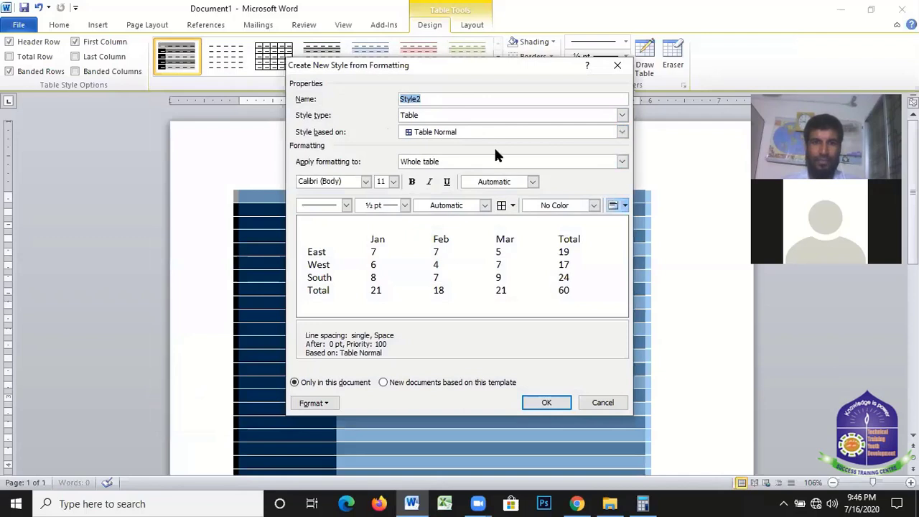
click(520, 134)
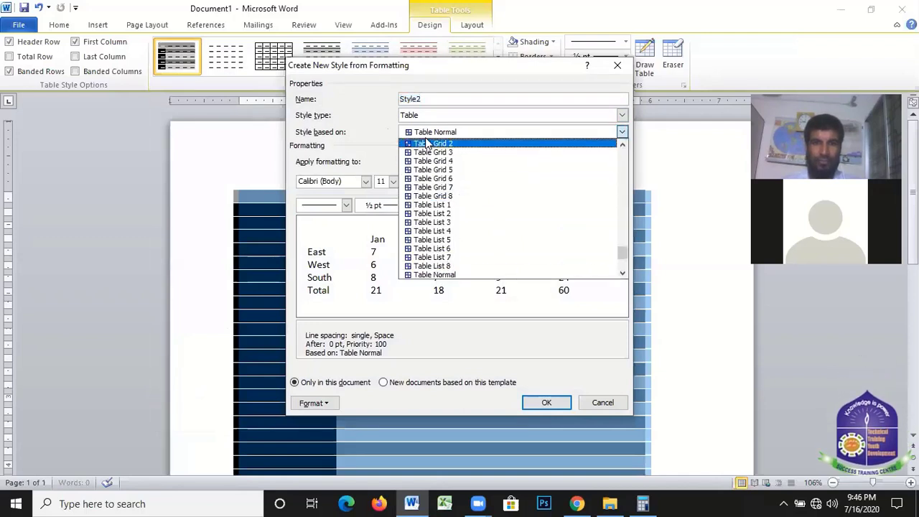
click(467, 133)
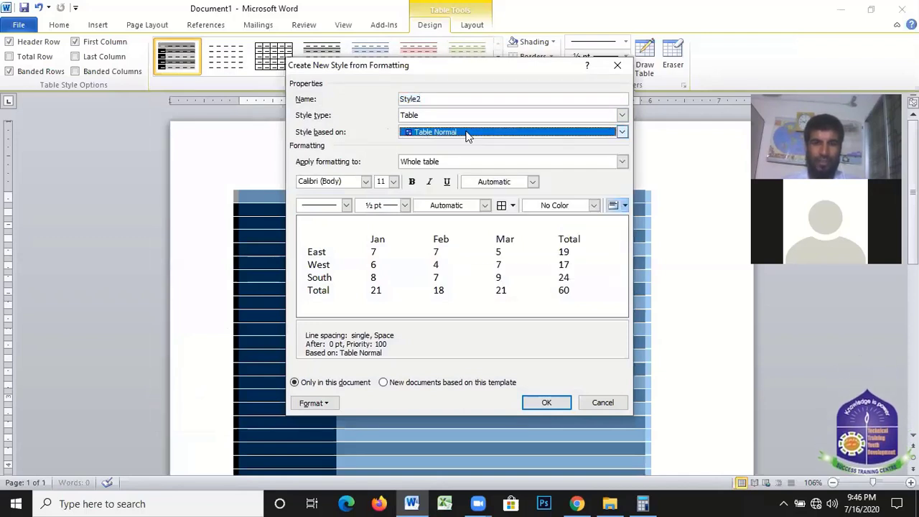
click(546, 403)
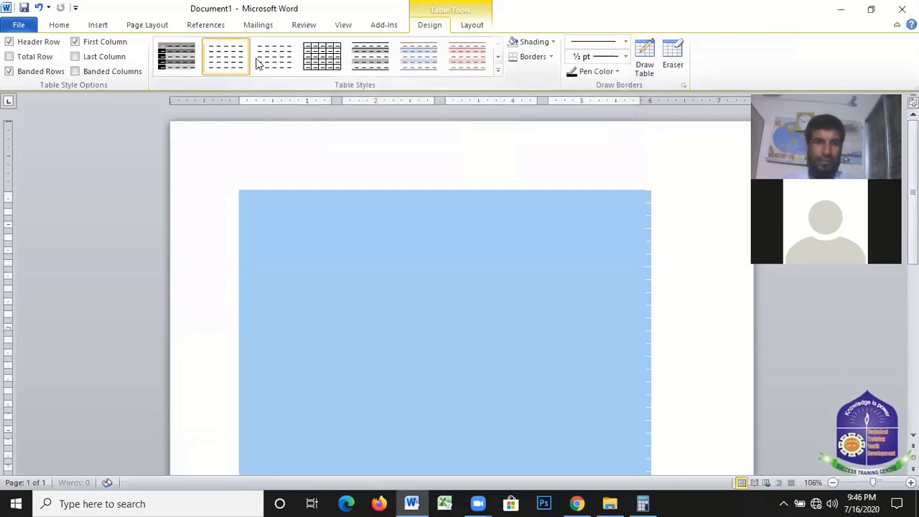
Try bordered grid styles, clear the table style, then restore the grid borders
click(274, 57)
click(319, 61)
key(ctrl+a)
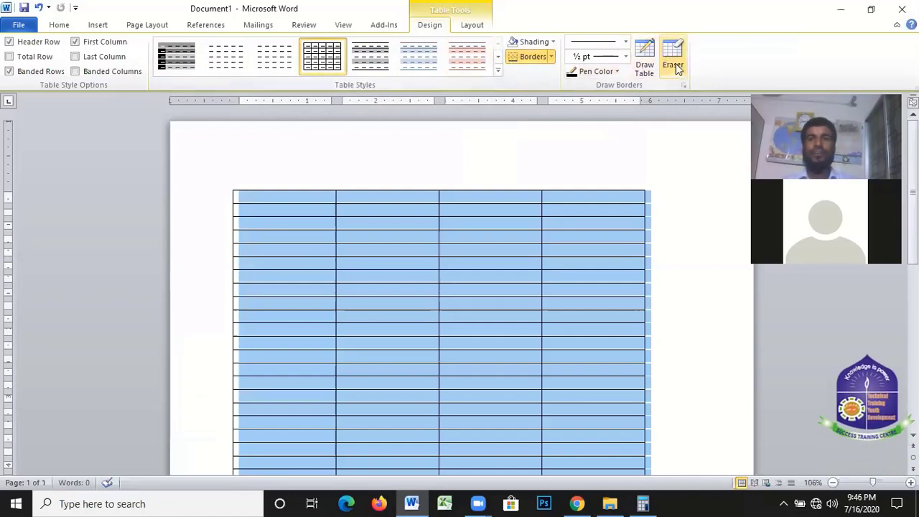
click(499, 71)
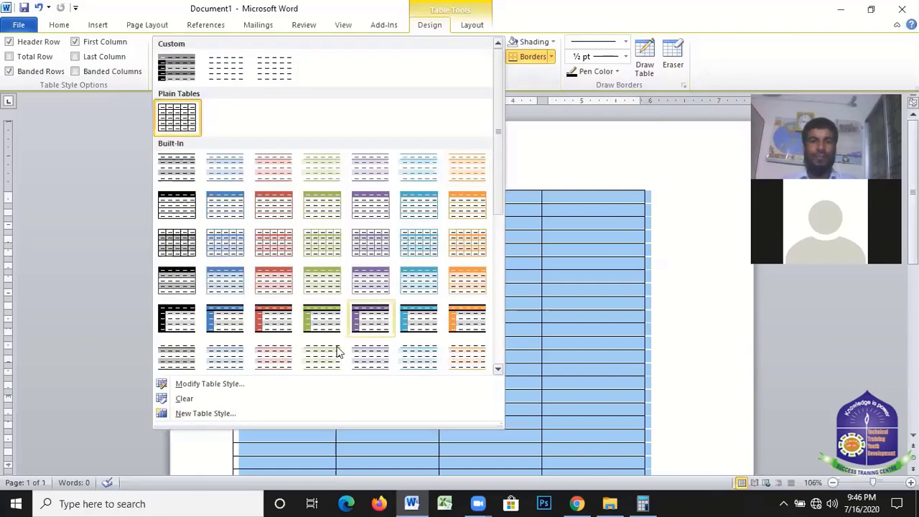
click(199, 401)
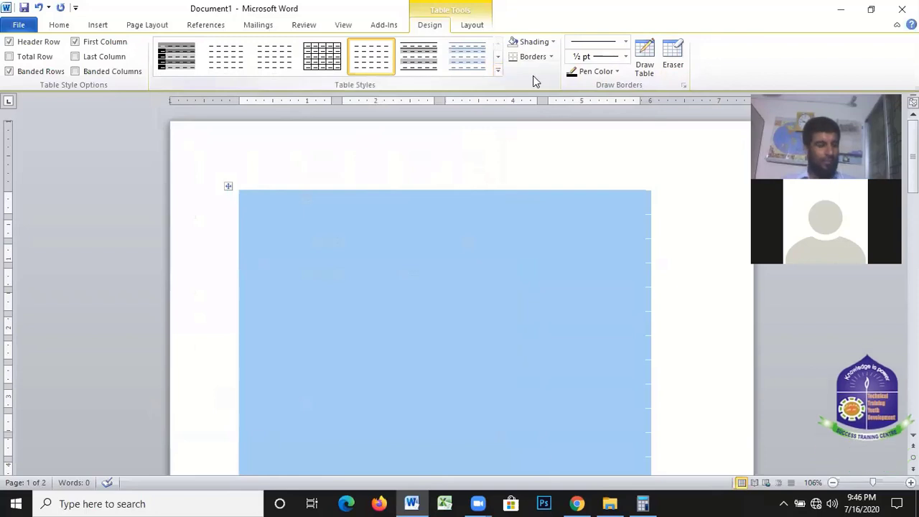
click(531, 56)
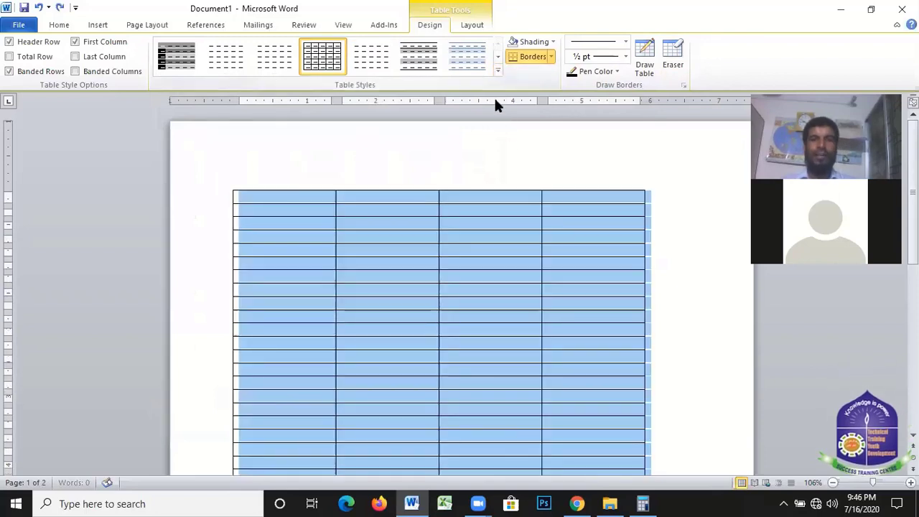
Modify the Table Grid style, keeping Table Normal as base and targeting the first column
click(497, 70)
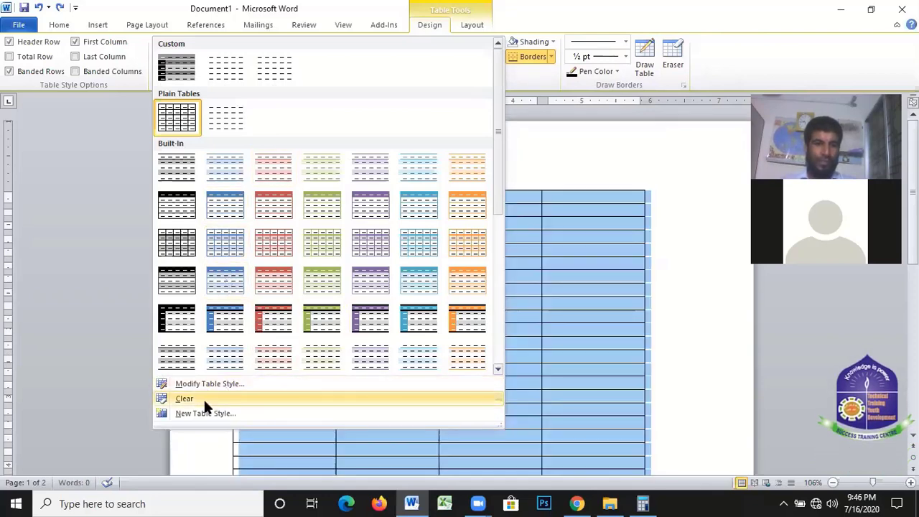
click(210, 384)
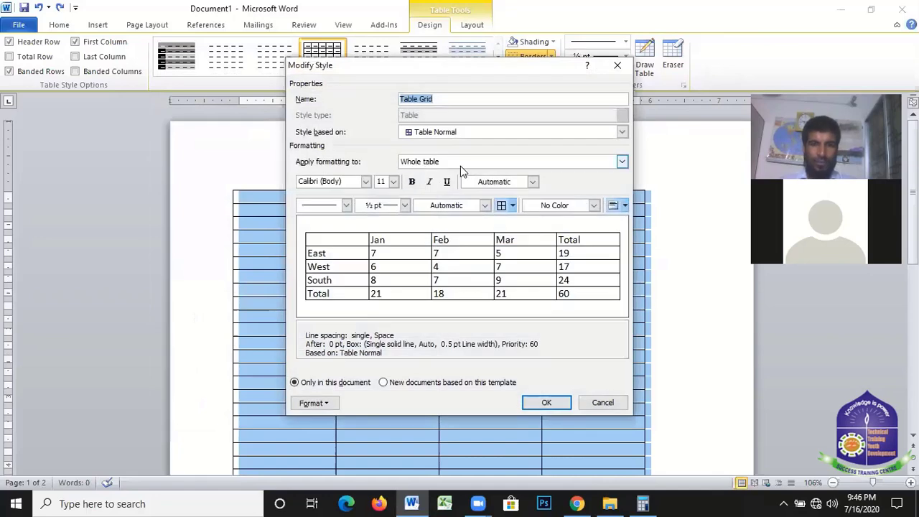
click(513, 206)
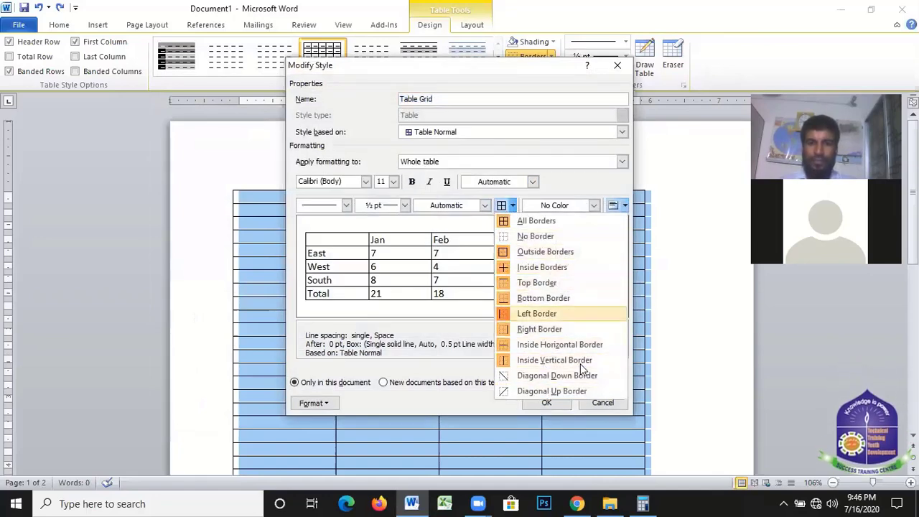
click(395, 266)
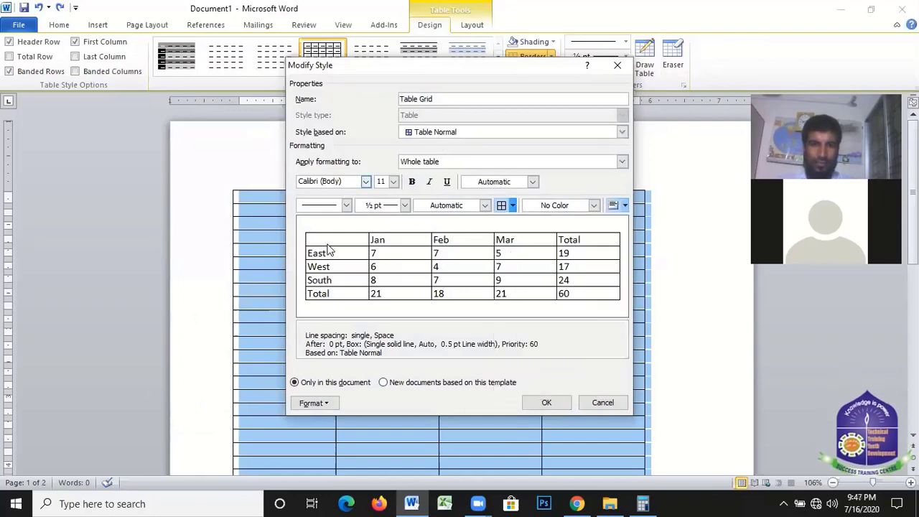
click(425, 125)
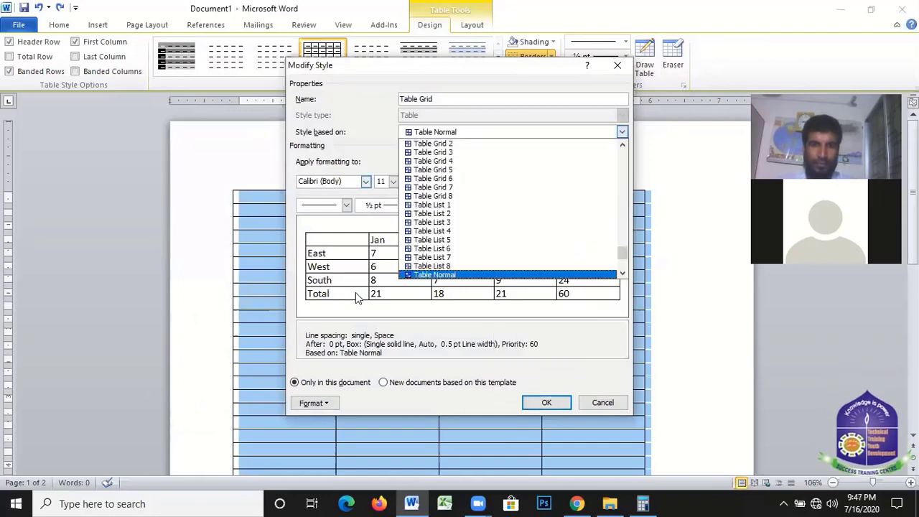
click(453, 97)
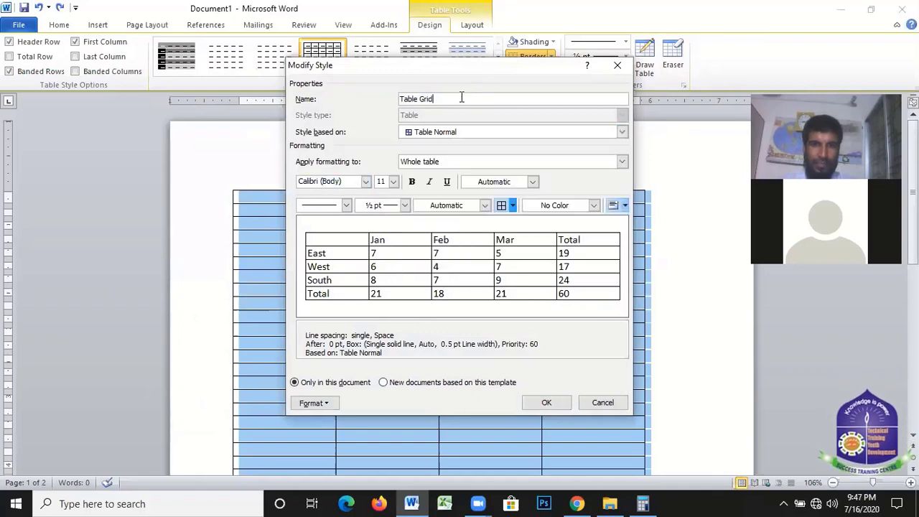
click(438, 163)
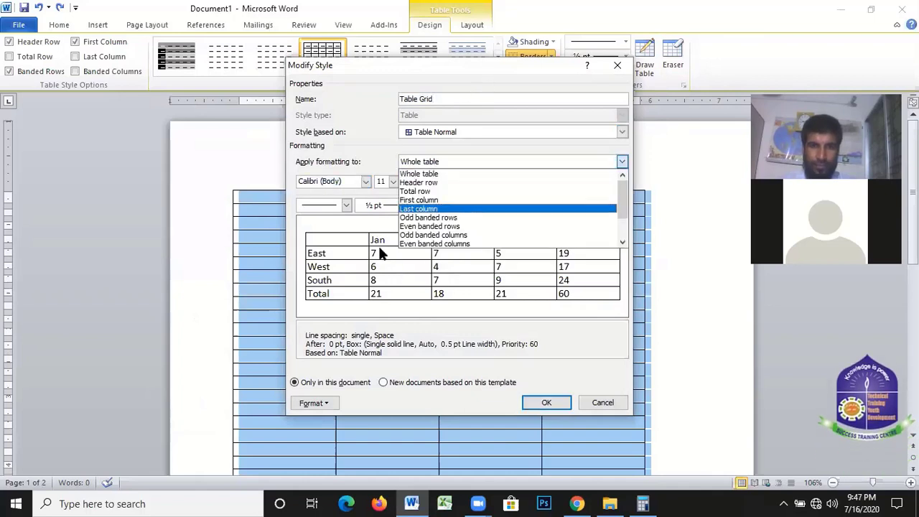
click(433, 200)
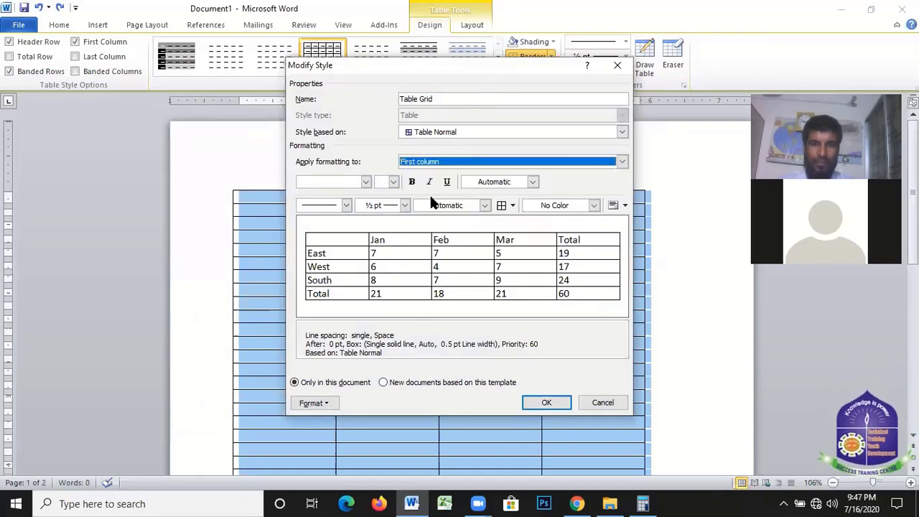
Keep the first-column text automatic colour, set its border width to 4½ pt, and save
click(532, 181)
click(480, 295)
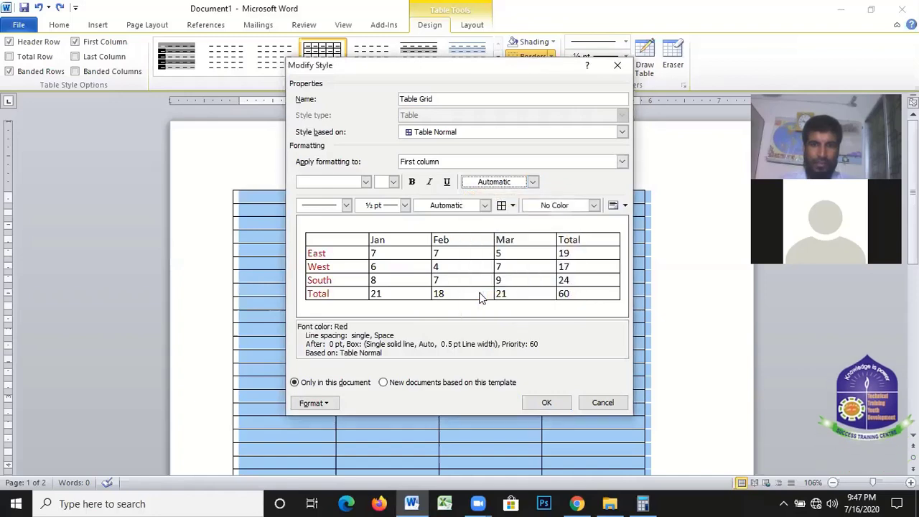
click(532, 182)
click(496, 198)
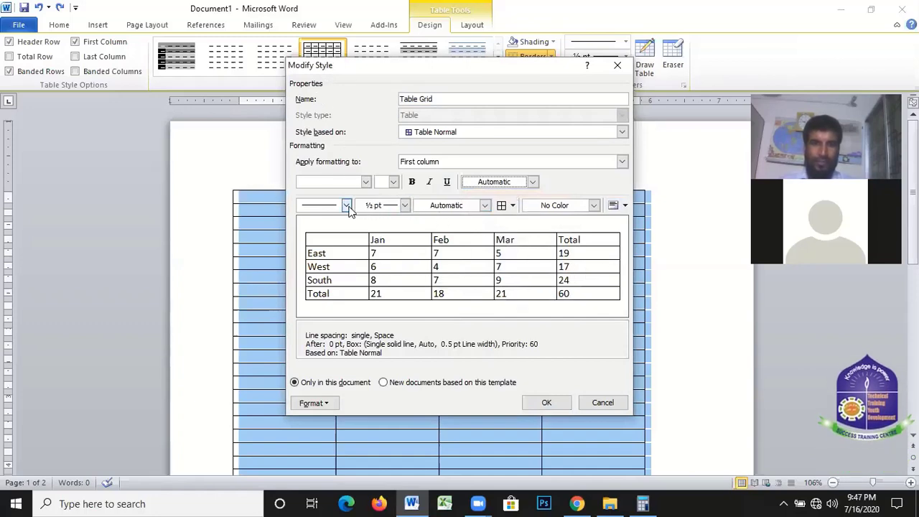
click(405, 206)
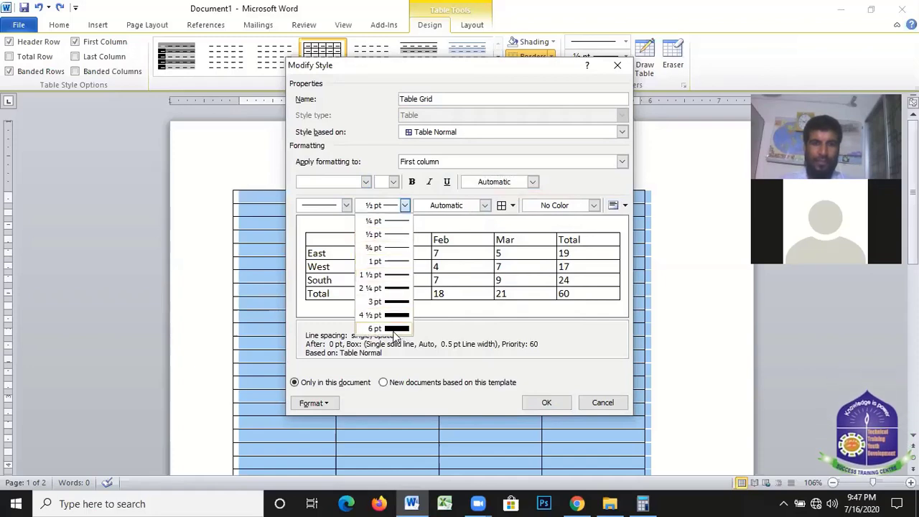
click(395, 318)
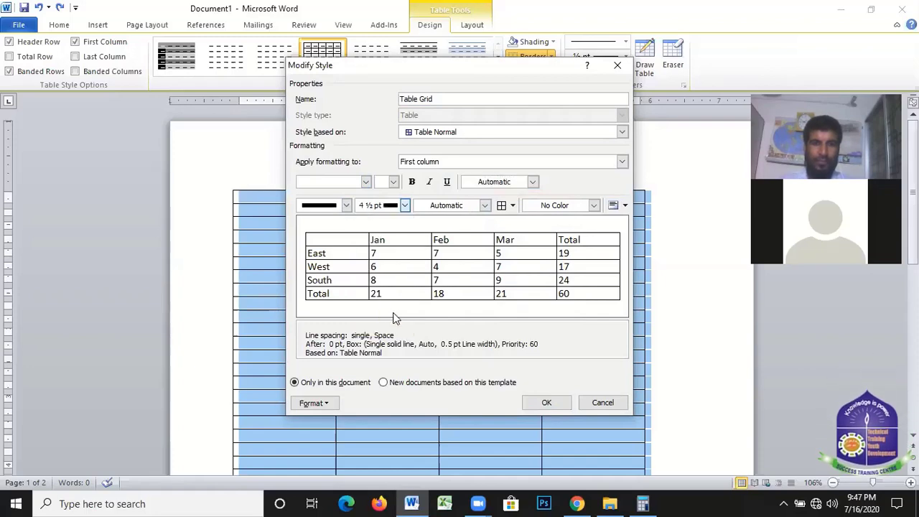
click(559, 405)
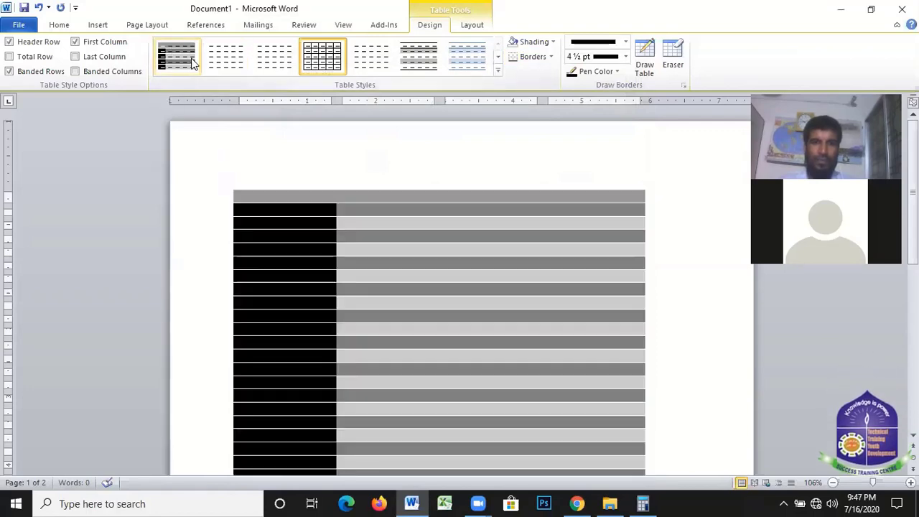
Apply the plain Table Grid style to the table and open it for modification
click(496, 69)
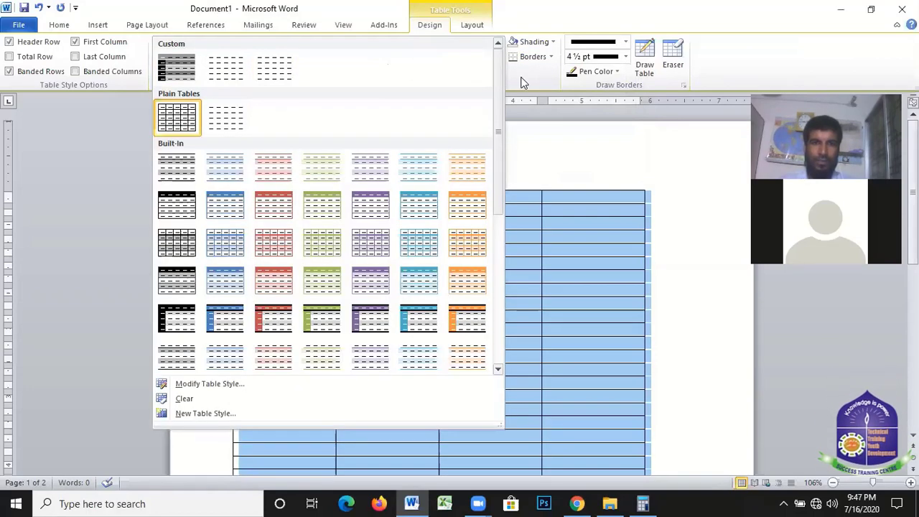
click(167, 120)
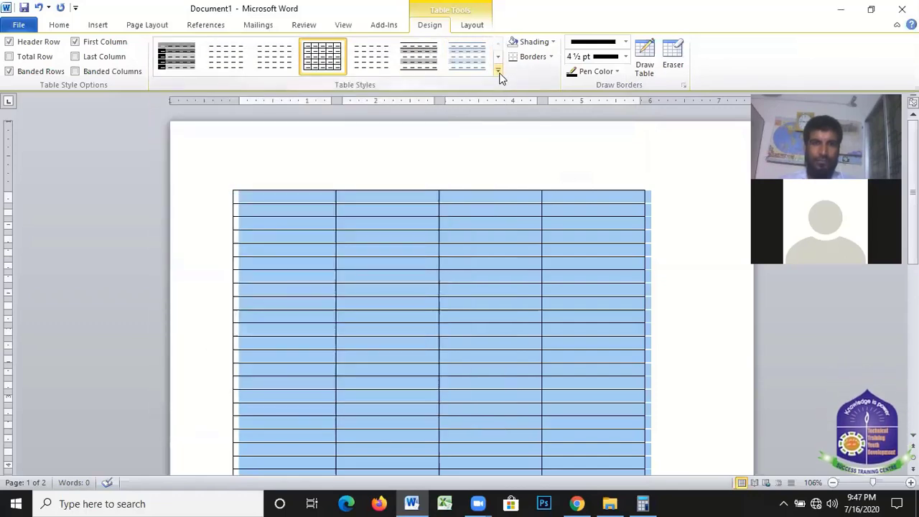
click(500, 73)
click(216, 383)
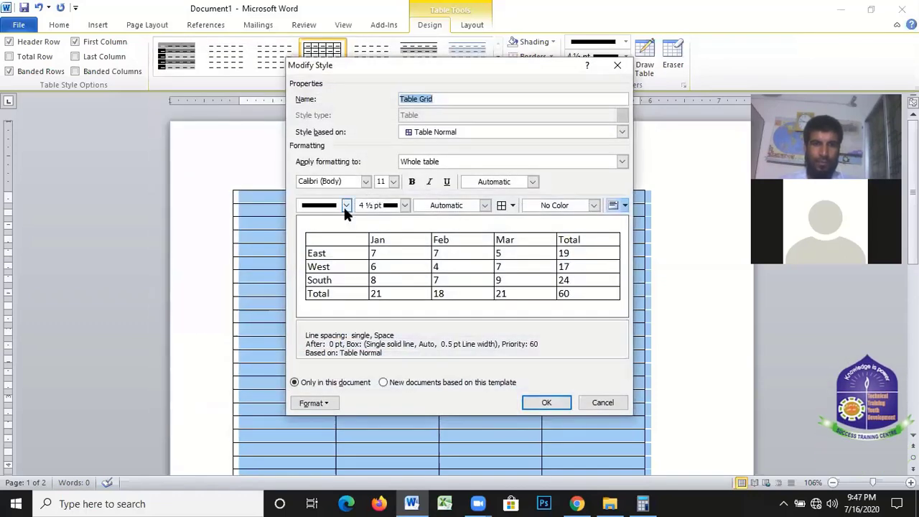
Give Table Grid ½ pt borders, leaving cell shading at No Color and alignment unchanged
click(406, 206)
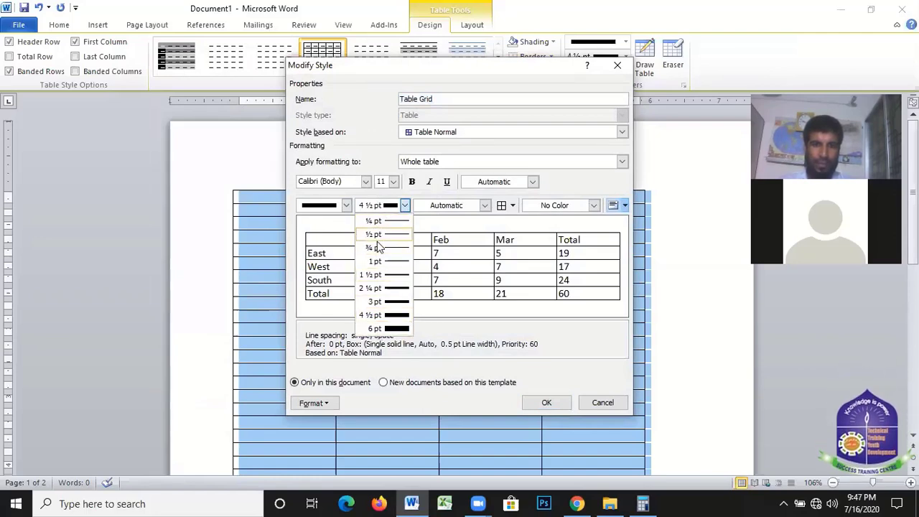
click(374, 234)
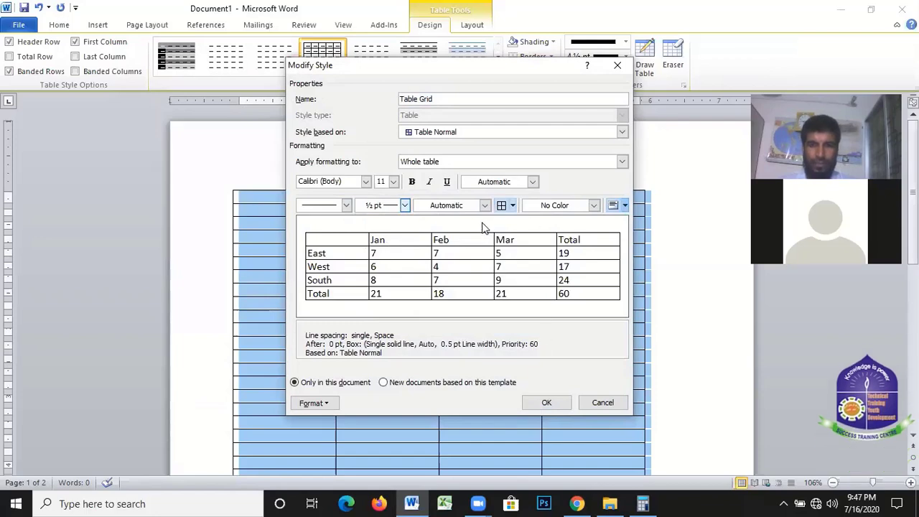
click(595, 206)
click(622, 208)
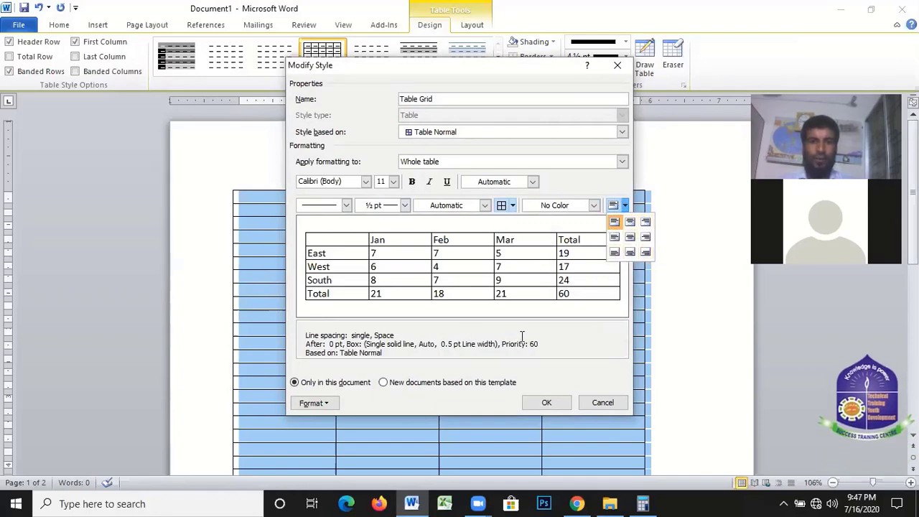
click(578, 343)
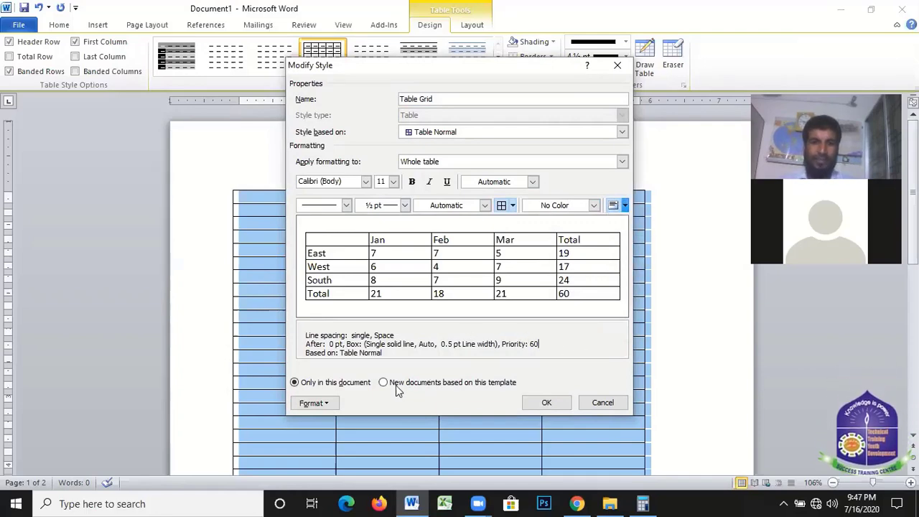
click(333, 404)
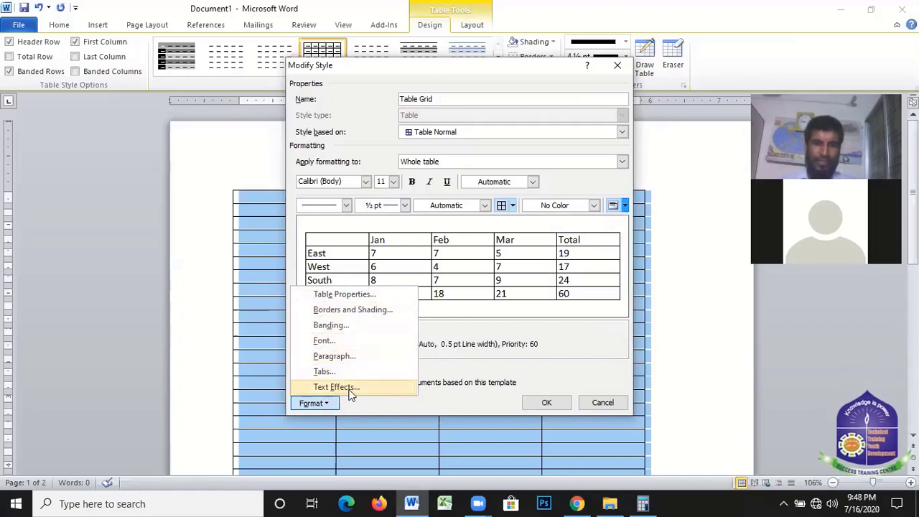
key(Escape)
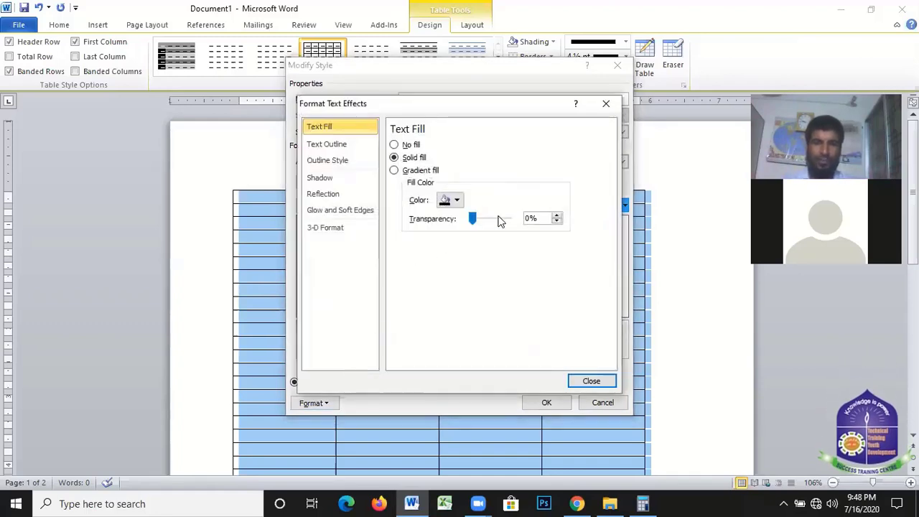
click(342, 145)
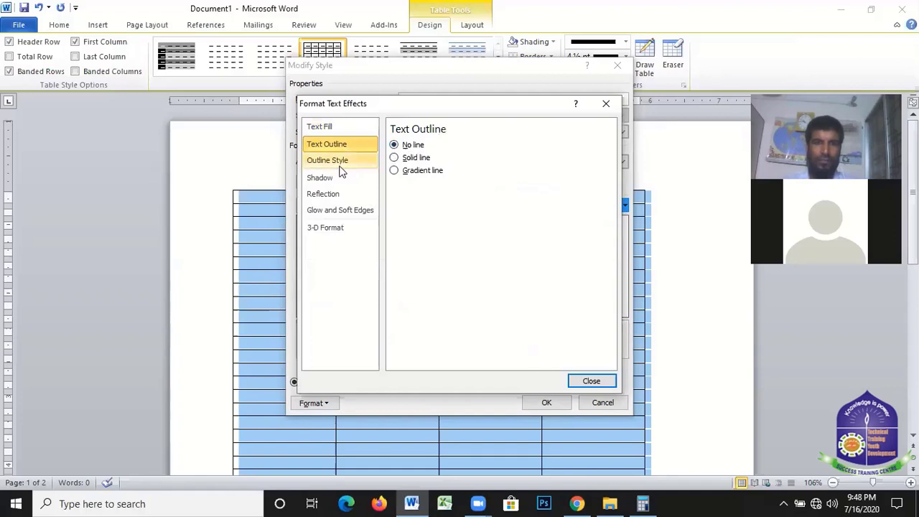
click(341, 164)
click(338, 179)
click(339, 194)
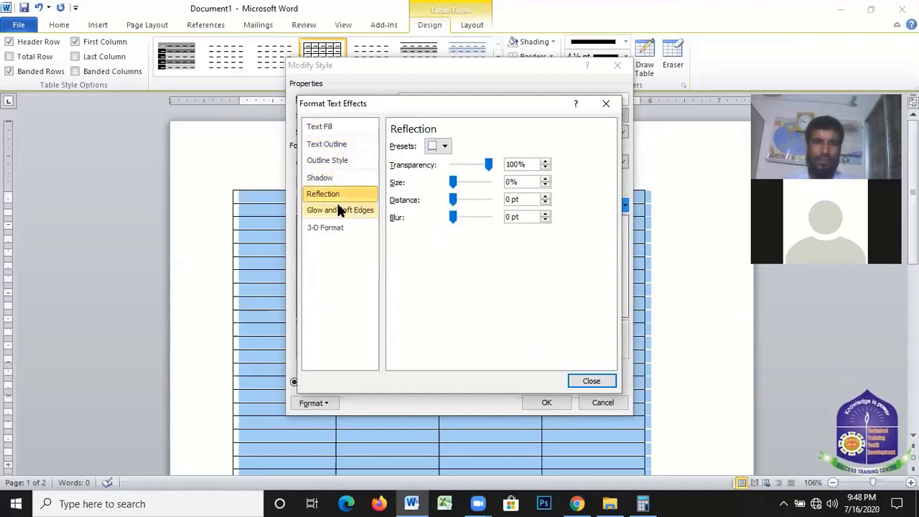
click(341, 209)
click(341, 228)
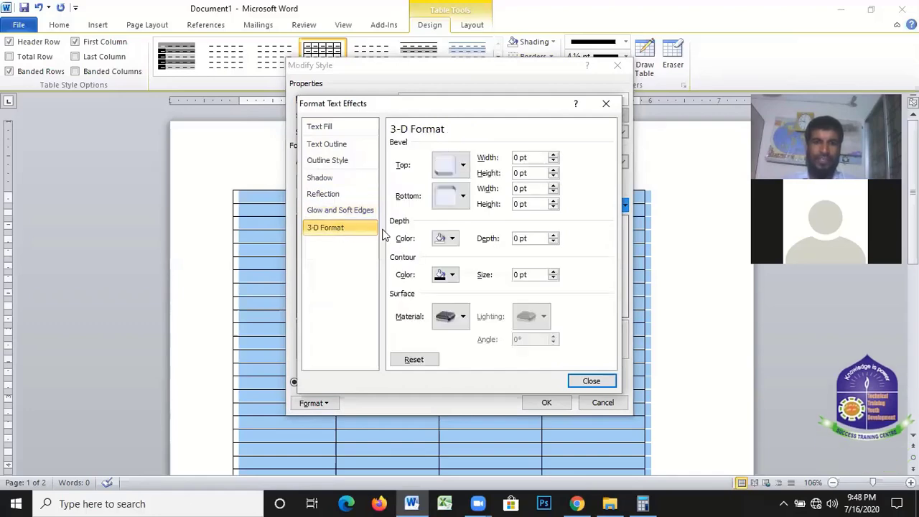
click(462, 198)
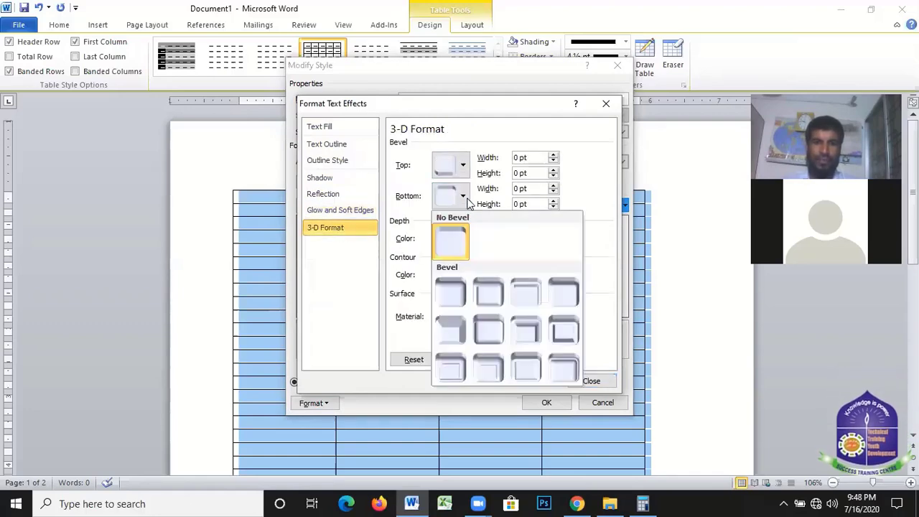
click(463, 167)
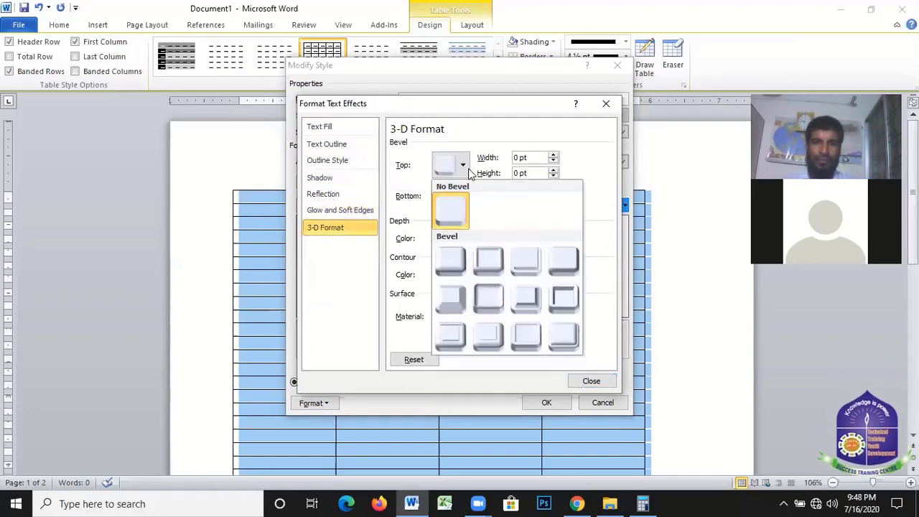
click(334, 291)
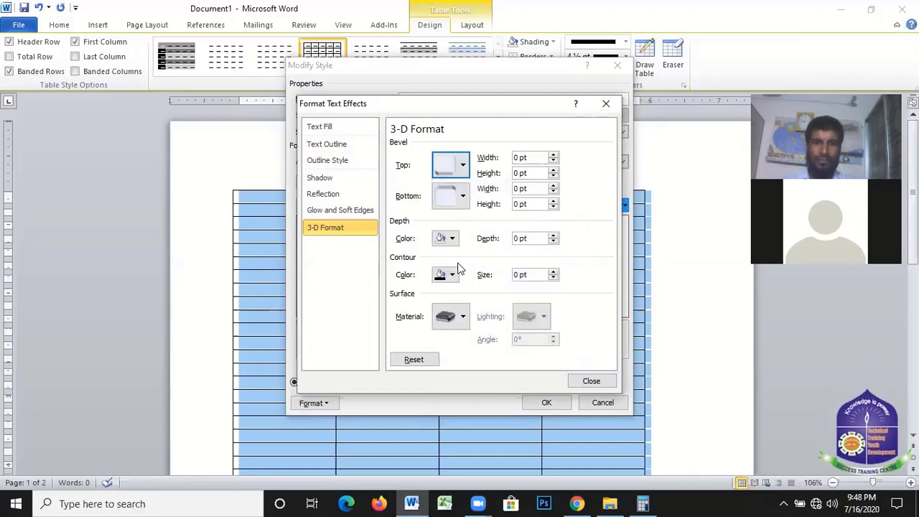
click(464, 323)
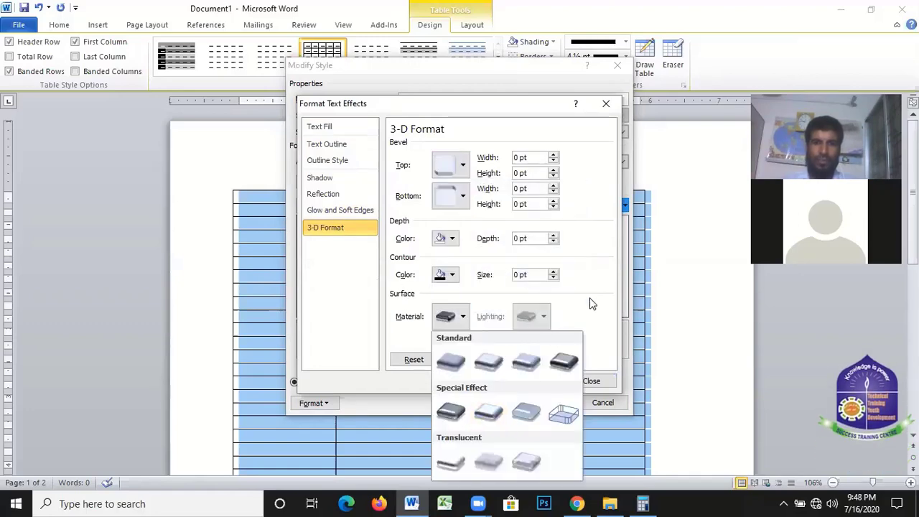
click(472, 353)
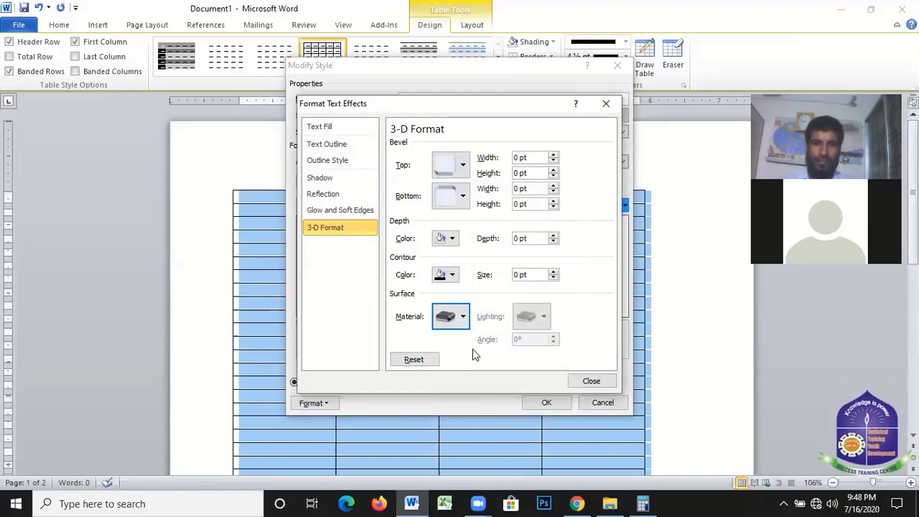
click(592, 382)
click(330, 404)
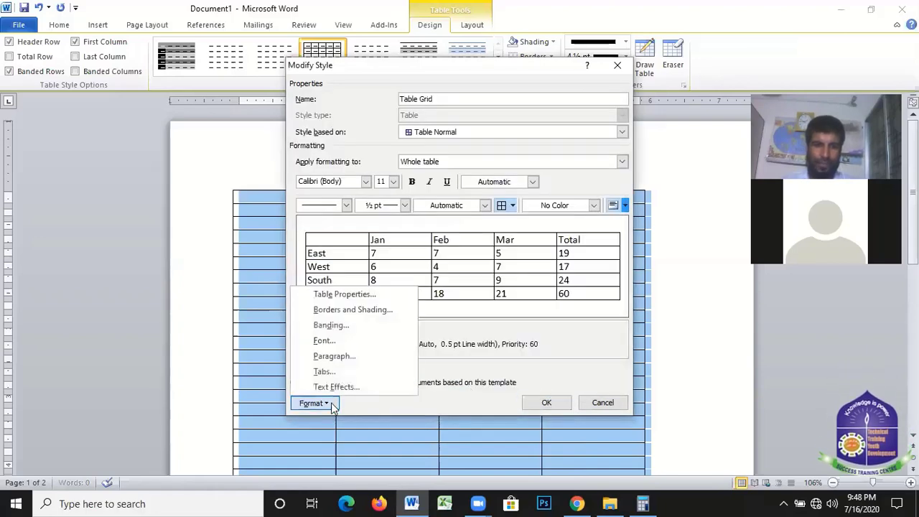
click(332, 325)
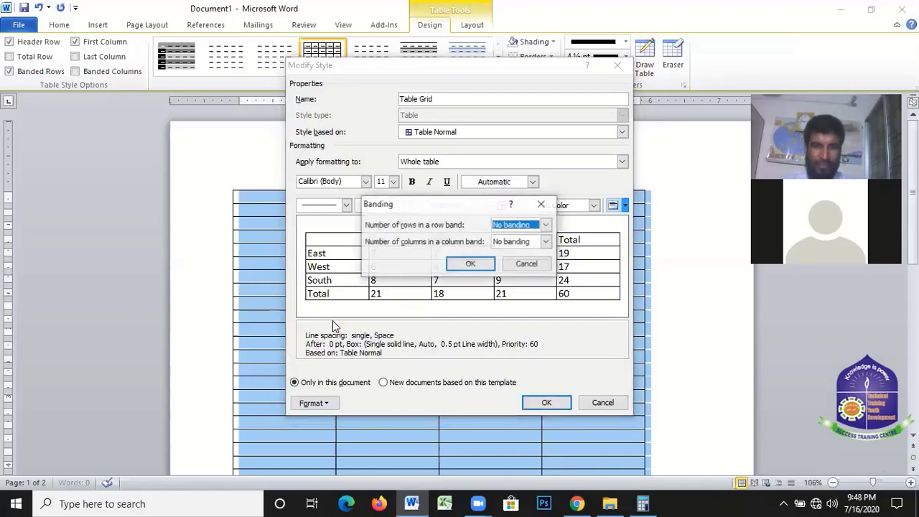
click(546, 242)
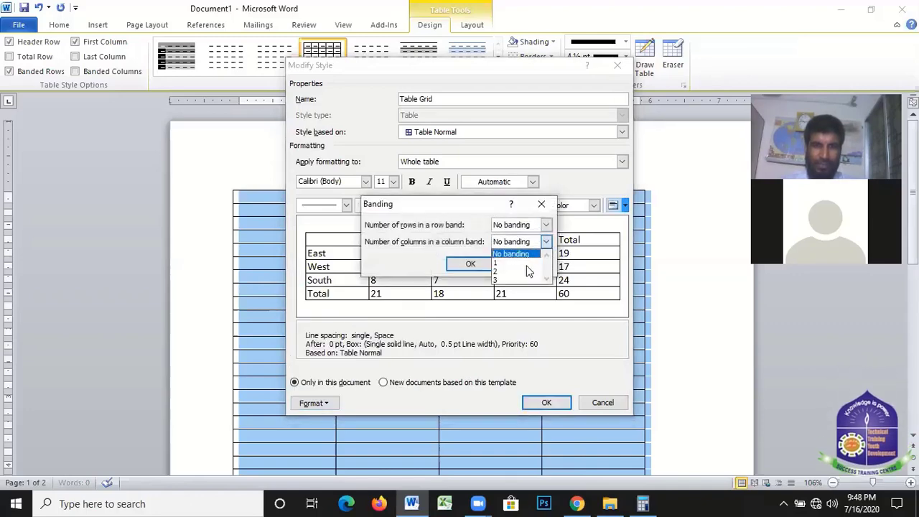
click(545, 226)
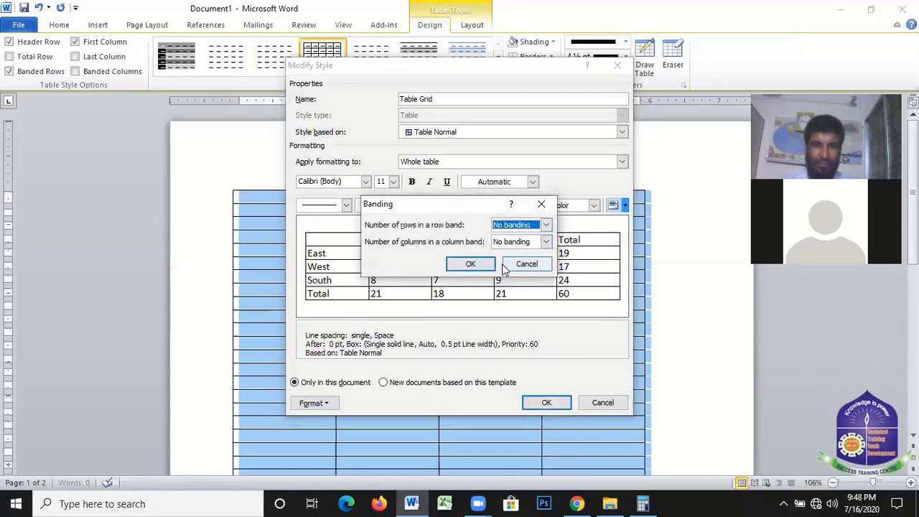
click(470, 264)
click(331, 403)
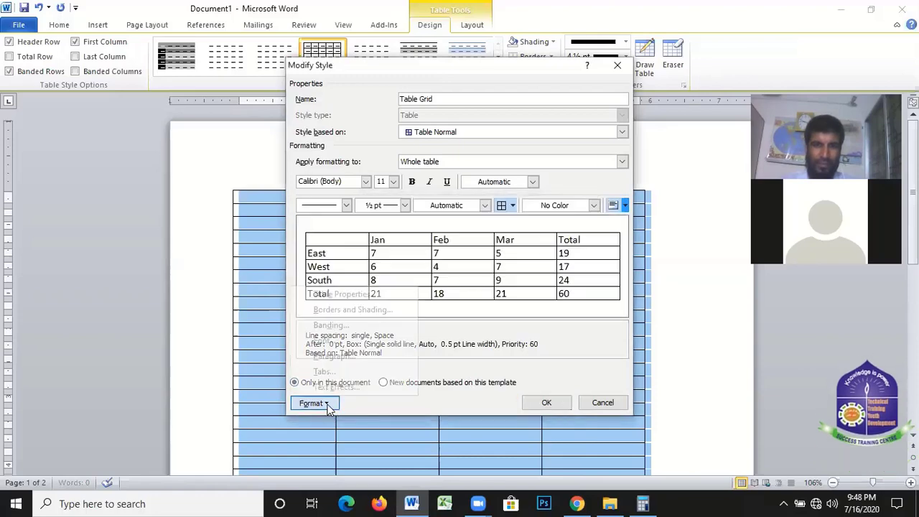
click(345, 370)
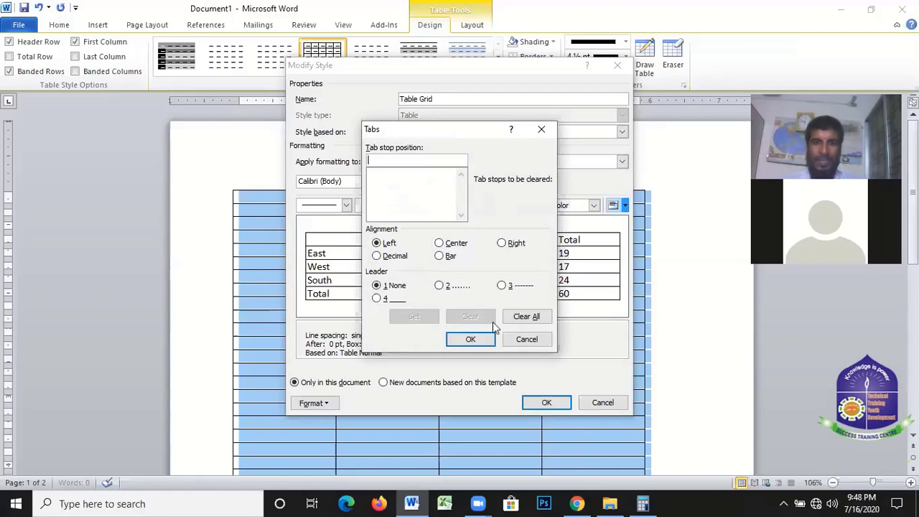
click(471, 340)
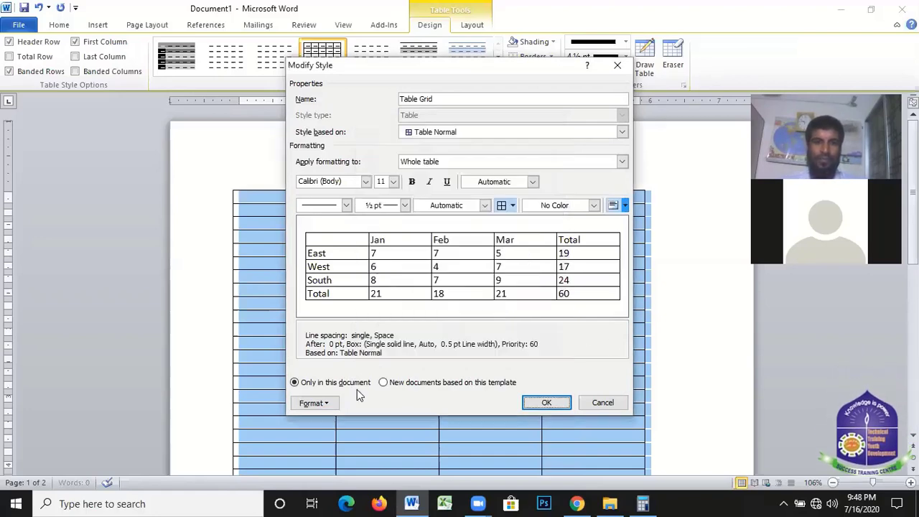
click(327, 404)
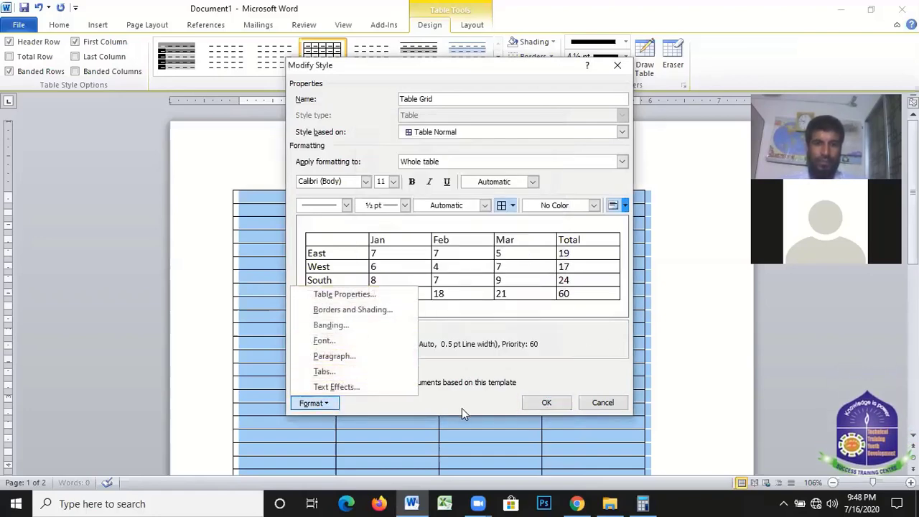
click(545, 404)
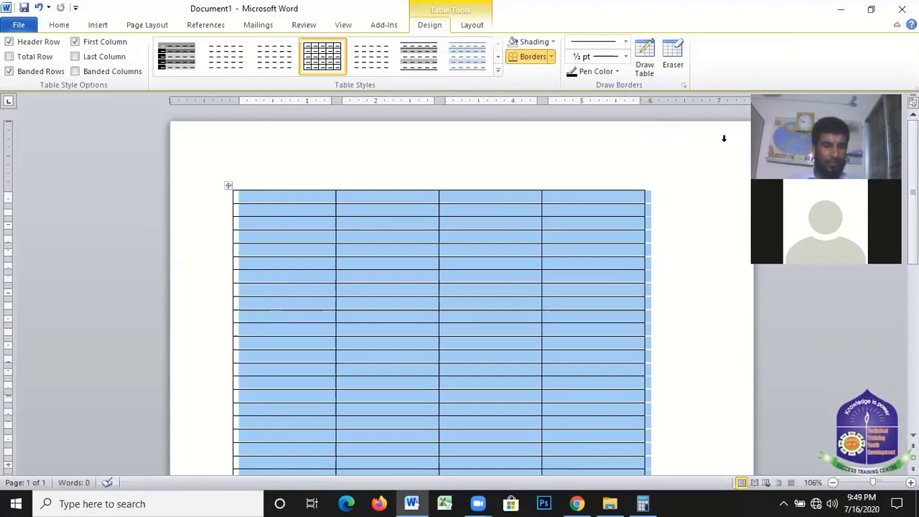
Close Document1 and discard it with Don't Save
click(902, 9)
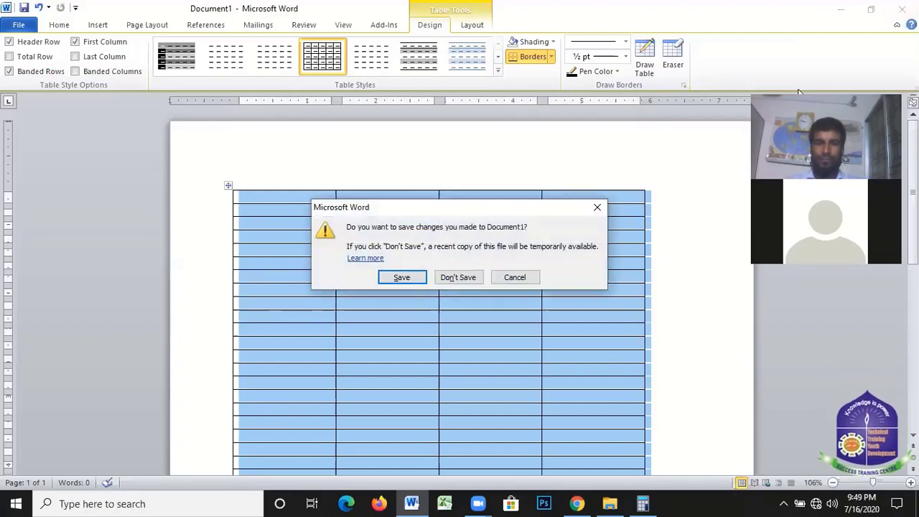
click(455, 277)
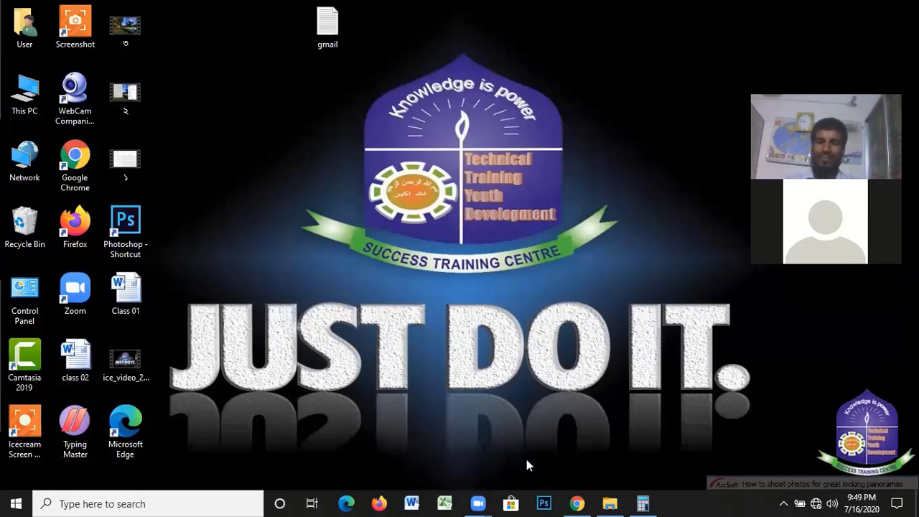
Bring Chrome forward, close the Messenger chat covering the post, and switch to the YouTube tab
click(578, 503)
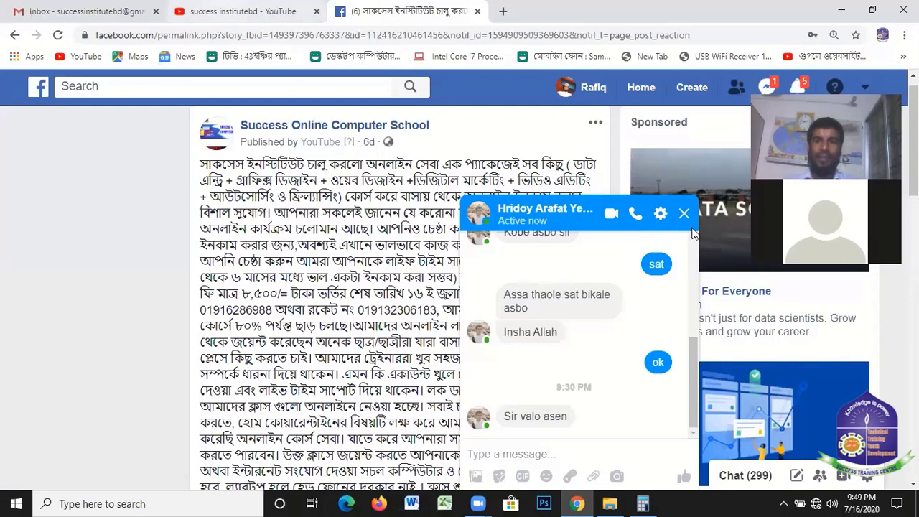
click(685, 215)
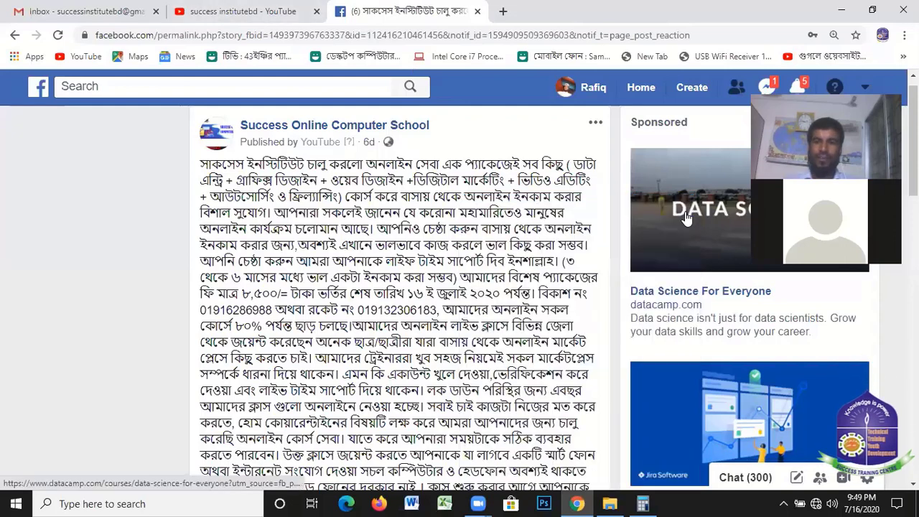
click(265, 11)
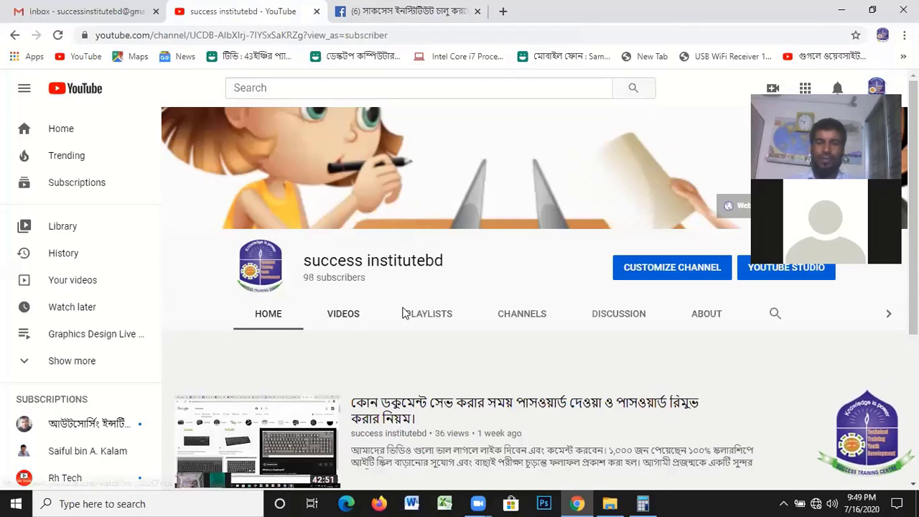
click(374, 314)
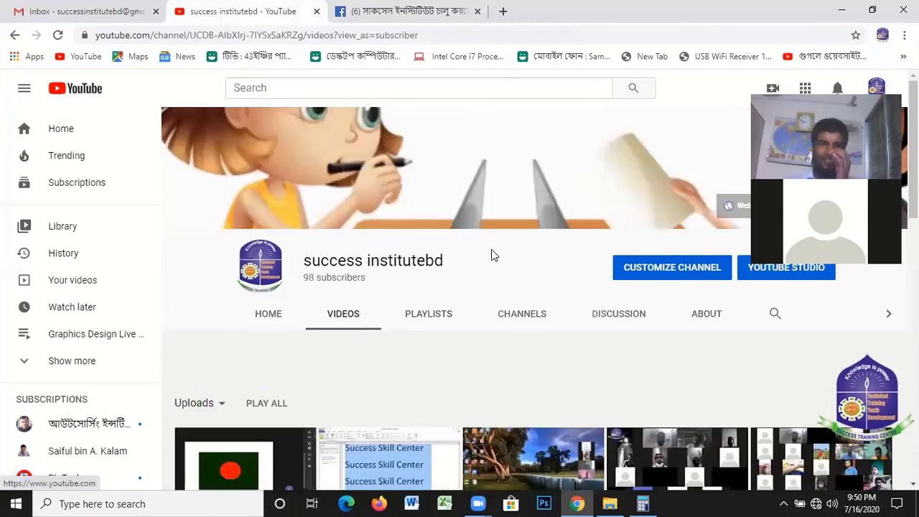
scroll(493, 257, down, 3)
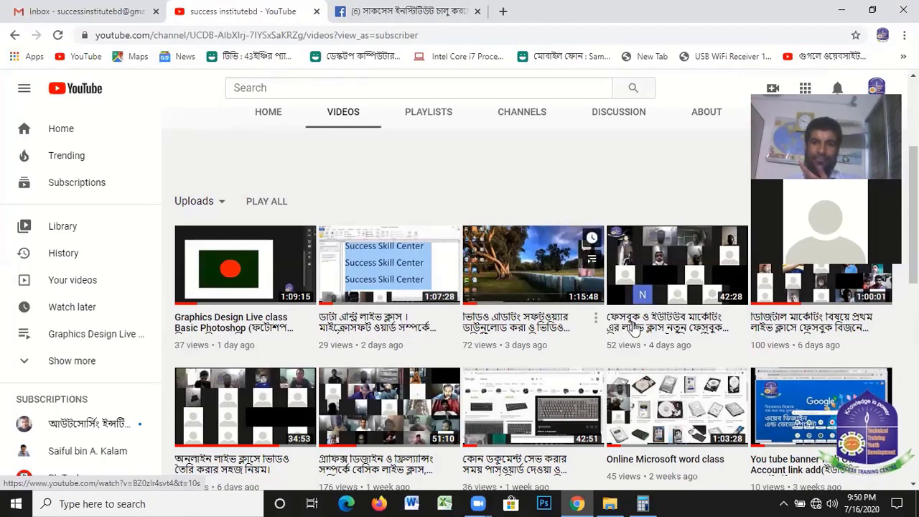
scroll(592, 351, up, 1)
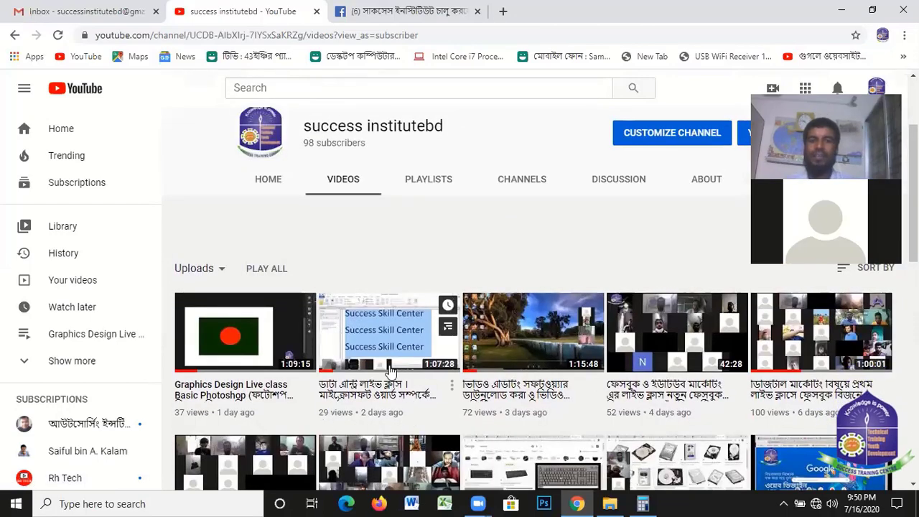
scroll(389, 359, up, 1)
scroll(390, 349, down, 2)
scroll(389, 325, up, 1)
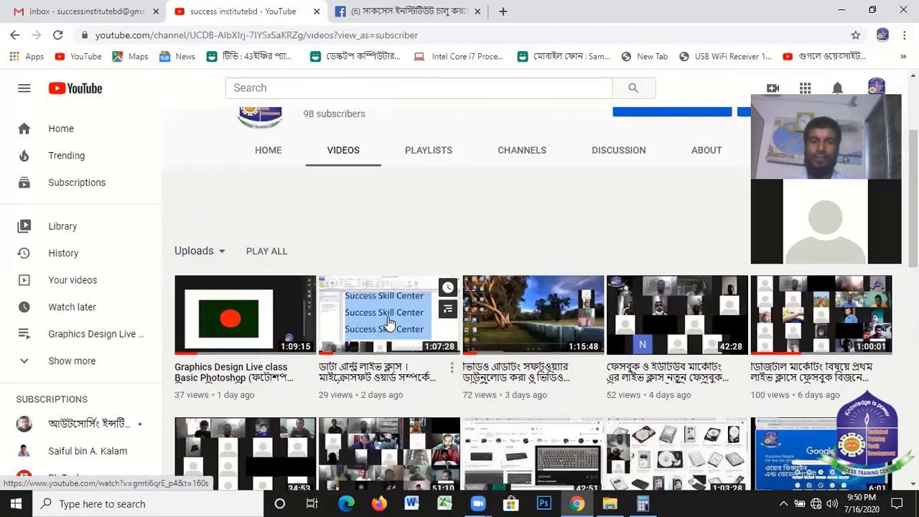
scroll(390, 327, down, 1)
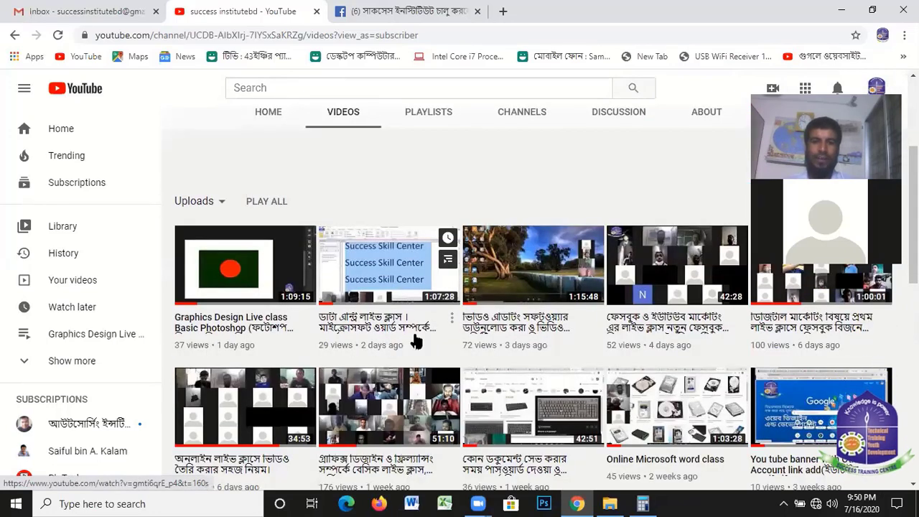
Open the Microsoft Word 2010 data entry class video and pause it around 40:33
click(382, 274)
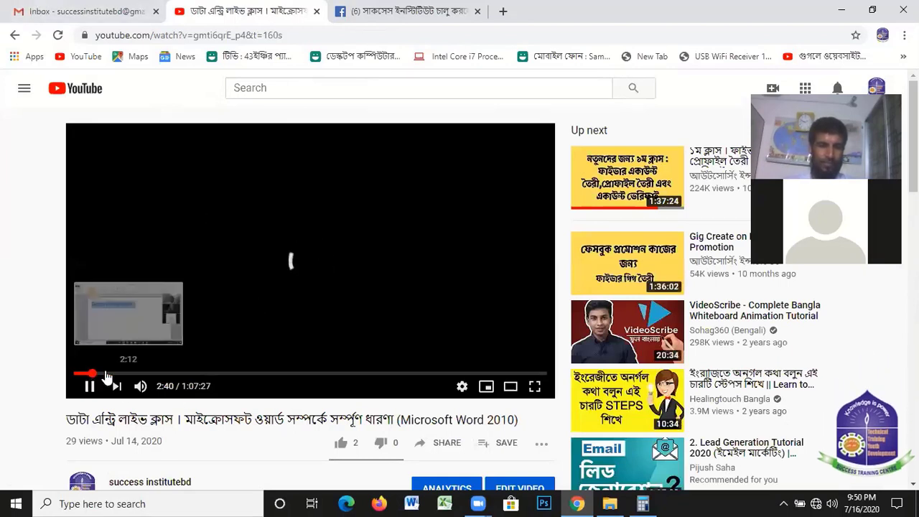
click(88, 374)
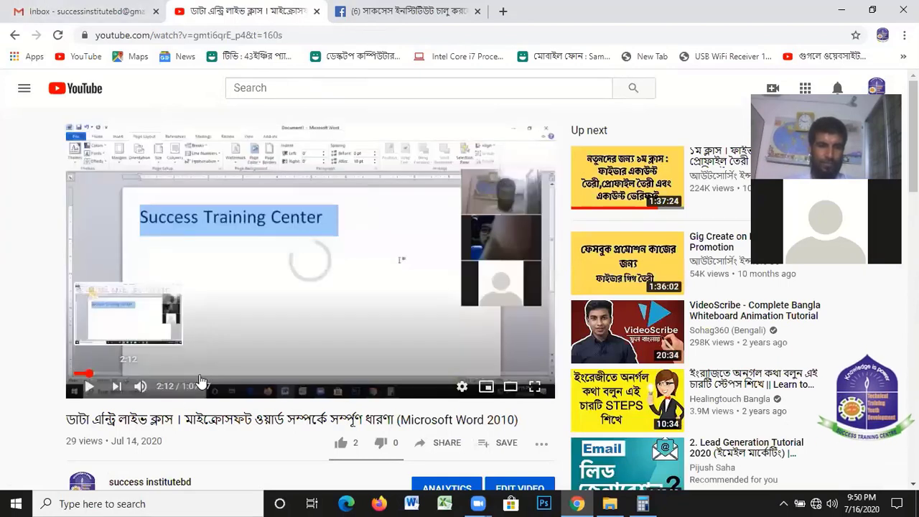
click(338, 382)
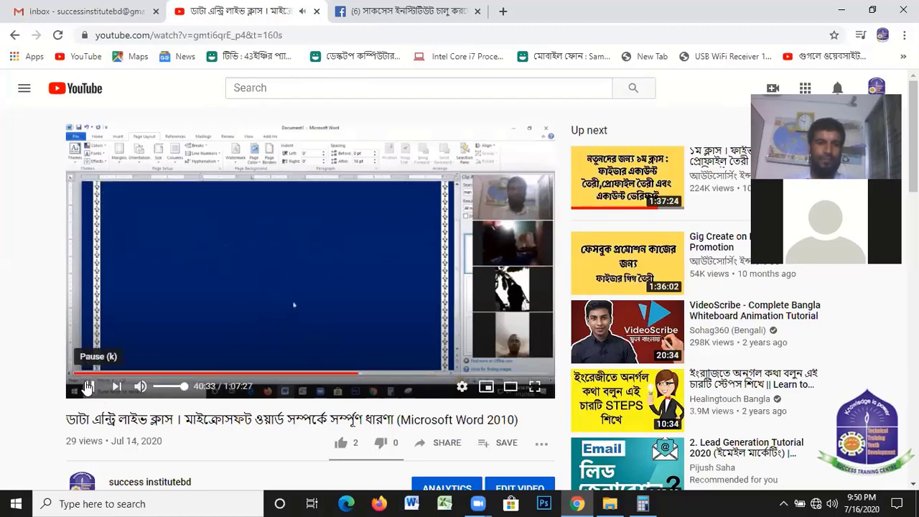
click(90, 386)
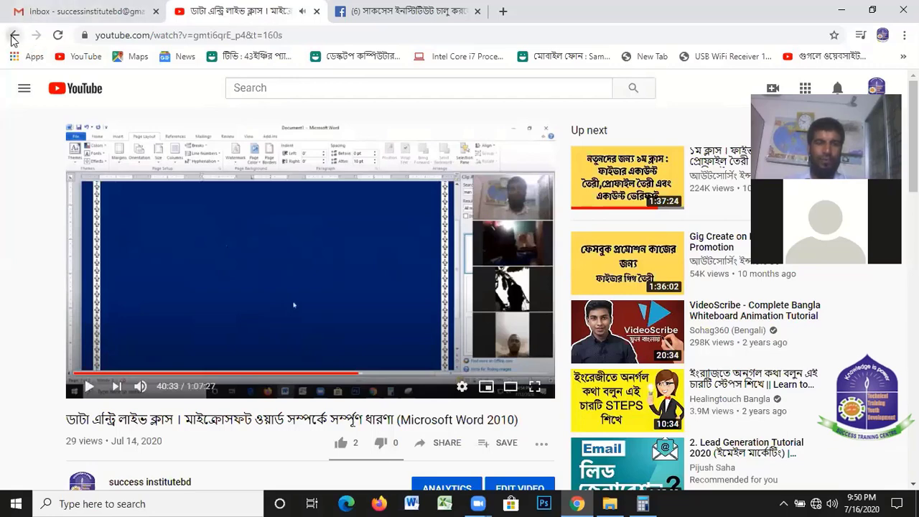
Go back to the success institutebd Videos tab and browse its Uploads list
key(alt+Left)
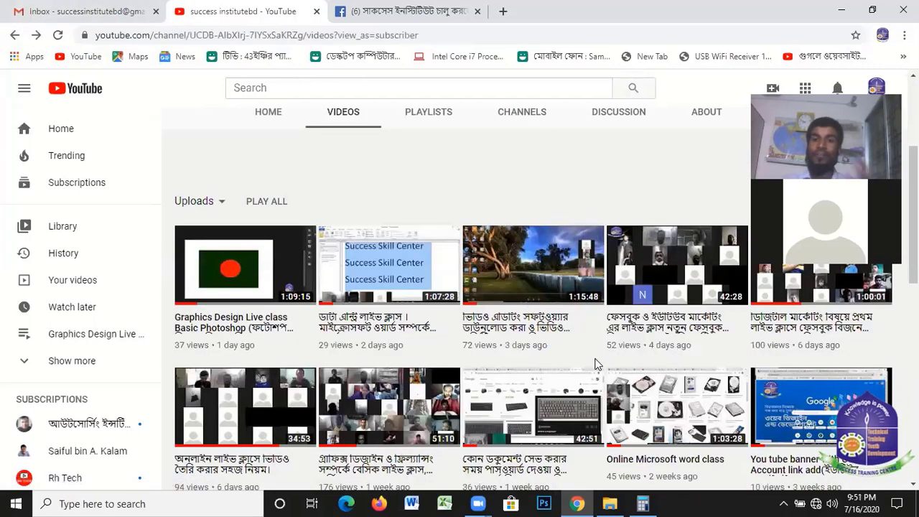
scroll(595, 364, down, 1)
scroll(285, 287, up, 4)
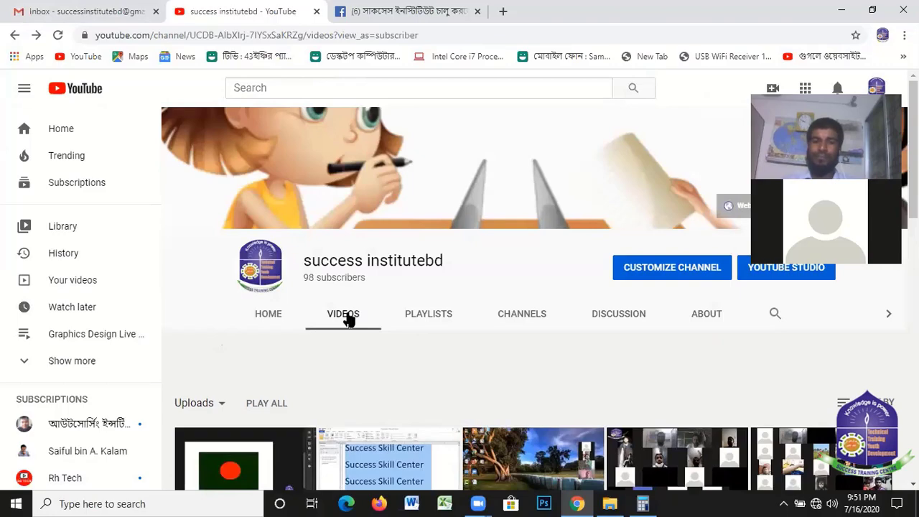
scroll(384, 363, down, 5)
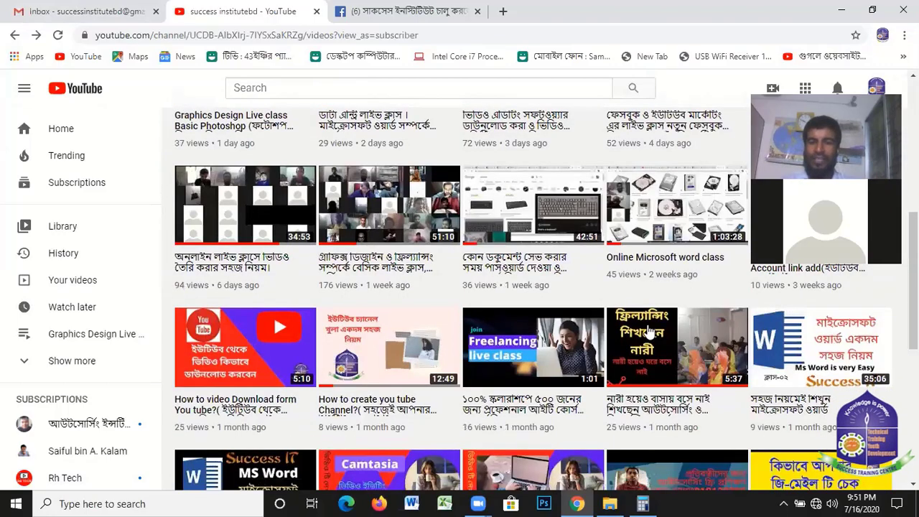
scroll(741, 347, up, 2)
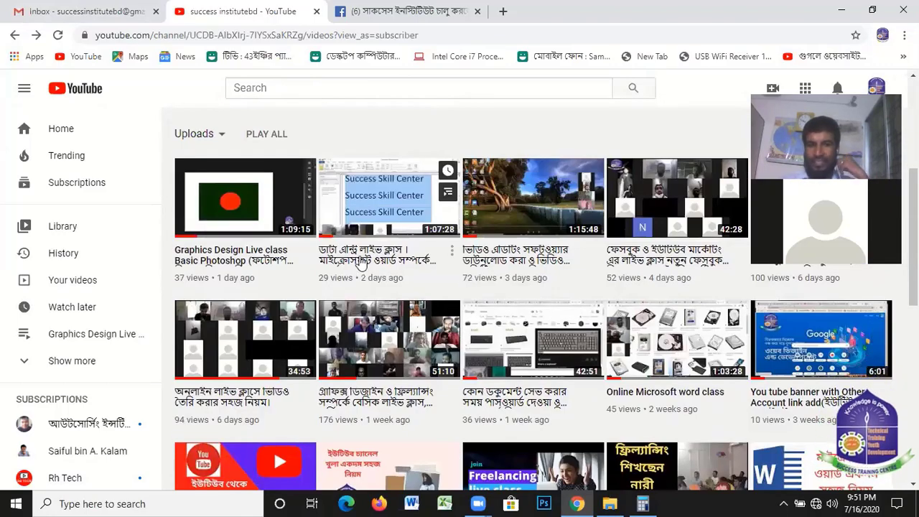
scroll(380, 260, down, 6)
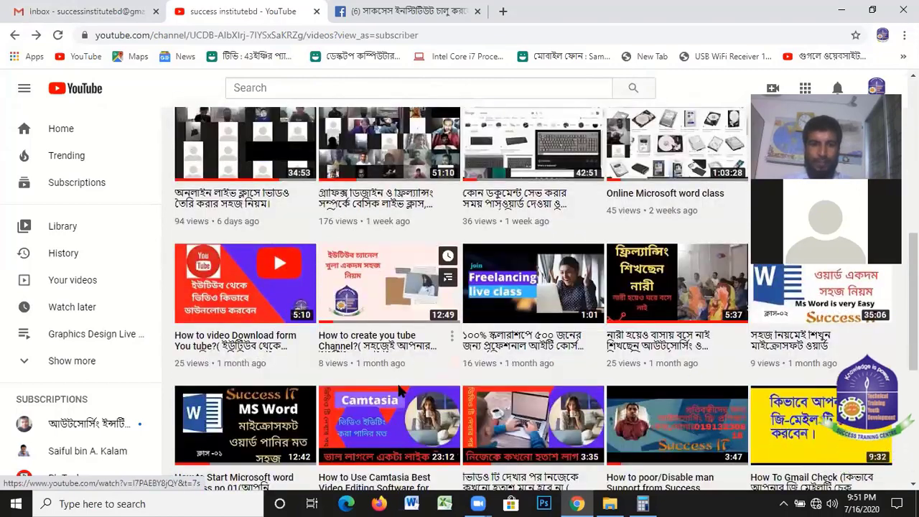
scroll(563, 384, down, 1)
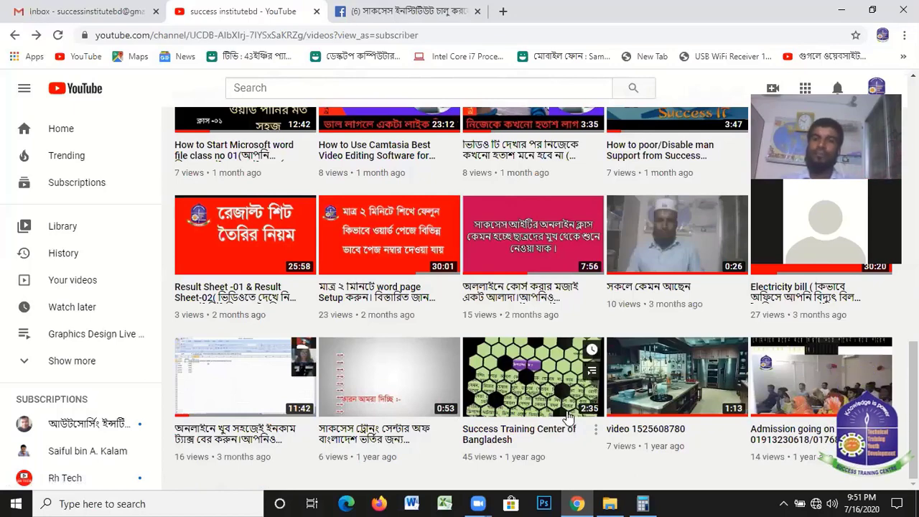
scroll(567, 416, up, 5)
scroll(564, 381, up, 5)
scroll(562, 352, up, 5)
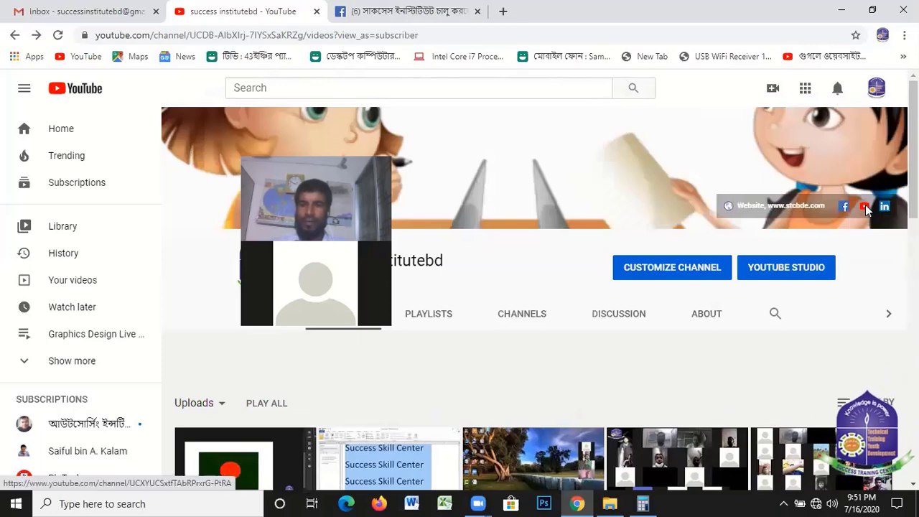
Open the KhanIT Bangladesh LTD channel linked from the banner and look over its page
click(866, 209)
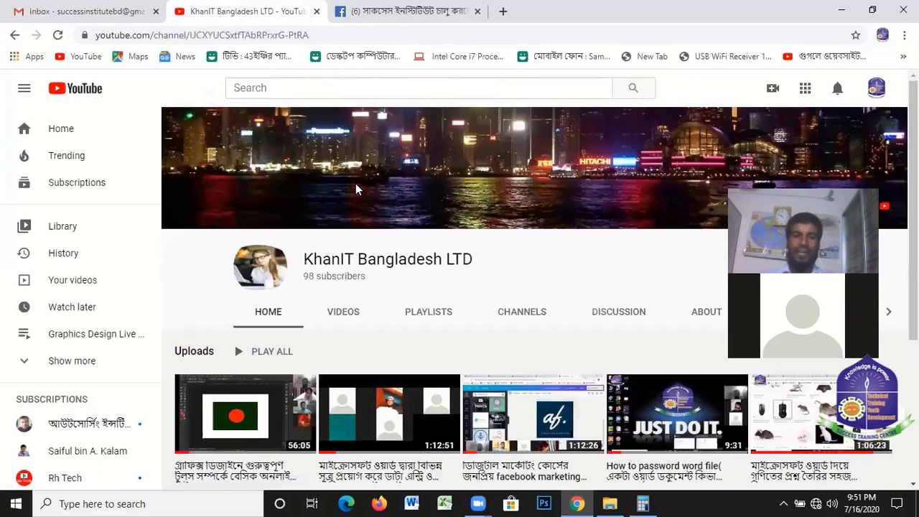
scroll(355, 183, down, 1)
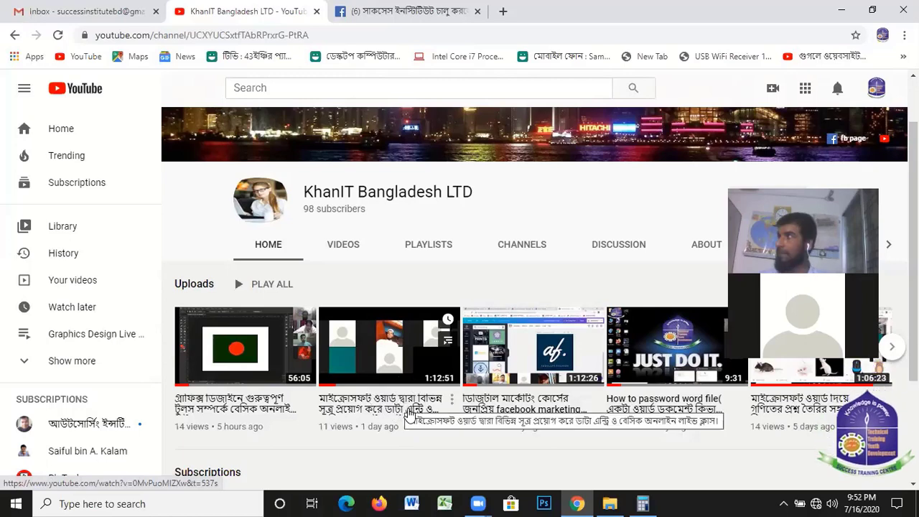
scroll(408, 368, down, 2)
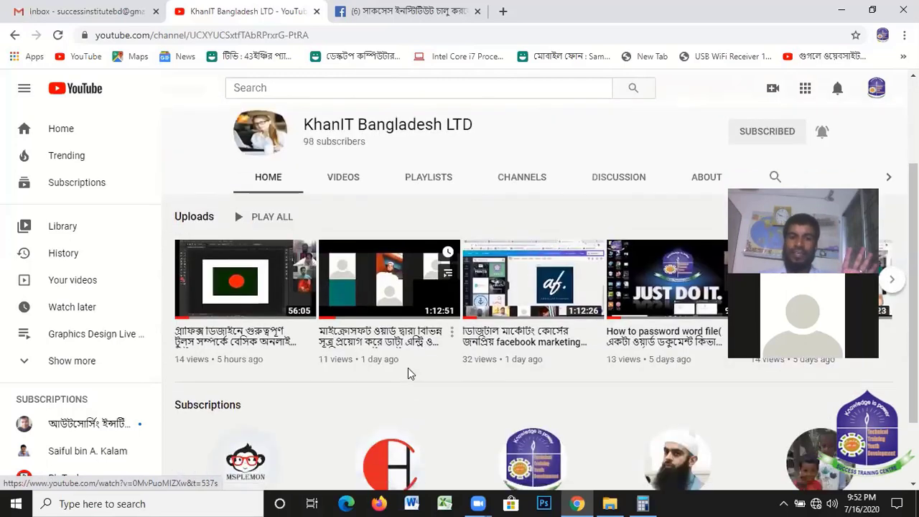
scroll(409, 373, up, 3)
Show the KhanIT channel's Videos tab and scroll through its full uploads grid
click(356, 314)
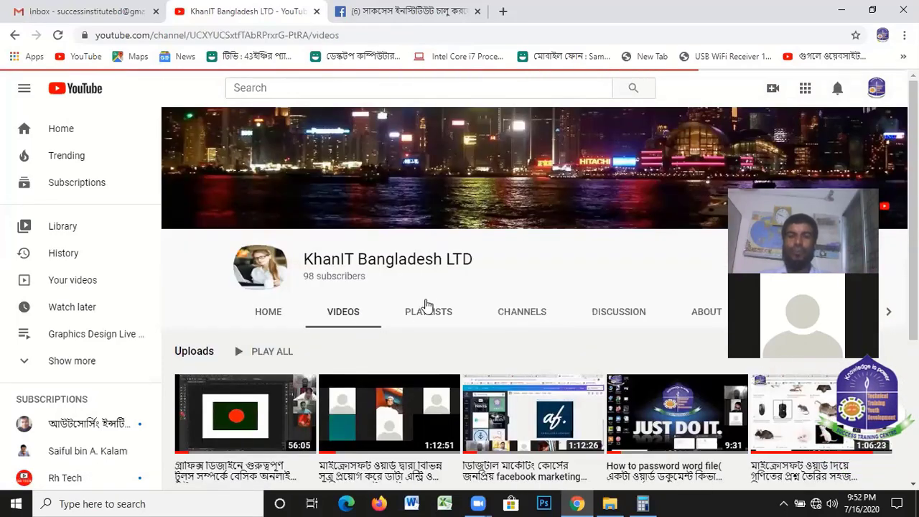
scroll(428, 310, down, 4)
scroll(431, 309, down, 2)
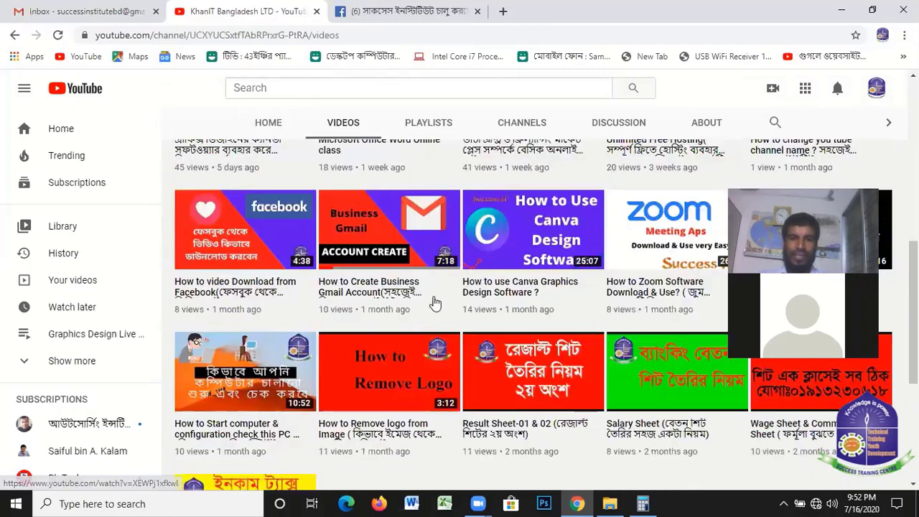
scroll(431, 305, down, 1)
scroll(435, 273, down, 2)
scroll(437, 227, down, 1)
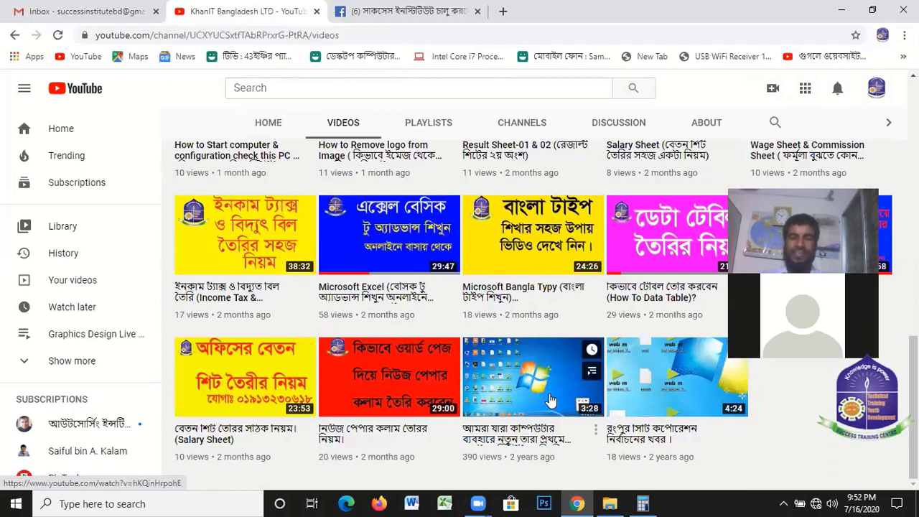
scroll(522, 399, up, 3)
scroll(522, 399, down, 3)
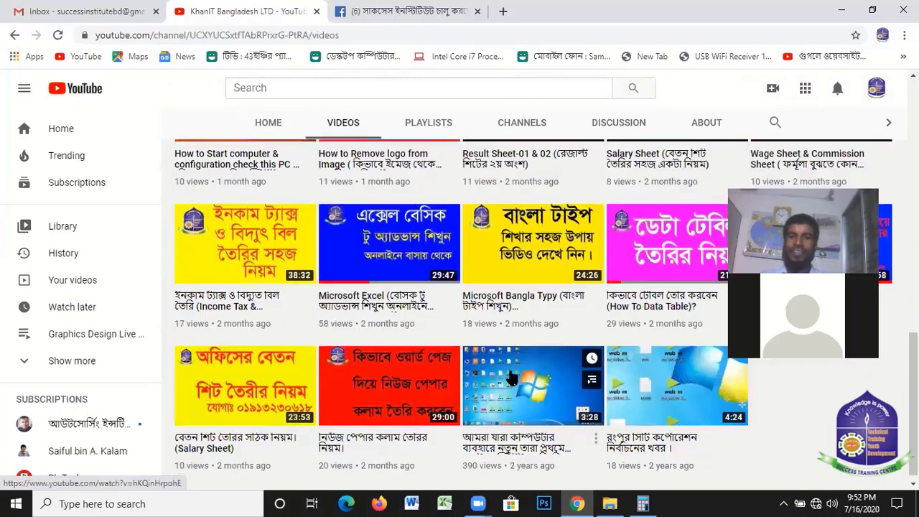
scroll(496, 298, up, 10)
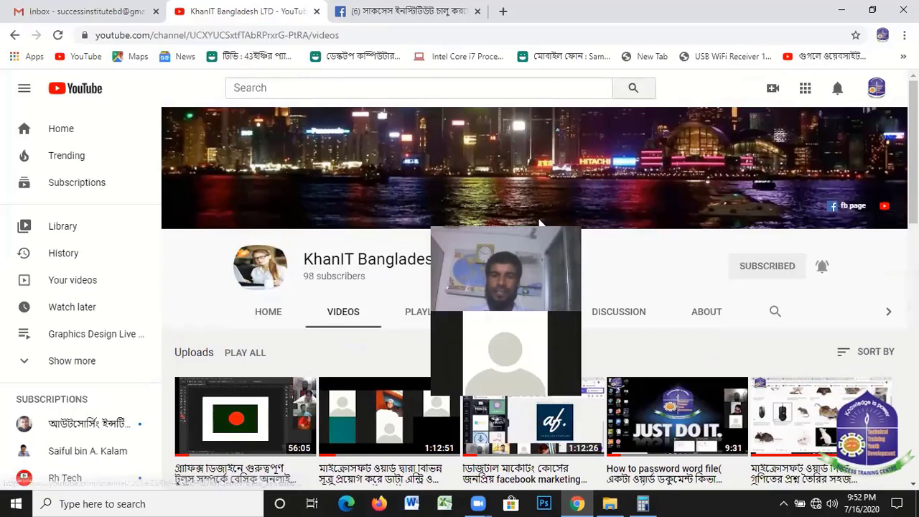
Switch to the Success Online Computer School Facebook post and open the Windows Start menu
click(408, 11)
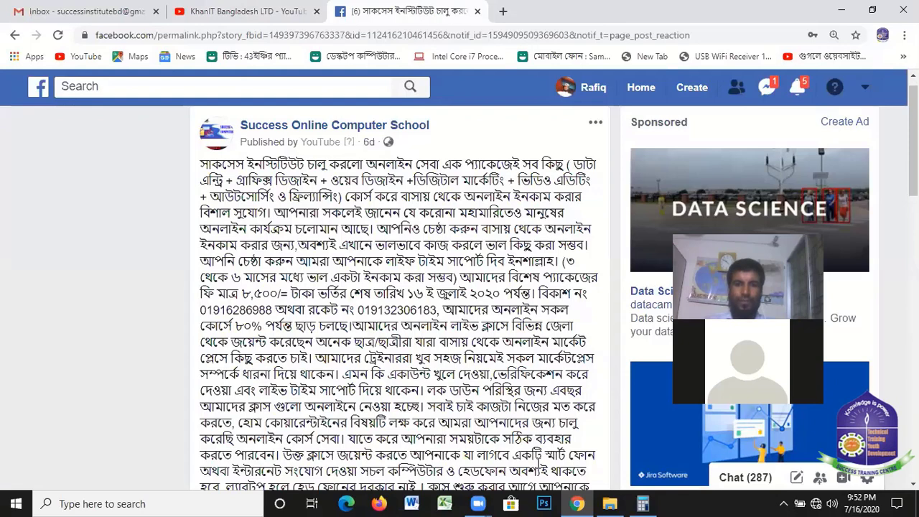
click(445, 503)
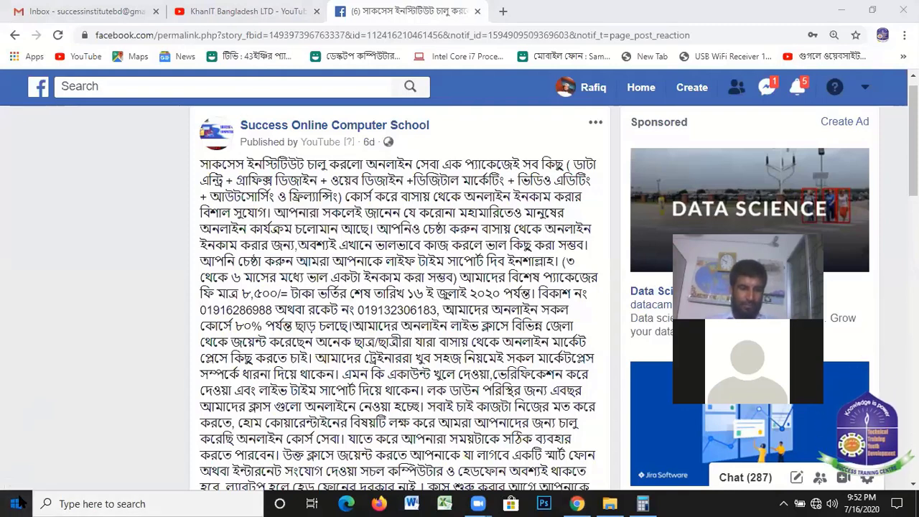
click(17, 504)
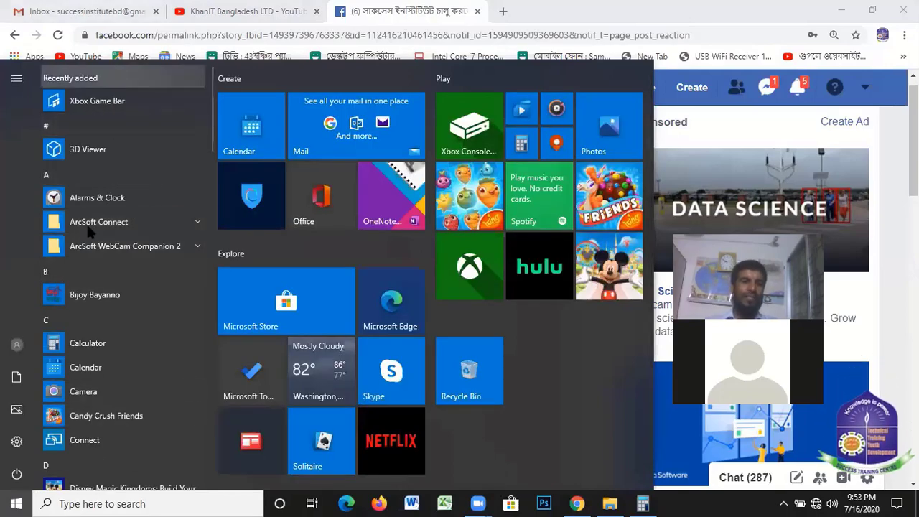
Scroll the Start menu to M and expand the Microsoft Office folder to reveal Excel 2010
scroll(92, 219, down, 2)
scroll(95, 212, down, 3)
scroll(112, 192, down, 3)
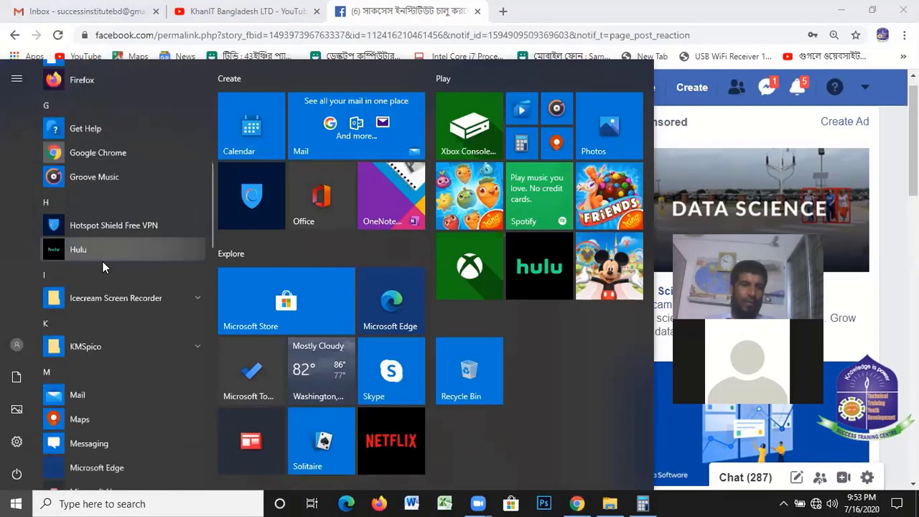
scroll(103, 266, down, 3)
scroll(104, 297, down, 2)
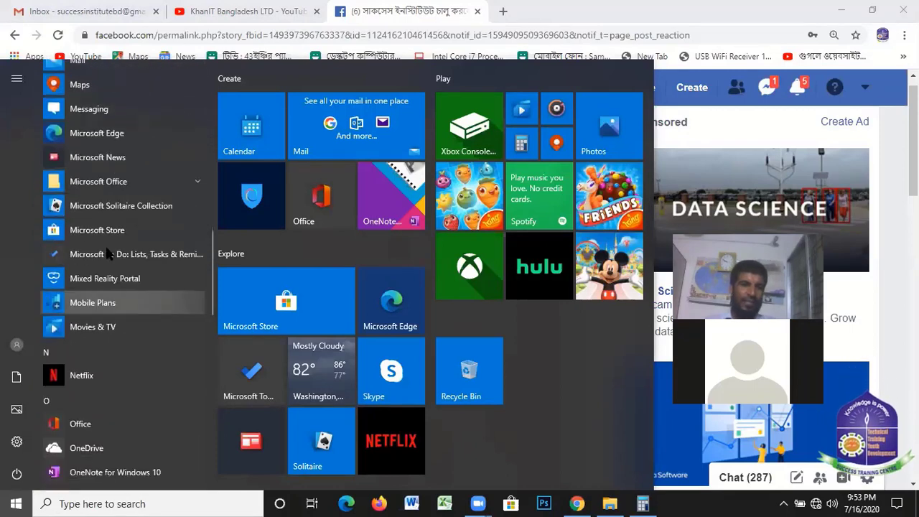
click(108, 183)
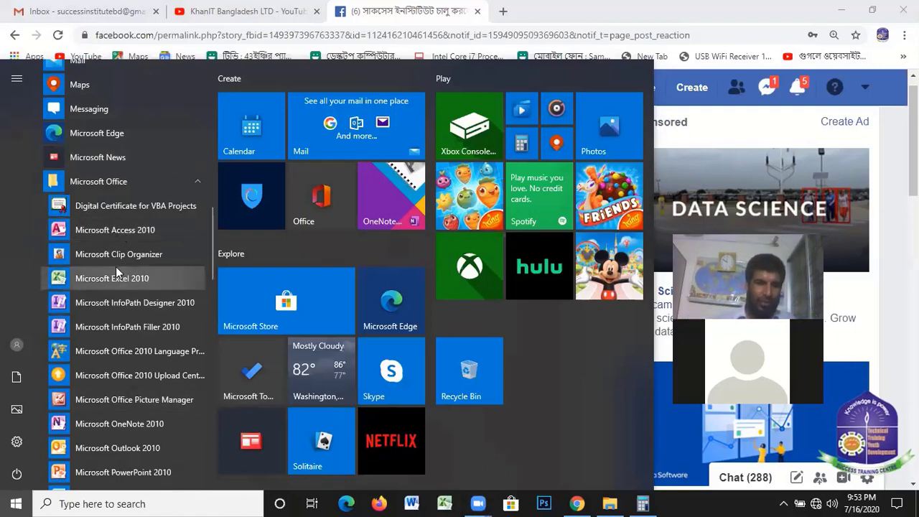
scroll(130, 408, down, 4)
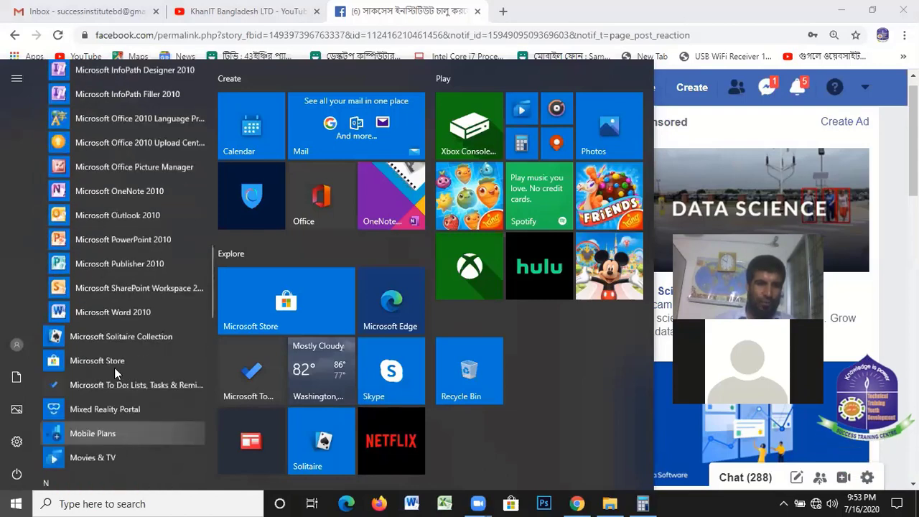
scroll(129, 290, up, 3)
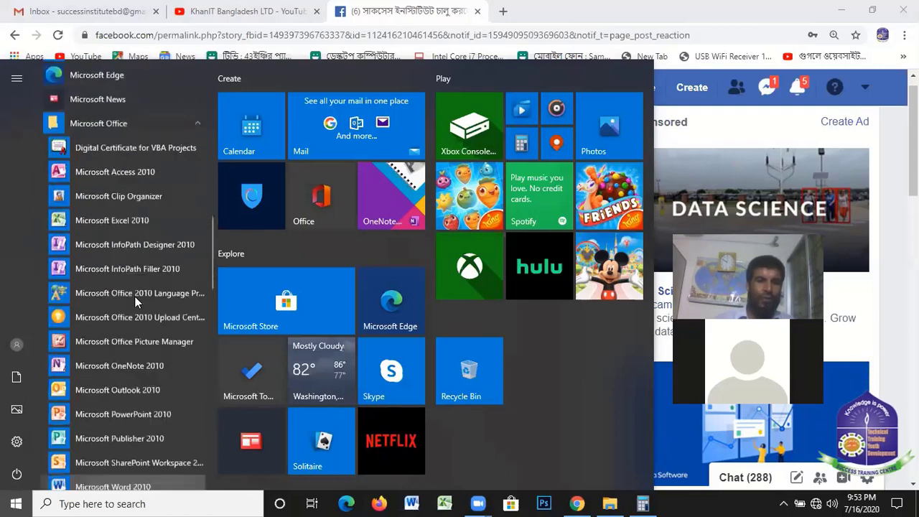
scroll(134, 296, up, 2)
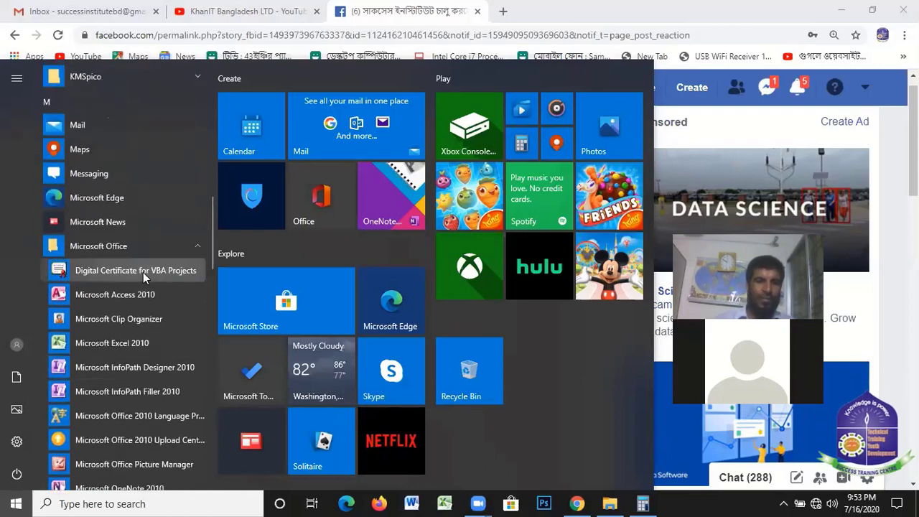
Launch Microsoft Excel 2010 from the Start menu to get a blank Book1 workbook
click(154, 353)
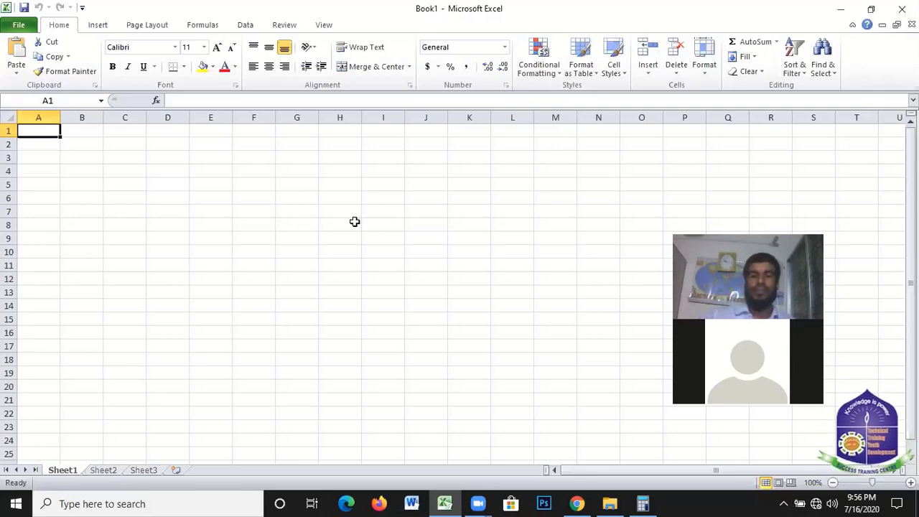
click(92, 181)
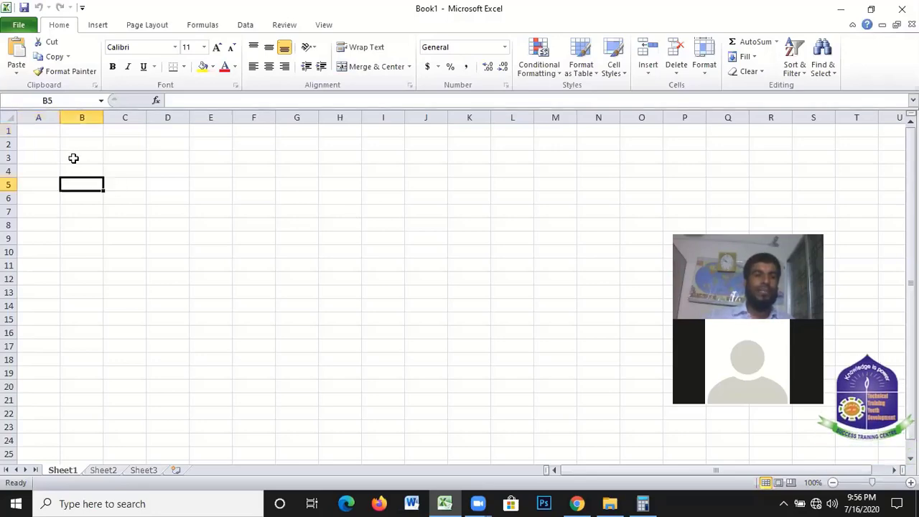
mouse_move(39, 132)
mouse_down()
mouse_move(43, 394)
mouse_move(33, 427)
mouse_up()
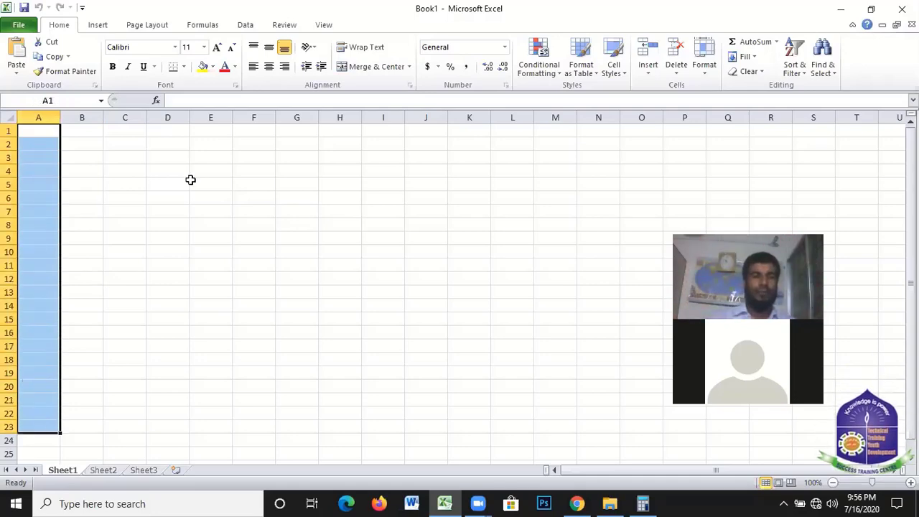
click(129, 209)
mouse_move(28, 130)
mouse_down()
mouse_move(246, 140)
mouse_move(474, 125)
mouse_move(825, 131)
mouse_up()
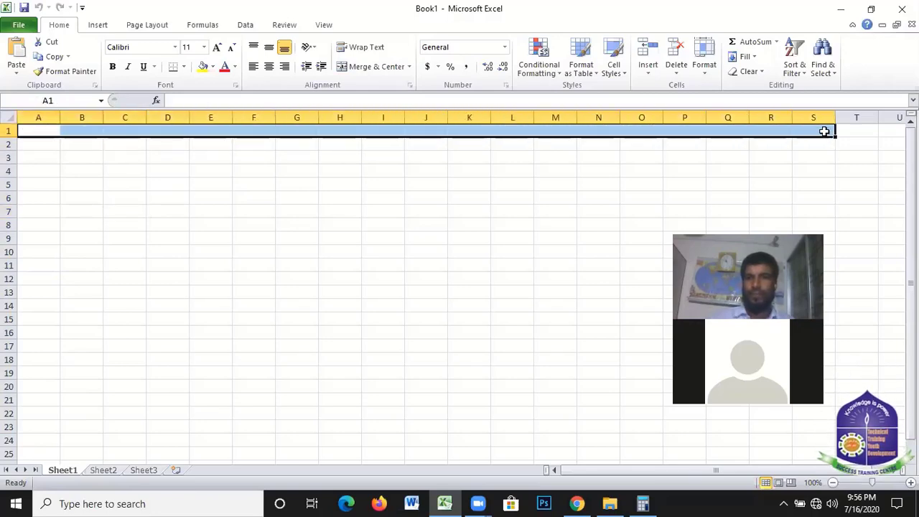
drag(25, 143, 547, 144)
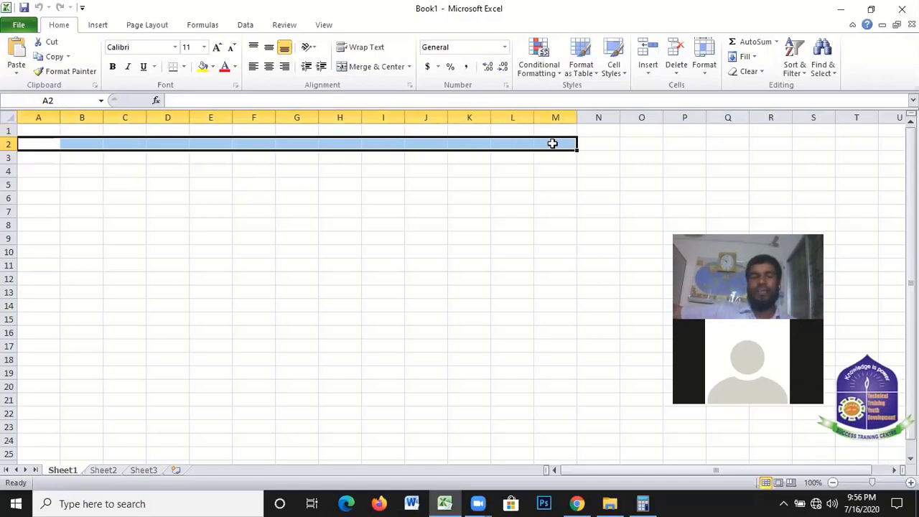
click(49, 181)
drag(39, 133, 42, 401)
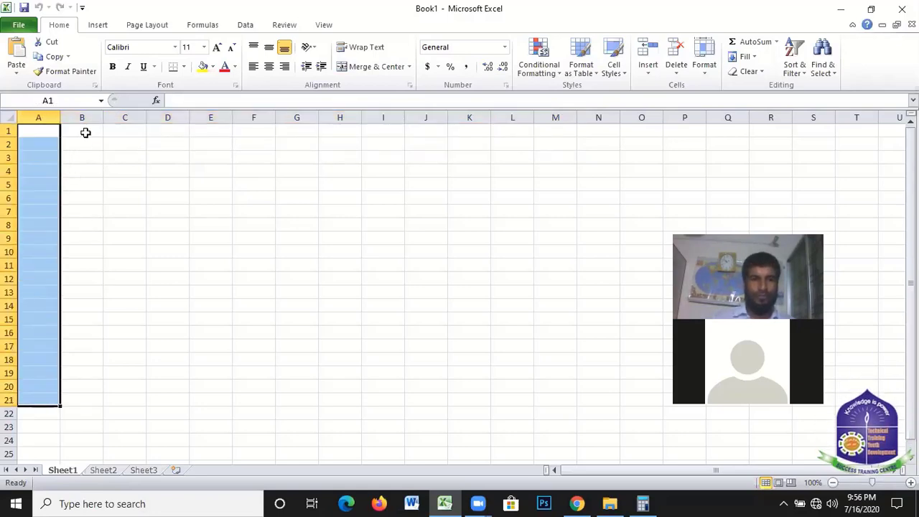
drag(83, 131, 89, 454)
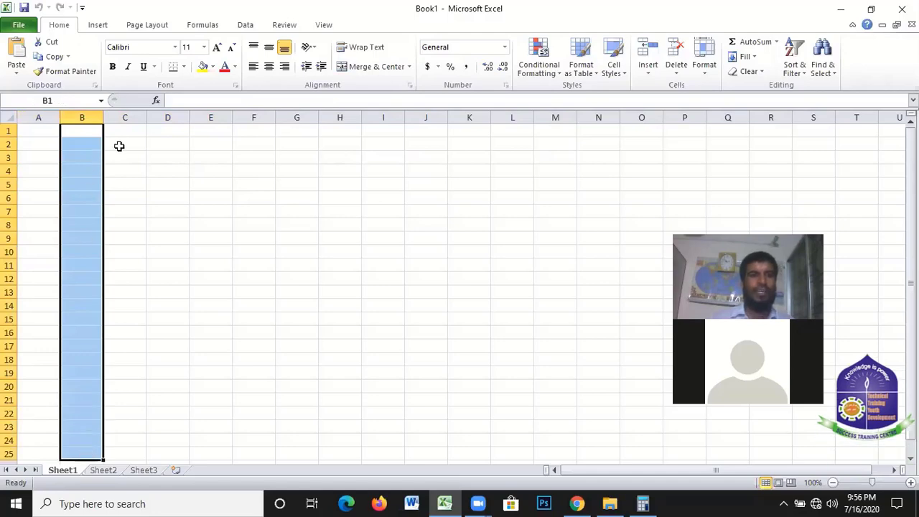
drag(128, 133, 141, 443)
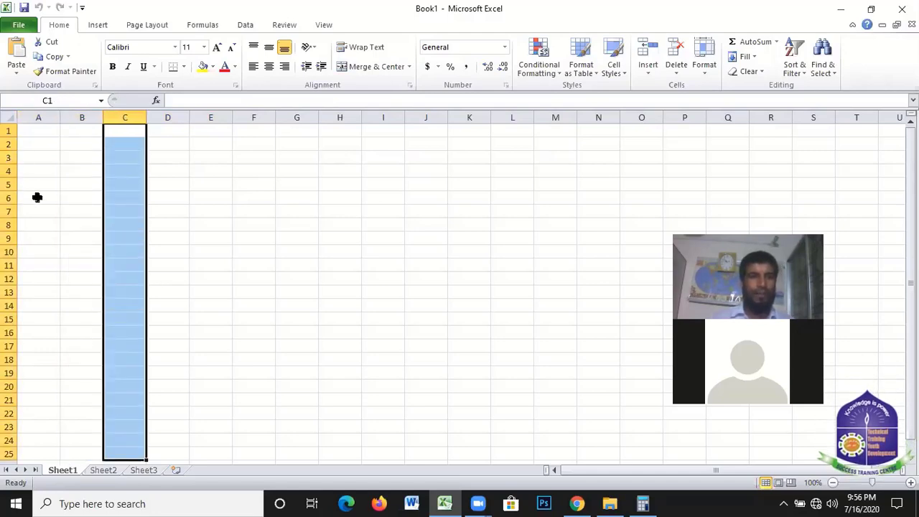
drag(37, 209, 667, 206)
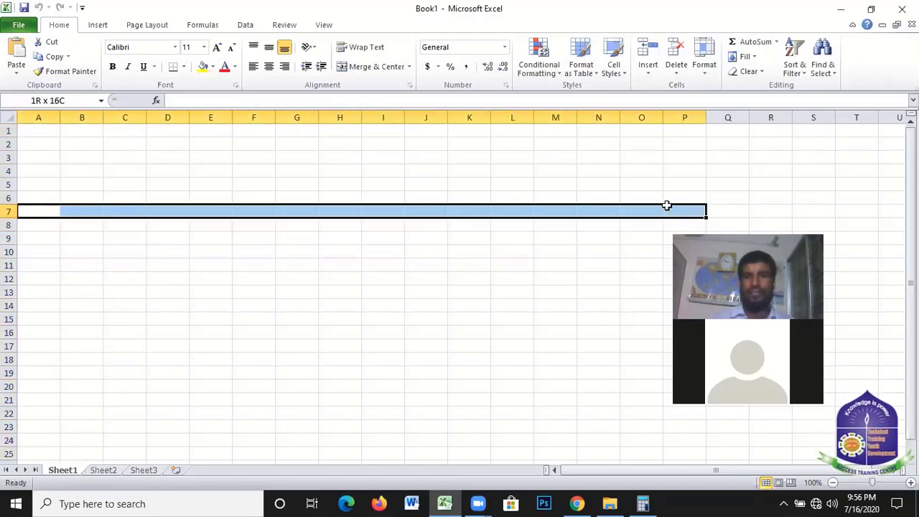
click(168, 264)
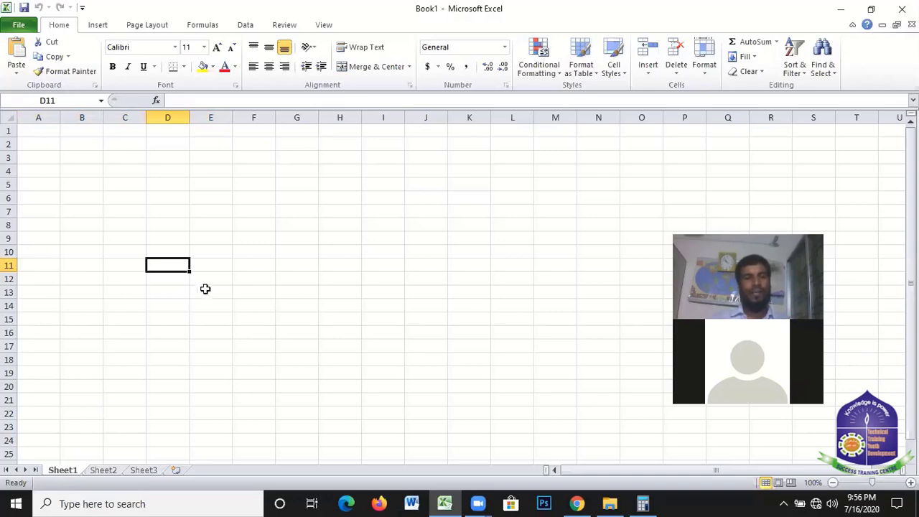
click(37, 130)
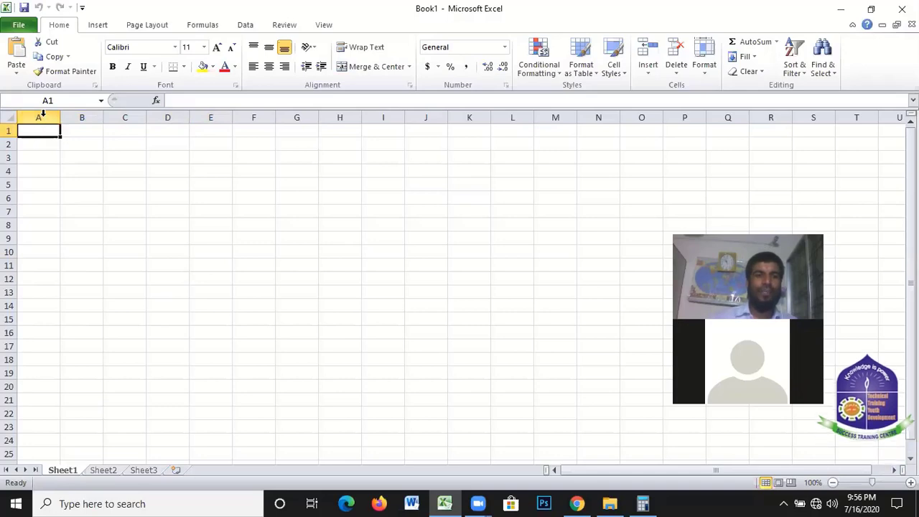
click(82, 199)
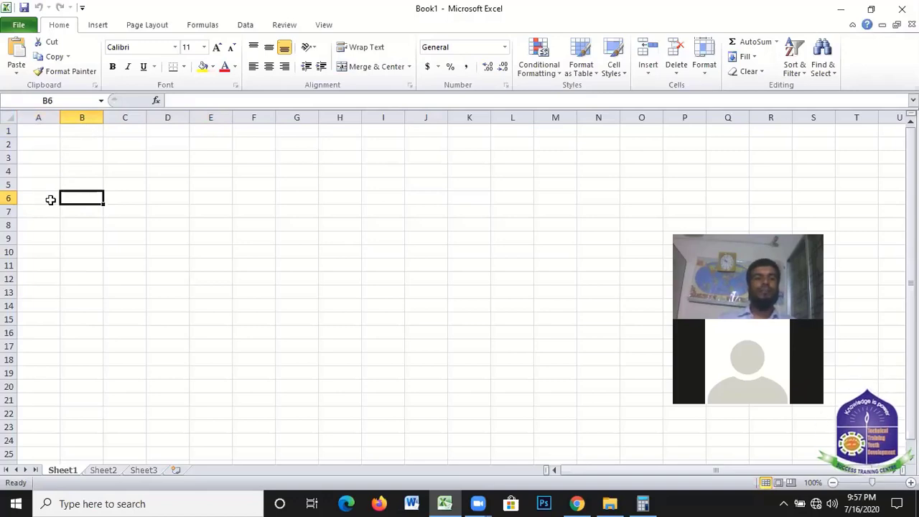
click(44, 199)
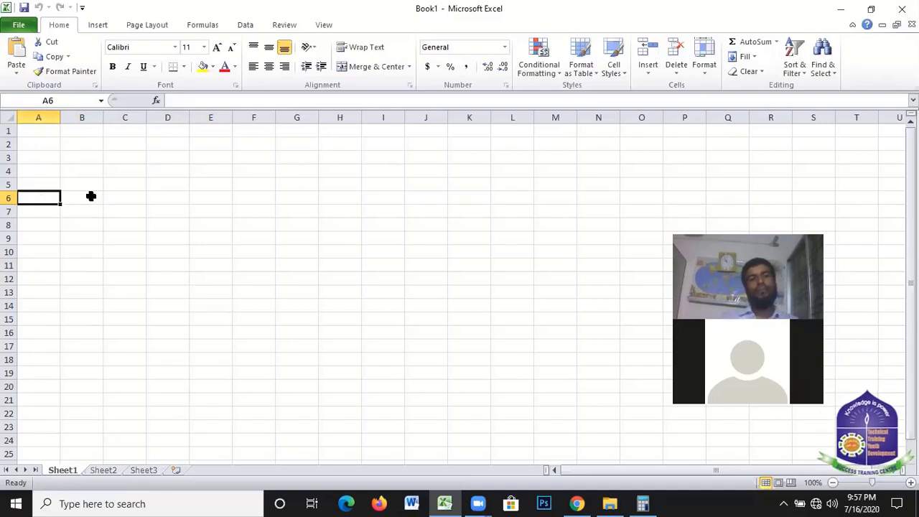
click(91, 196)
click(132, 197)
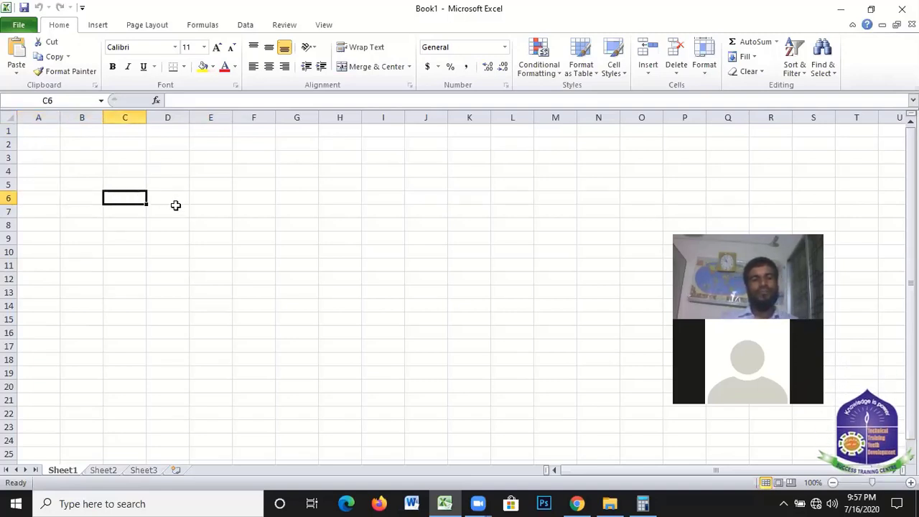
click(175, 208)
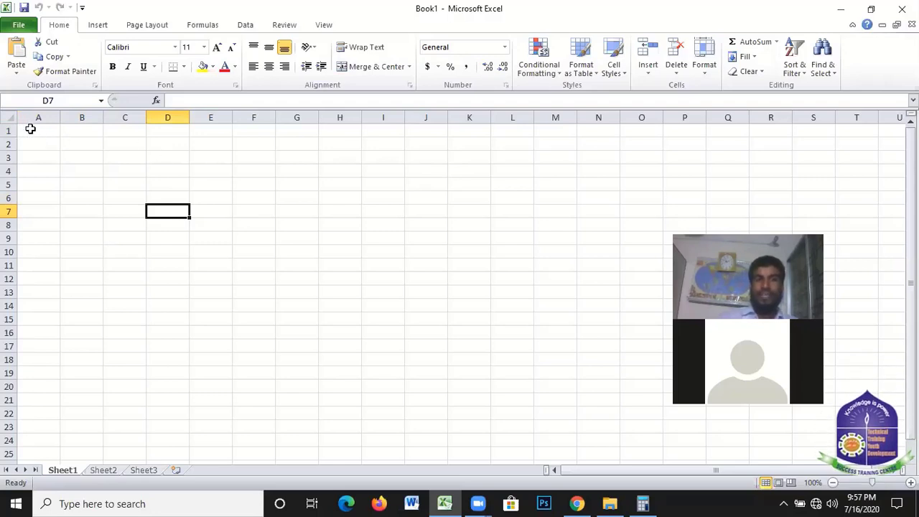
drag(30, 129, 697, 139)
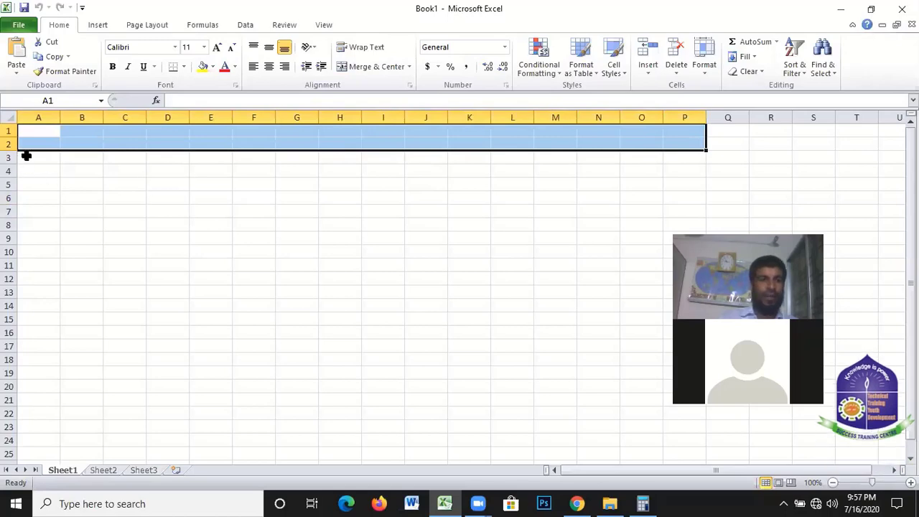
drag(26, 157, 532, 159)
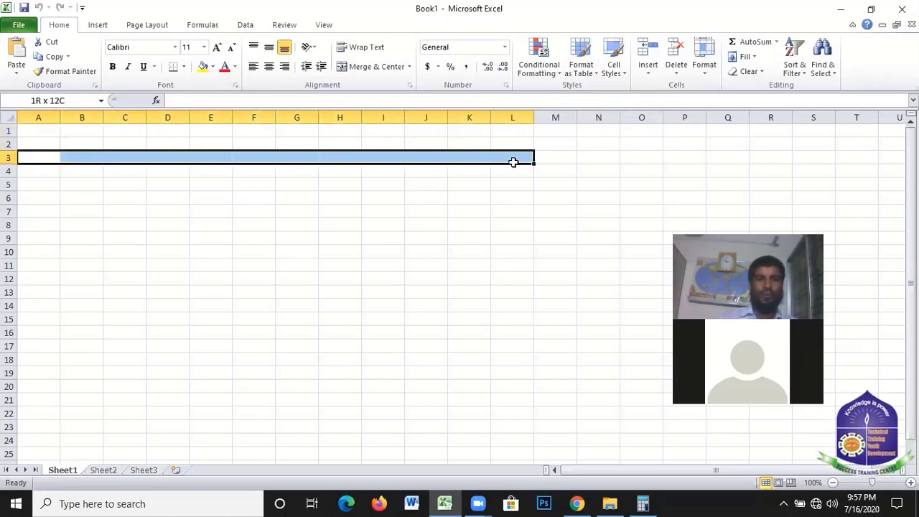
drag(29, 172, 598, 175)
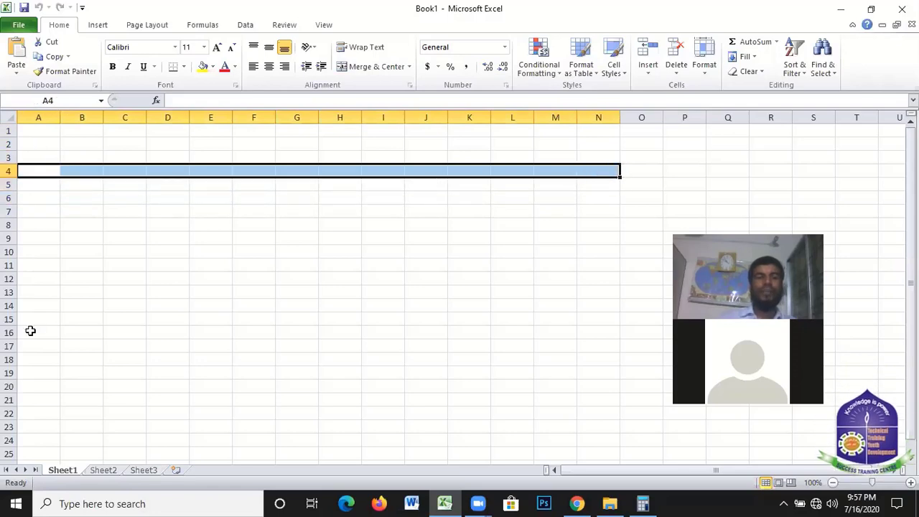
click(156, 213)
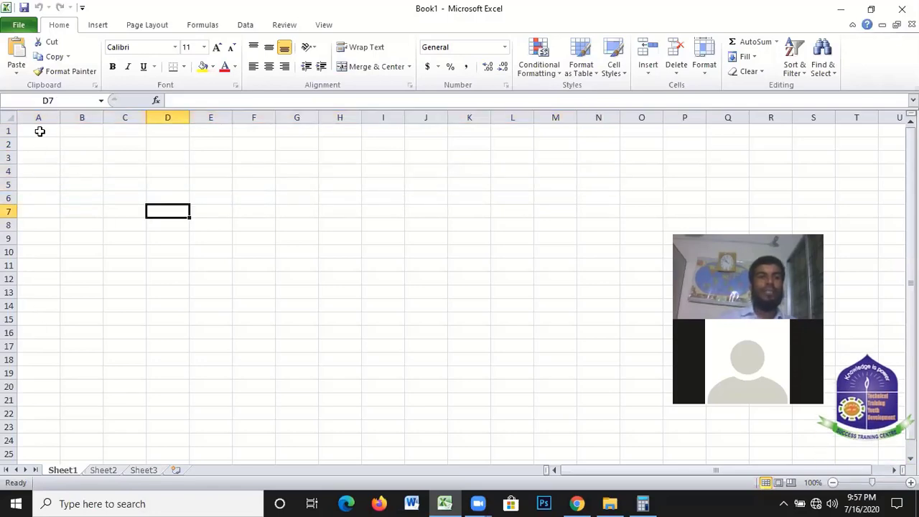
mouse_move(38, 130)
mouse_down()
mouse_move(59, 236)
mouse_move(58, 357)
mouse_up()
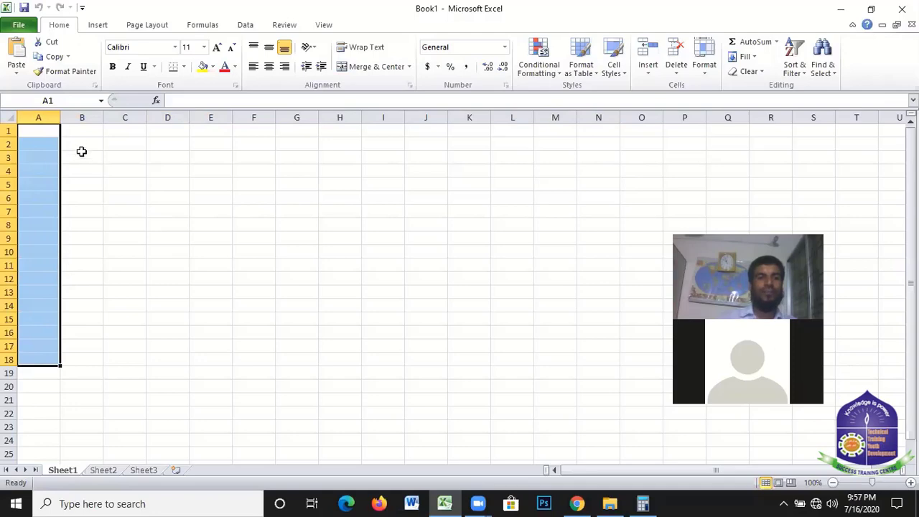
mouse_move(83, 130)
mouse_down()
mouse_move(113, 390)
mouse_move(125, 401)
mouse_up()
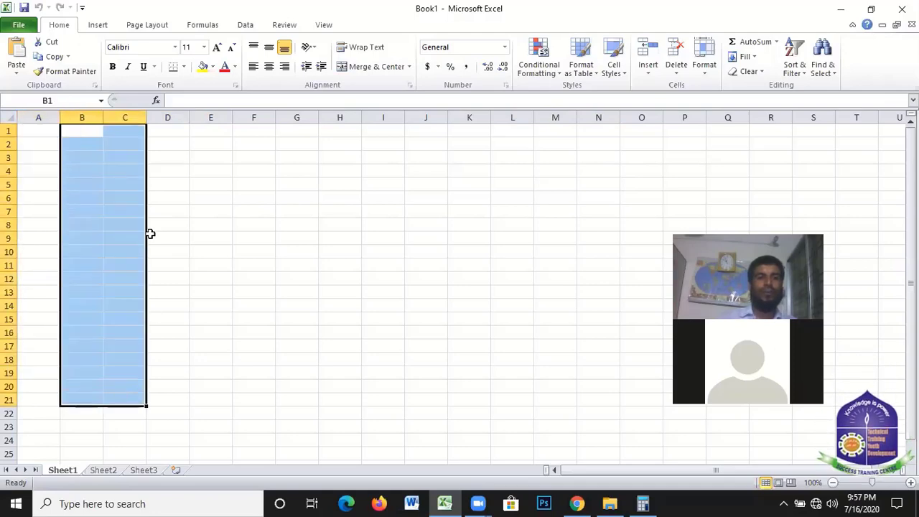
click(203, 155)
drag(169, 130, 172, 415)
drag(341, 130, 349, 439)
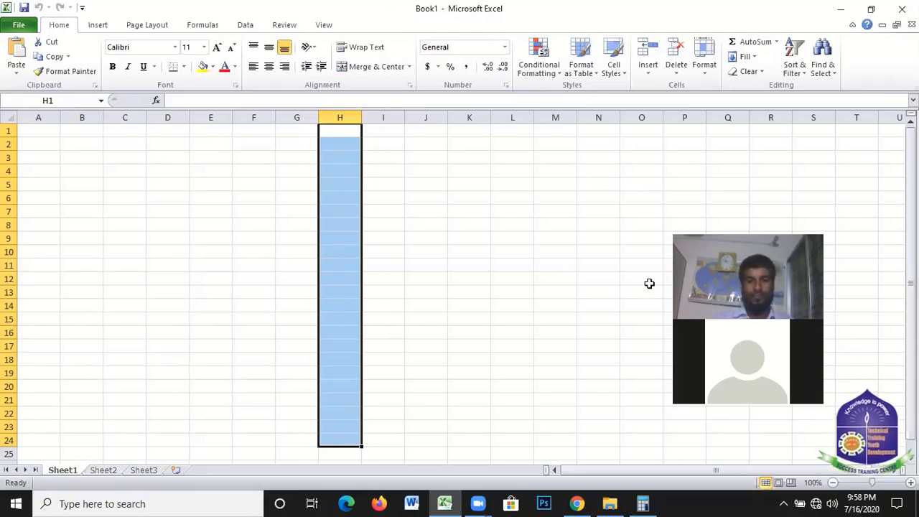
click(409, 428)
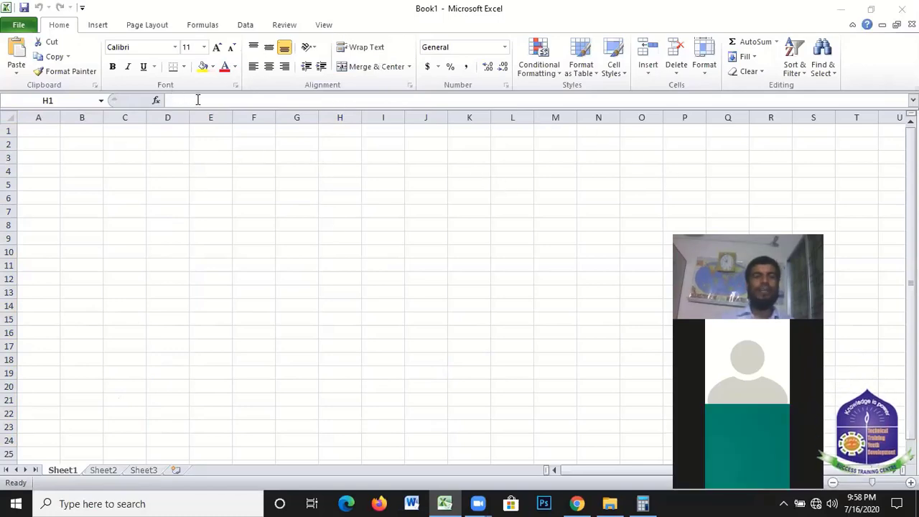
click(187, 237)
click(191, 100)
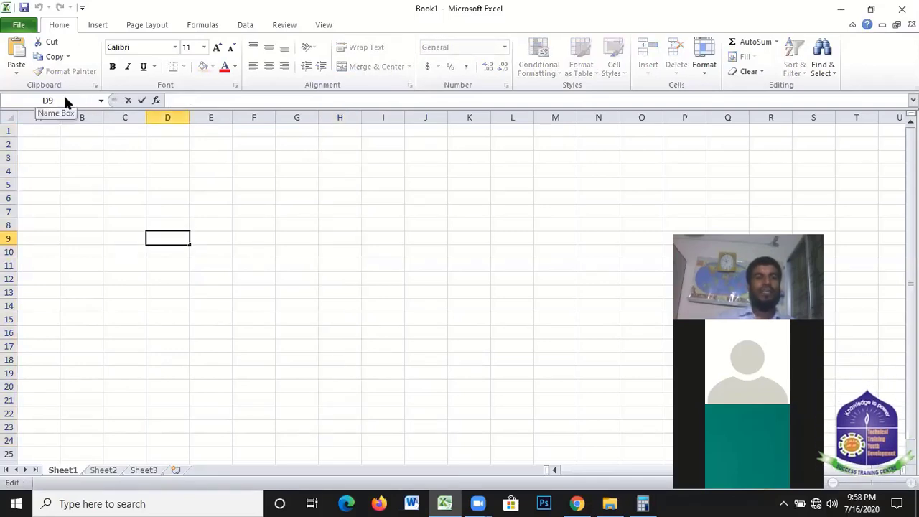
click(38, 130)
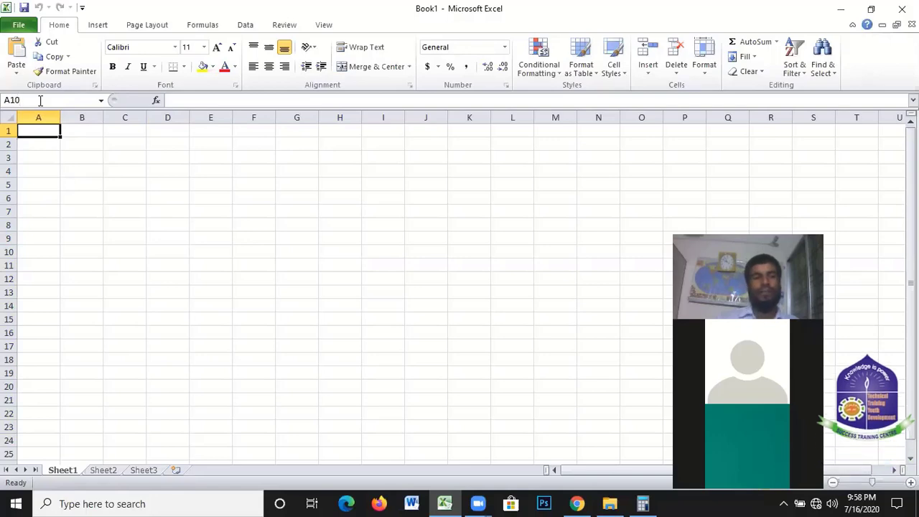
text(0)
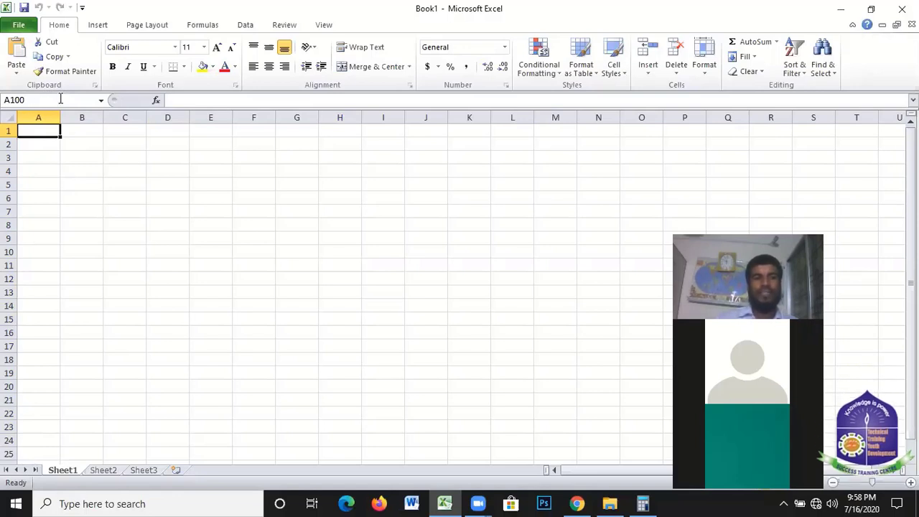
key(Return)
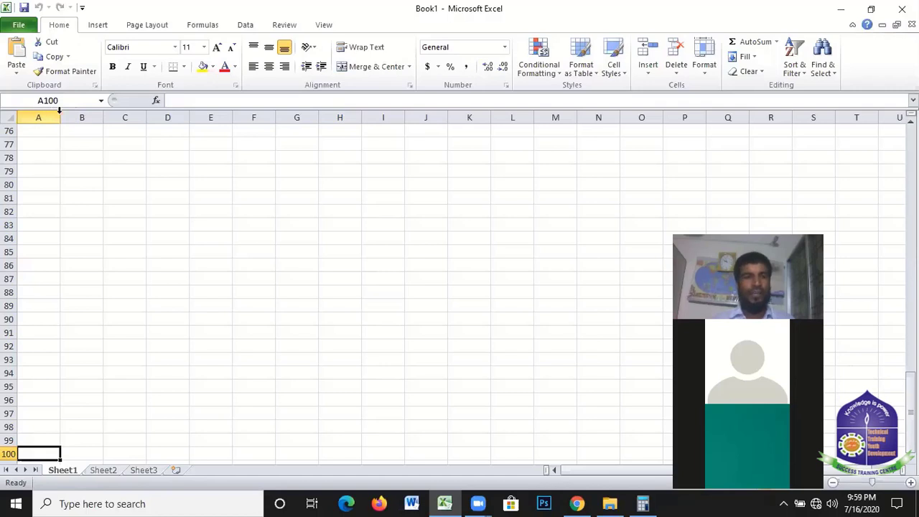
click(76, 99)
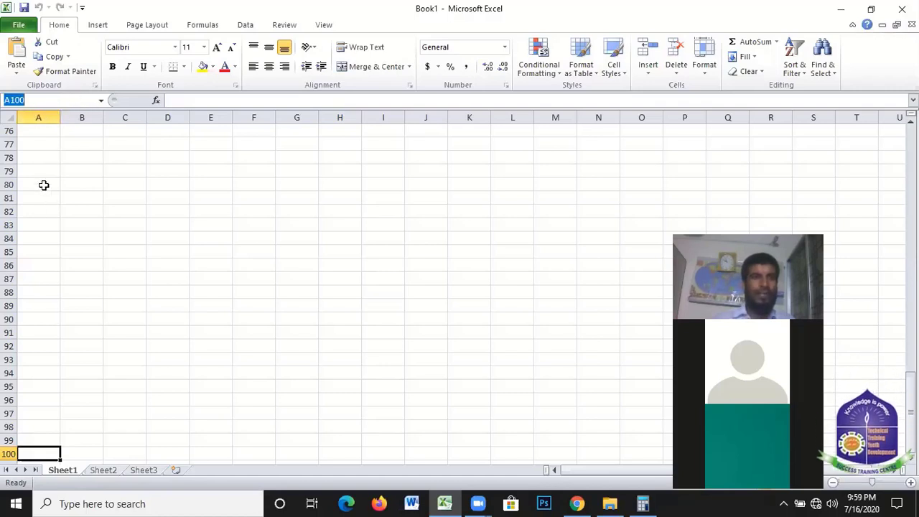
click(38, 345)
scroll(41, 223, up, 13)
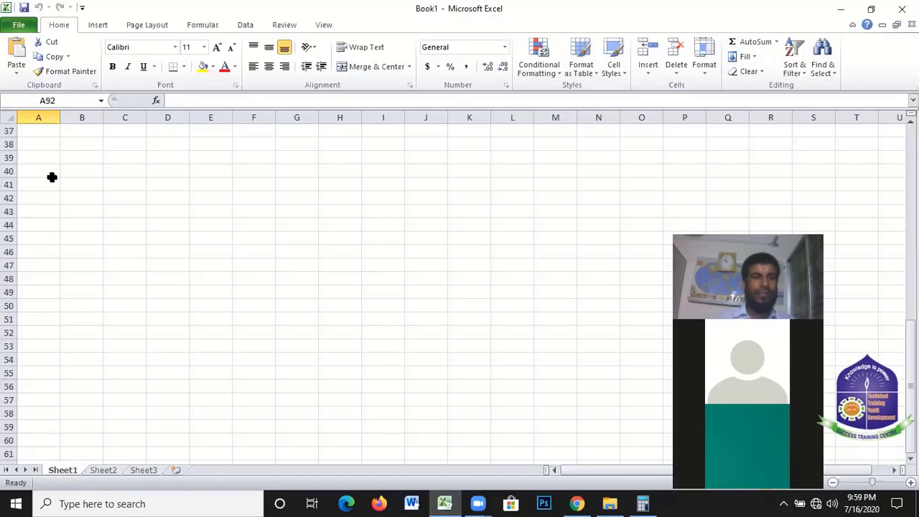
scroll(51, 177, up, 12)
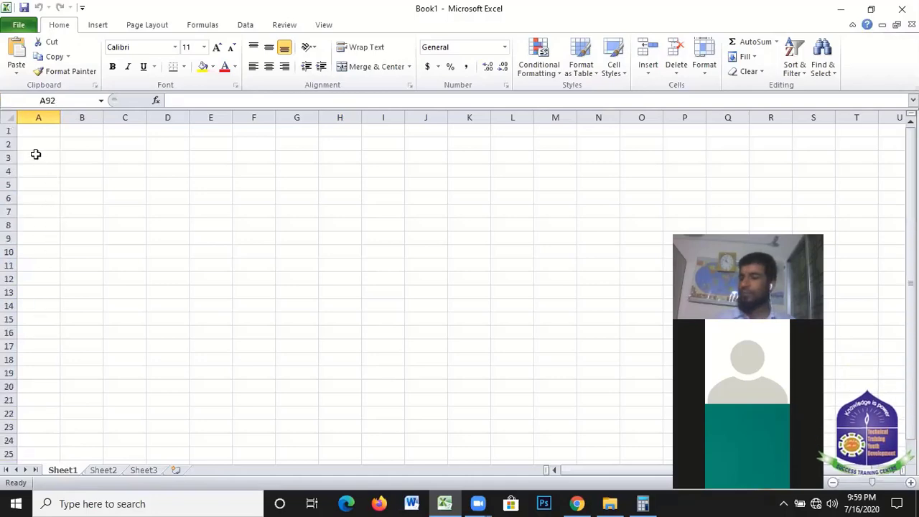
click(37, 127)
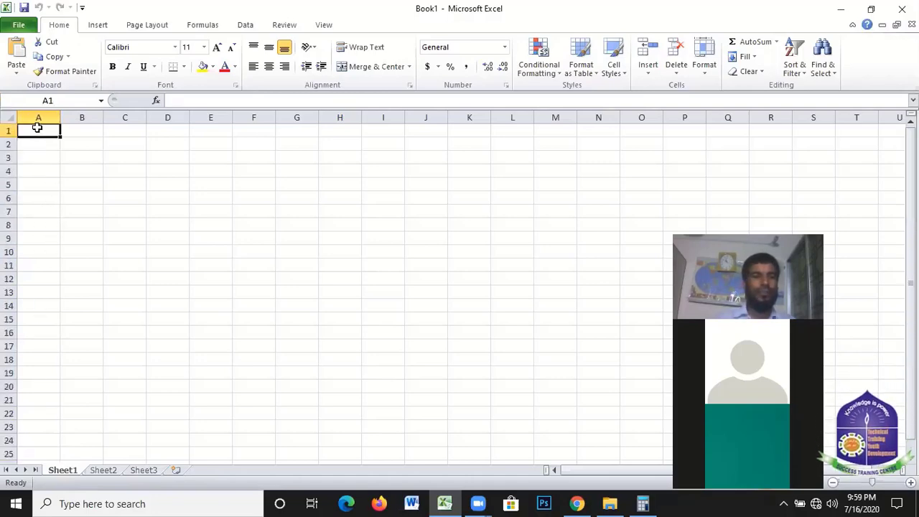
click(33, 265)
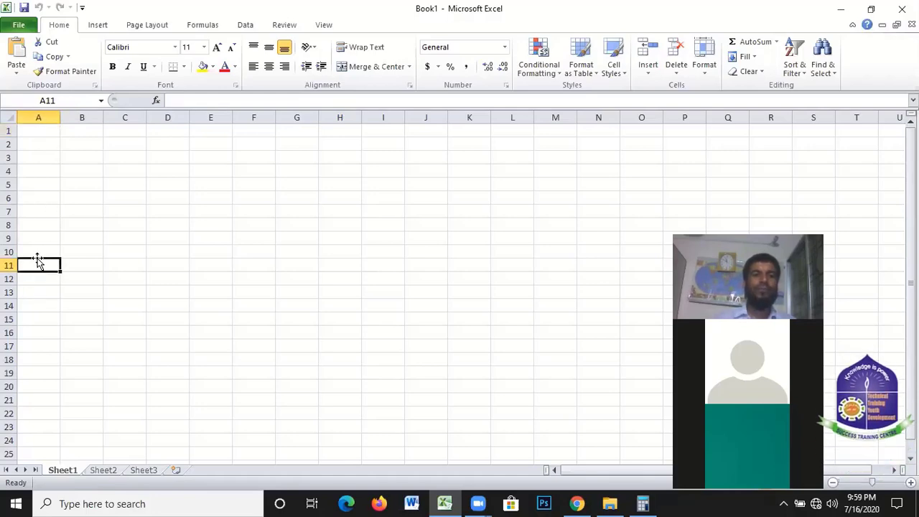
click(165, 226)
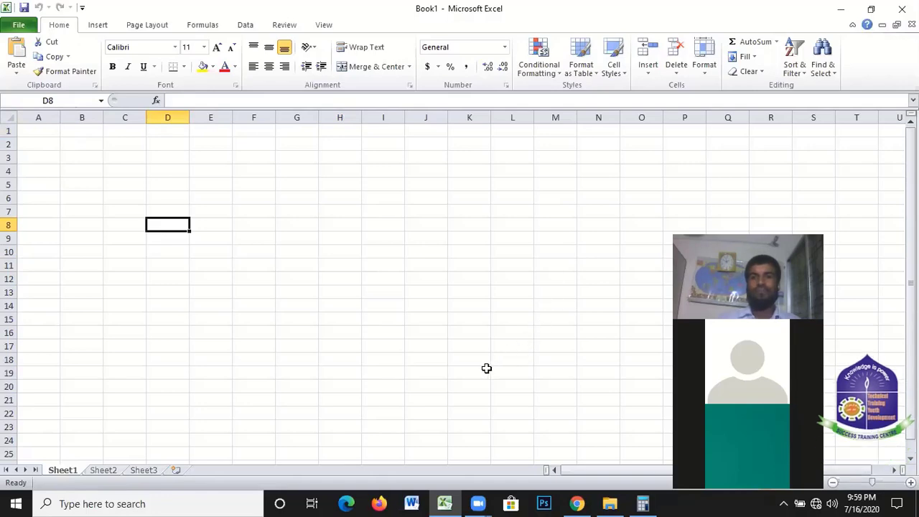
click(35, 128)
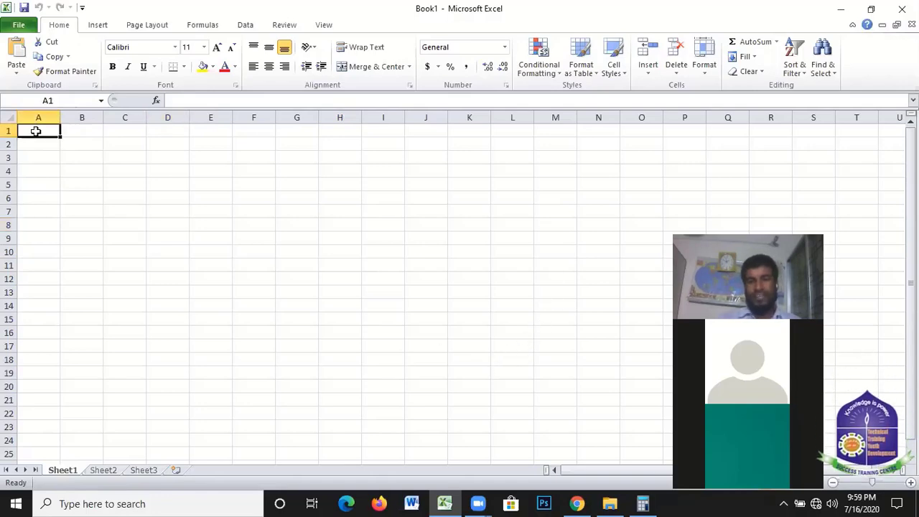
text(1)
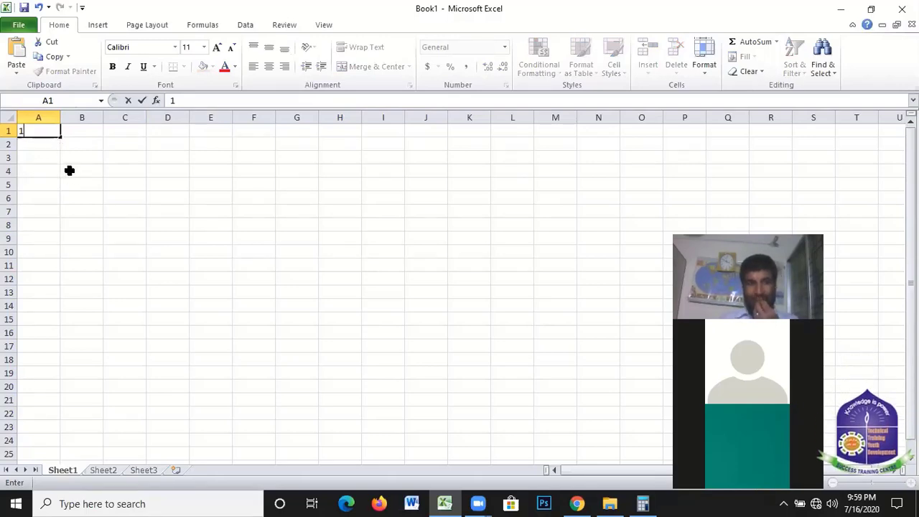
click(60, 138)
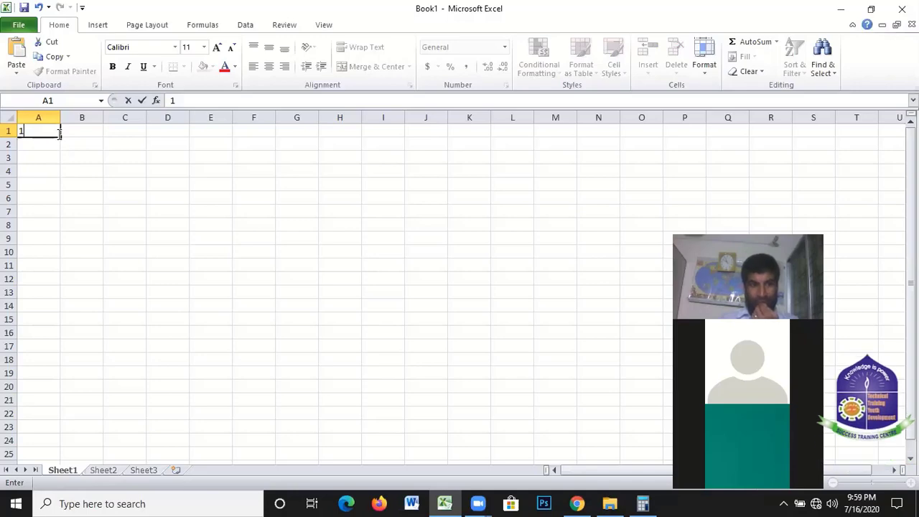
mouse_move(60, 137)
mouse_down()
mouse_move(53, 170)
mouse_move(56, 406)
mouse_up()
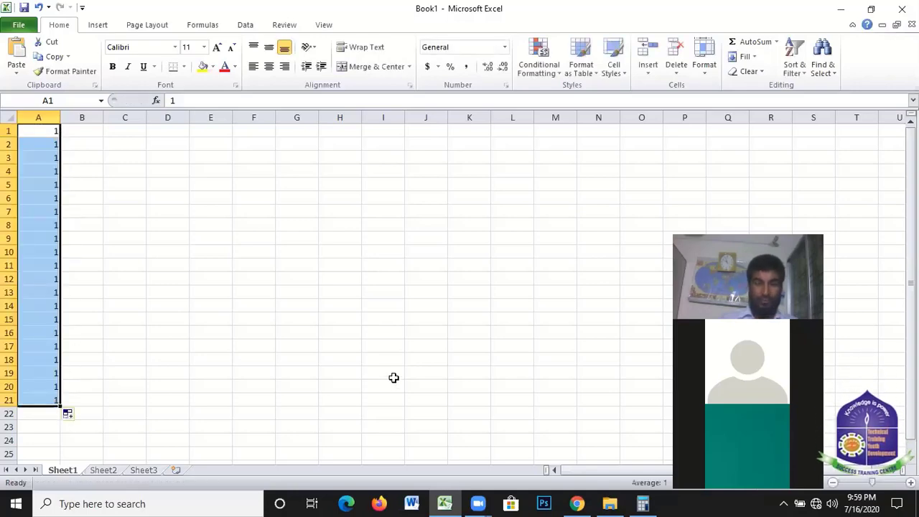
key(Delete)
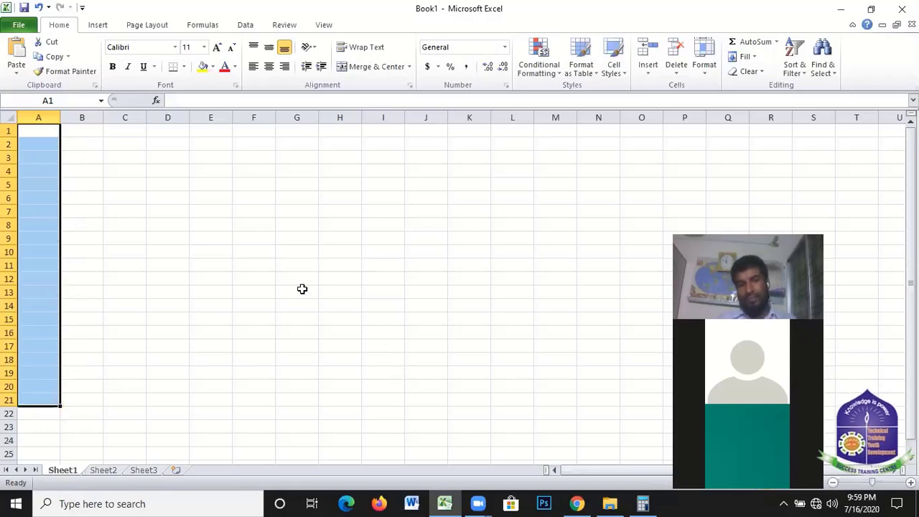
click(148, 227)
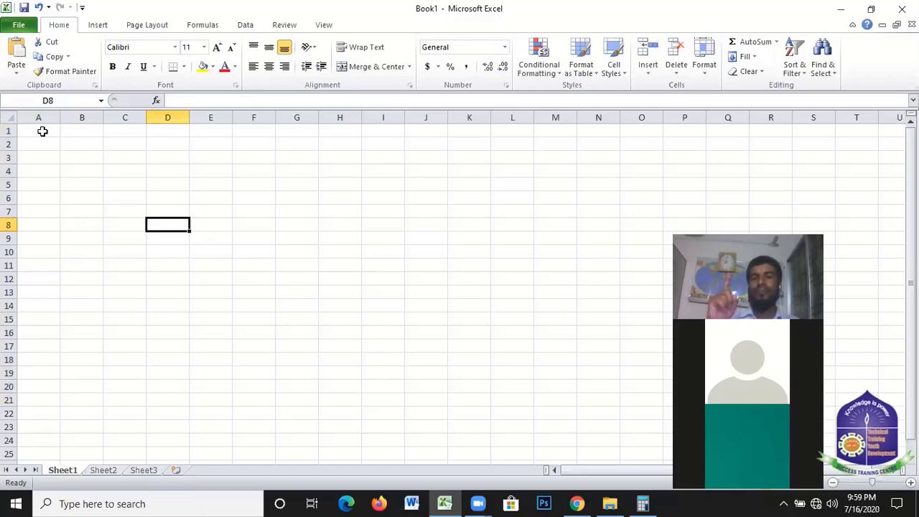
Enter 1 in cell A1 and 2 in cell A2
click(40, 130)
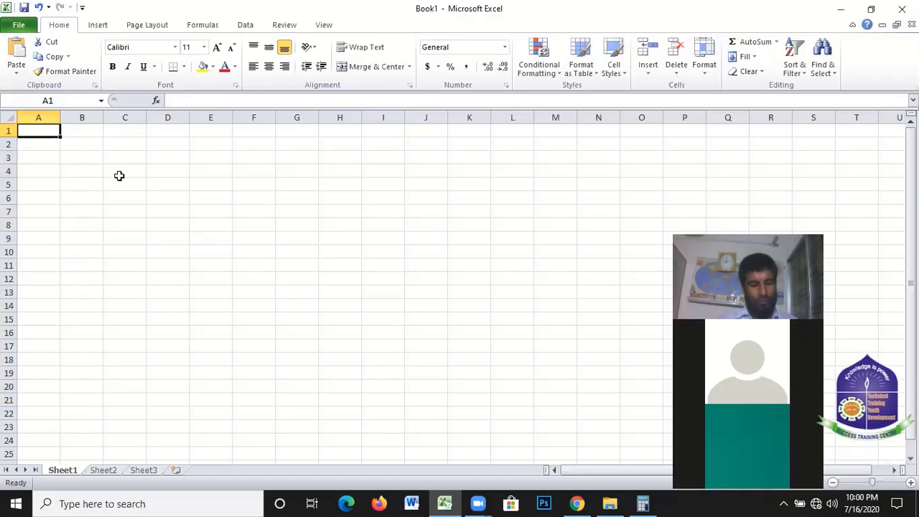
text(1)
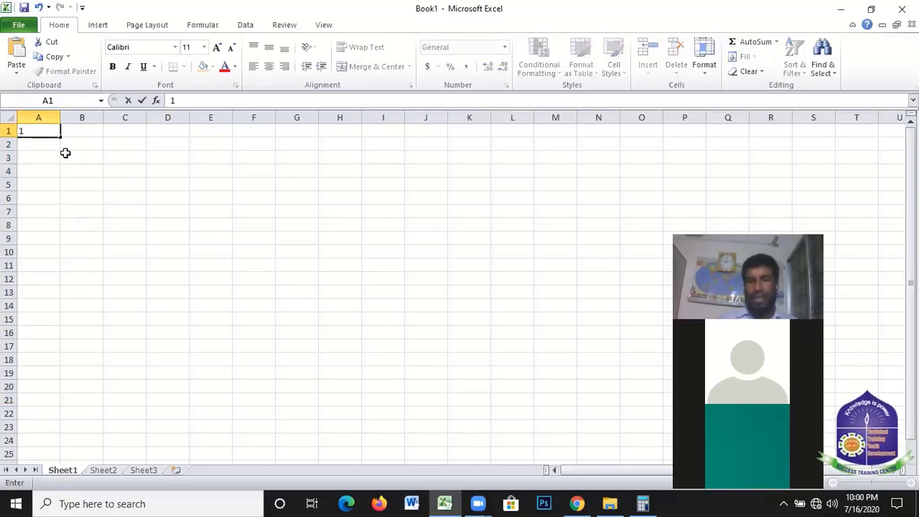
click(39, 143)
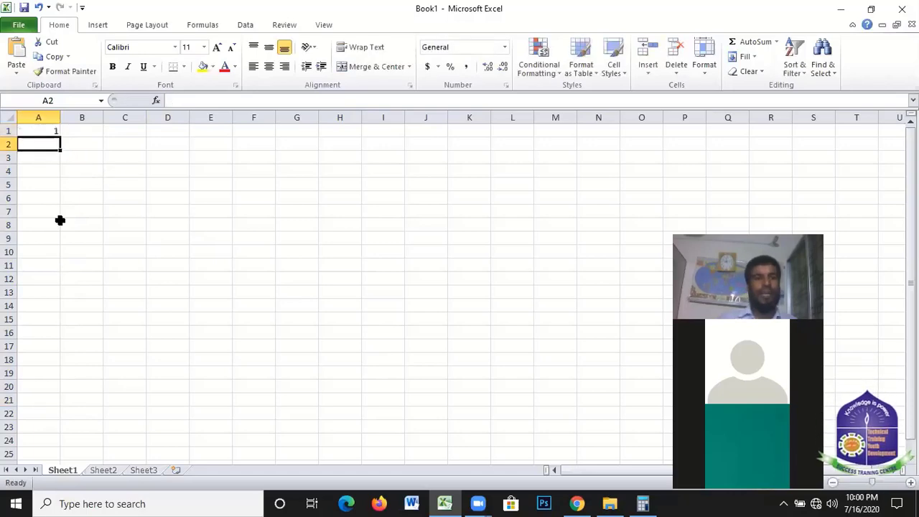
text(2)
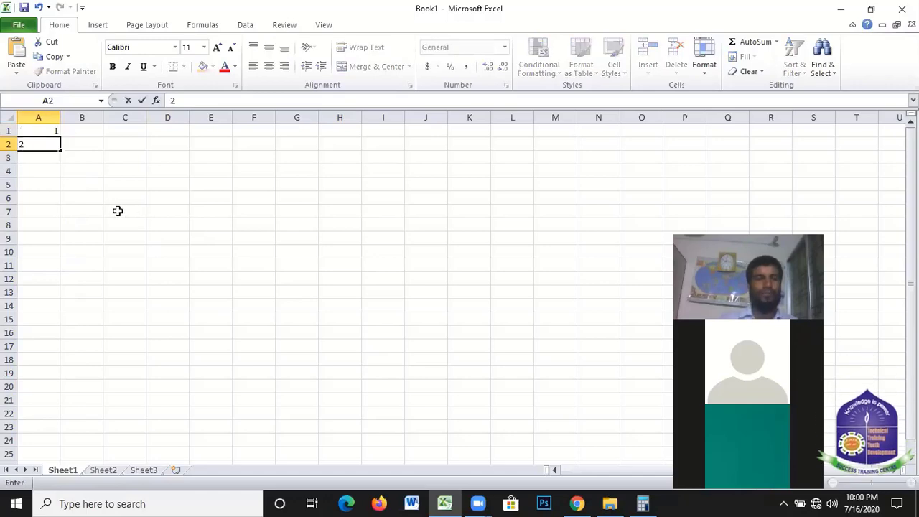
click(116, 209)
Extend the 1, 2 series from A1:A2 down column A to A25
drag(39, 135, 43, 144)
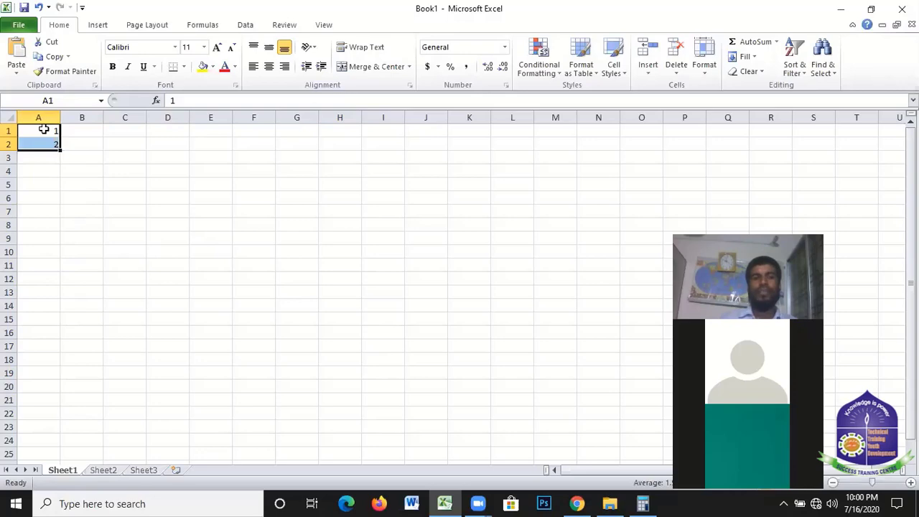
click(219, 185)
click(26, 129)
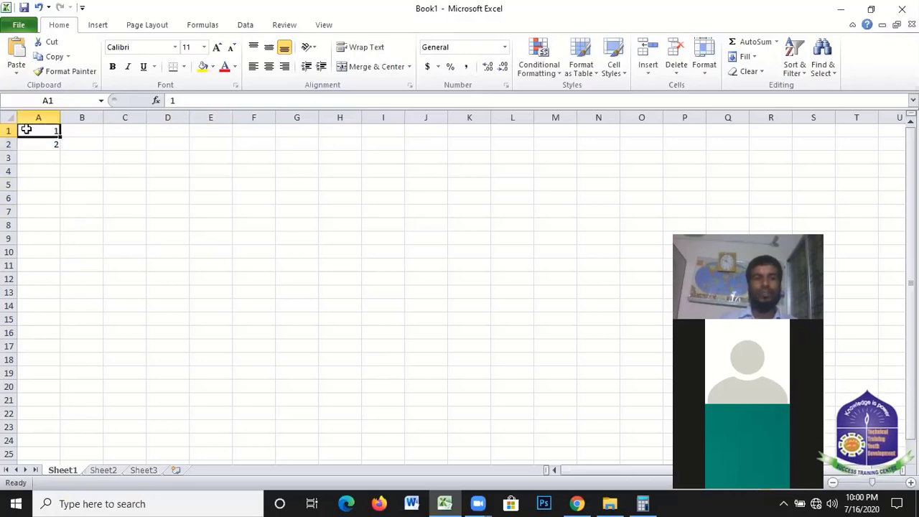
drag(25, 129, 39, 146)
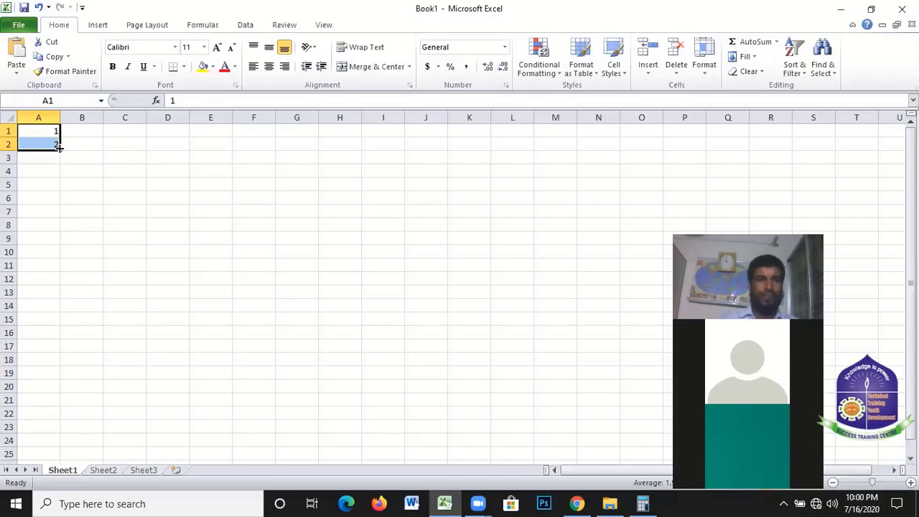
drag(60, 148, 32, 459)
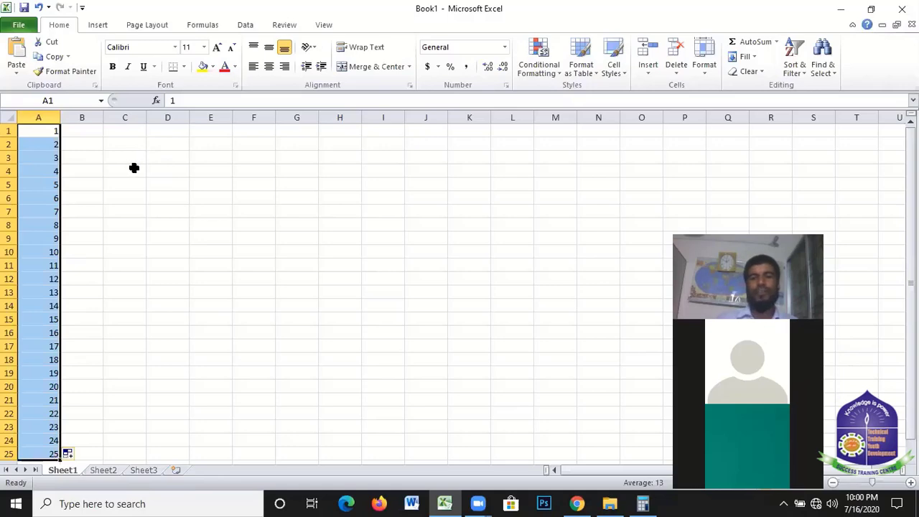
click(169, 266)
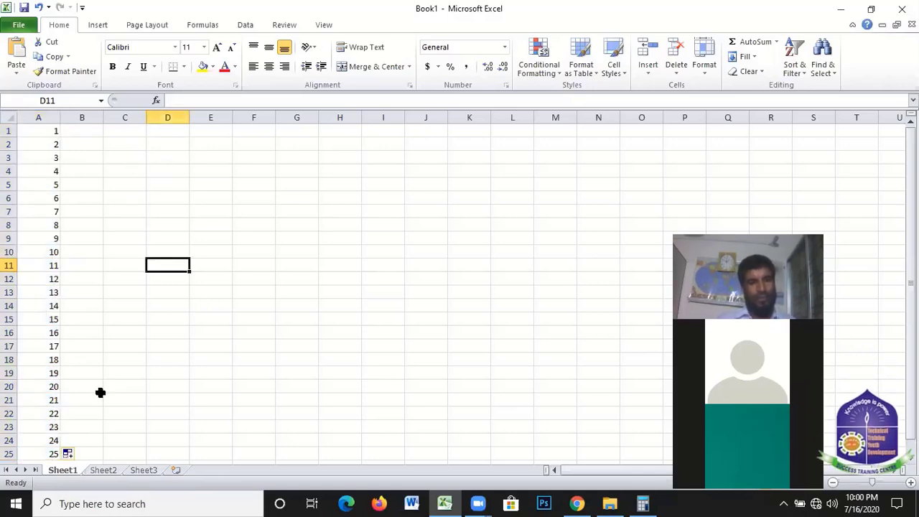
key(ctrl+a)
Enter 3 in cell B1 next to the 1 in A1
click(390, 356)
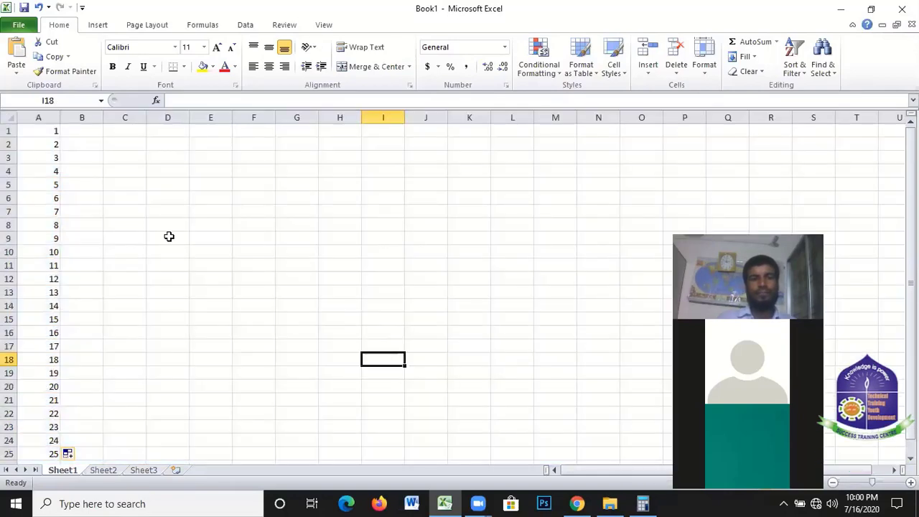
click(73, 131)
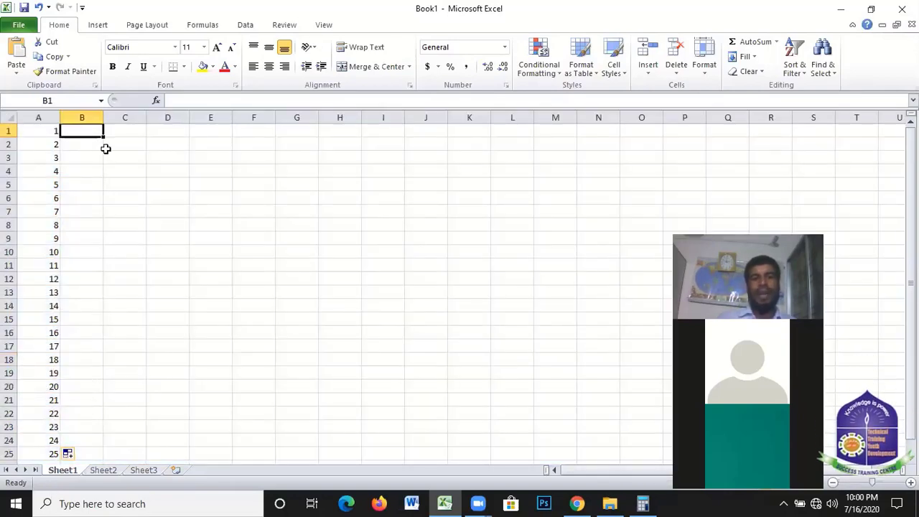
text(3)
click(168, 171)
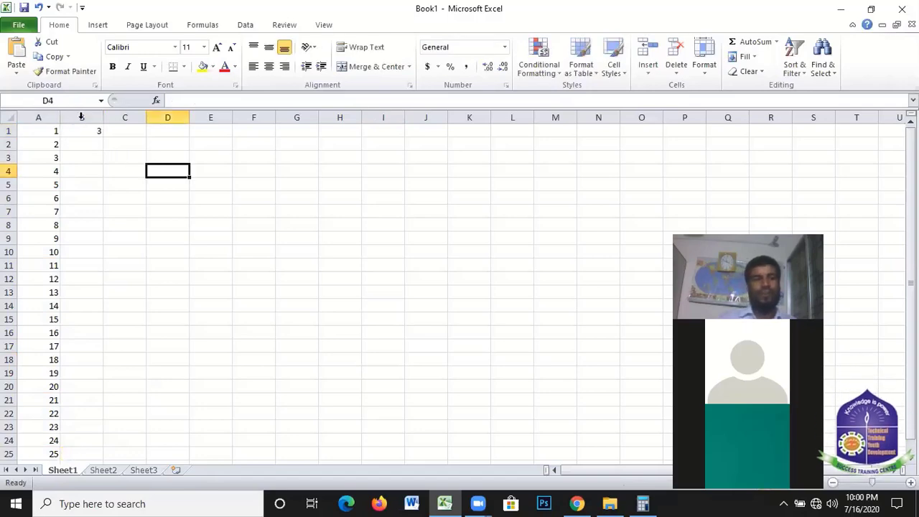
Extend the odd series 1, 3 across row 1 to 39 in T1, then type 'jasa' in B2
drag(41, 130, 872, 127)
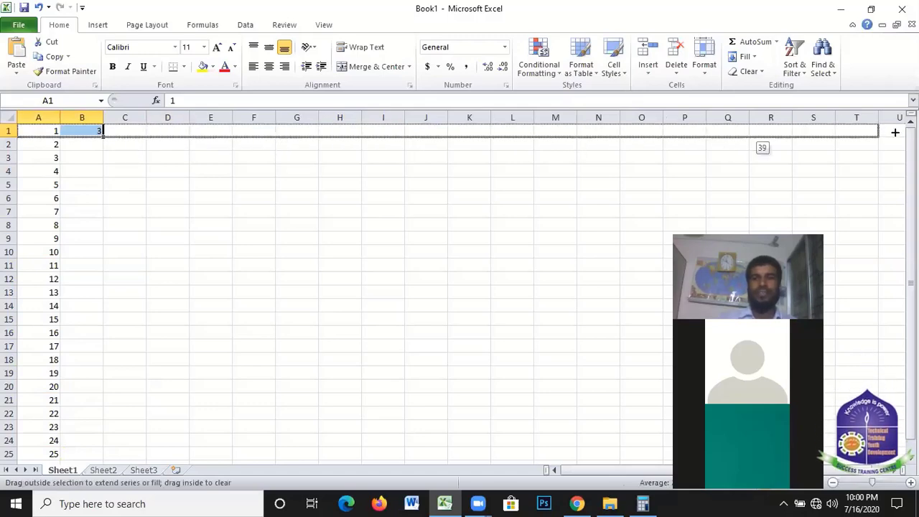
drag(894, 133, 894, 133)
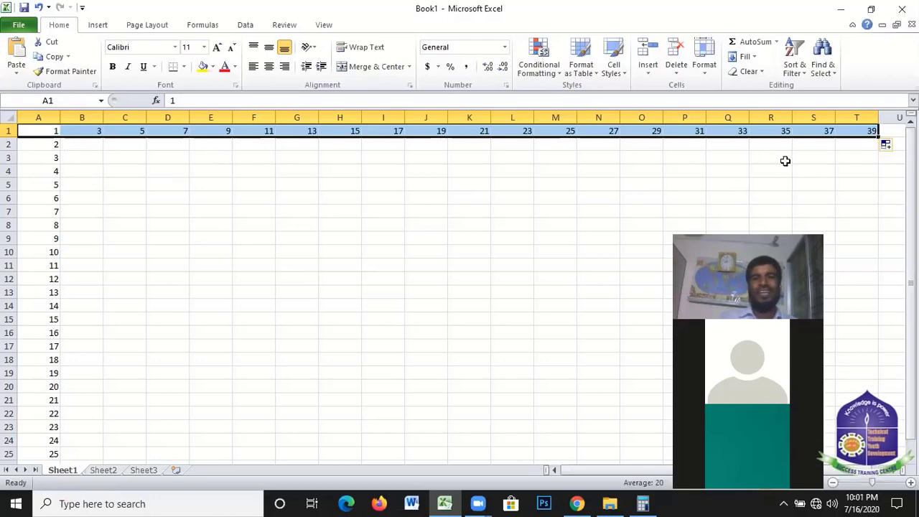
click(262, 209)
click(76, 143)
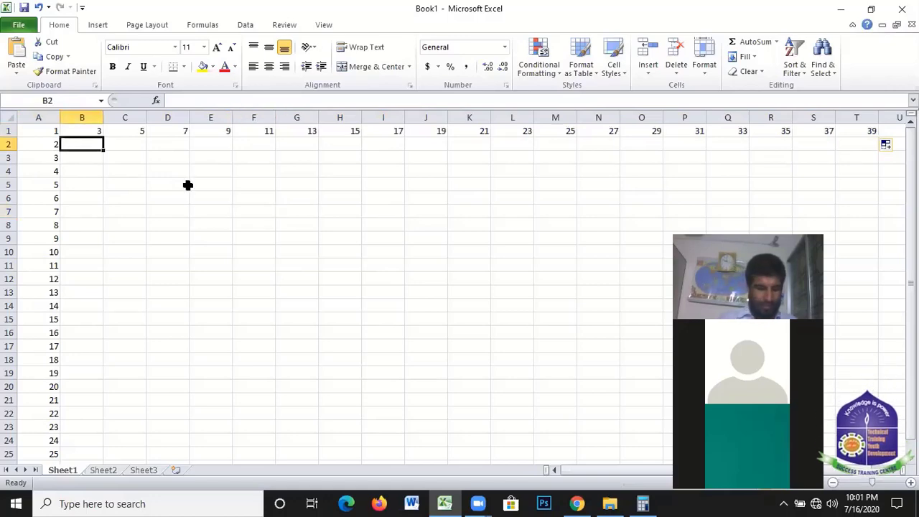
text(ja)
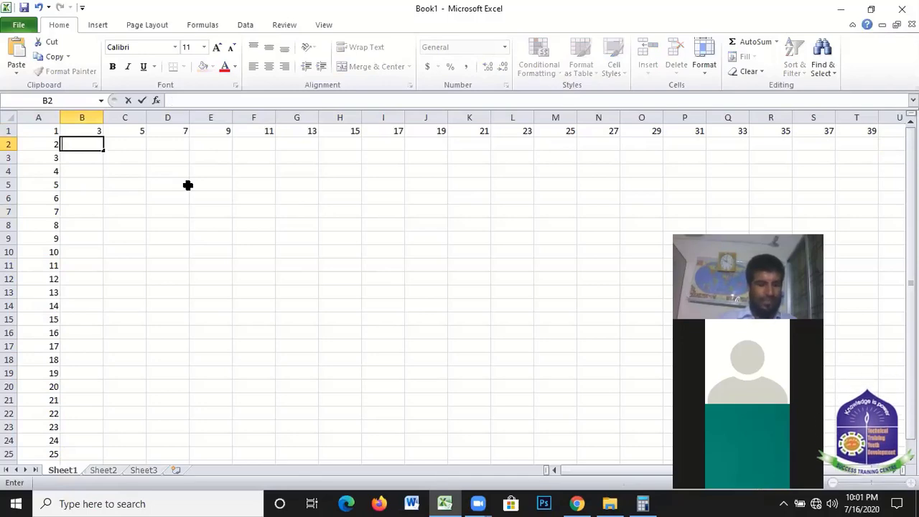
text(sat)
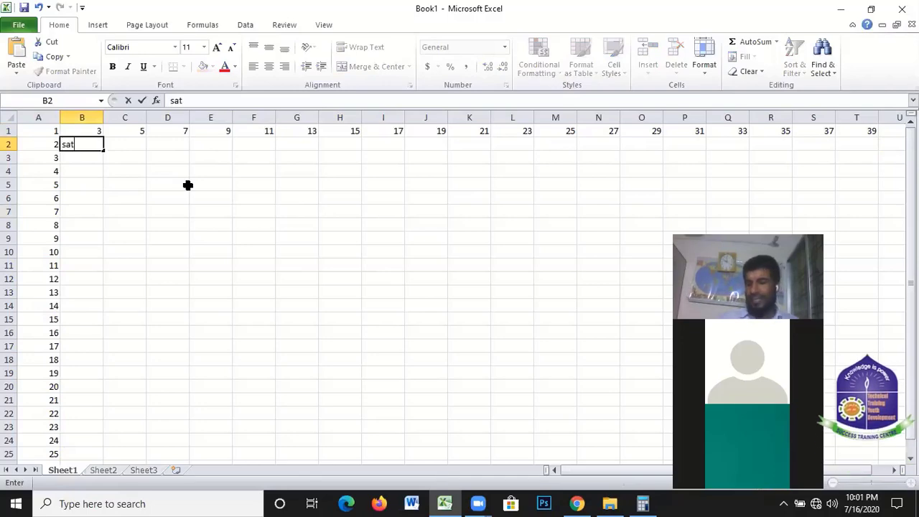
key(Return)
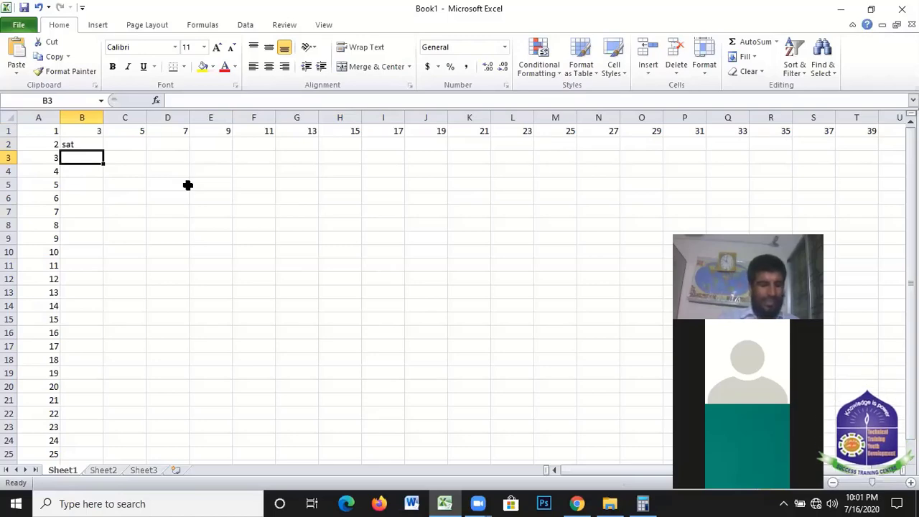
text(sun)
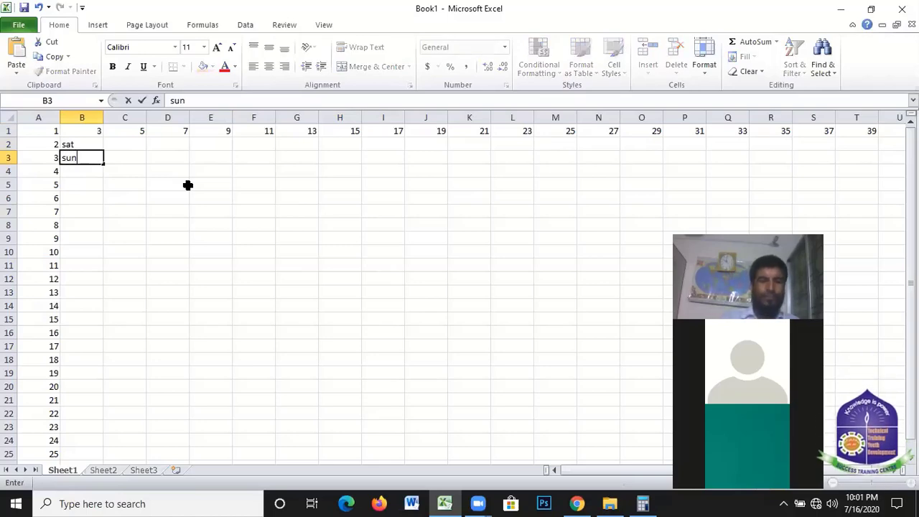
click(129, 277)
drag(83, 152, 80, 159)
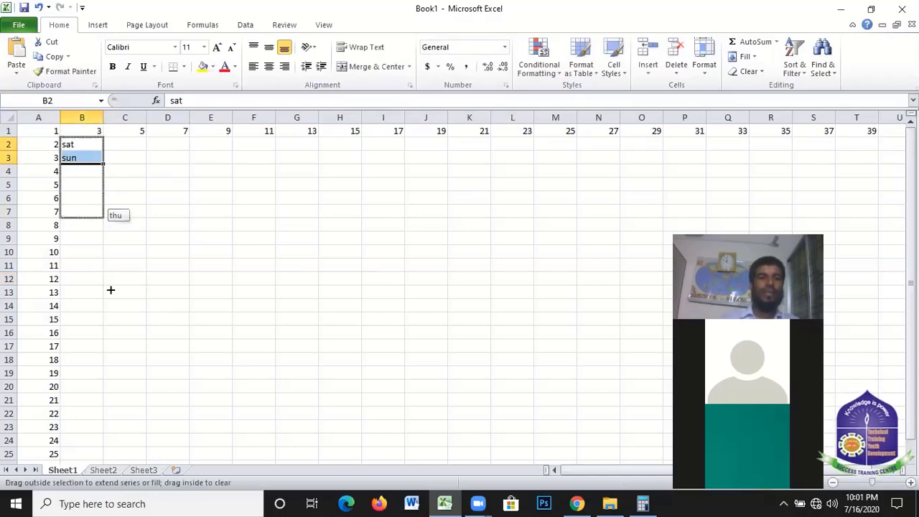
drag(102, 163, 113, 394)
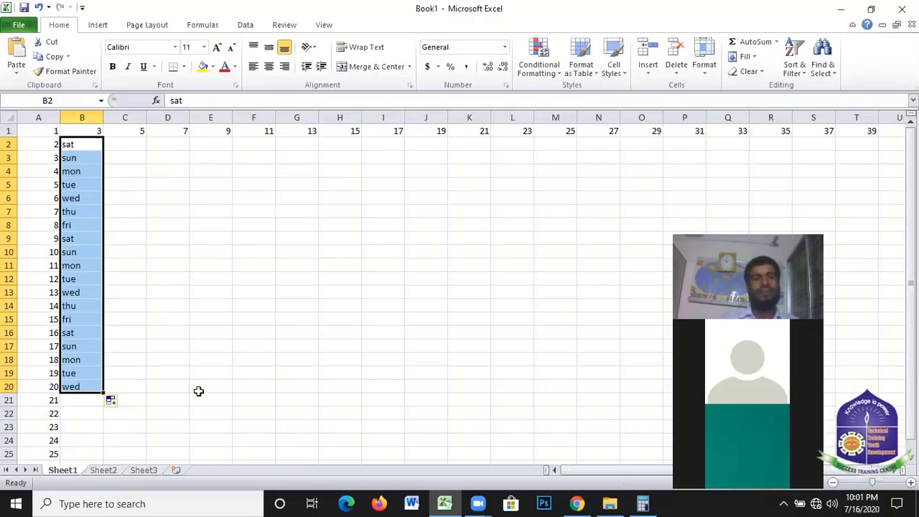
key(Delete)
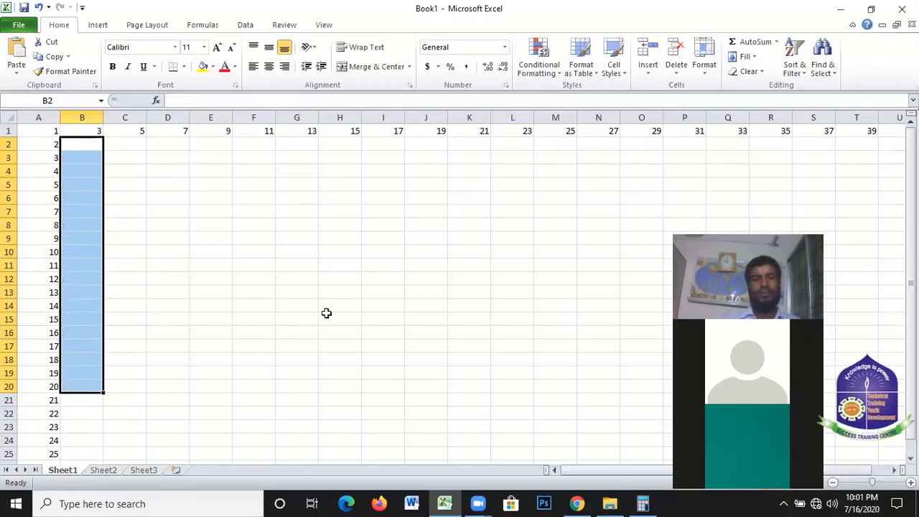
click(187, 267)
Enter jan in B2 and feb in B3, then fill the month series down to B20
click(84, 144)
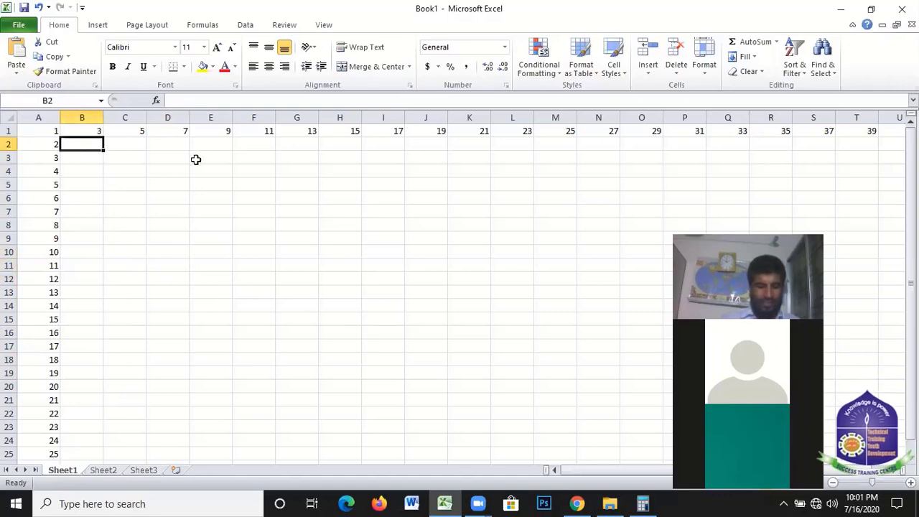
text(jan)
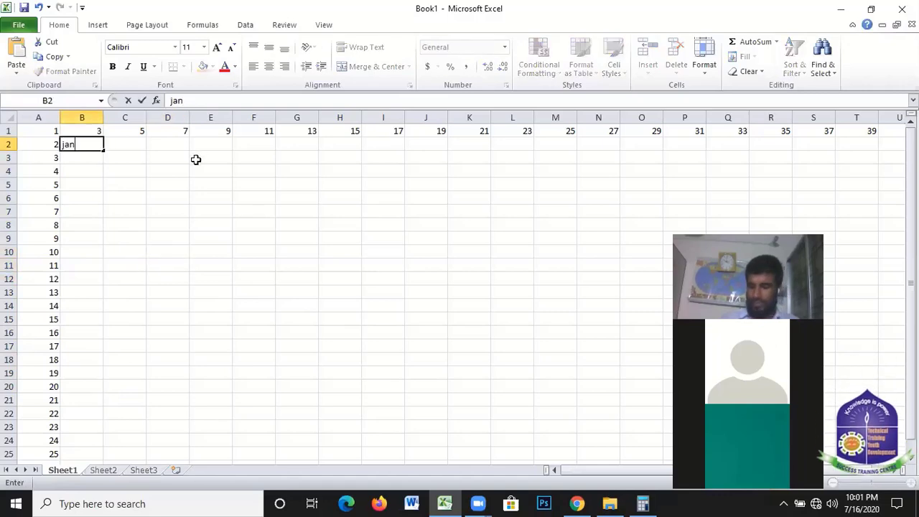
key(Return)
text(fe)
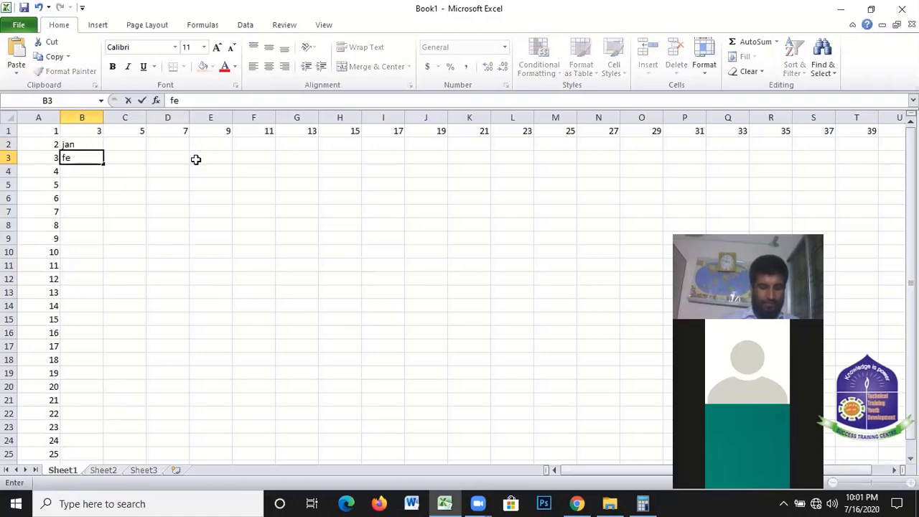
text(b)
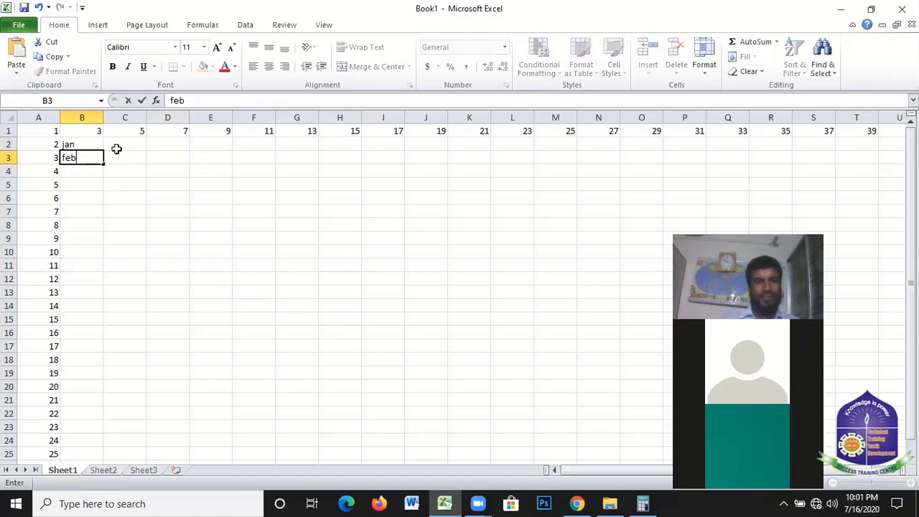
click(116, 149)
mouse_move(68, 144)
mouse_down()
mouse_move(90, 159)
mouse_move(108, 393)
mouse_up()
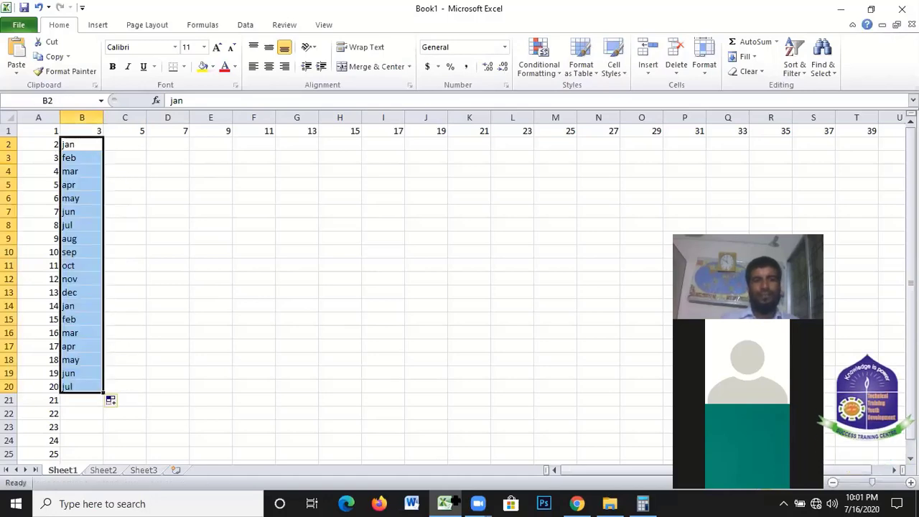
click(249, 248)
Delete the month entries in B2:B21, leaving column B empty
click(71, 141)
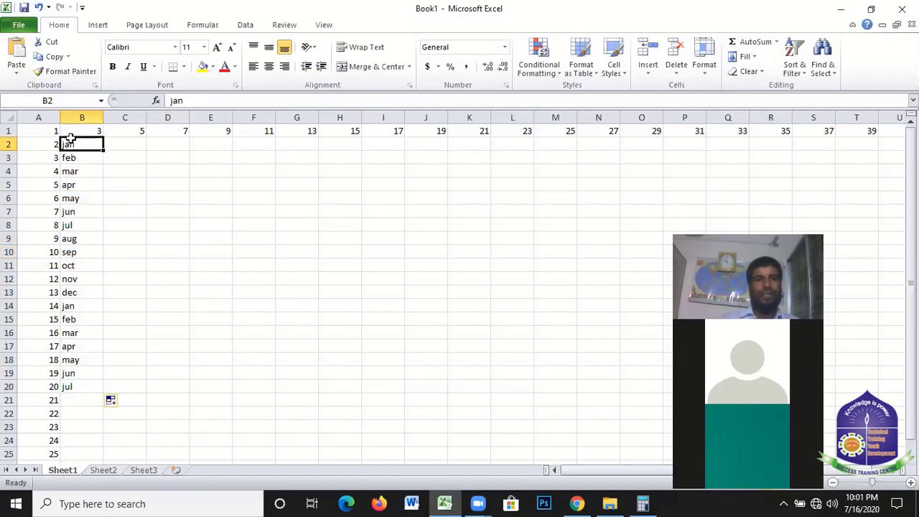
drag(70, 143, 100, 400)
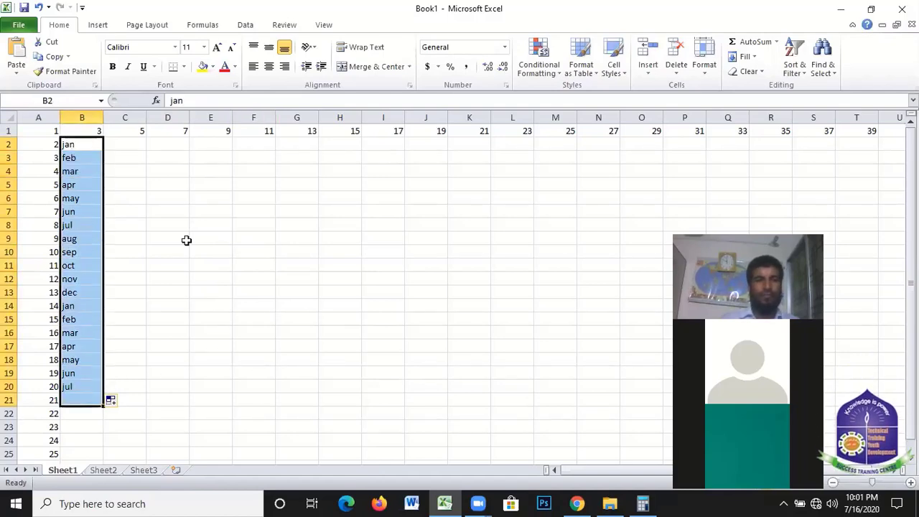
key(Delete)
click(155, 183)
click(73, 144)
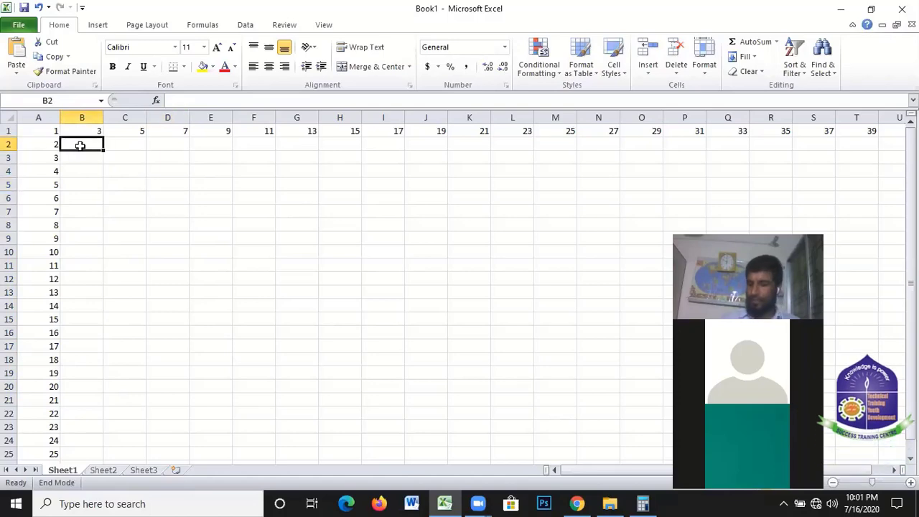
Enter the years 2010 in B2 and 2011 in C2
text(2010)
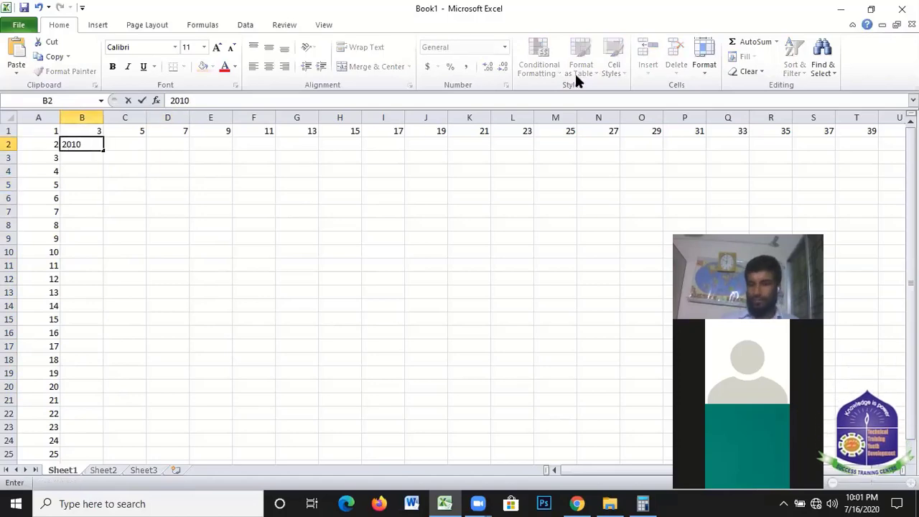
key(Tab)
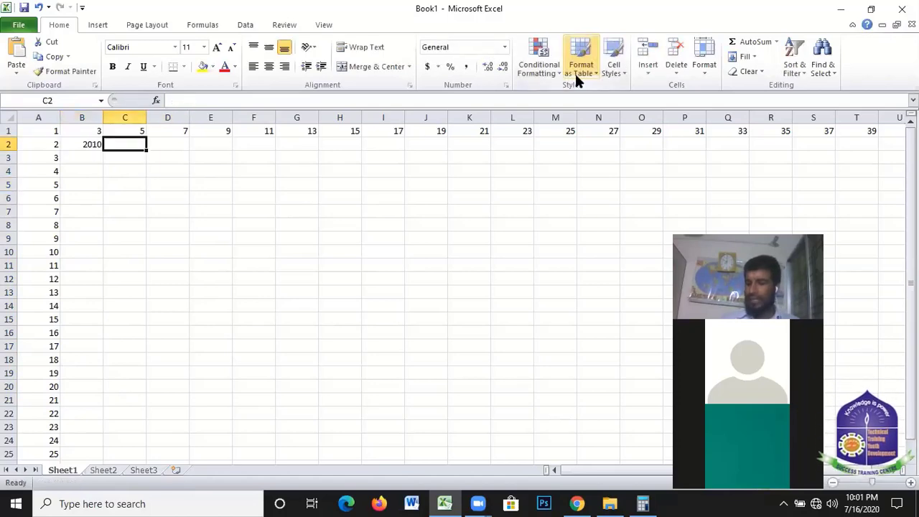
text(20)
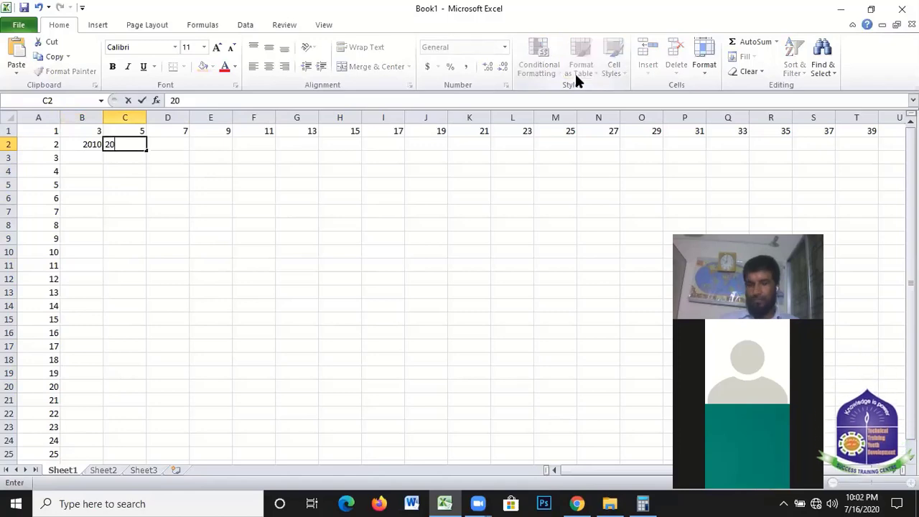
text(11)
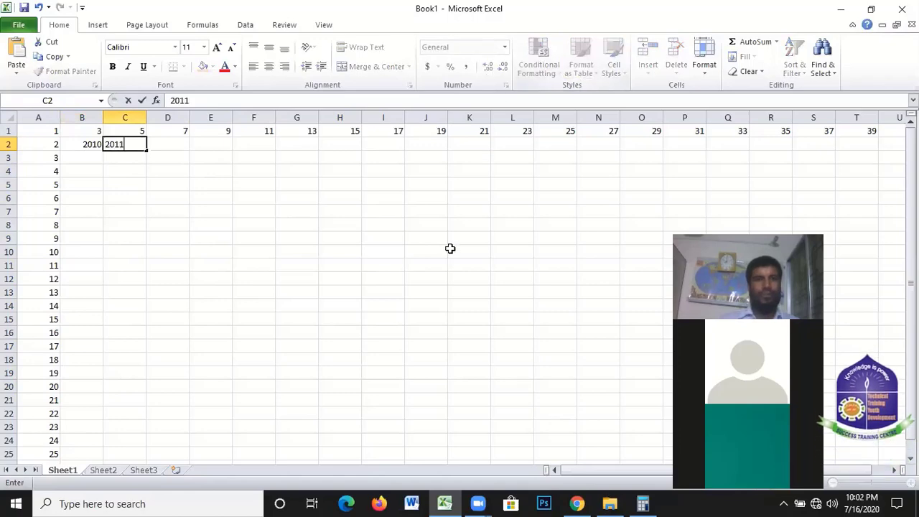
click(383, 265)
Extend the year series across row 2 from B2 to S2, ending at 2027
drag(84, 144, 147, 144)
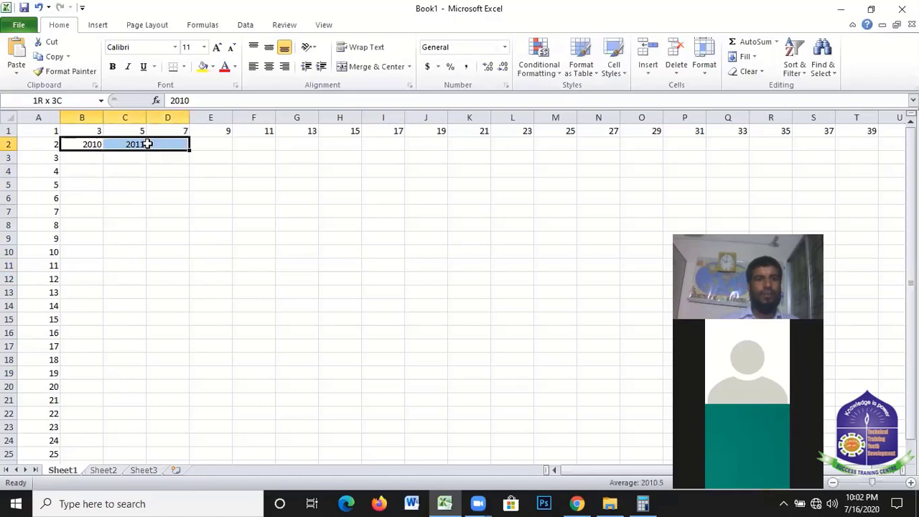
click(210, 225)
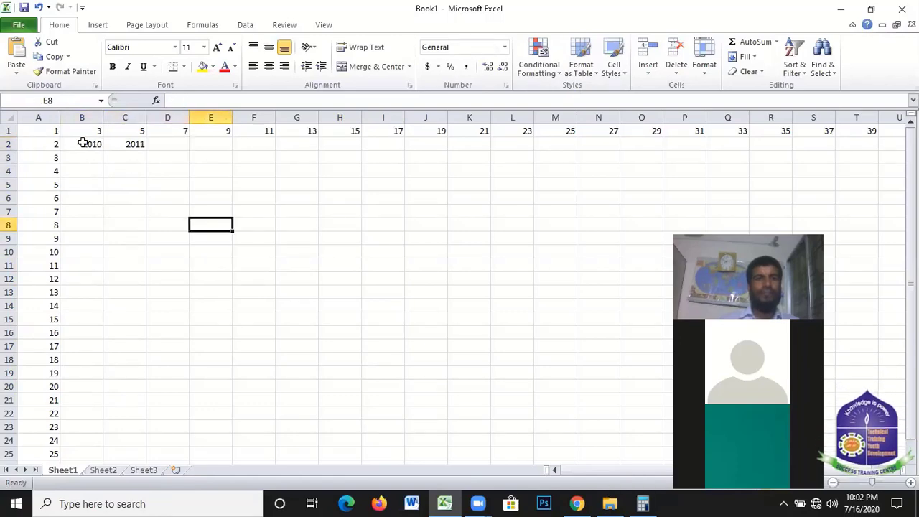
drag(84, 143, 119, 146)
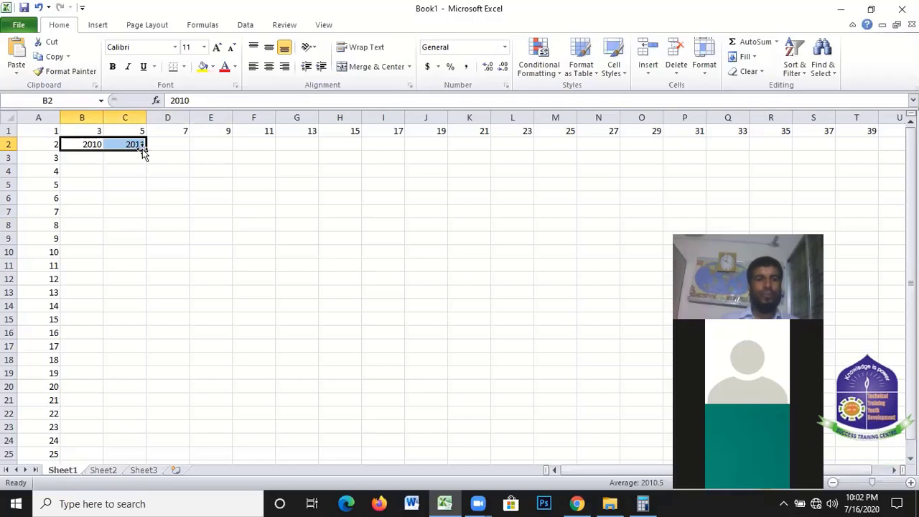
mouse_move(148, 149)
mouse_down()
mouse_move(468, 150)
mouse_move(819, 176)
mouse_up()
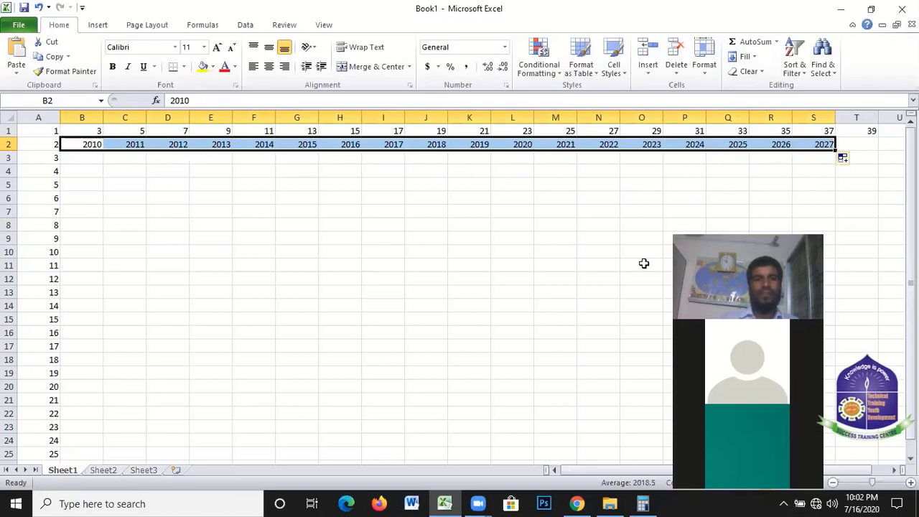
click(168, 256)
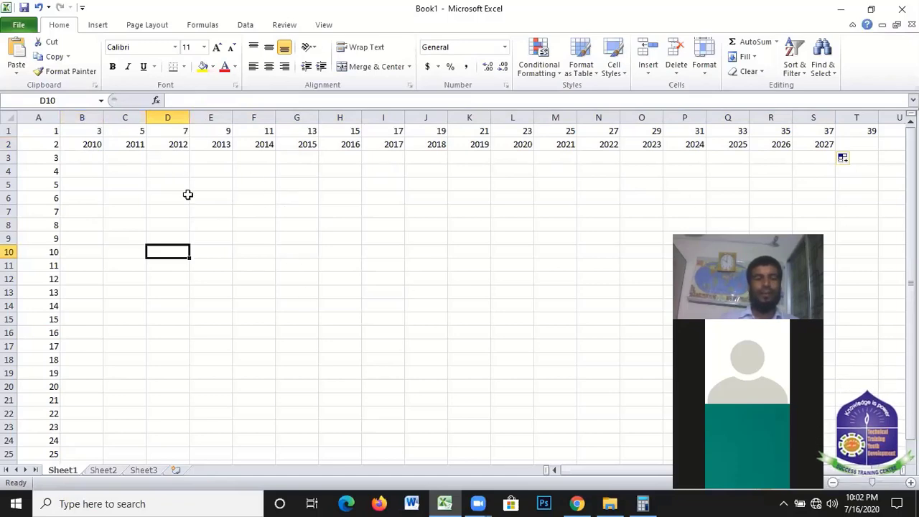
click(85, 156)
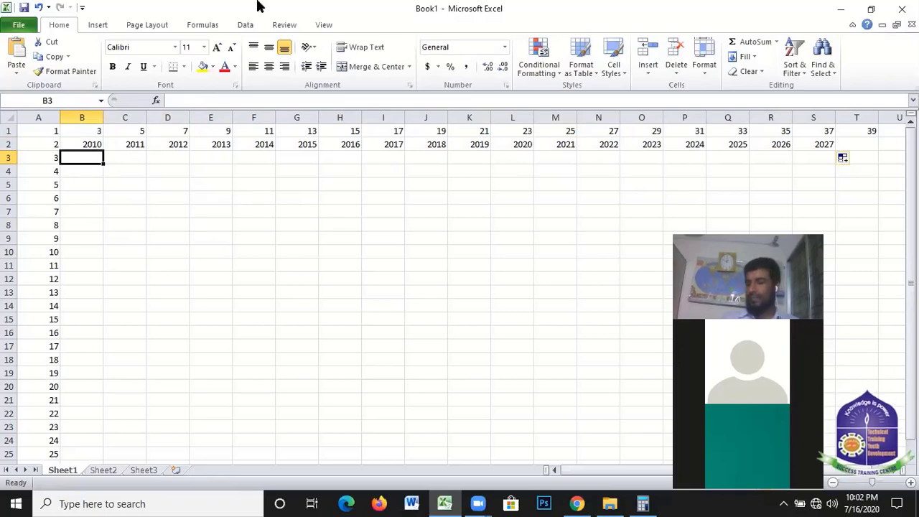
Enter the date 16/7/2020 in cell B3
text(16)
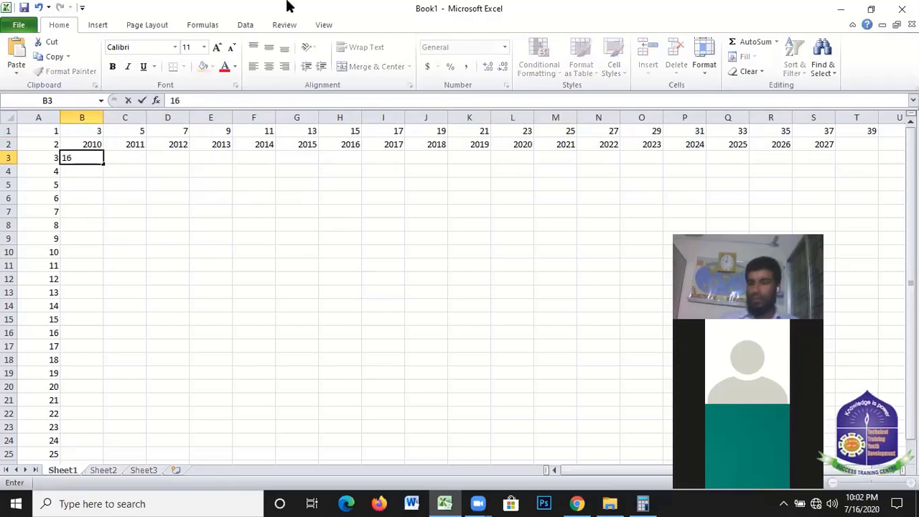
text(/)
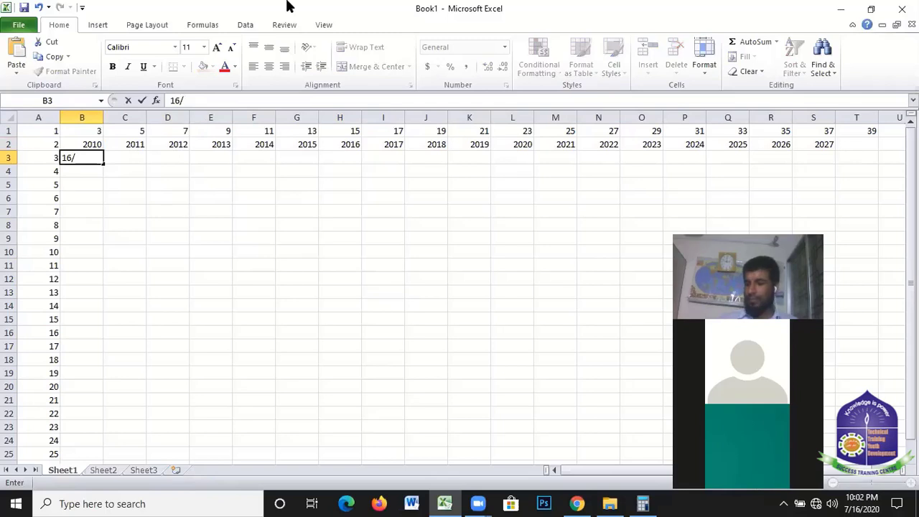
text(7/)
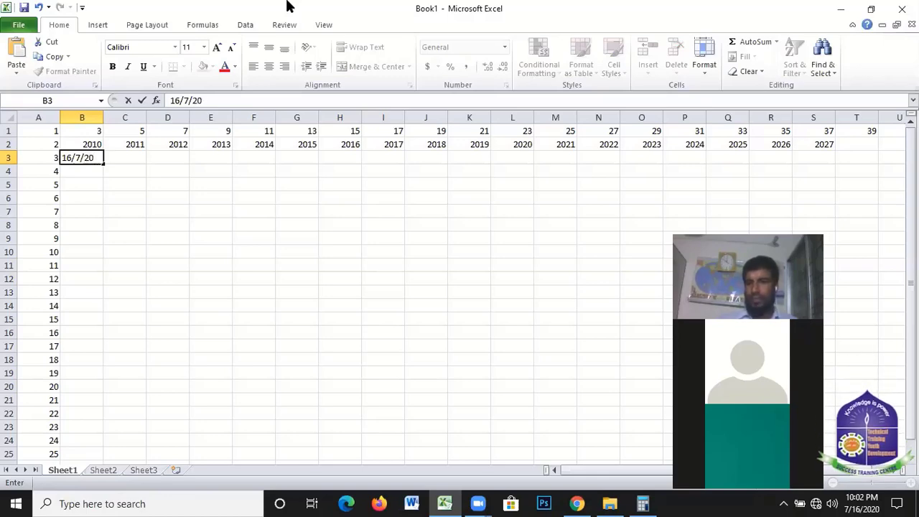
text(20)
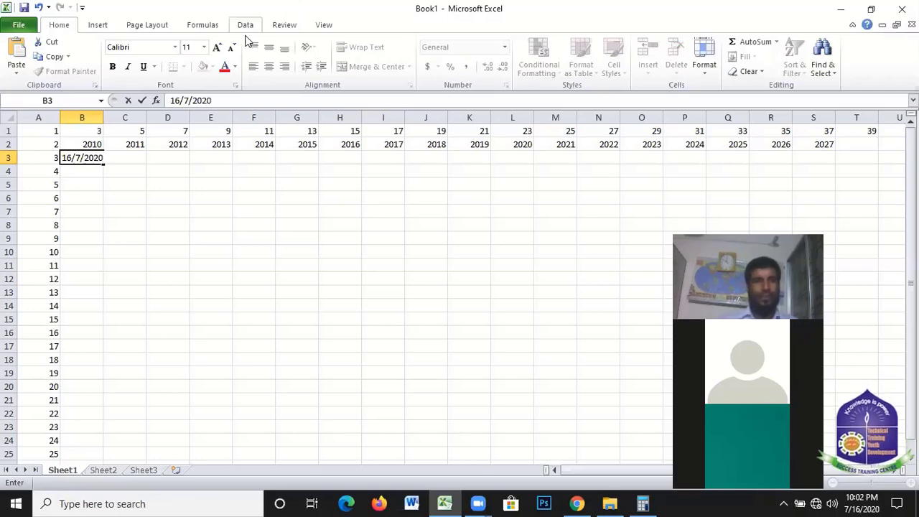
click(132, 201)
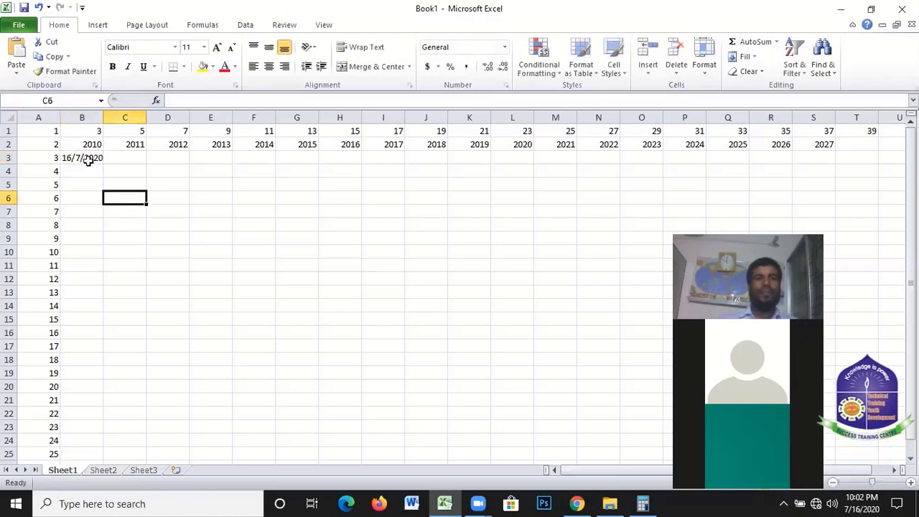
click(84, 158)
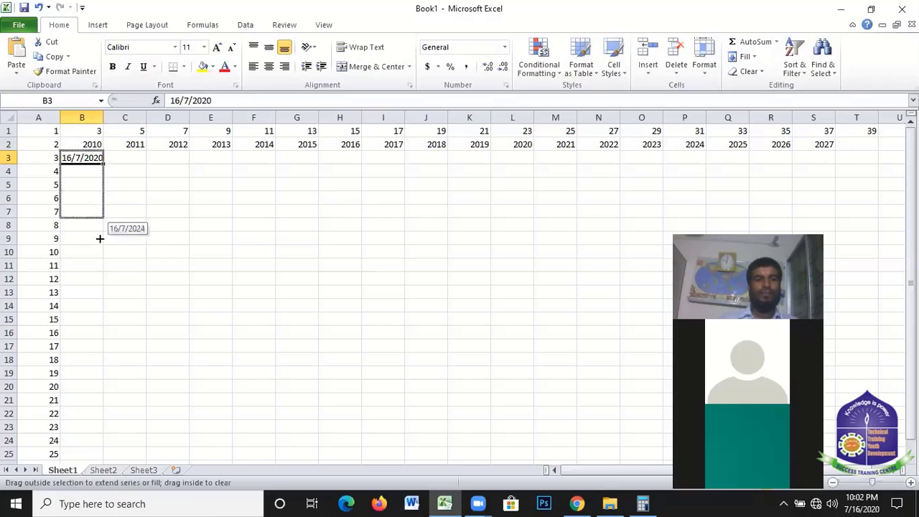
Trial-fill the date down to B16, then clear B4:B16 again
drag(101, 164, 103, 334)
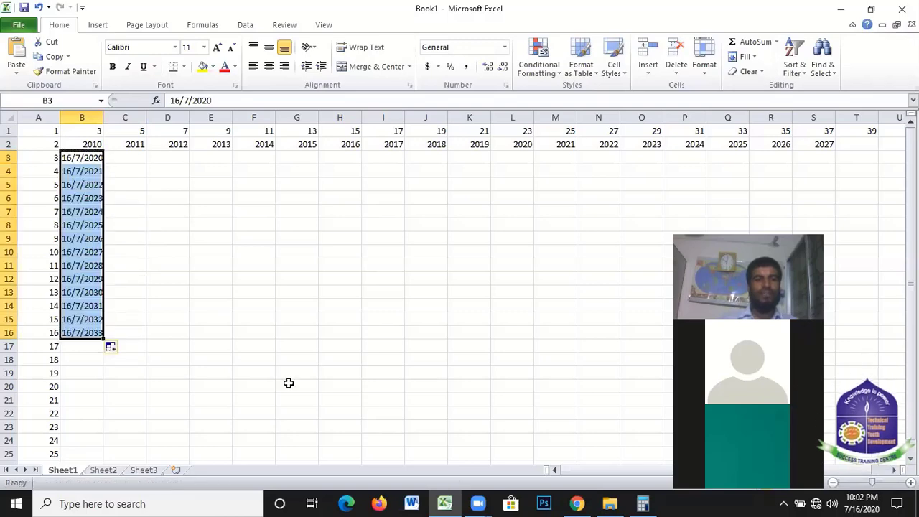
click(176, 252)
drag(68, 171, 91, 333)
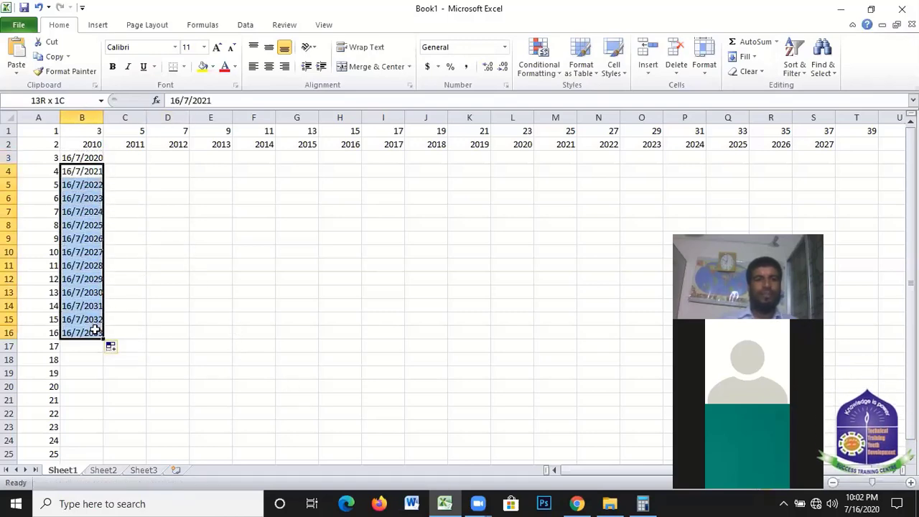
key(Delete)
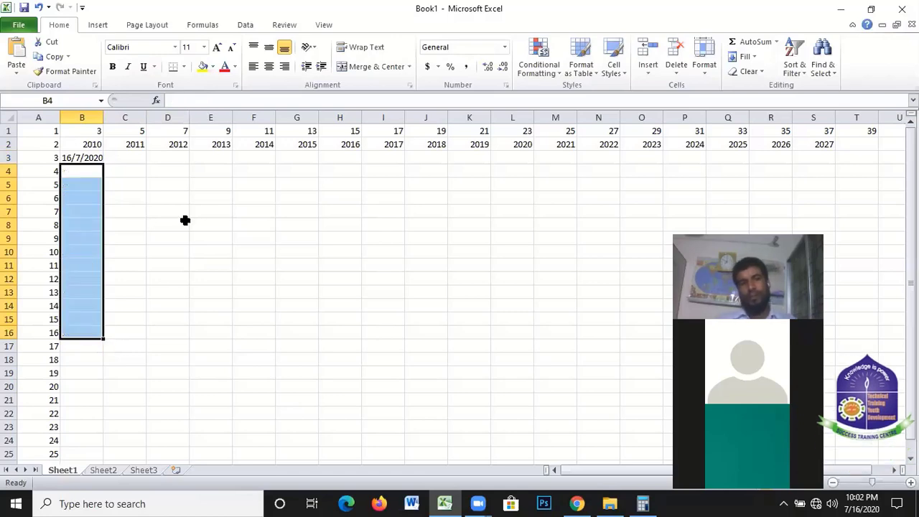
click(201, 213)
click(80, 169)
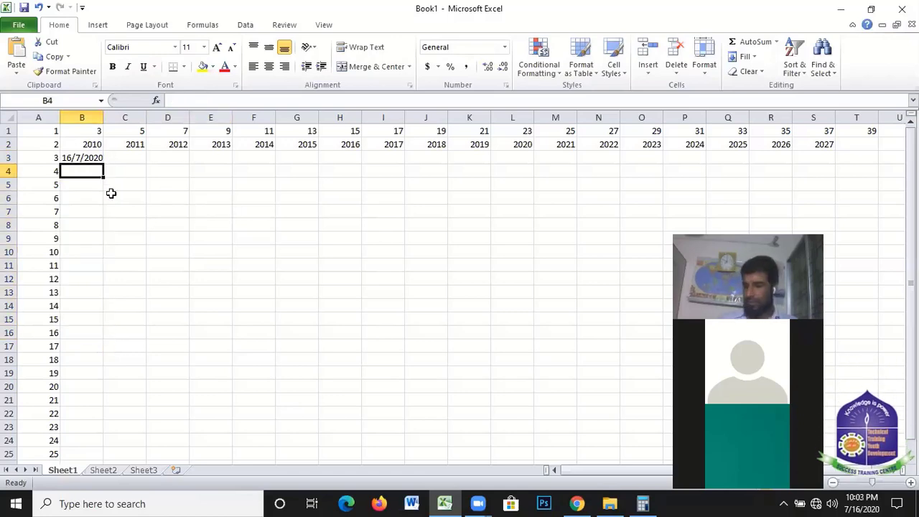
Enter 17/7/2020 in B4 and fill the alternating date pattern down to B25, ending 16/7/2031
text(1)
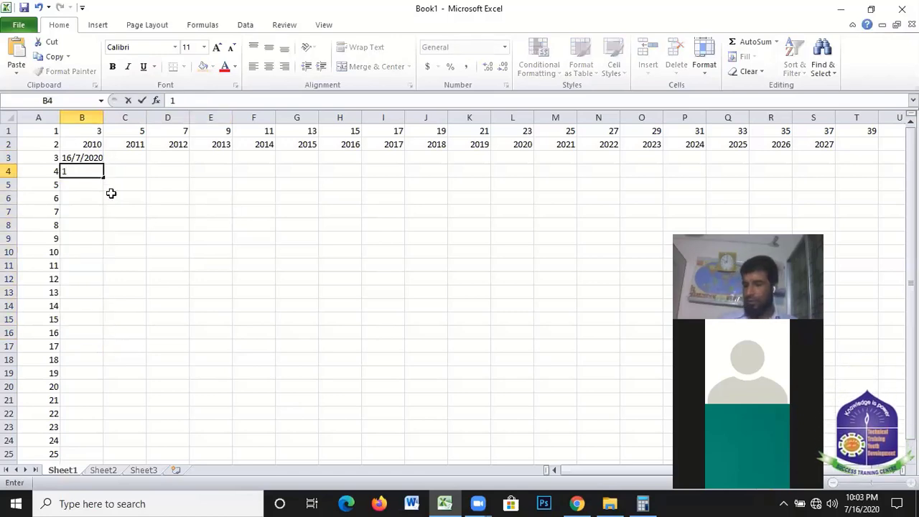
text(7/7/)
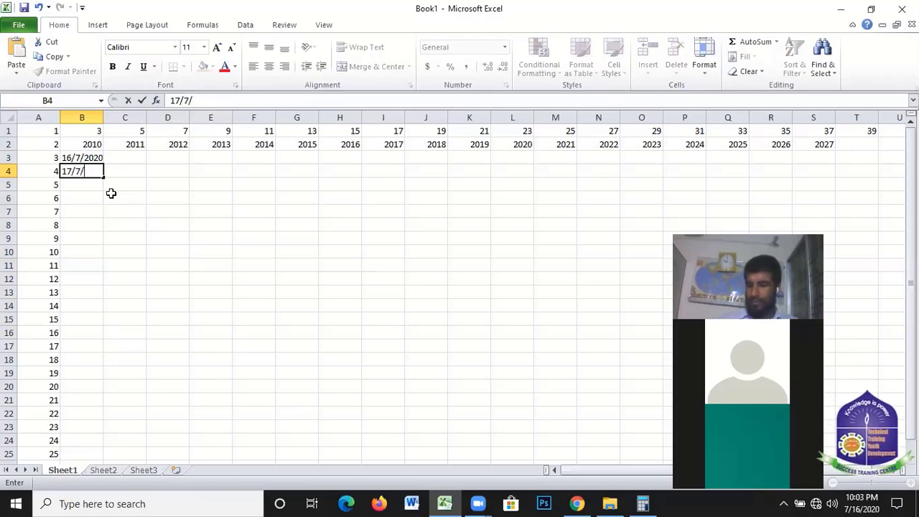
text(2)
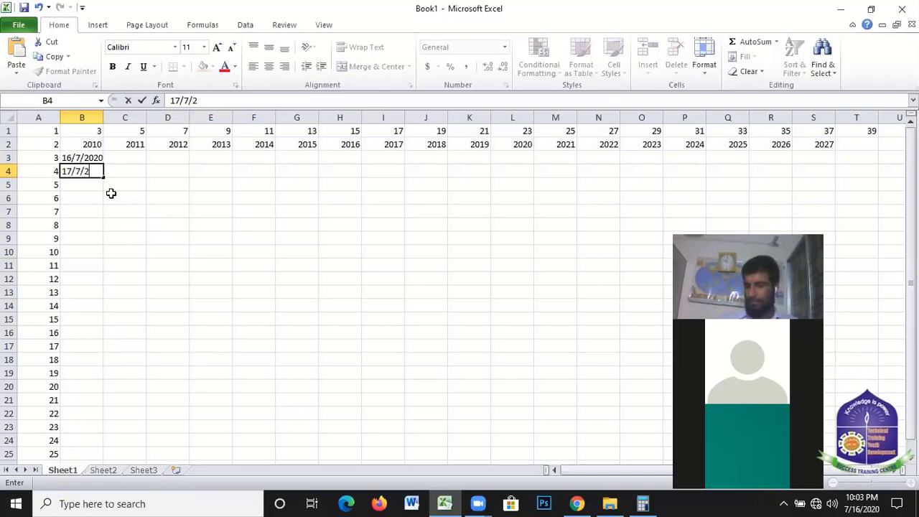
text(020)
click(137, 221)
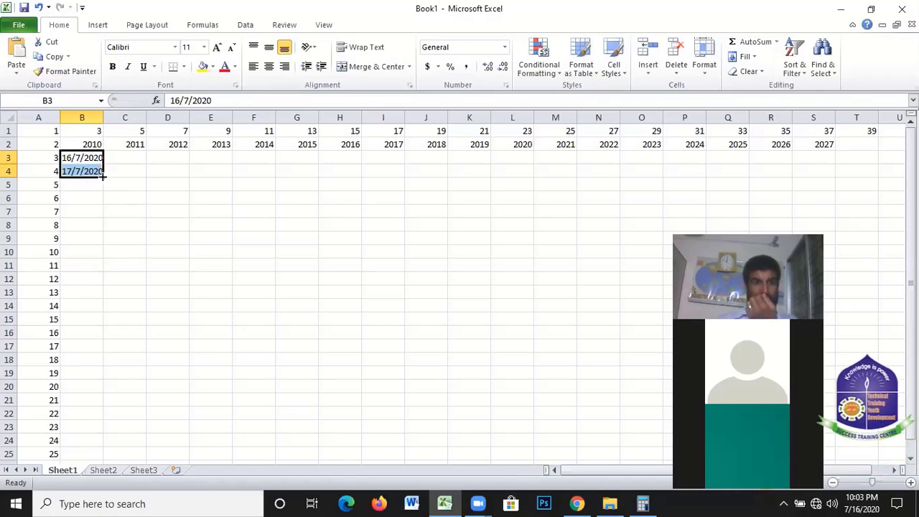
drag(104, 176, 108, 454)
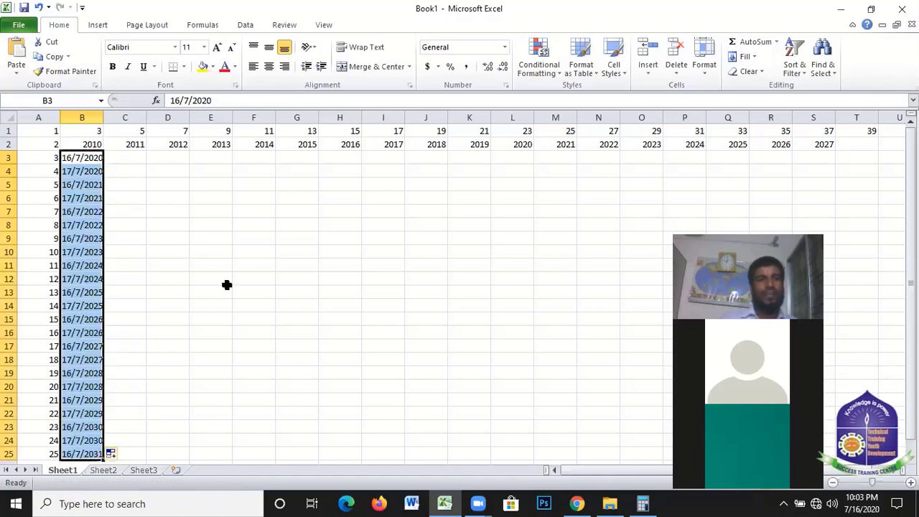
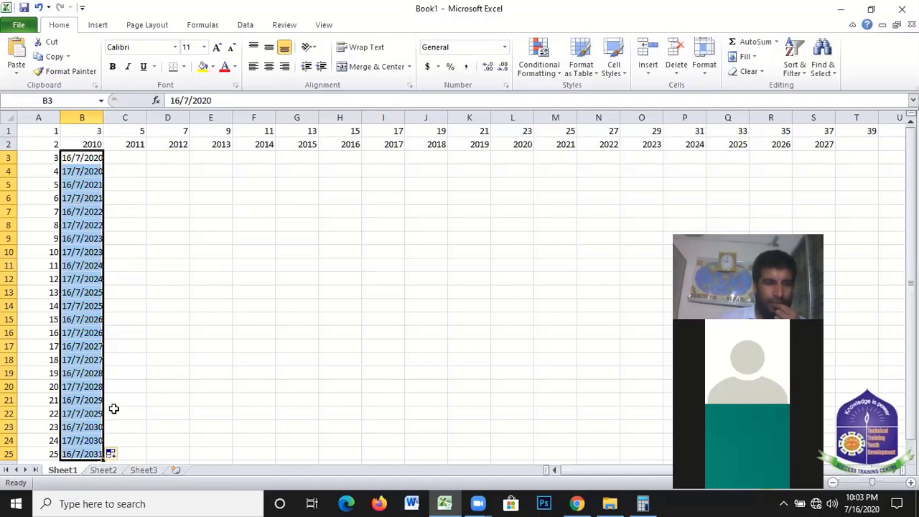
Clear the dates in B4:B25, leaving only the start date in B3
click(195, 279)
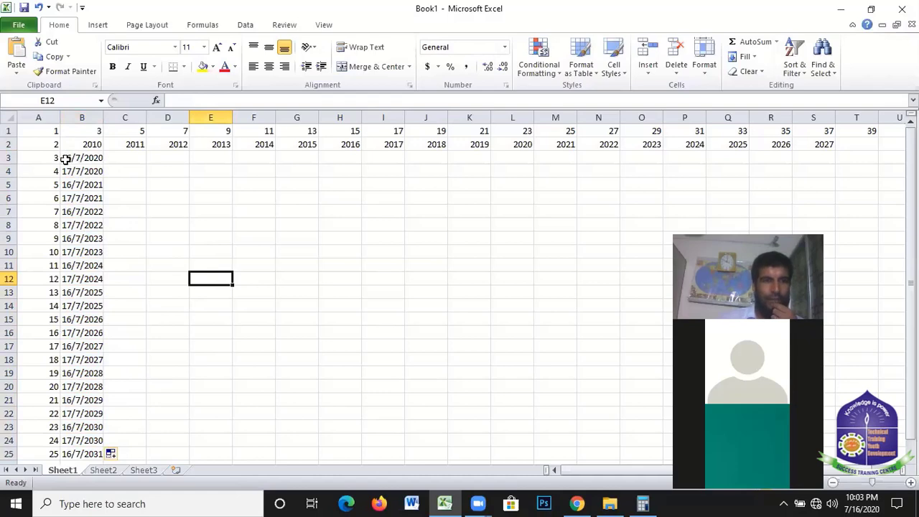
mouse_move(82, 175)
mouse_down()
mouse_move(86, 433)
mouse_move(92, 410)
mouse_up()
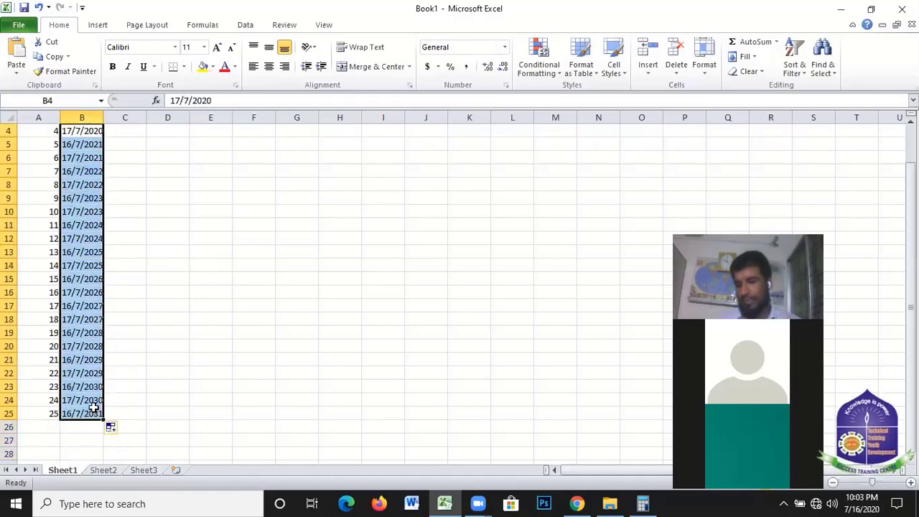
key(Delete)
scroll(155, 367, up, 1)
click(162, 211)
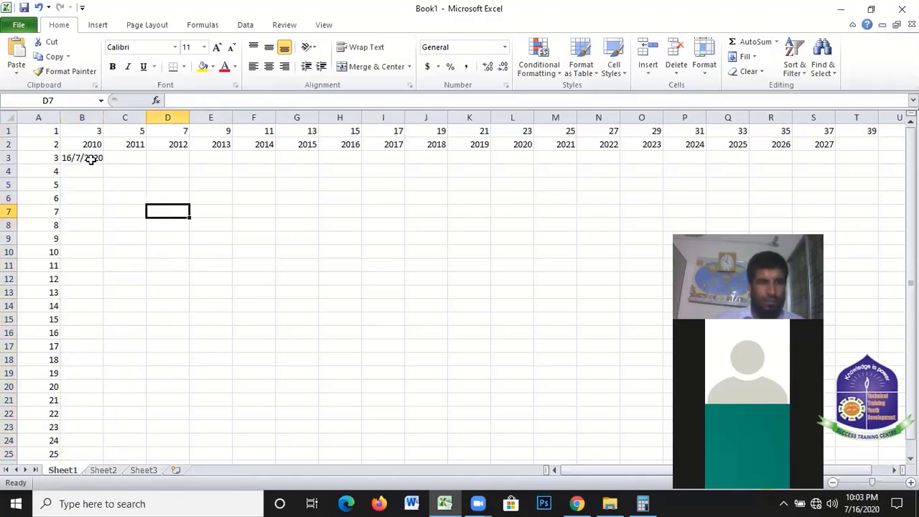
Enter 17/07/2020 in B4 and fill the alternating date series down to row 25
click(72, 160)
click(79, 181)
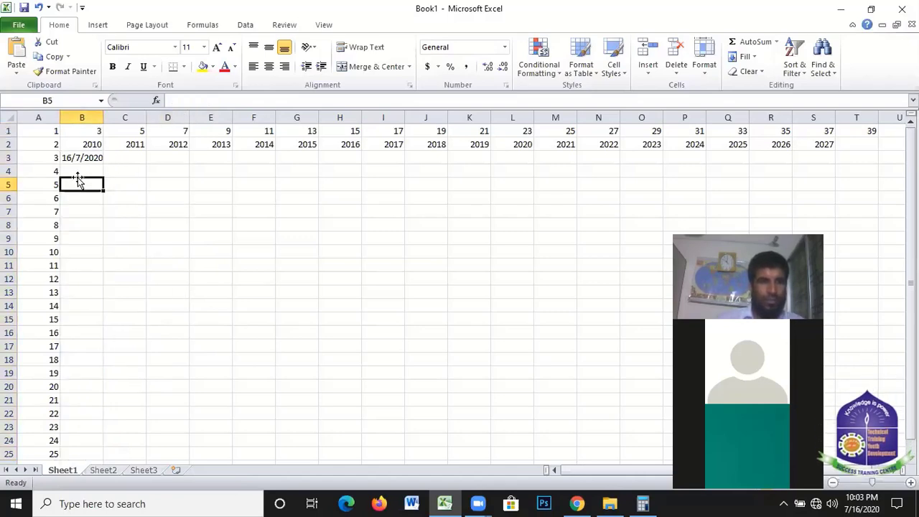
click(82, 168)
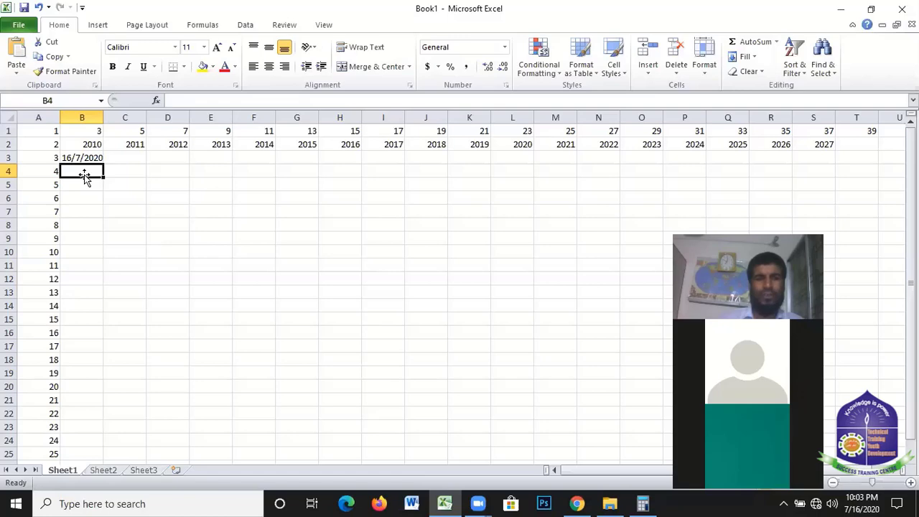
text(1)
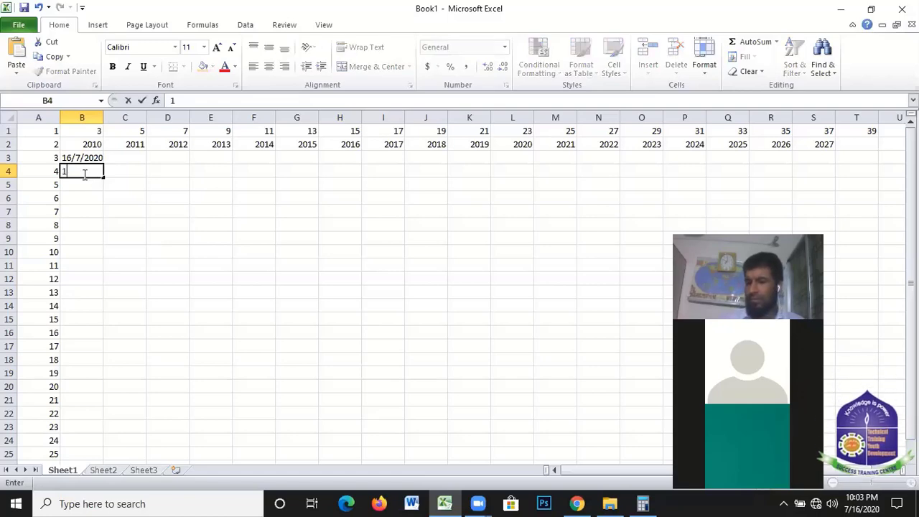
text(7/)
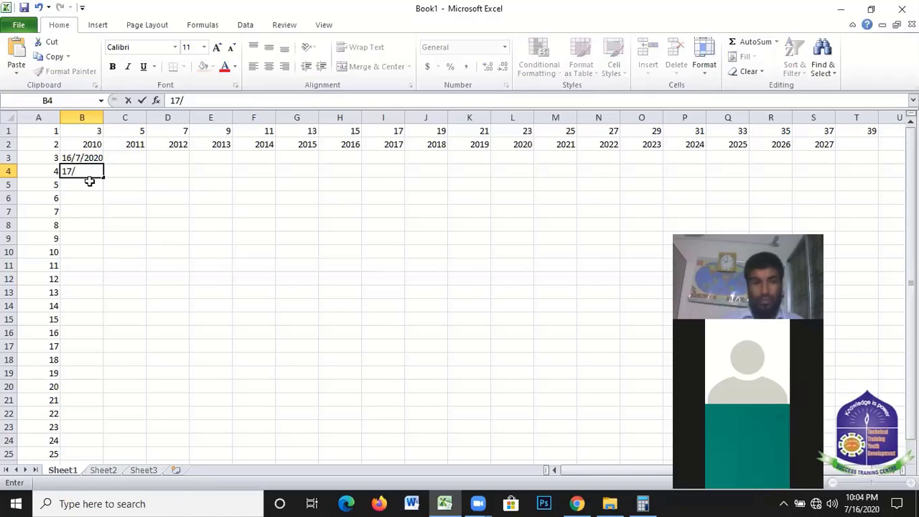
click(75, 158)
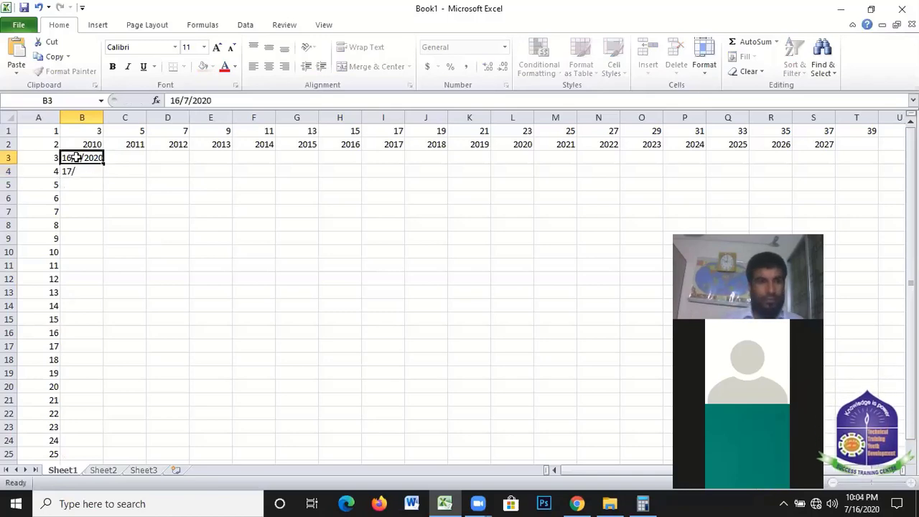
click(81, 173)
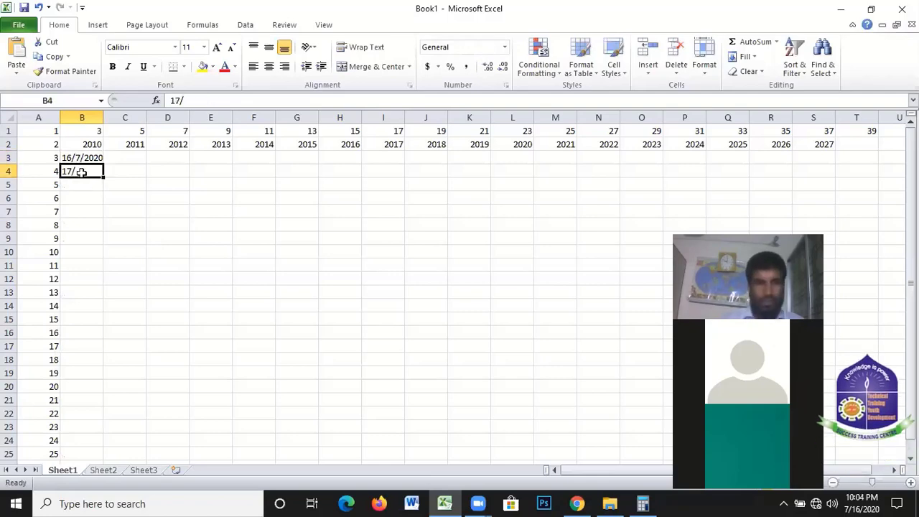
double_click(81, 172)
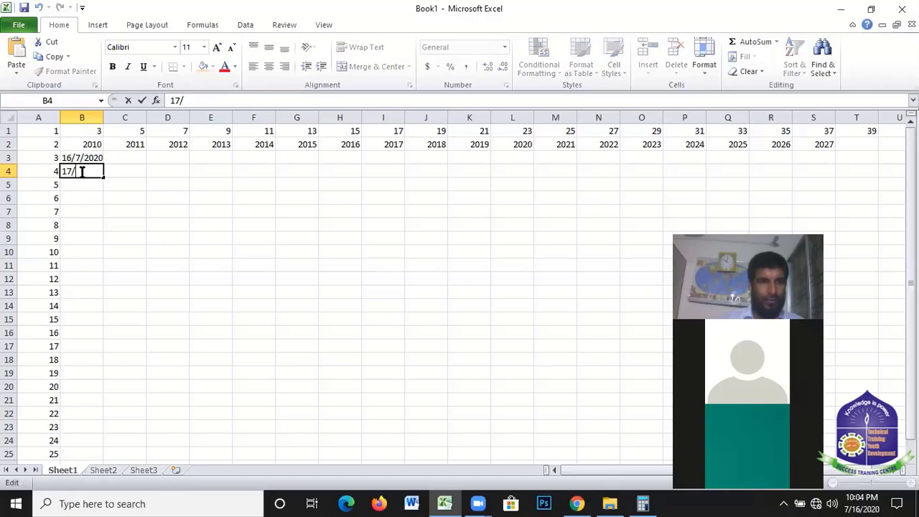
text(0)
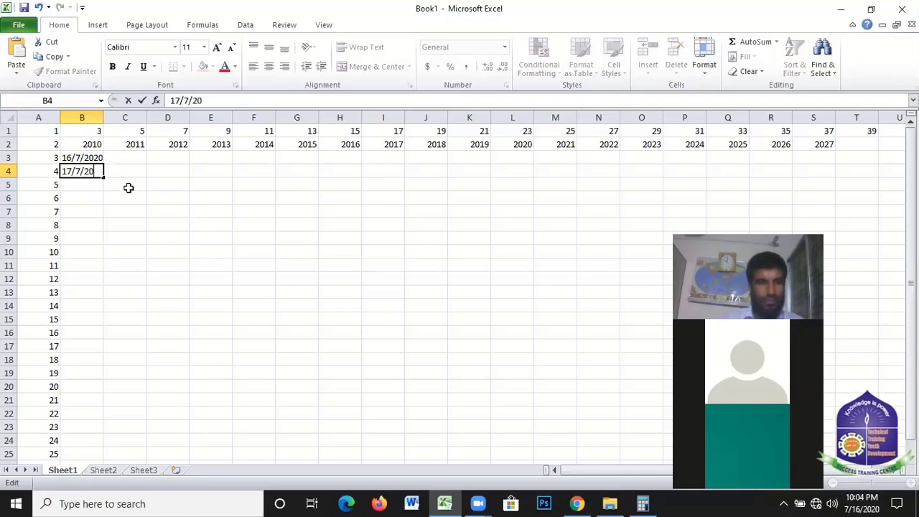
text(0)
click(140, 195)
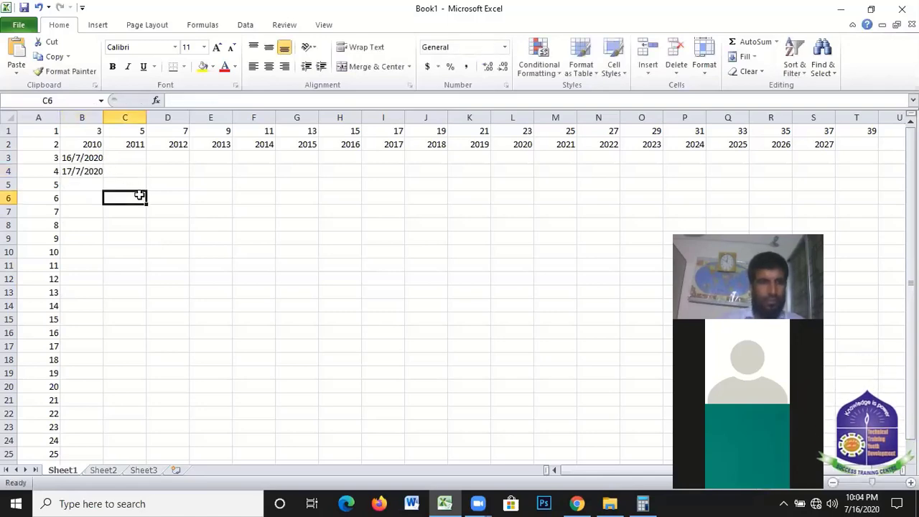
mouse_move(65, 158)
mouse_down()
mouse_move(79, 173)
mouse_move(108, 432)
mouse_up()
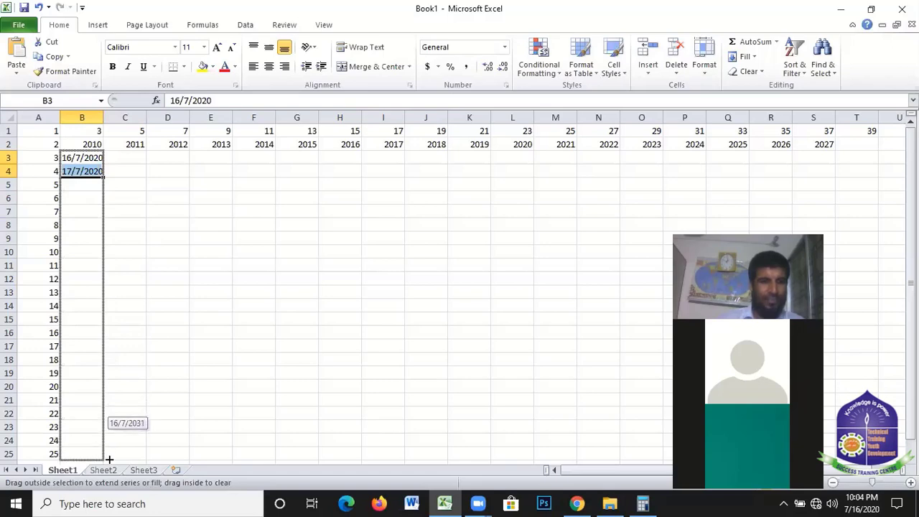
drag(107, 432, 106, 460)
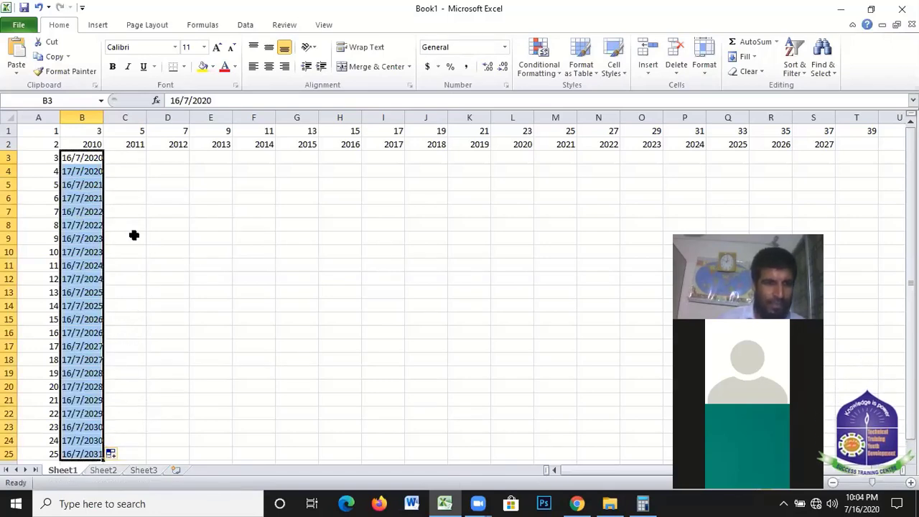
click(199, 237)
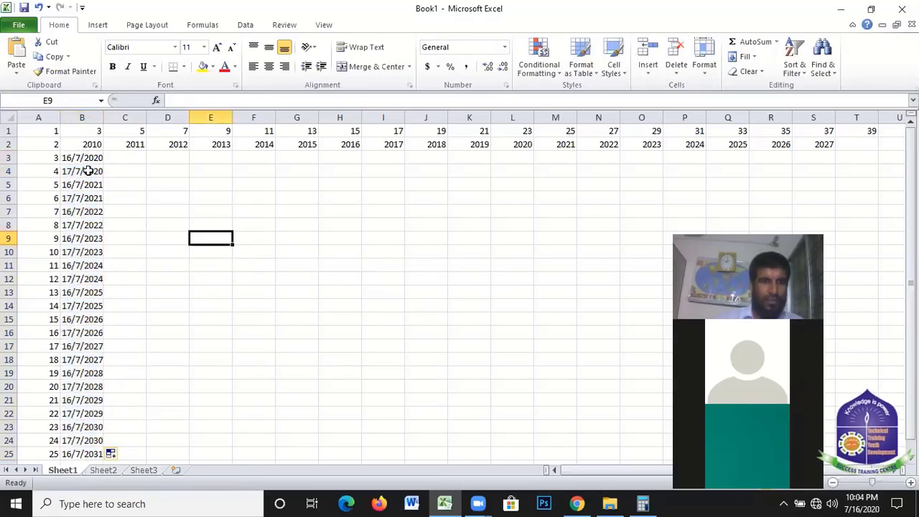
Clear B4:B25 again, re-commit 16/07/2020 in B3 and autofit column B
drag(82, 170, 108, 454)
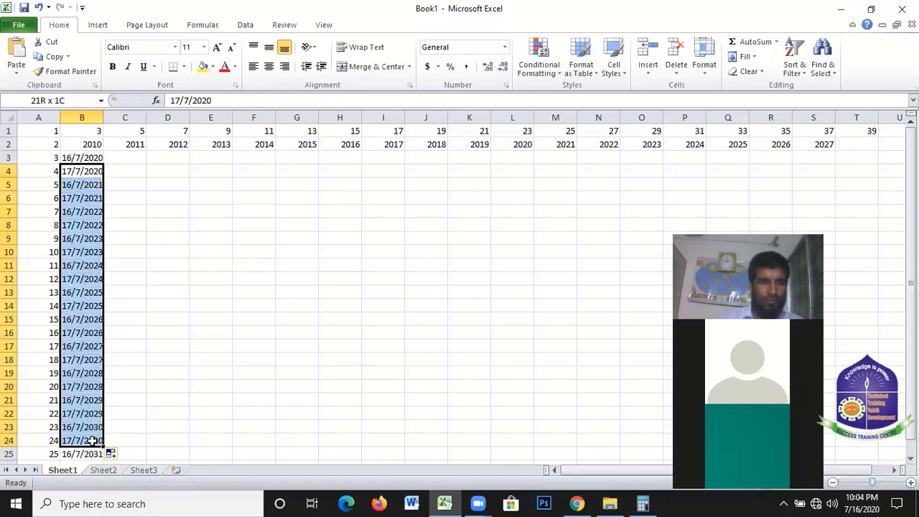
key(Delete)
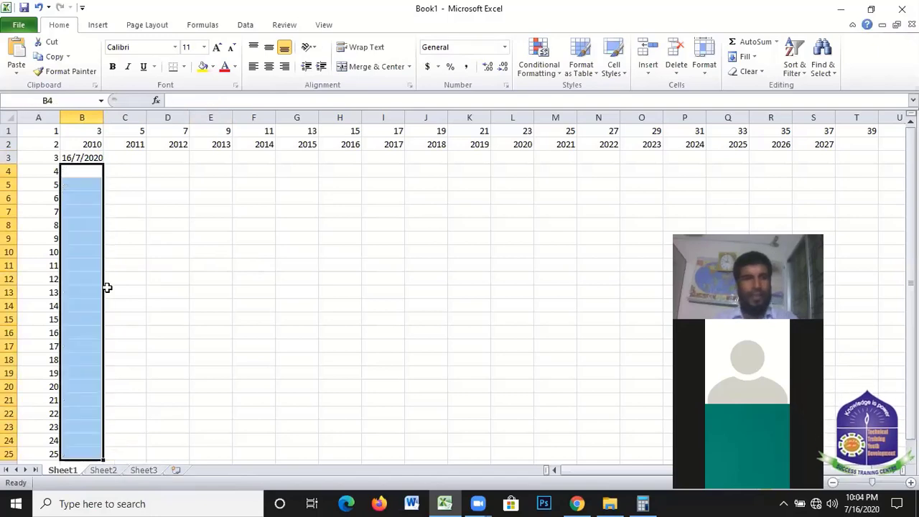
click(150, 198)
click(74, 158)
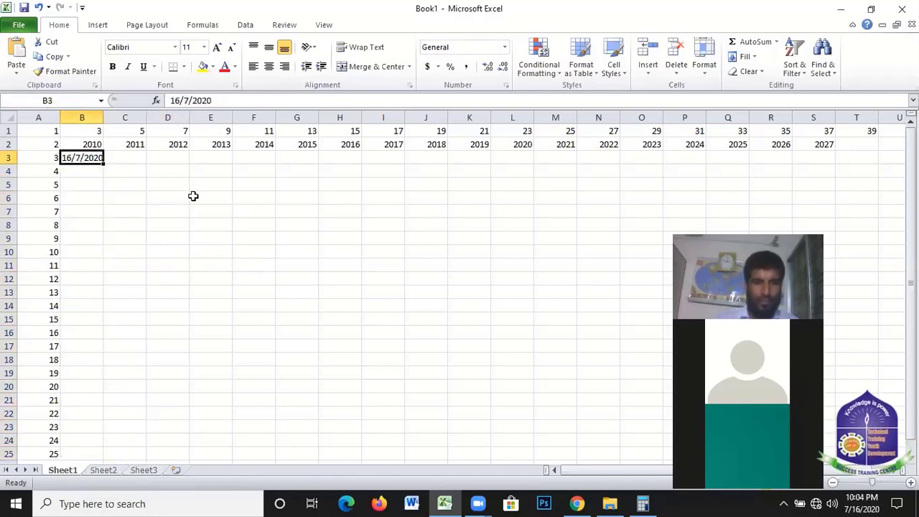
double_click(76, 158)
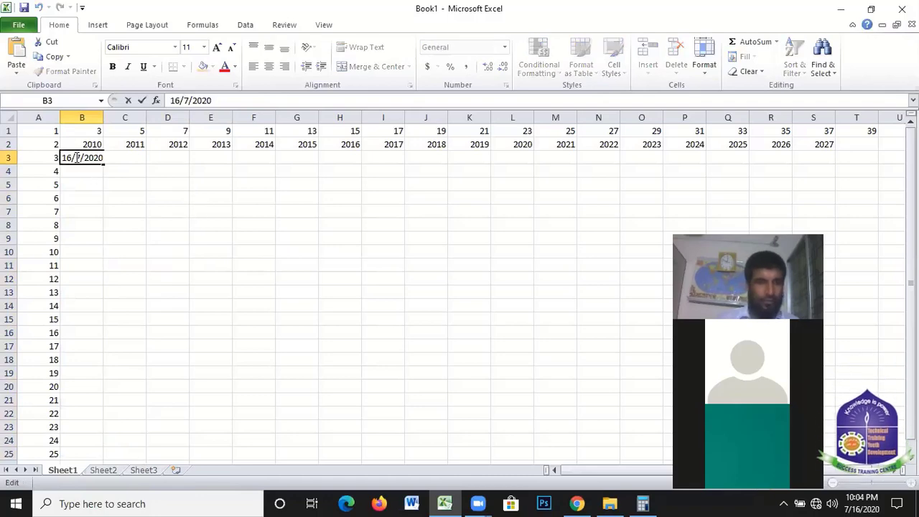
key(ctrl+Return)
text(0)
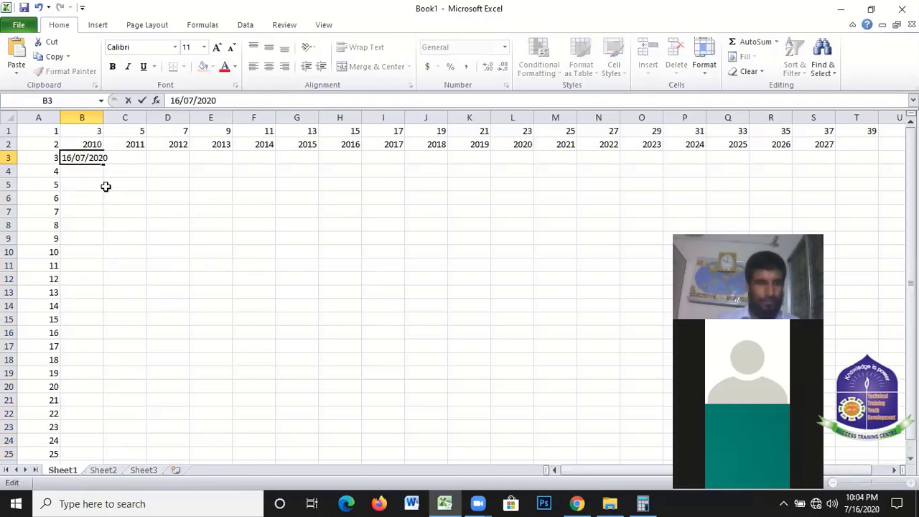
click(121, 182)
click(85, 164)
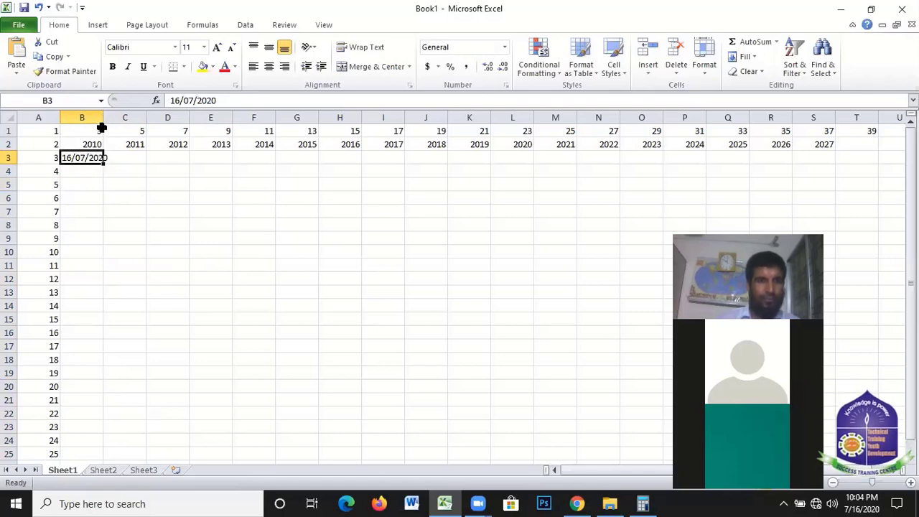
double_click(103, 115)
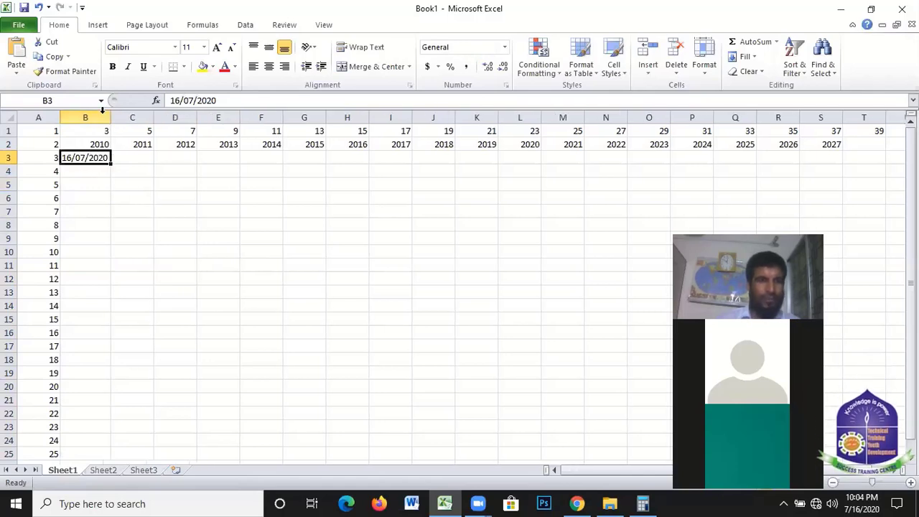
click(125, 210)
click(85, 157)
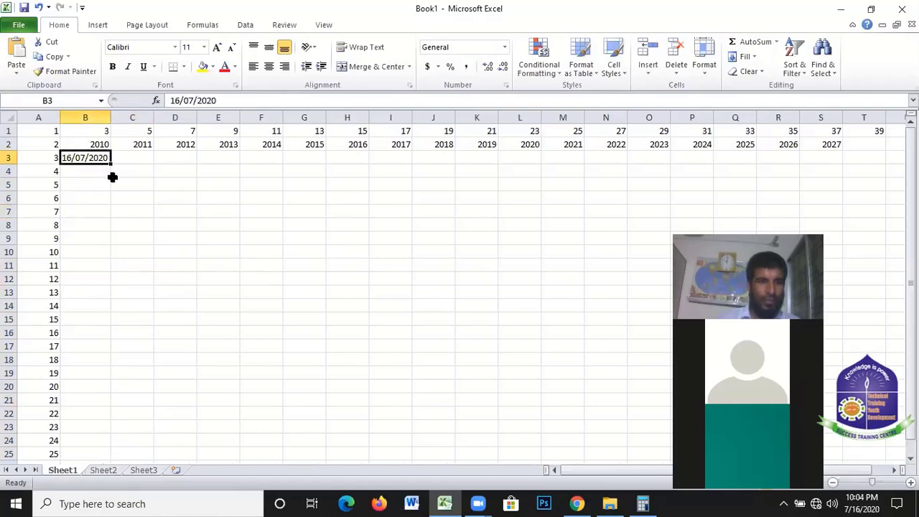
Enter 17/07/2020 in B4, then delete all dates from B3:B25
click(89, 171)
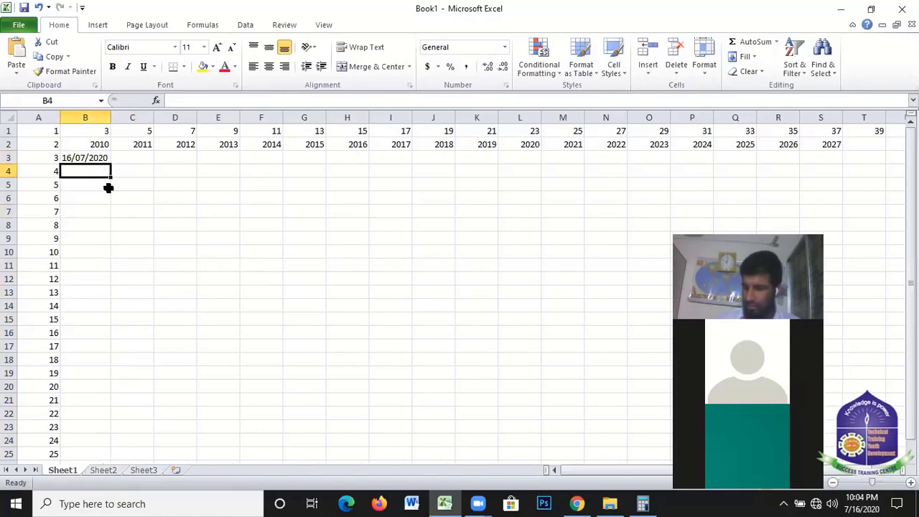
text(17)
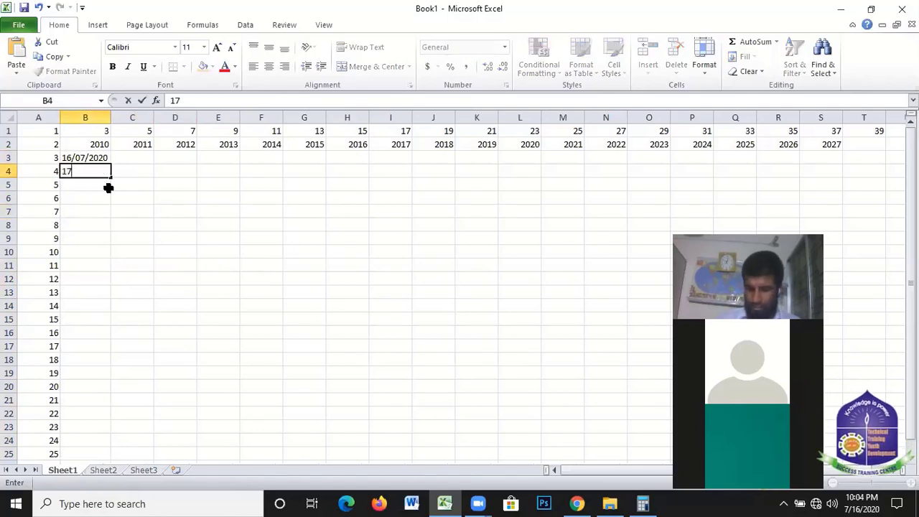
text(/07/)
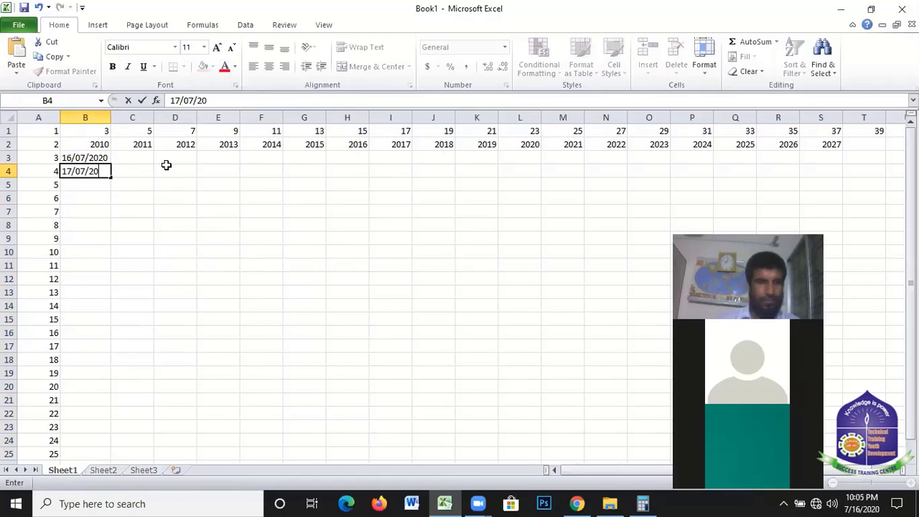
text(20)
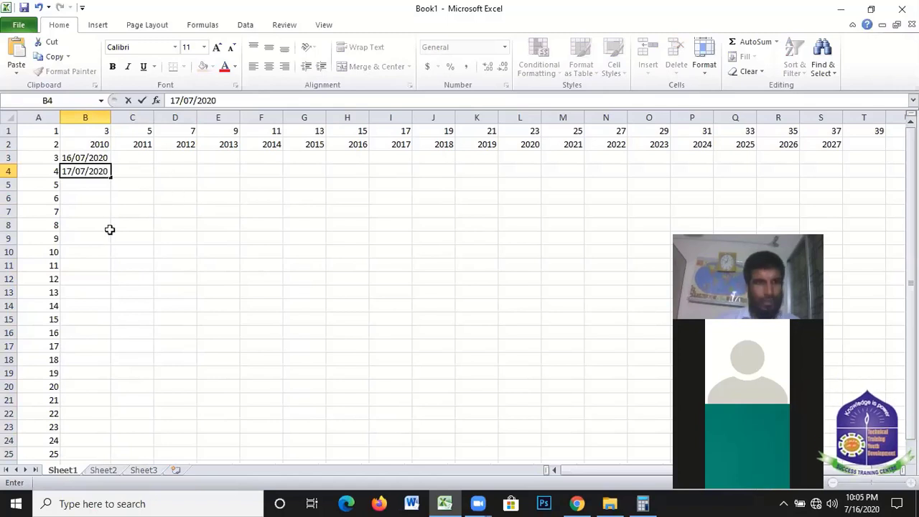
drag(175, 224, 175, 212)
mouse_move(71, 157)
mouse_down()
mouse_move(92, 171)
mouse_move(110, 458)
mouse_up()
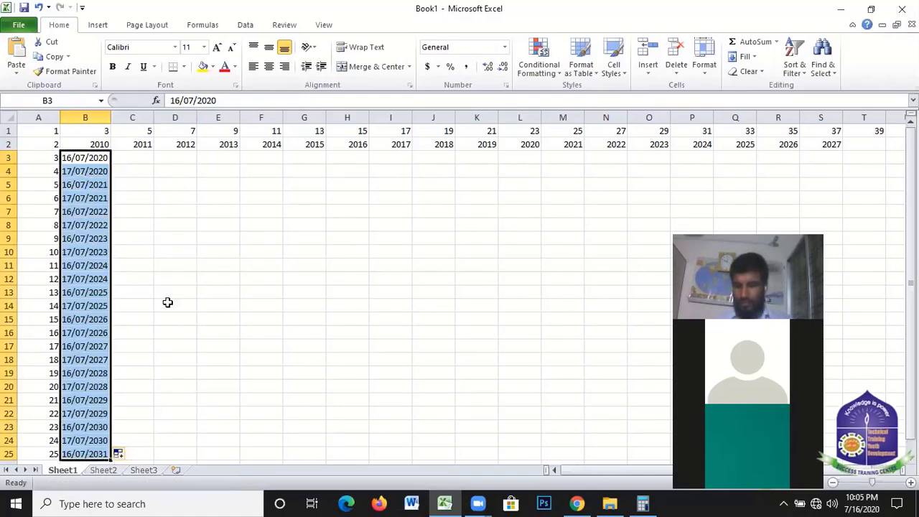
key(Delete)
Enter 26/07/2020 in C3 and autofit column C to the date
click(172, 209)
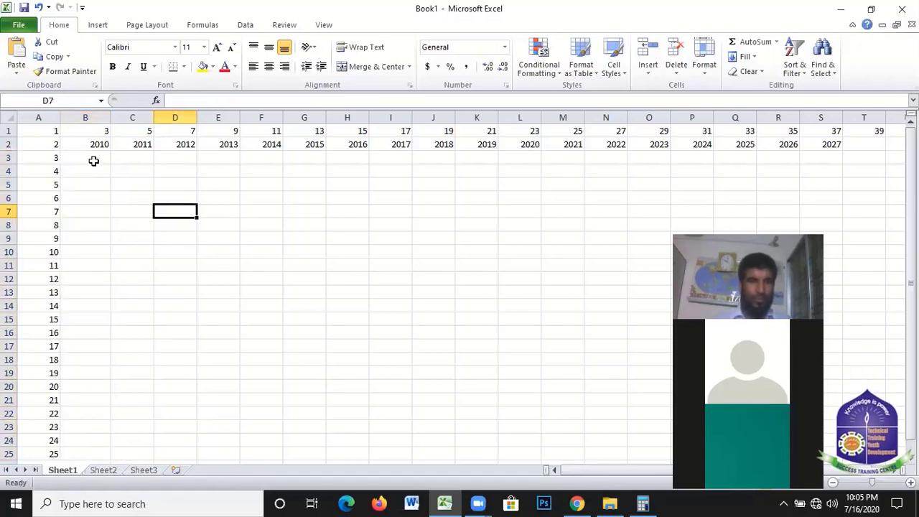
click(93, 159)
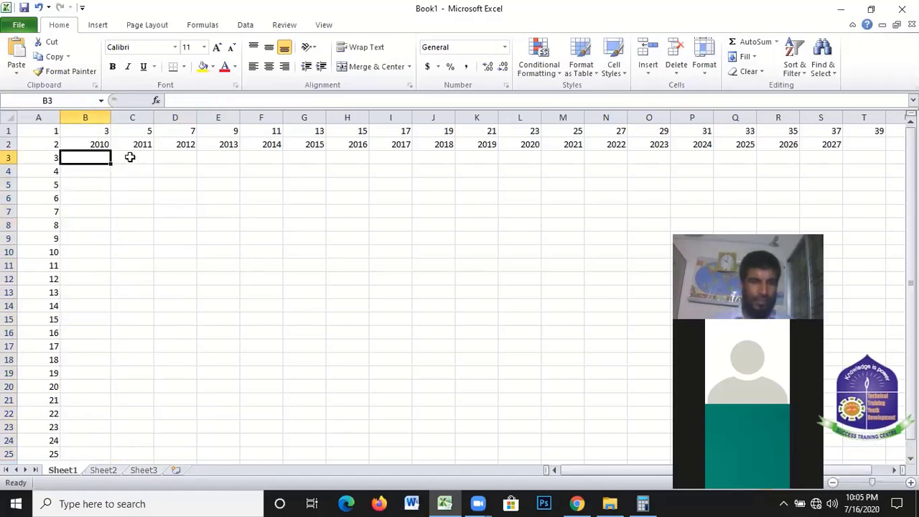
click(129, 157)
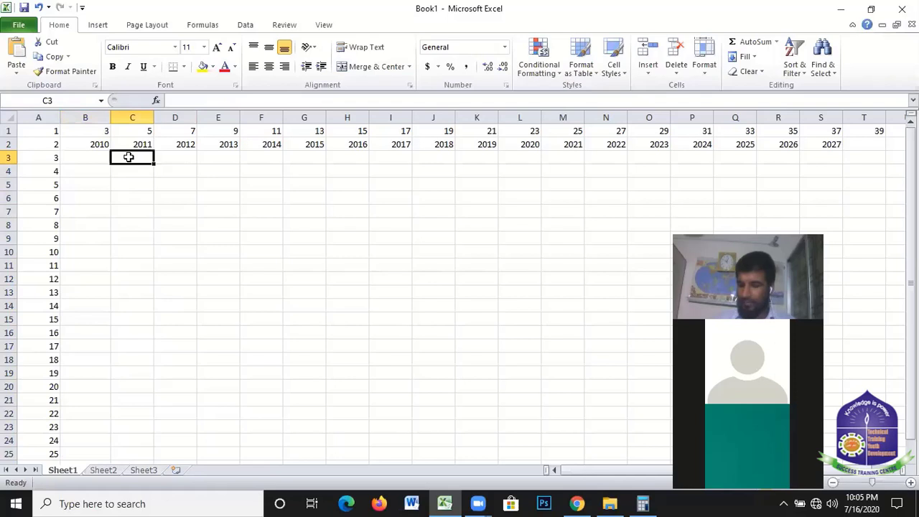
text(2)
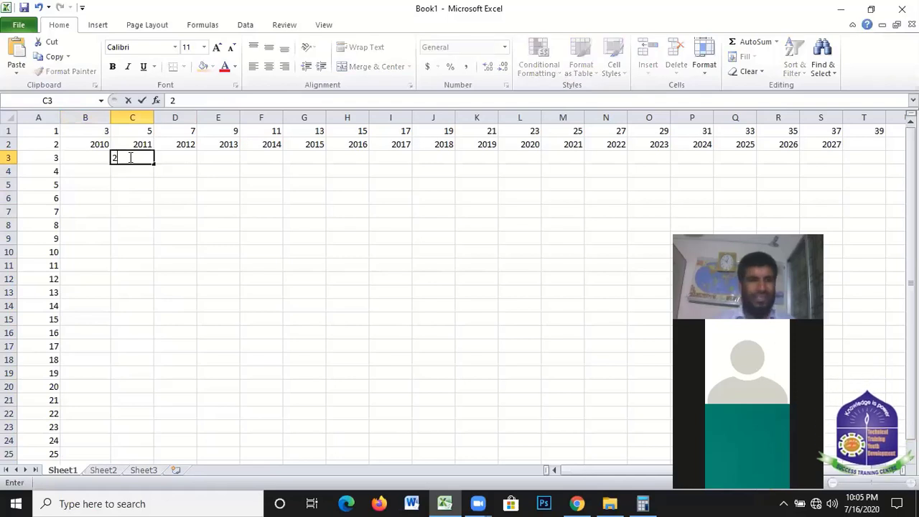
text(6/)
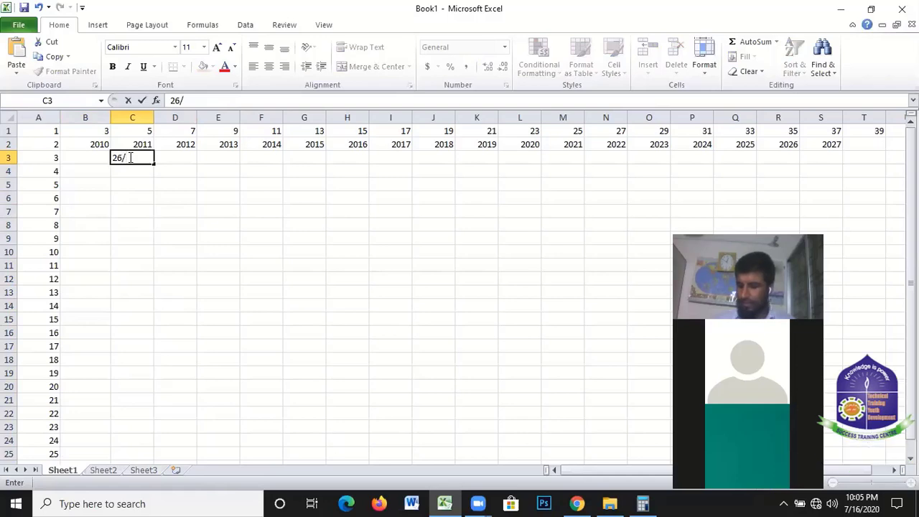
text(07)
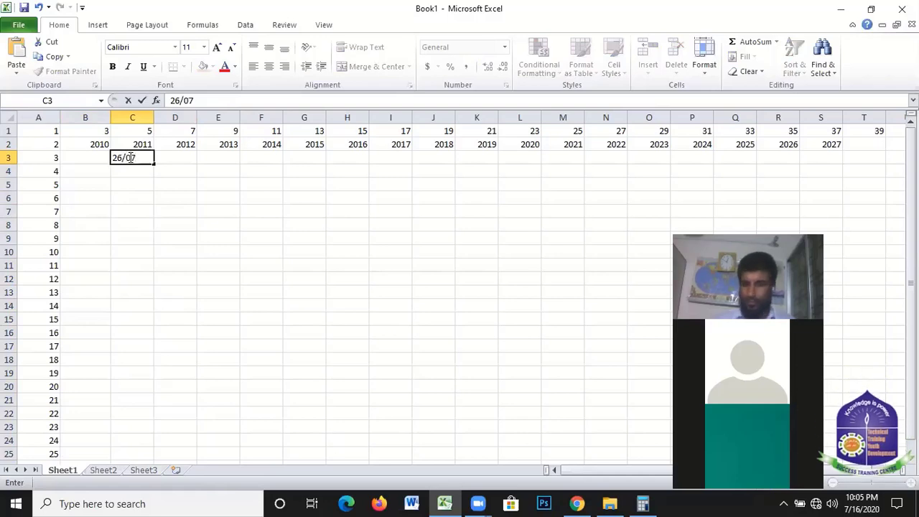
text(/2020)
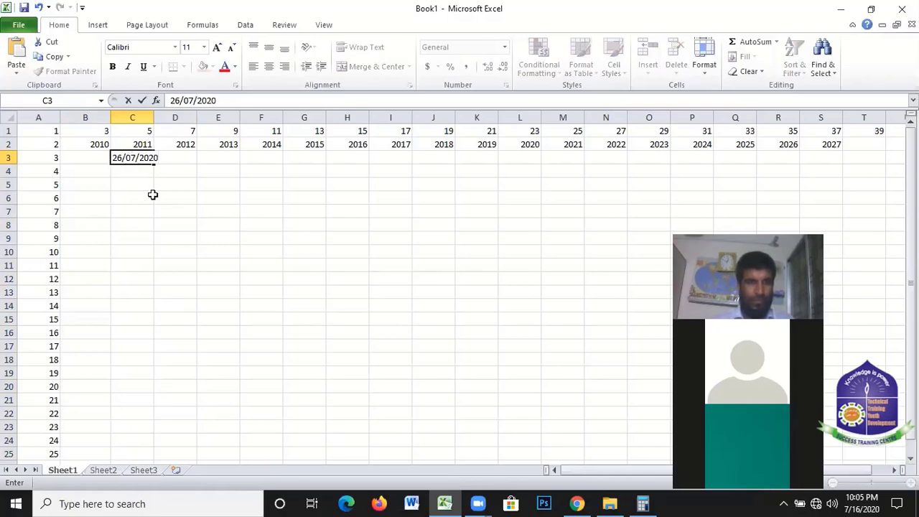
click(135, 183)
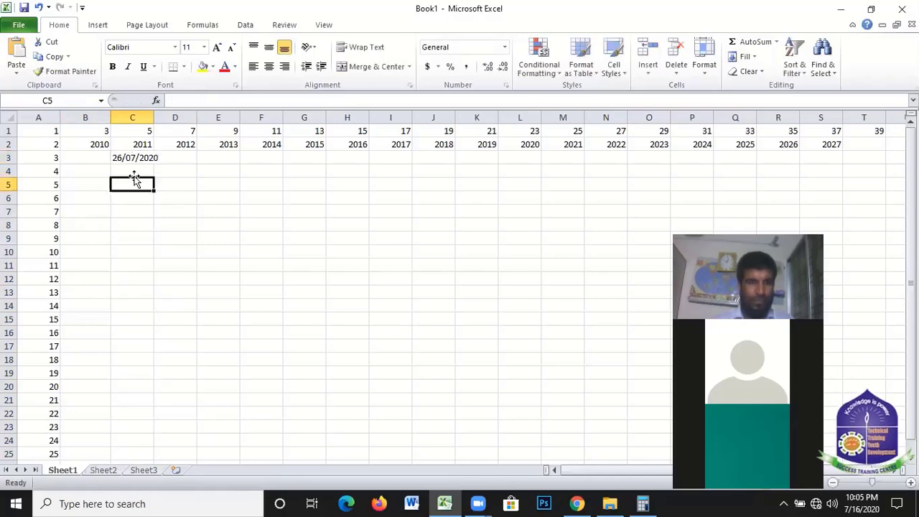
click(136, 158)
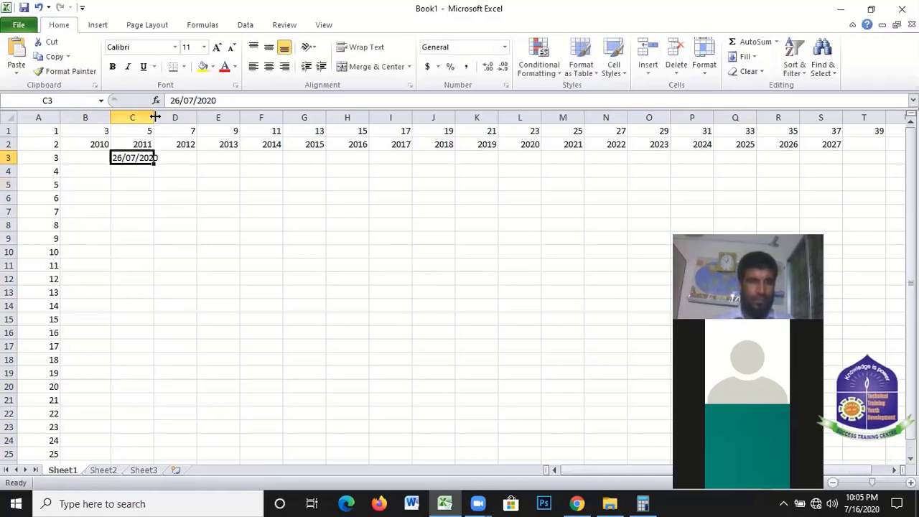
double_click(154, 117)
Enter 27/07/2020 in C4 and fill the date series from C3:C4 down to C25
click(140, 172)
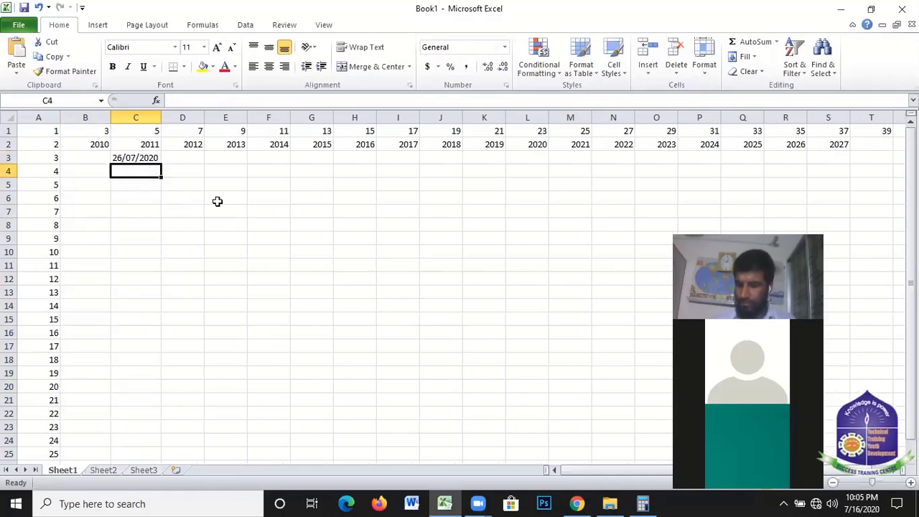
text(27/)
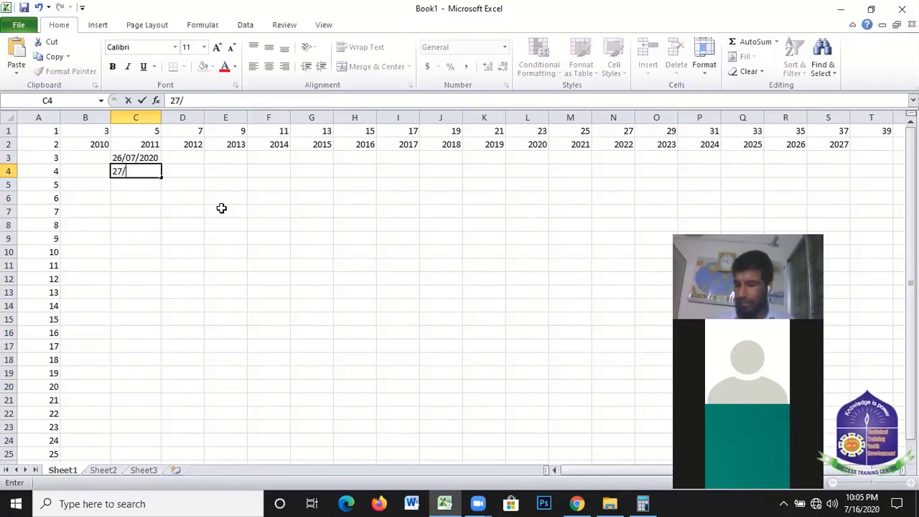
text(2)
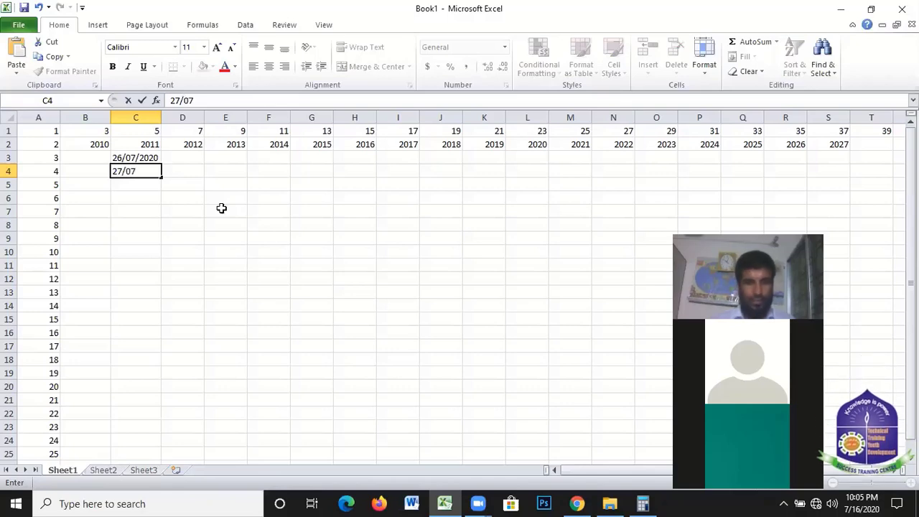
text(02)
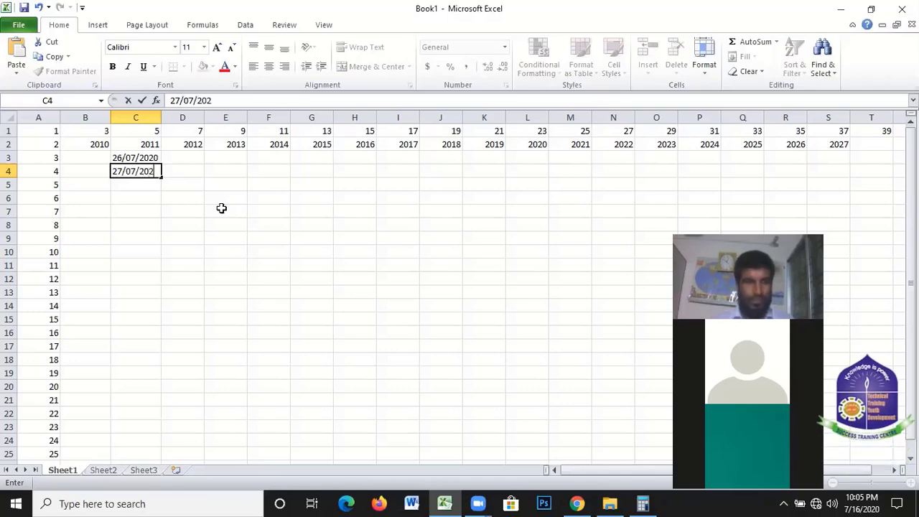
text(0)
click(226, 222)
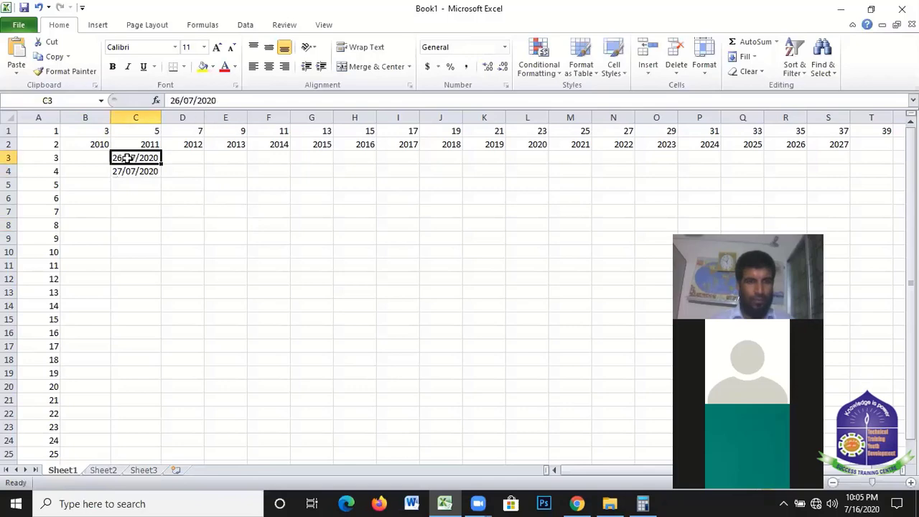
drag(132, 158, 144, 174)
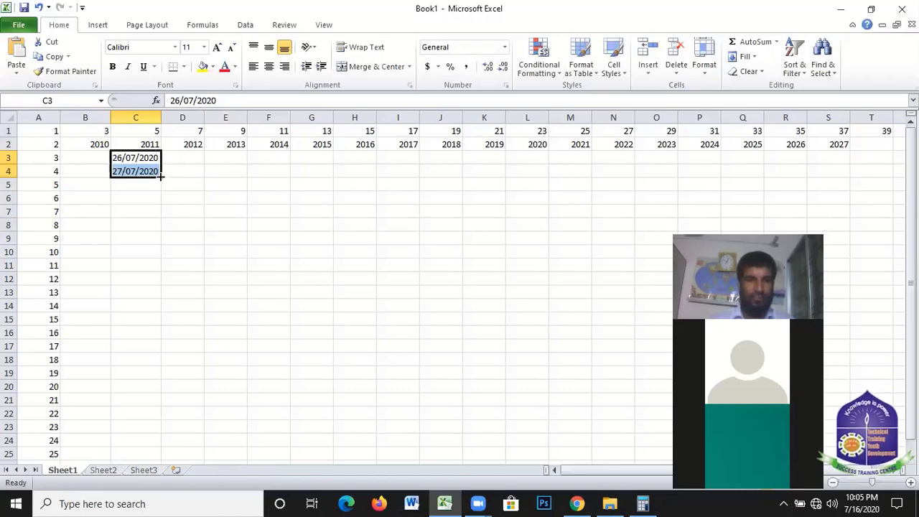
mouse_move(161, 176)
mouse_down()
mouse_move(165, 463)
mouse_move(173, 465)
mouse_up()
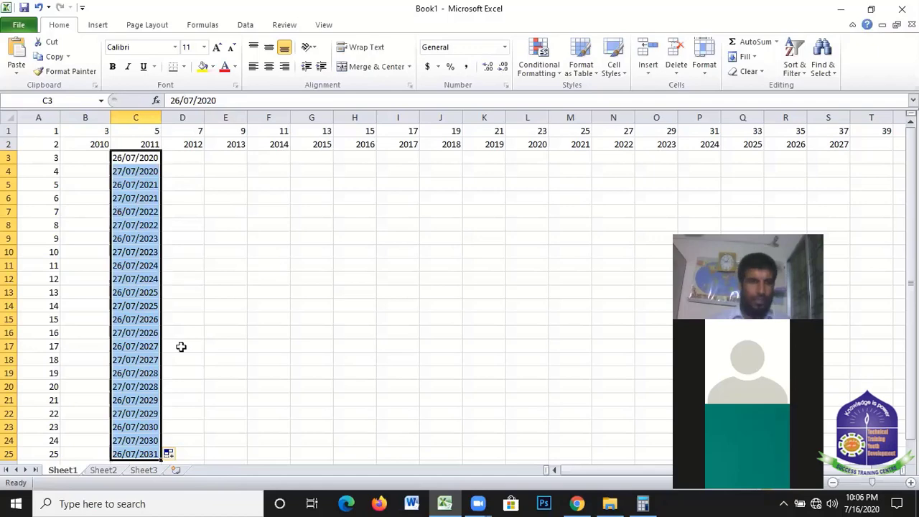
right_click(125, 307)
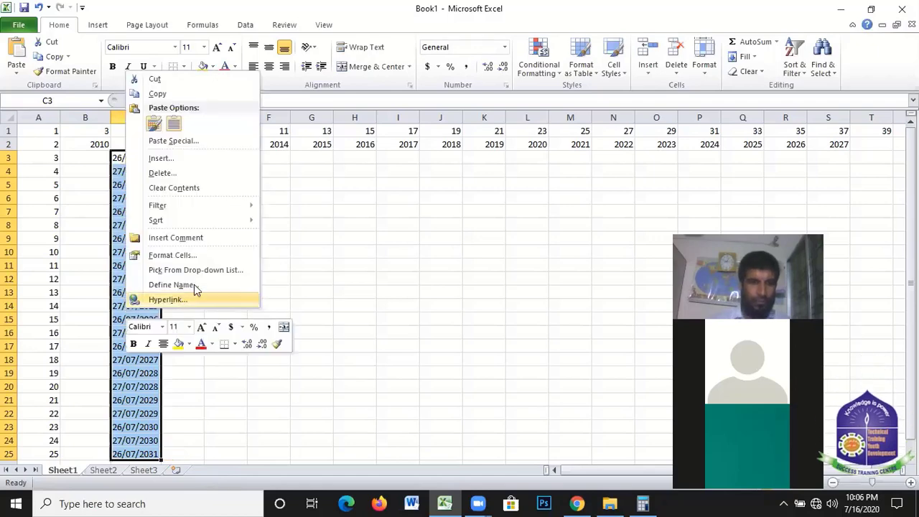
Apply the Number format to the date cells, then select C4:C25
click(178, 256)
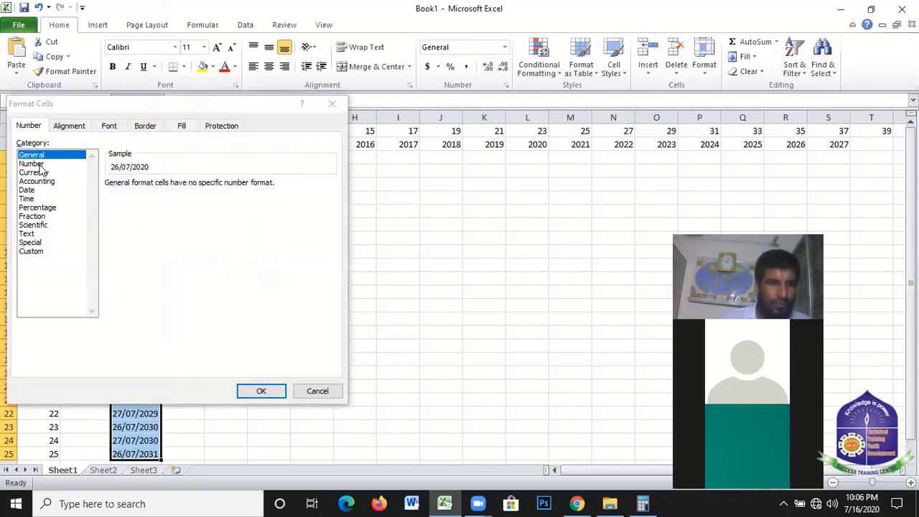
click(40, 166)
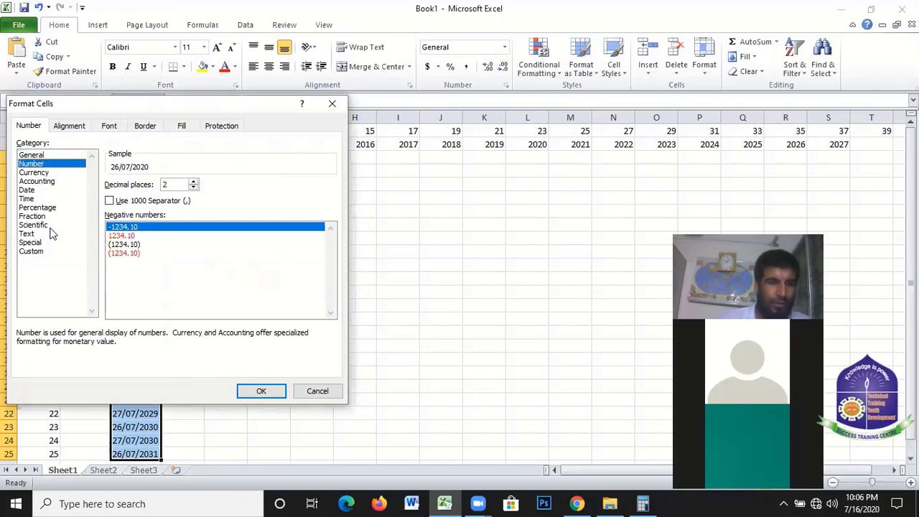
click(264, 390)
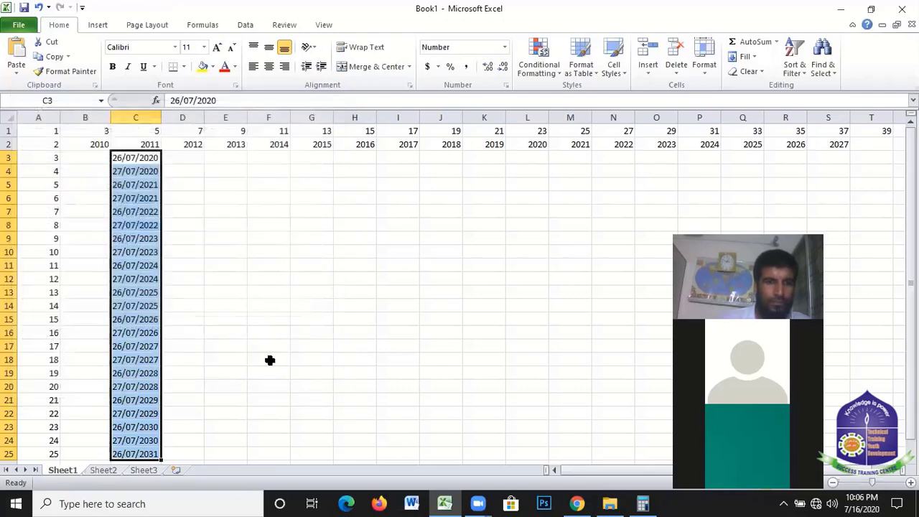
click(215, 210)
mouse_move(134, 171)
mouse_down()
mouse_move(189, 417)
mouse_move(155, 459)
mouse_up()
Delete the dates in C4:C25, keeping 26/07/2020 in C3
key(Delete)
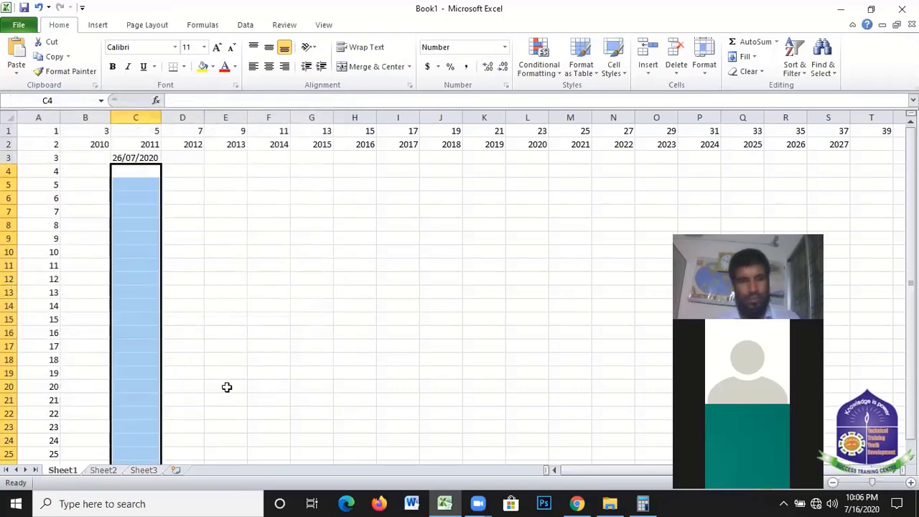
click(228, 252)
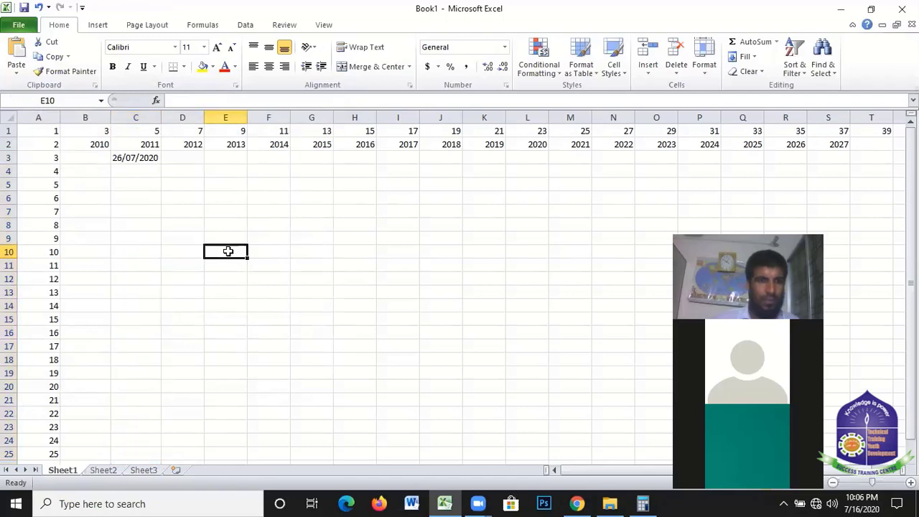
click(129, 171)
click(129, 162)
click(130, 170)
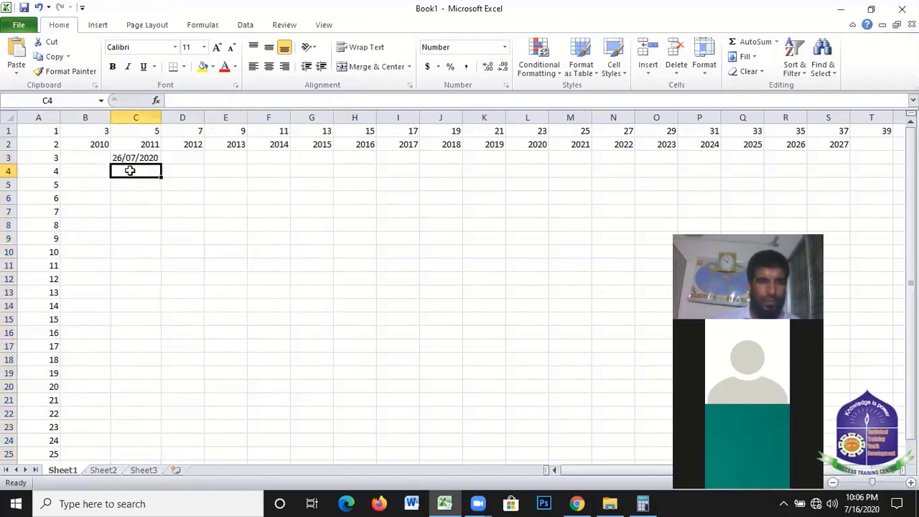
click(130, 157)
Check C3's cell format, then enter 27/07/2020 in C4
right_click(130, 157)
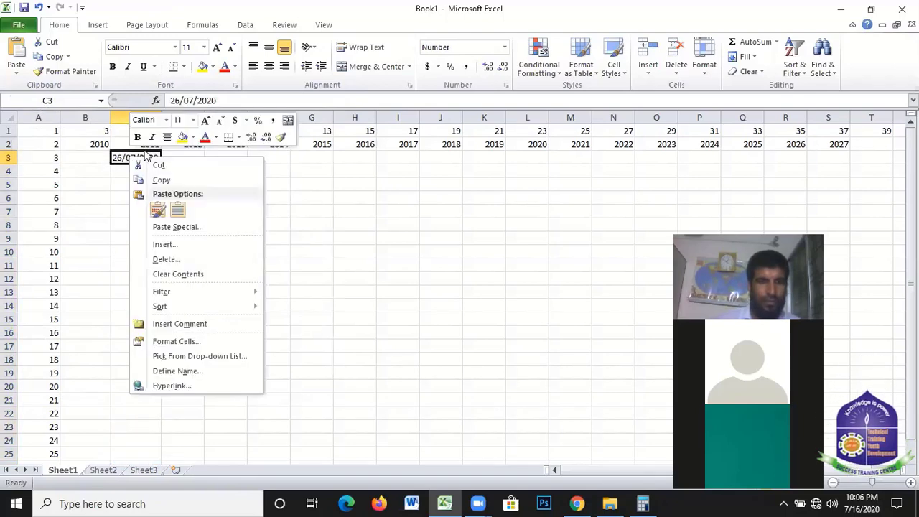
click(176, 342)
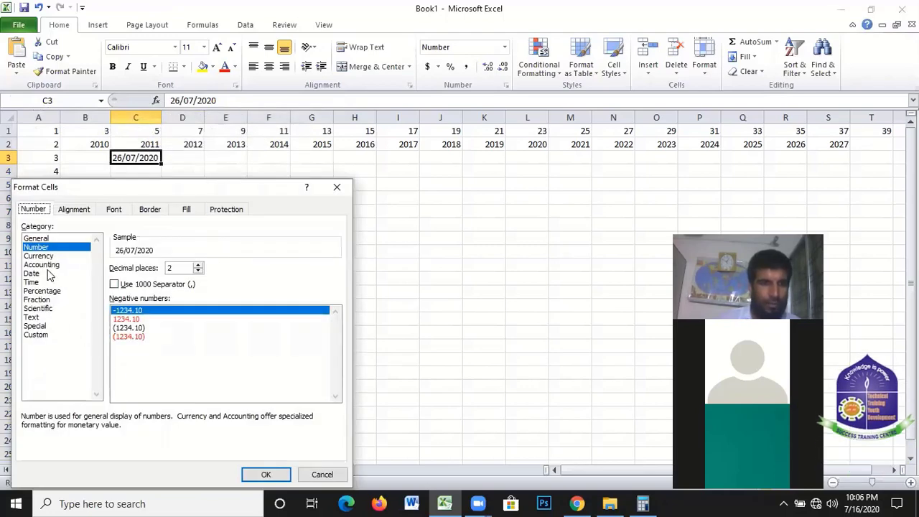
click(266, 474)
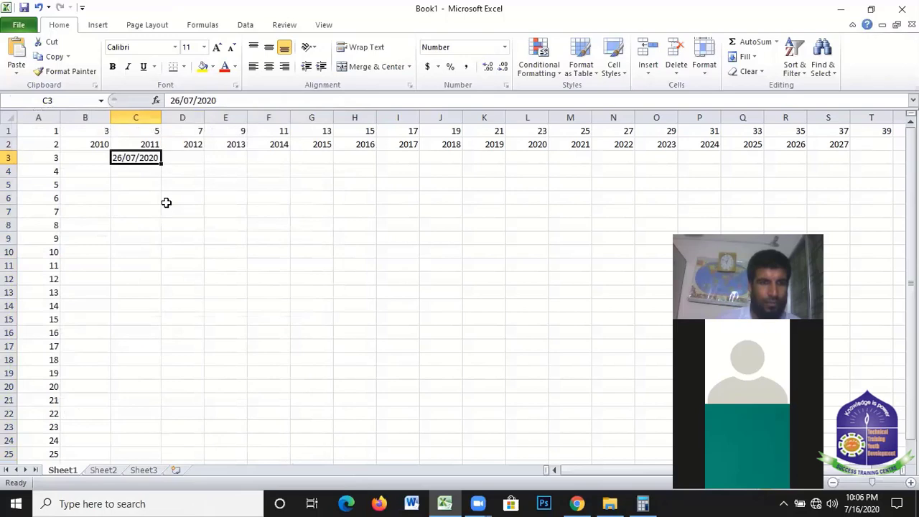
click(131, 171)
text(27)
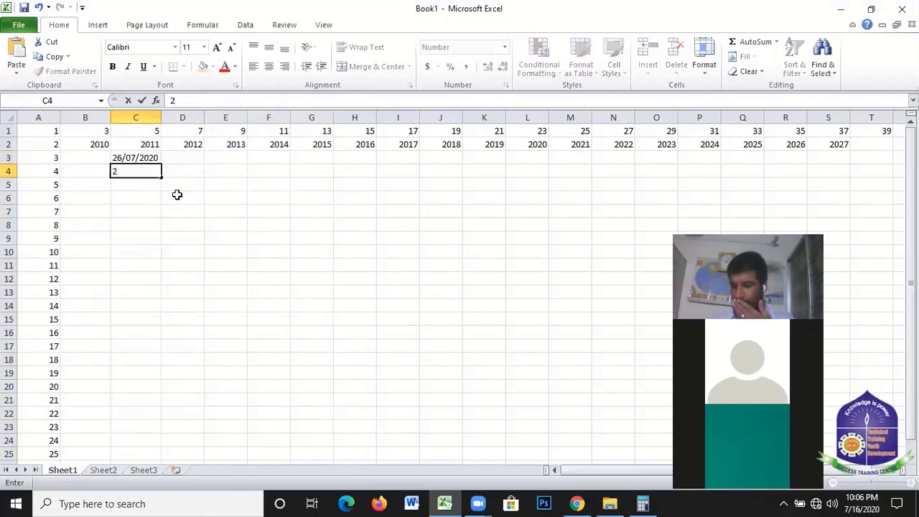
text(/)
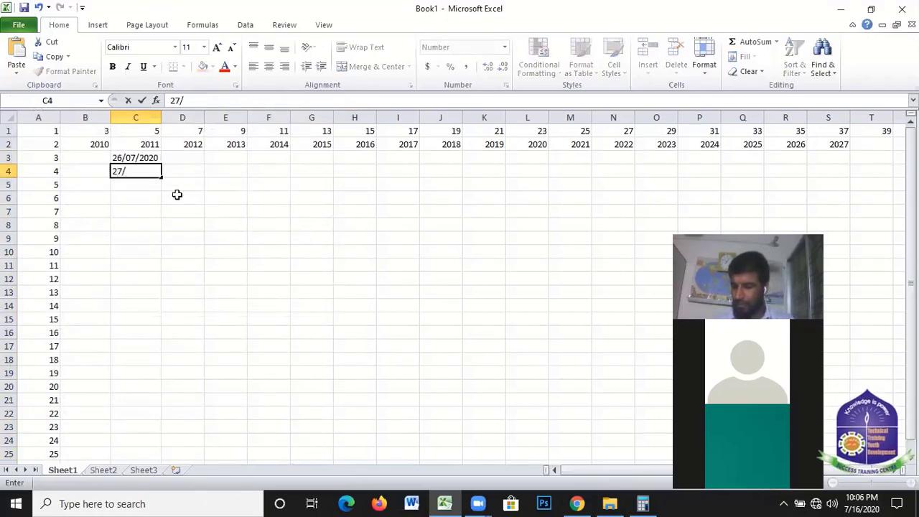
text(07)
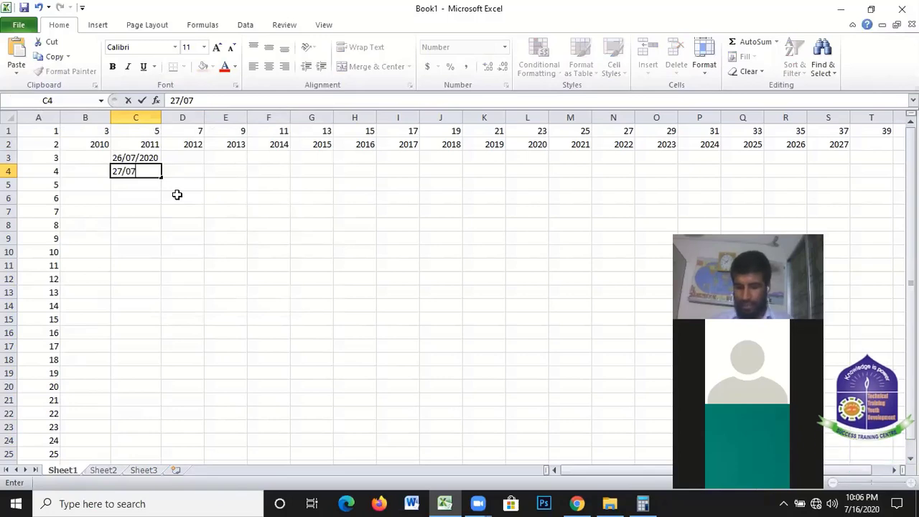
text(/)
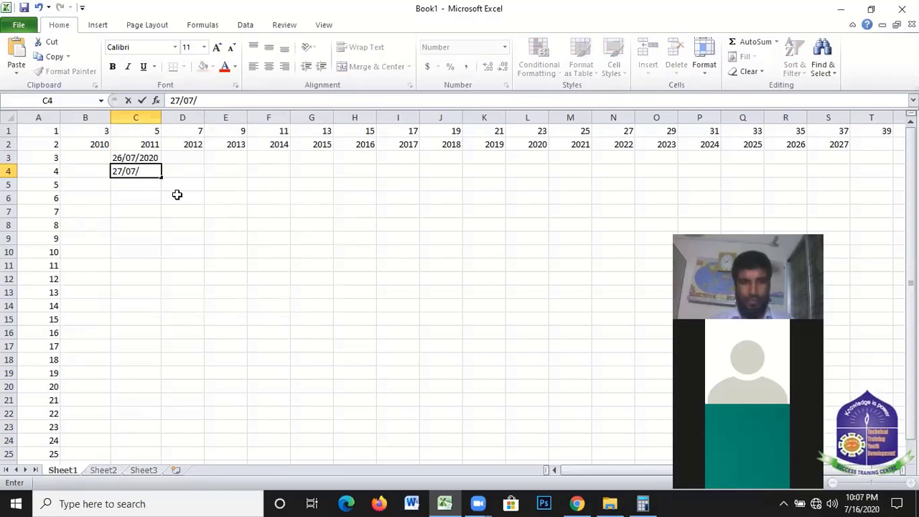
text(2020)
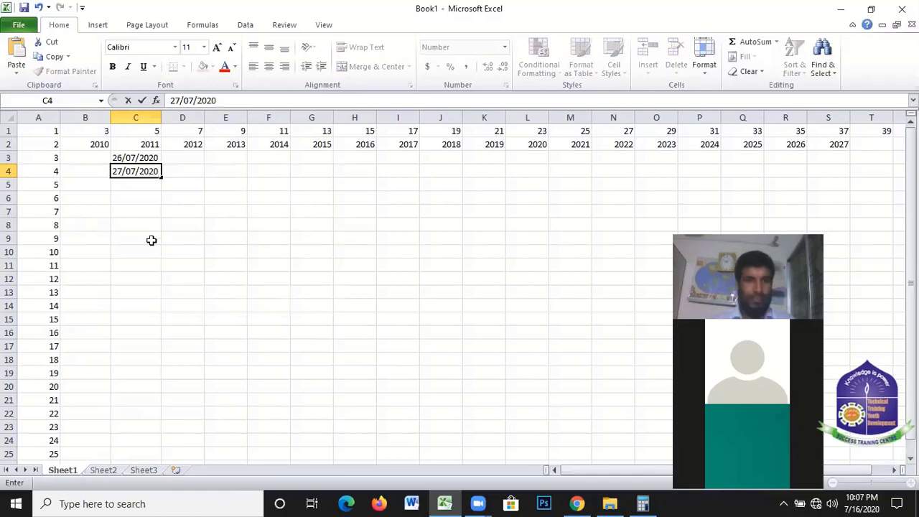
click(147, 224)
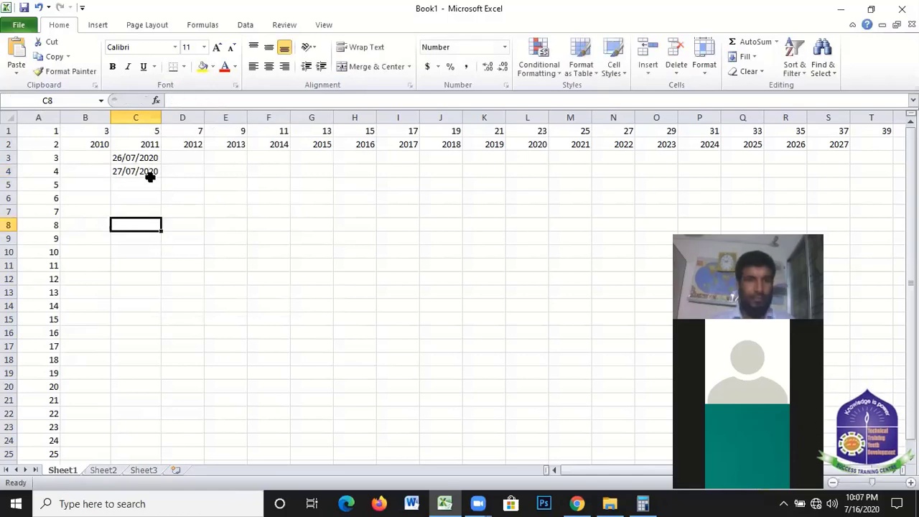
Fill the 26/07–27/07 series from C3:C4 down to row 28, then delete it
click(135, 162)
drag(135, 163, 142, 175)
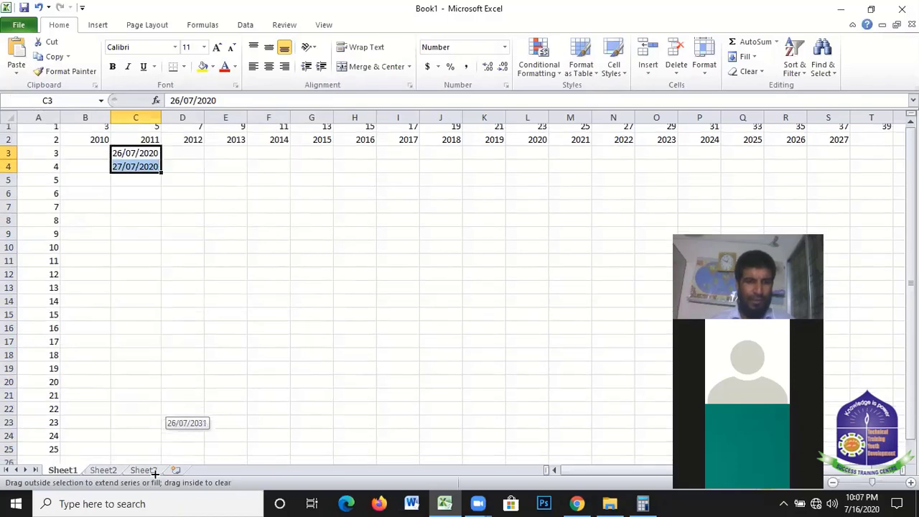
drag(160, 189, 159, 433)
scroll(205, 287, up, 1)
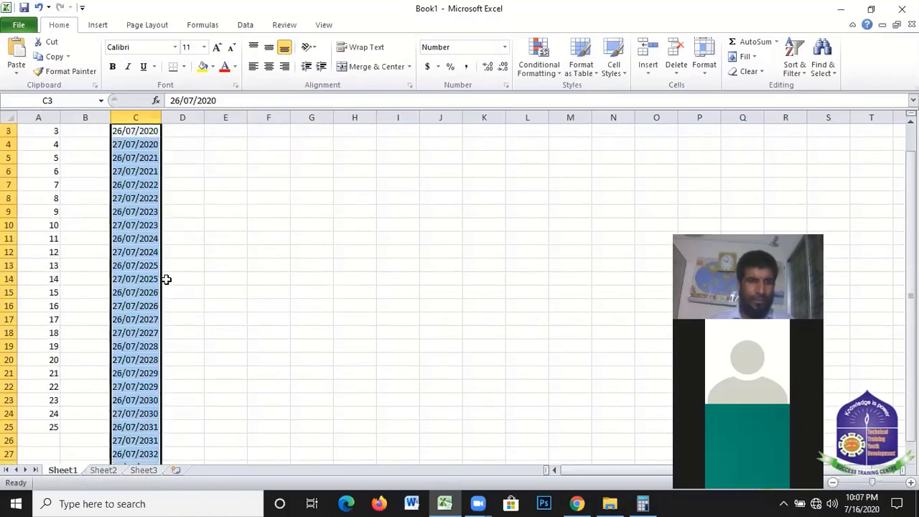
scroll(165, 275, up, 1)
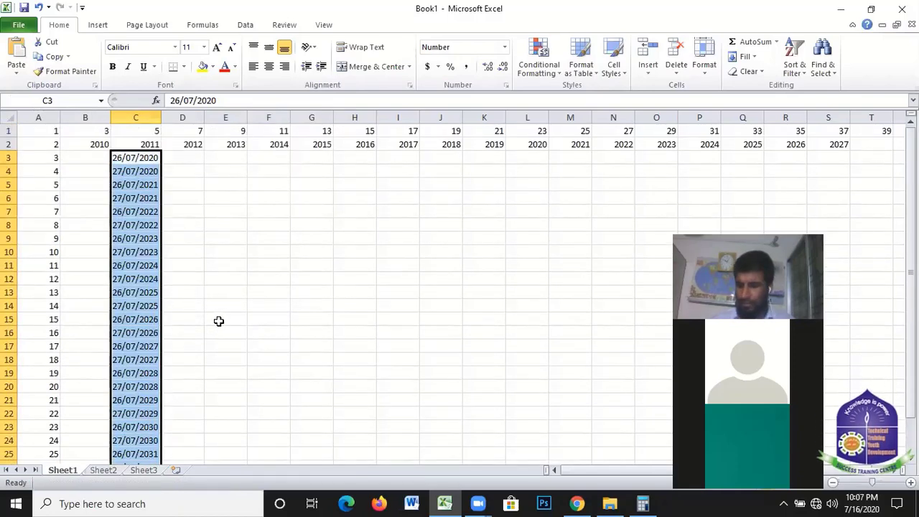
key(Delete)
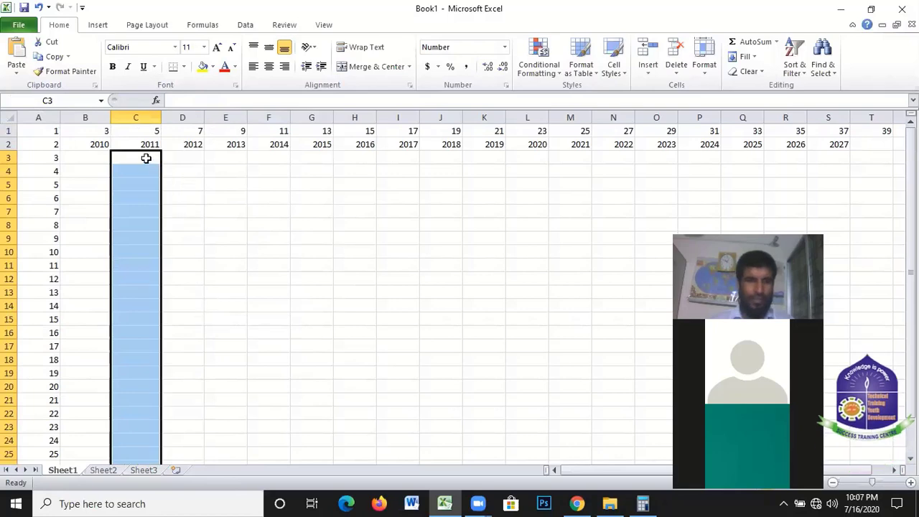
Change cell C3 to the General number format, then select B3
click(148, 158)
right_click(147, 159)
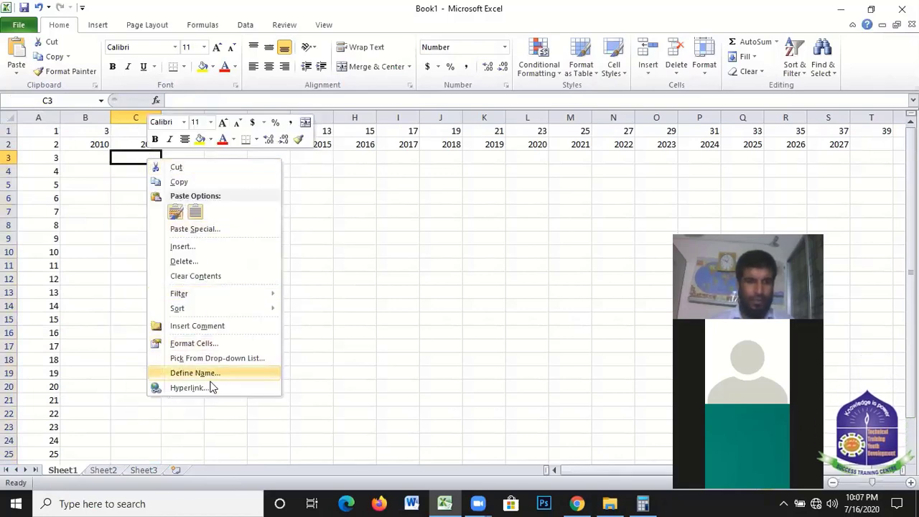
click(203, 343)
click(72, 239)
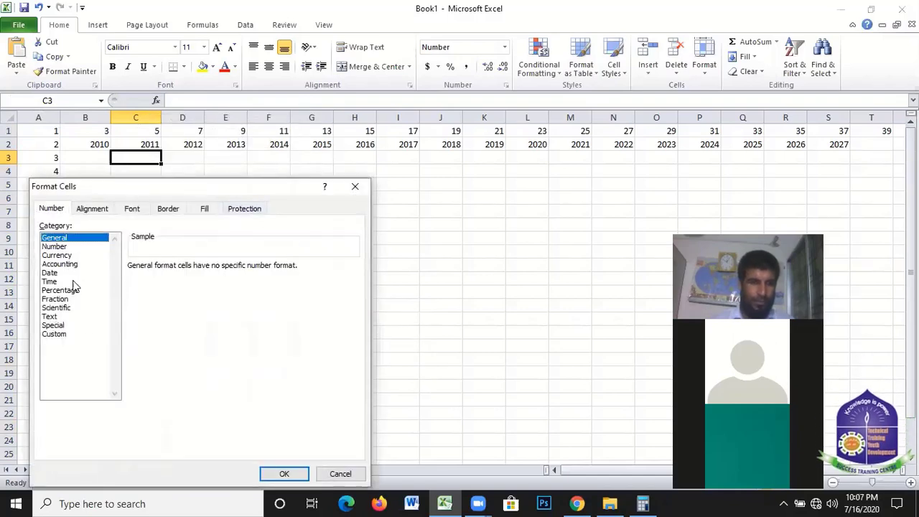
click(276, 474)
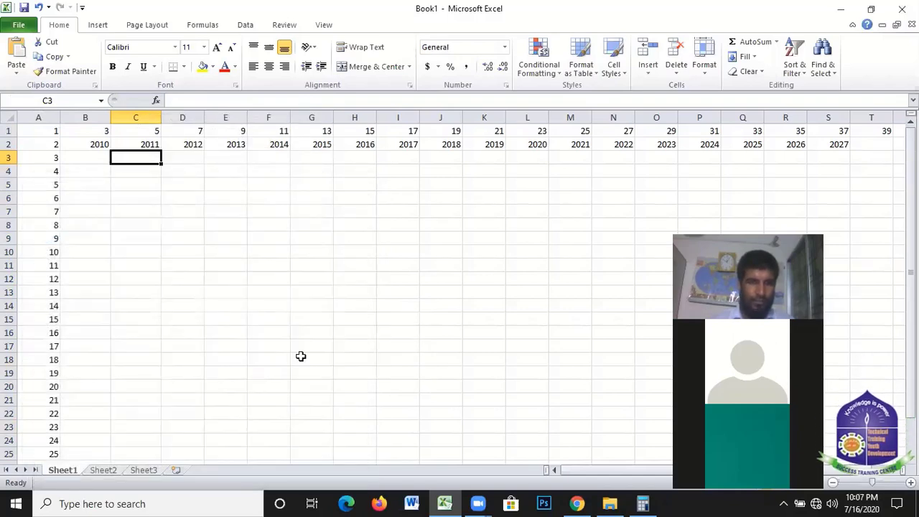
click(263, 223)
click(90, 159)
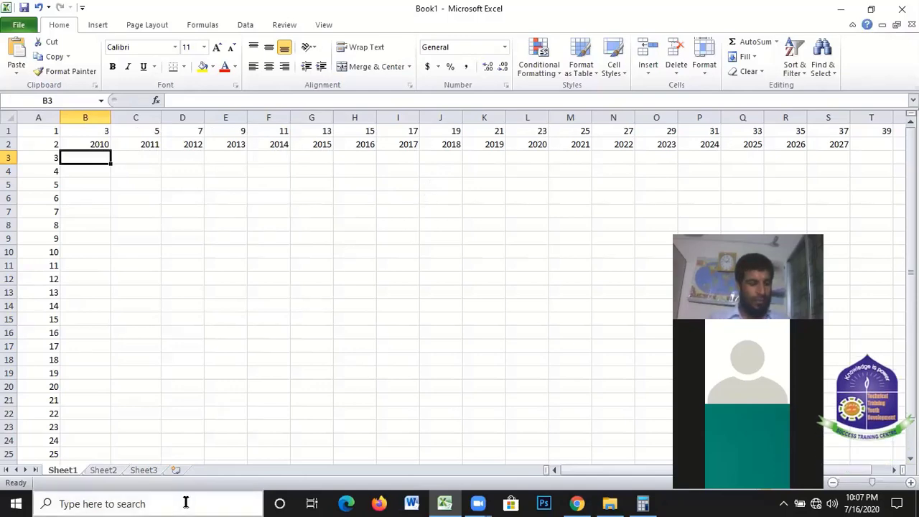
Select the whole worksheet and delete all its contents
key(ctrl+a)
key(Delete)
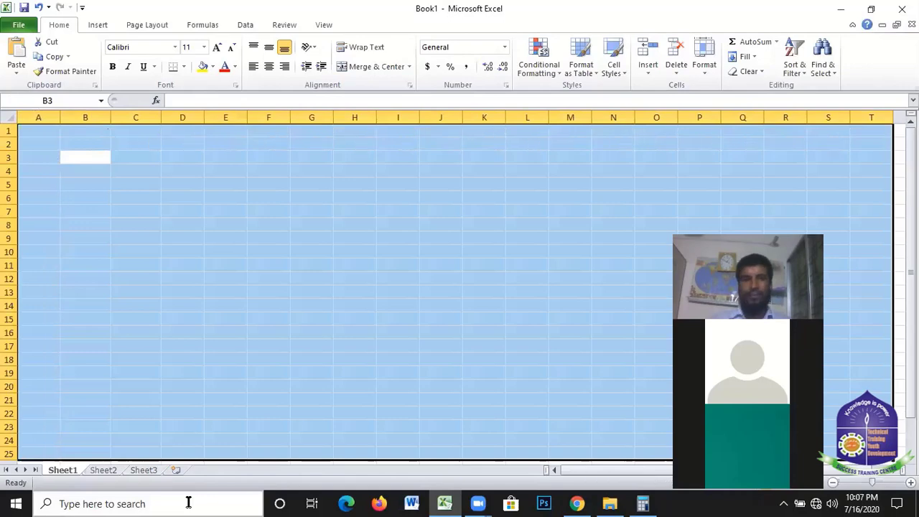
drag(207, 306, 205, 297)
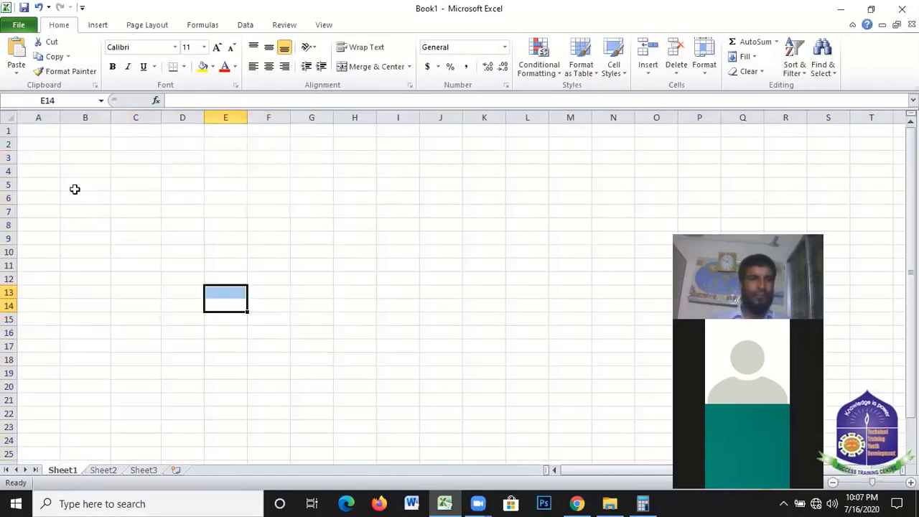
click(43, 132)
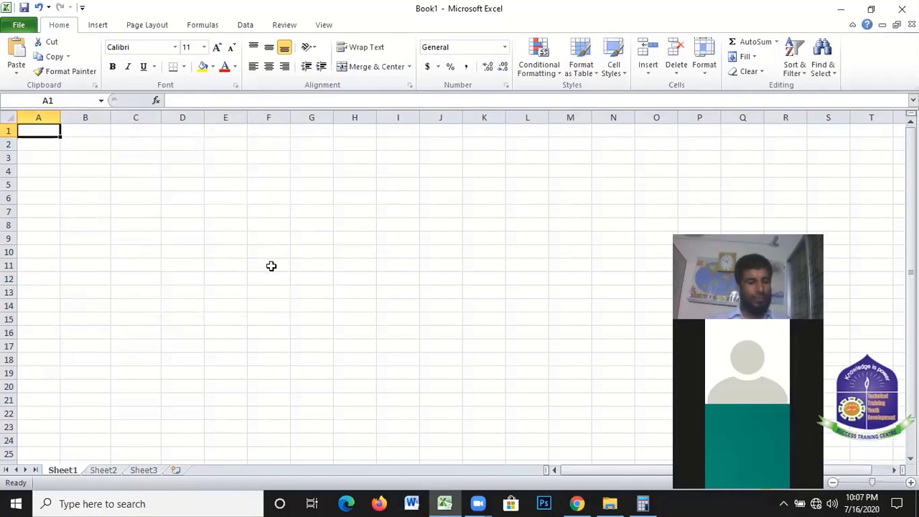
Apply Merge & Center to the whole sheet, undo it, and return to A1
key(ctrl+a)
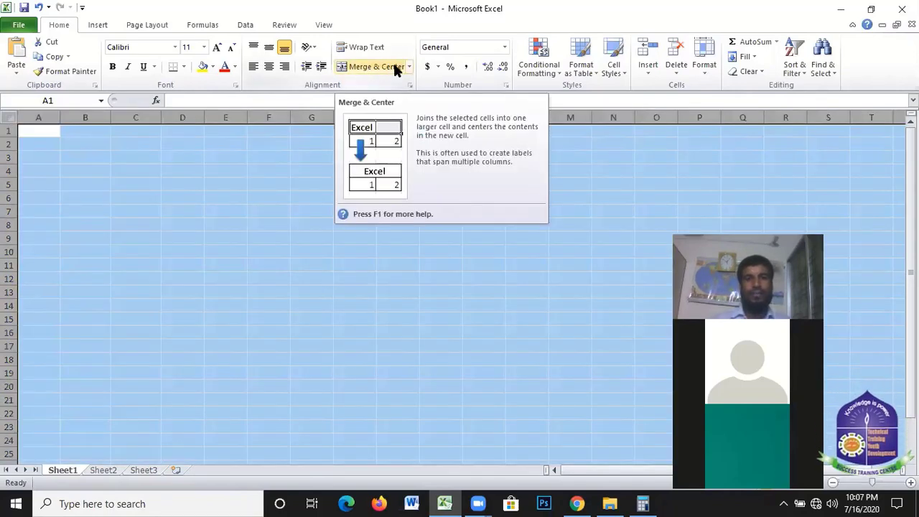
click(388, 69)
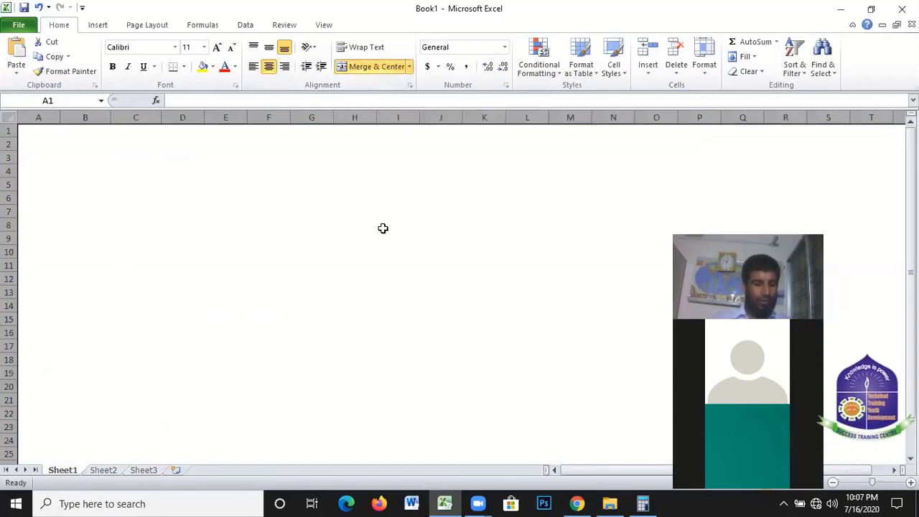
key(ctrl+z)
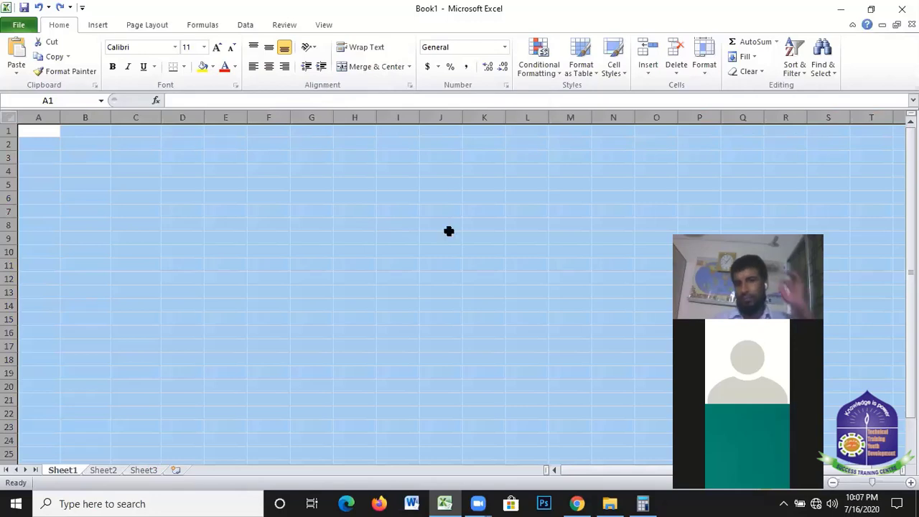
click(415, 237)
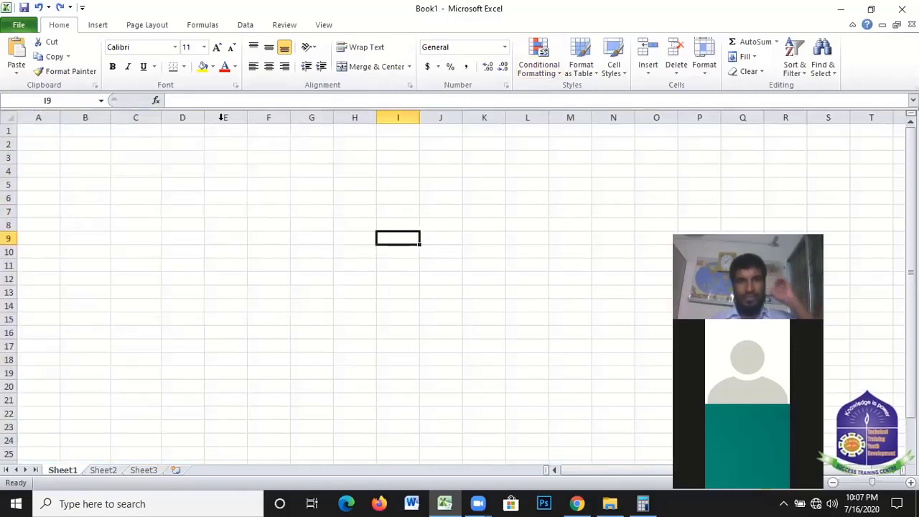
click(39, 134)
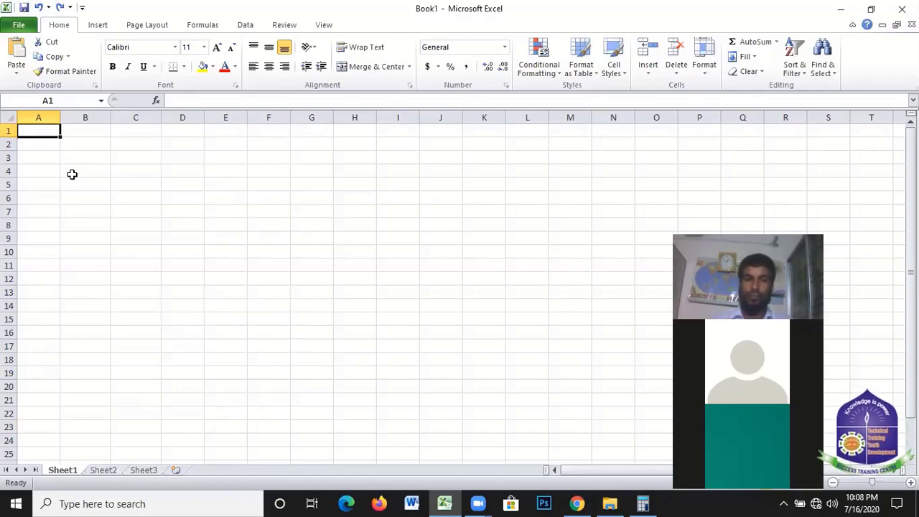
Enter 50 in A1 and 20 in A2, then start a formula with = in A3
text(5)
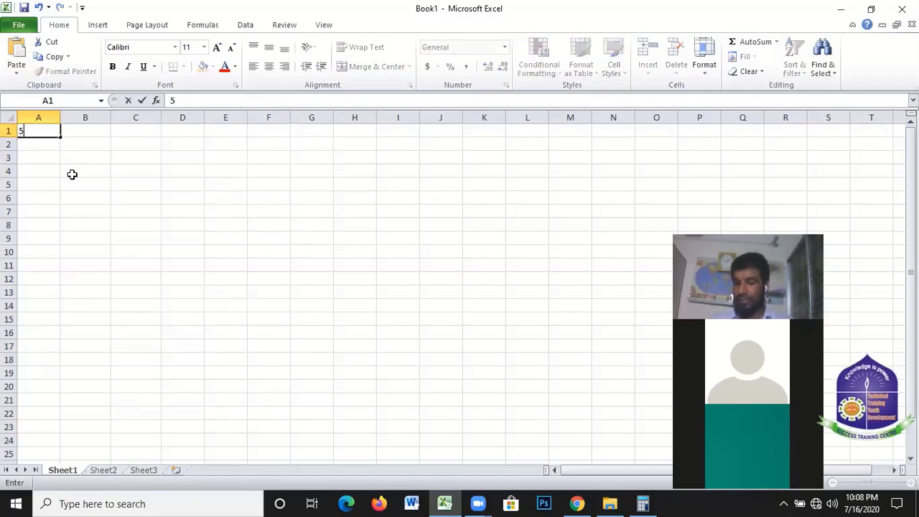
text(0)
key(Return)
text(2)
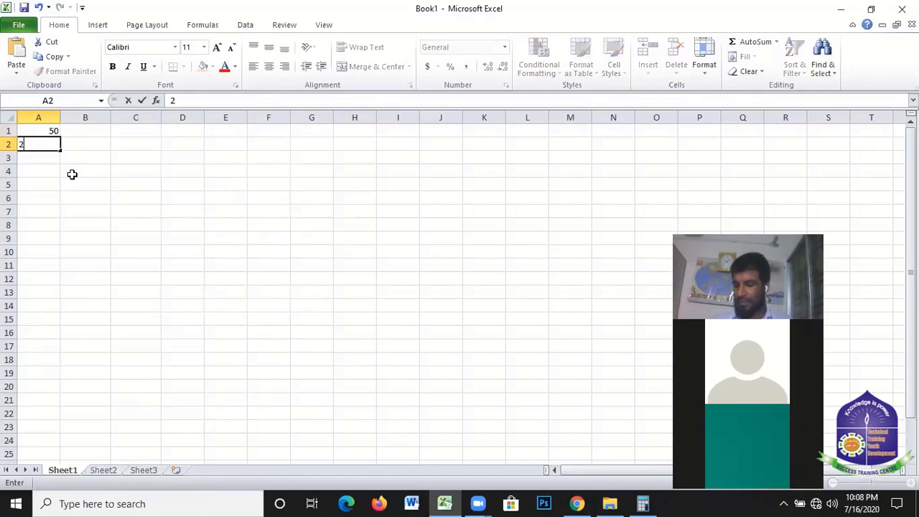
click(69, 175)
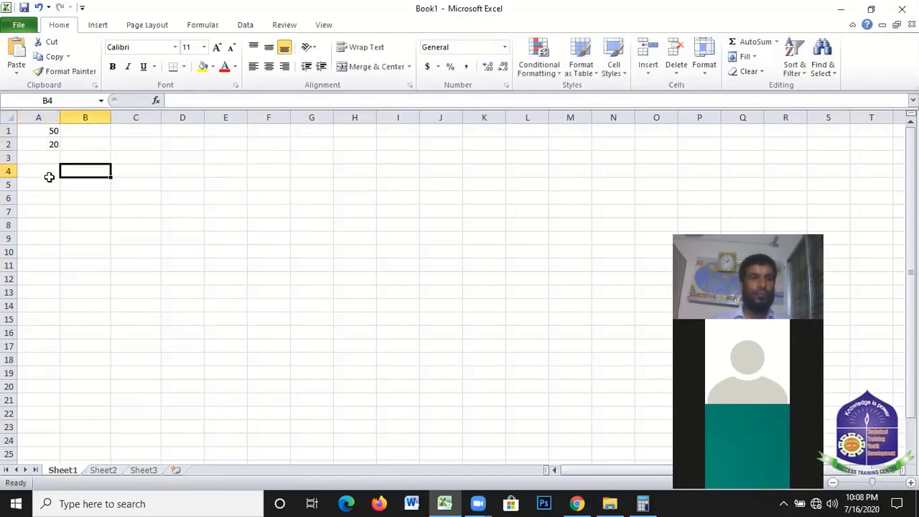
click(41, 157)
click(49, 130)
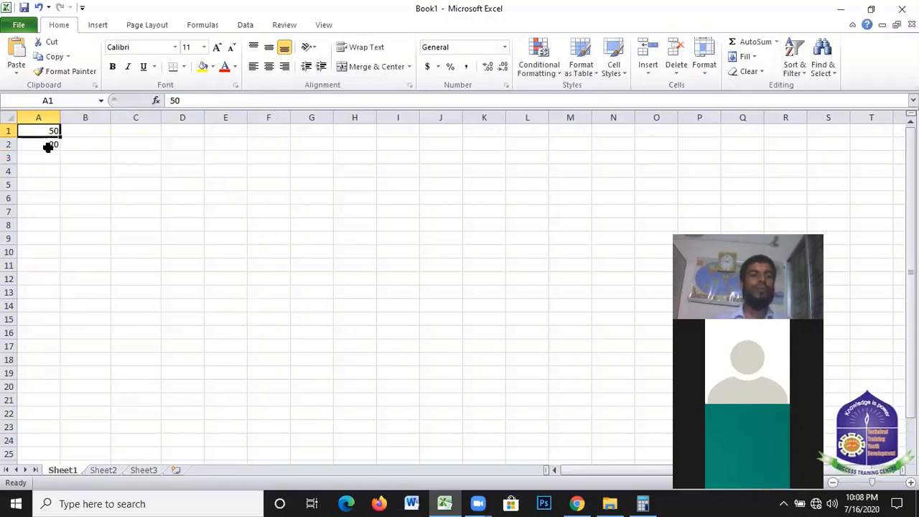
click(47, 161)
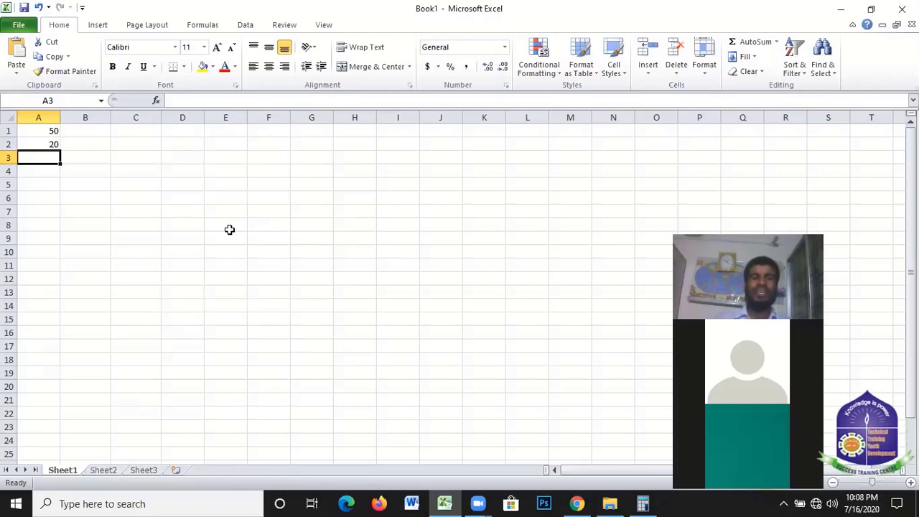
text(=)
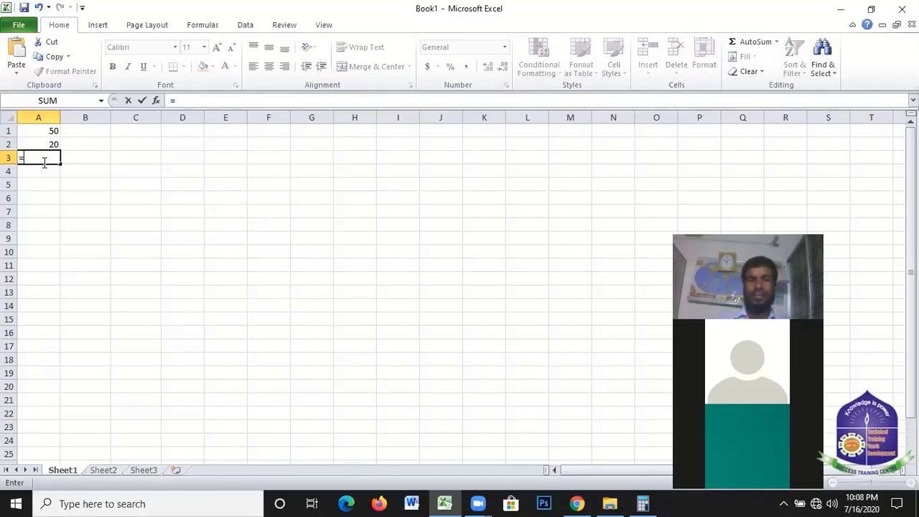
Complete the formula =A1+A2 in A3 so it shows 70
click(37, 131)
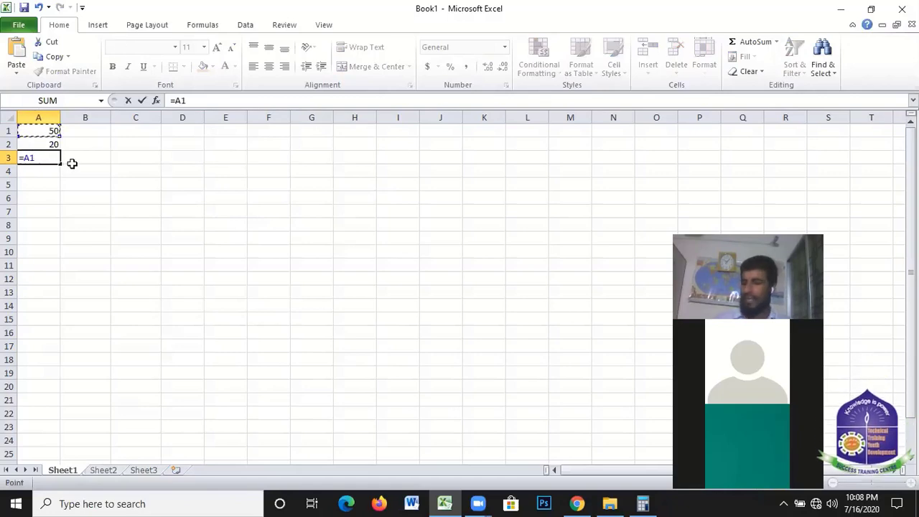
text(+)
click(41, 144)
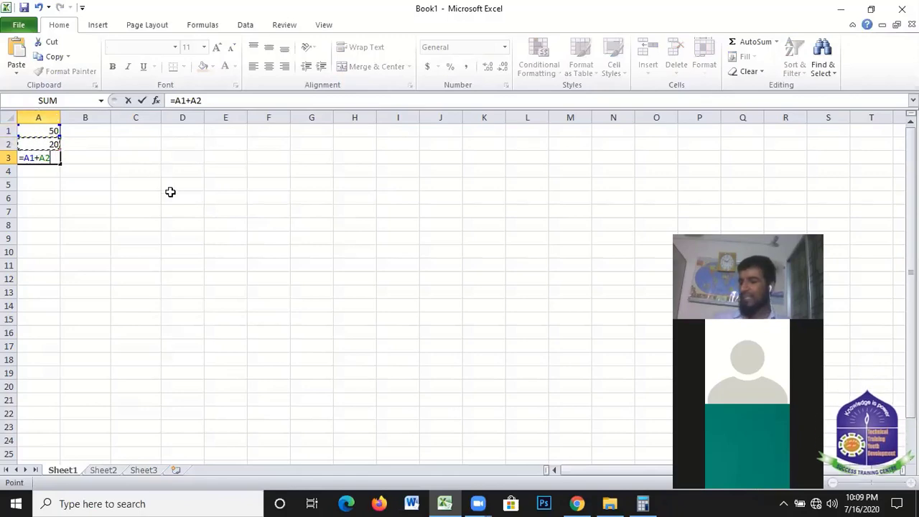
key(Return)
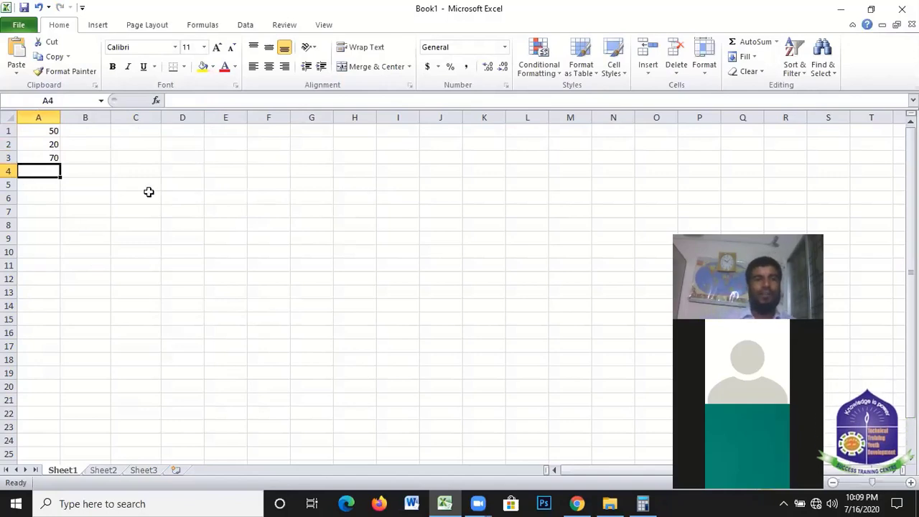
click(147, 196)
click(56, 159)
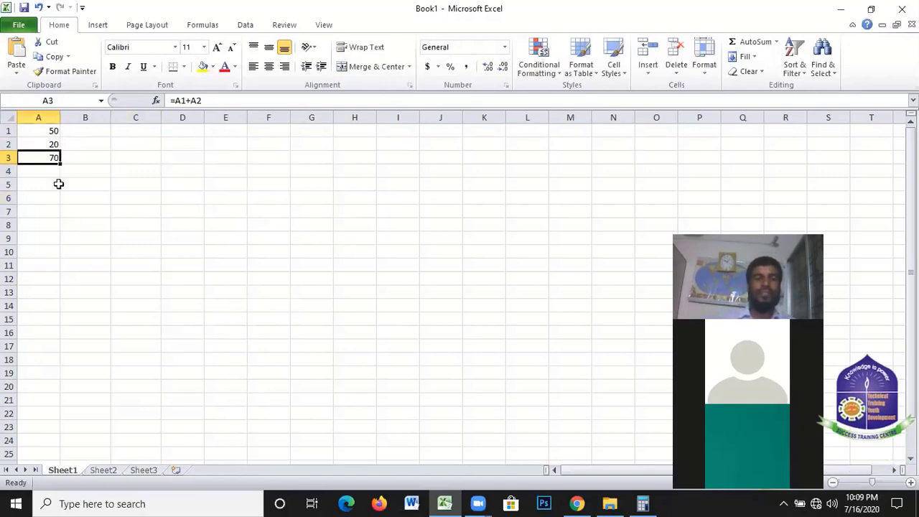
click(51, 172)
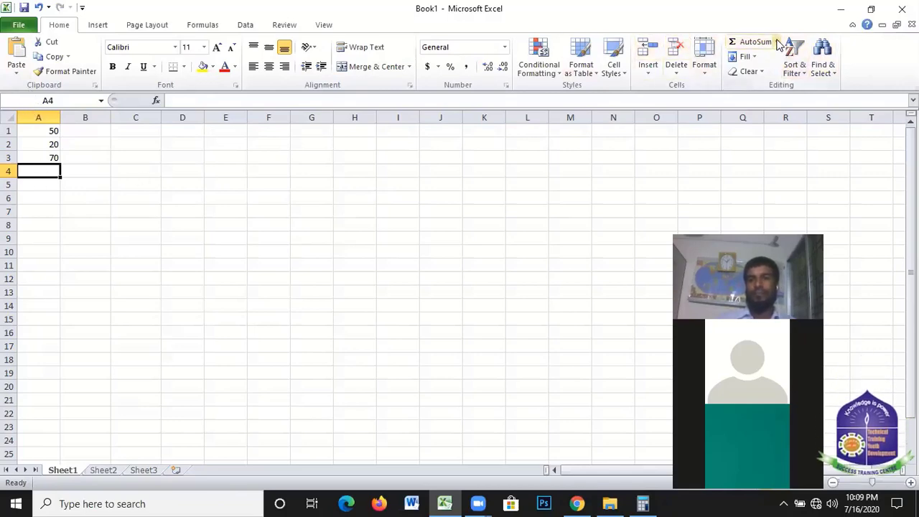
Insert =SUM(A1:A3) in A4 via AutoSum, giving 140
click(779, 43)
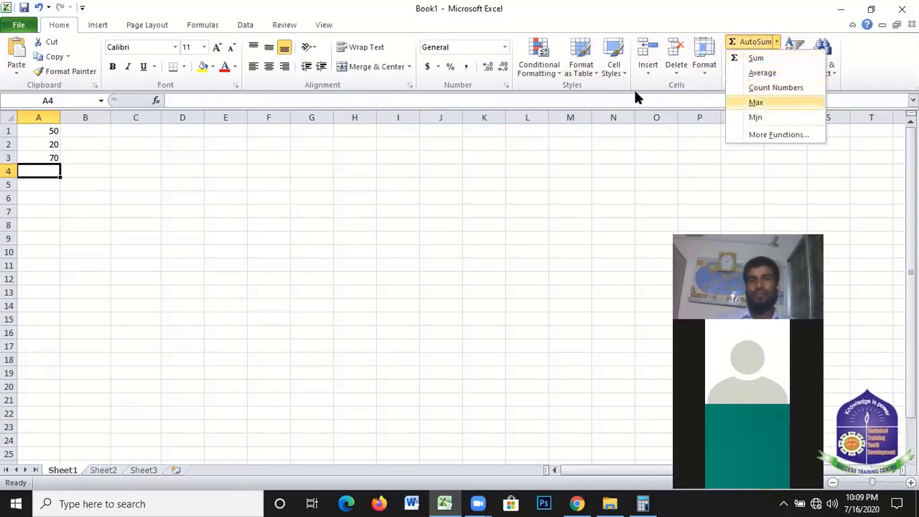
click(756, 58)
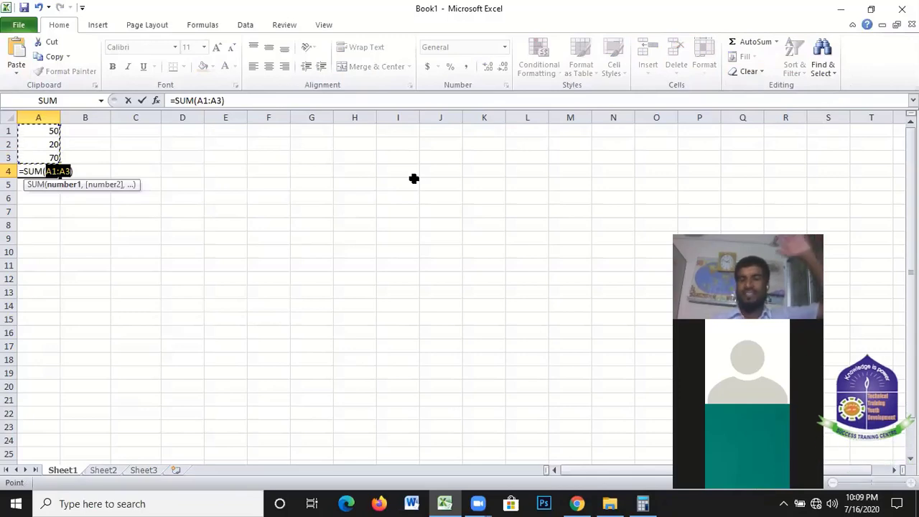
key(Return)
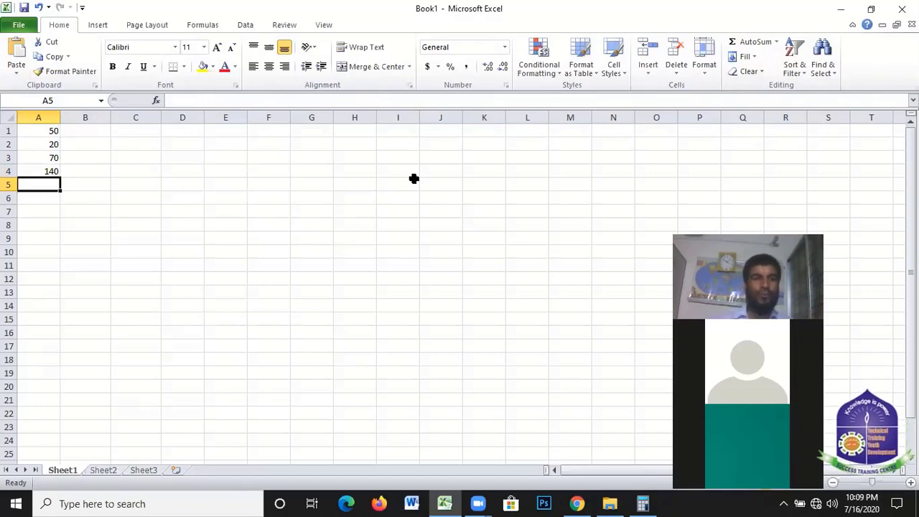
Enter 40 in cell B1
click(50, 171)
click(48, 186)
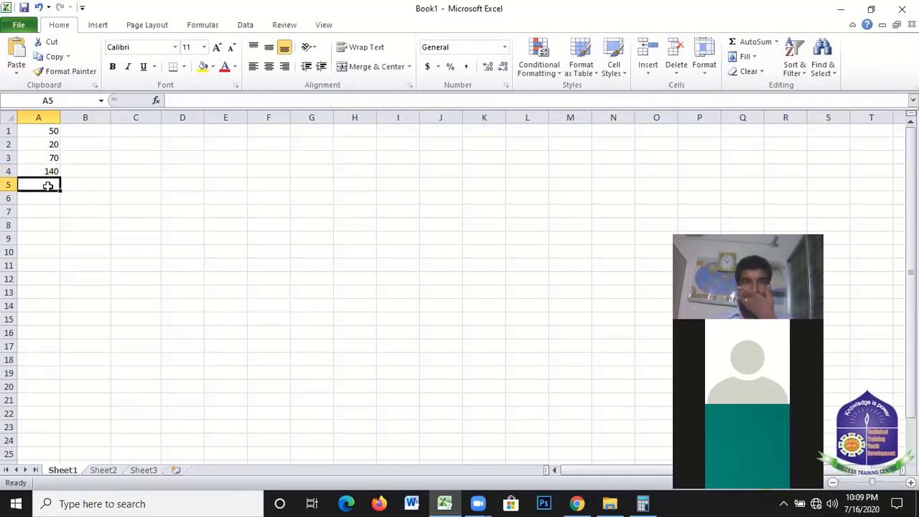
click(90, 128)
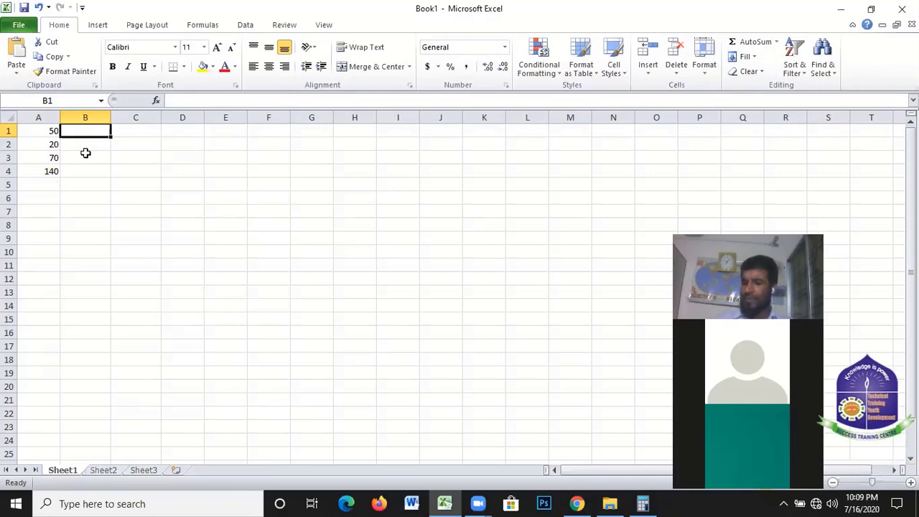
text(40)
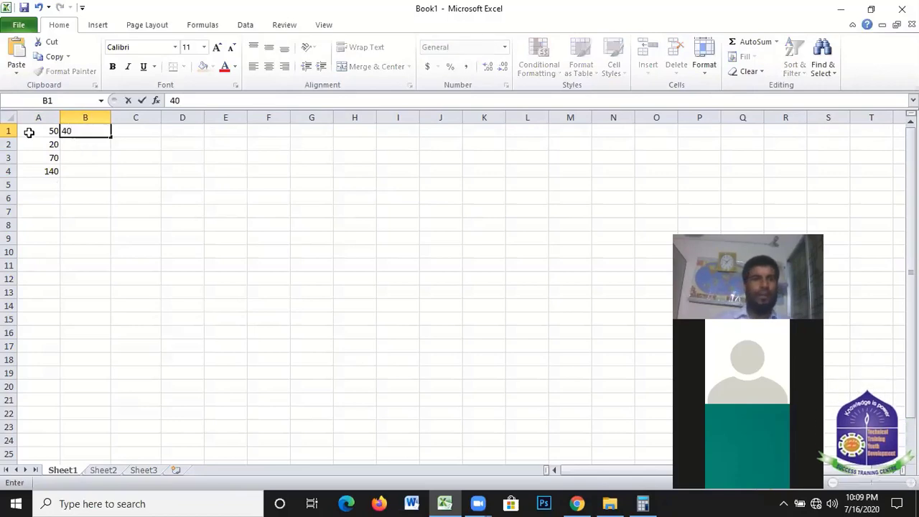
click(135, 132)
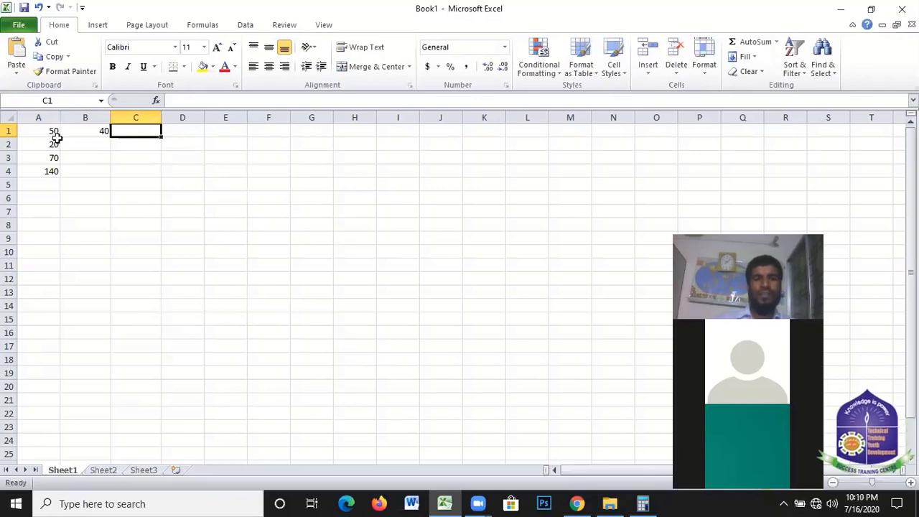
Enter =A1-B1 in C1 so it shows 10
text(=)
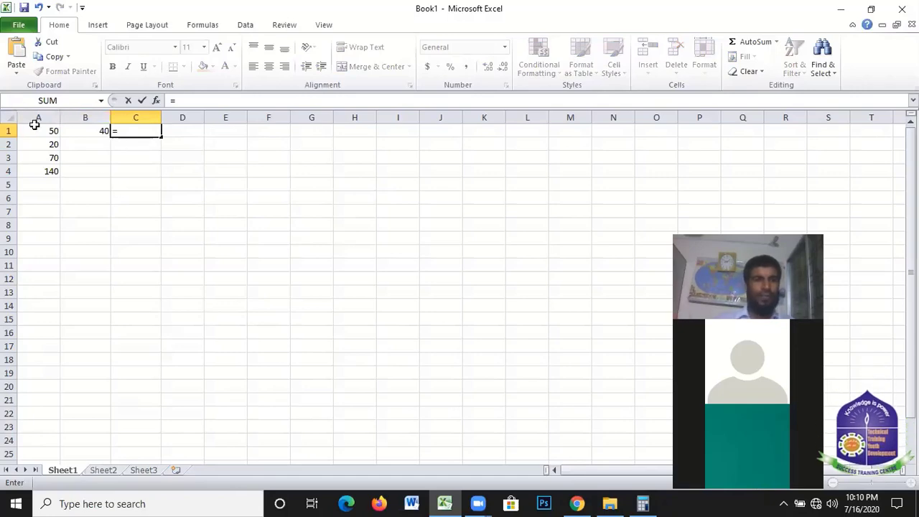
text(-)
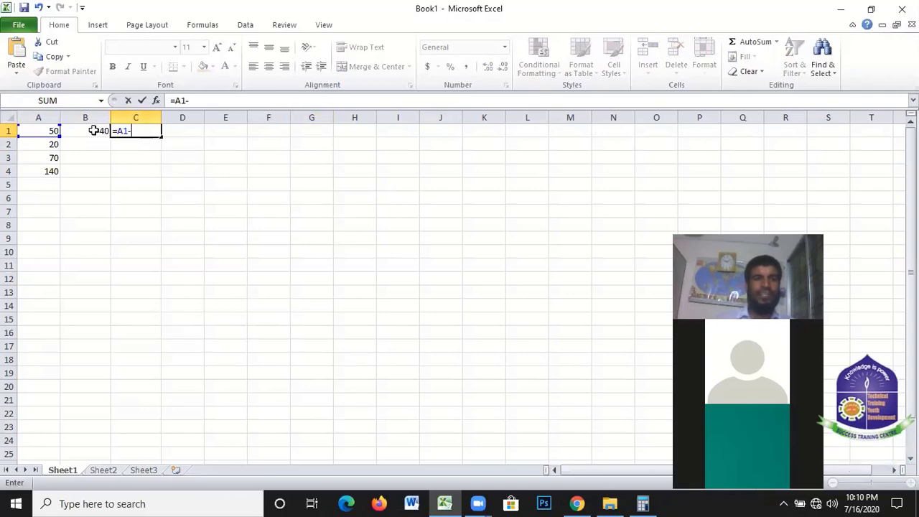
click(94, 130)
key(Return)
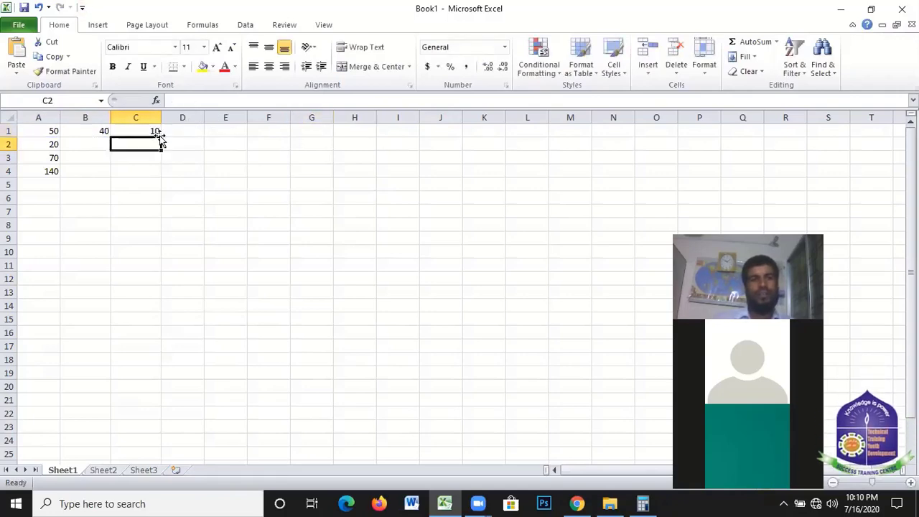
click(143, 131)
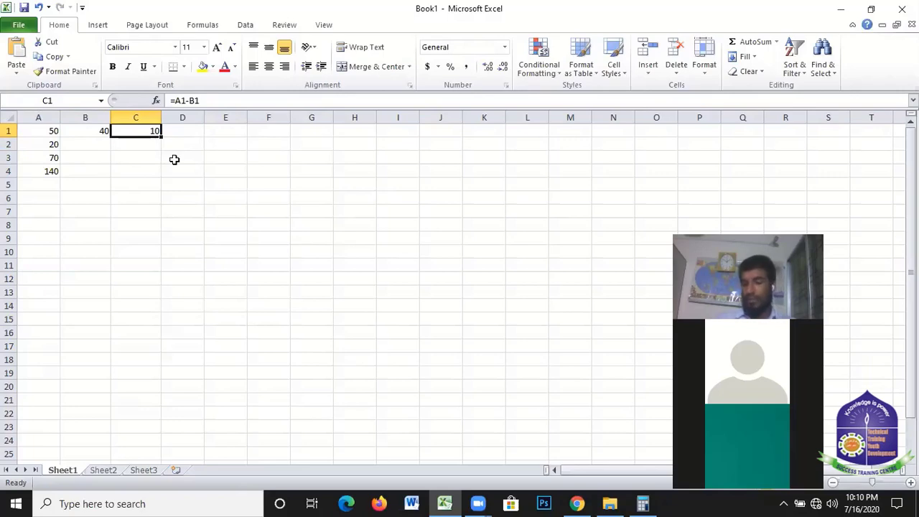
Clear C1 and insert the AutoSum Average of A1:A4, 70, into A5
key(Delete)
click(130, 156)
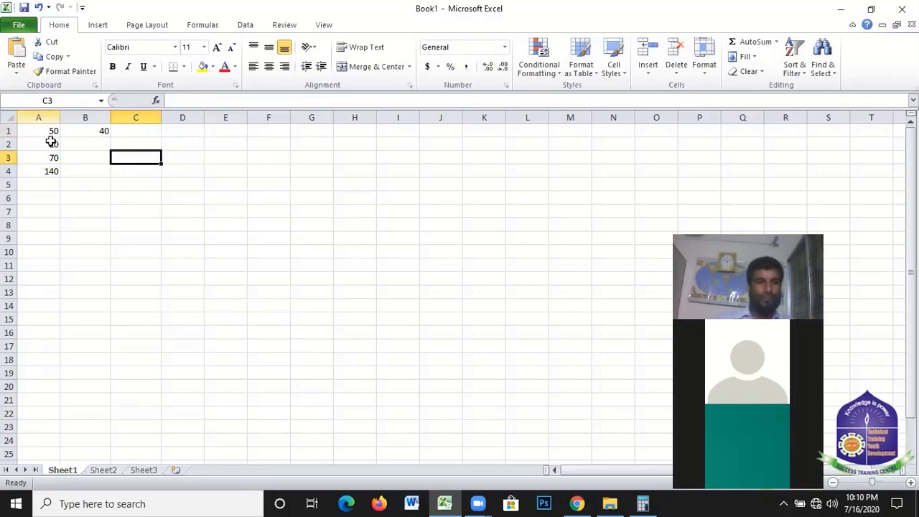
click(50, 182)
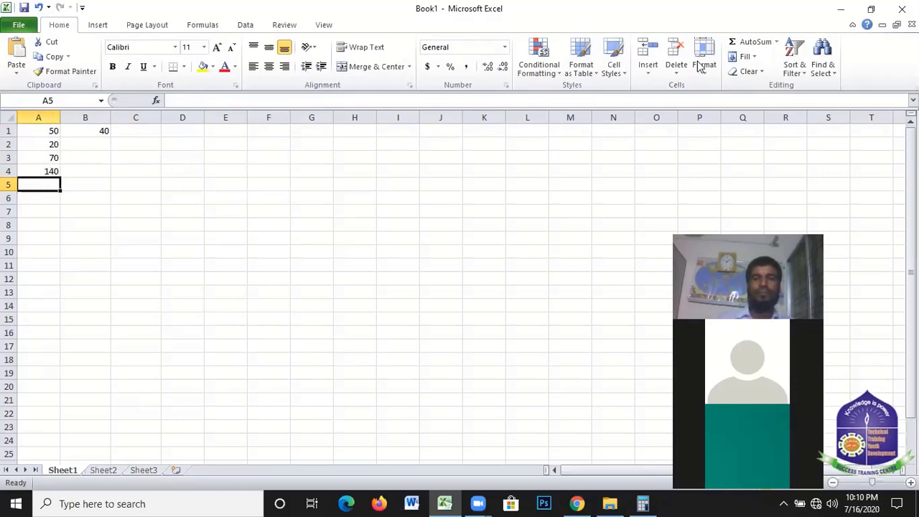
click(777, 42)
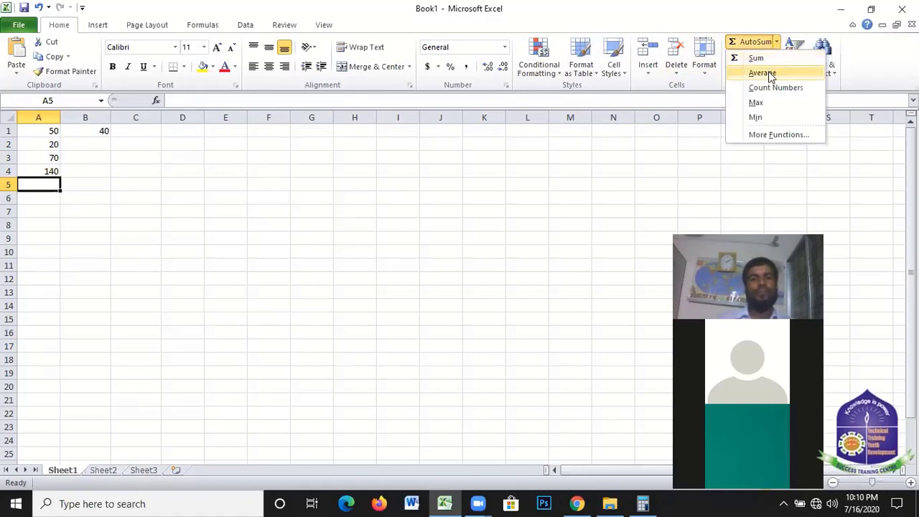
click(762, 72)
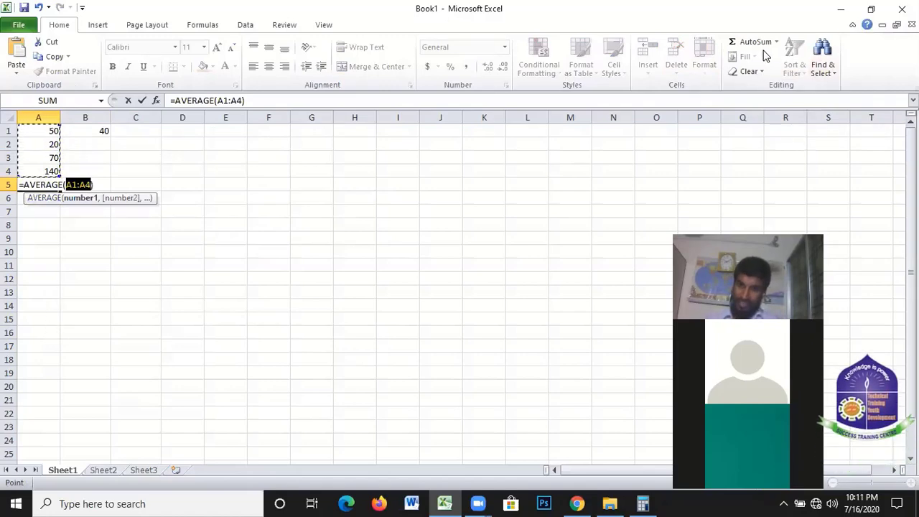
key(Return)
Discard the stray entry in A6 and reselect A6 for the next summary function
text(.)
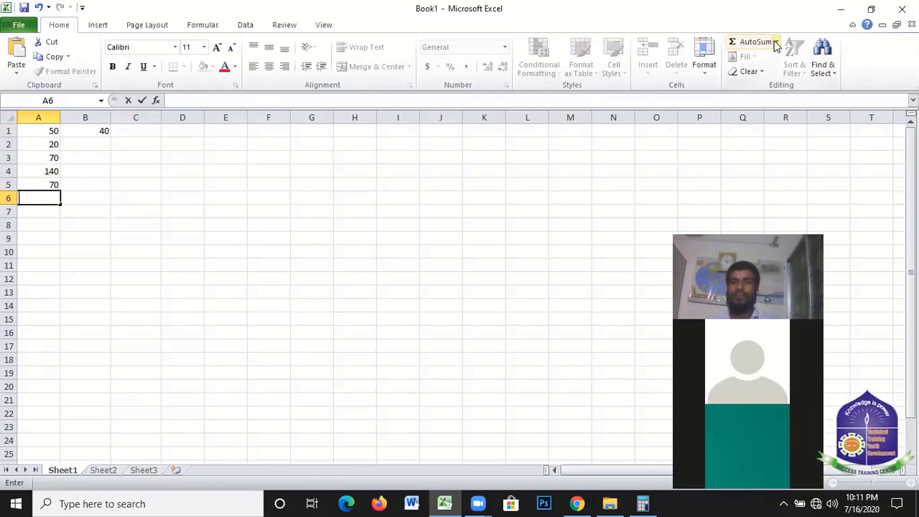
click(286, 242)
click(45, 198)
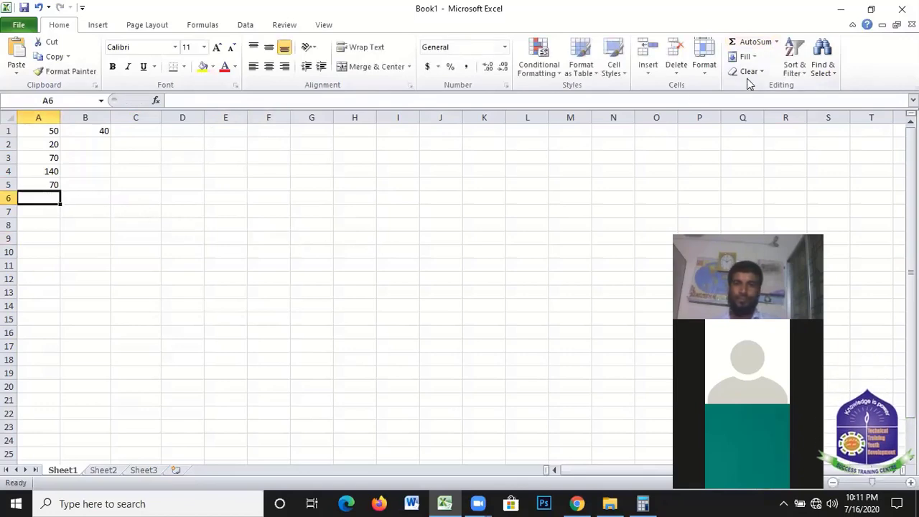
click(776, 43)
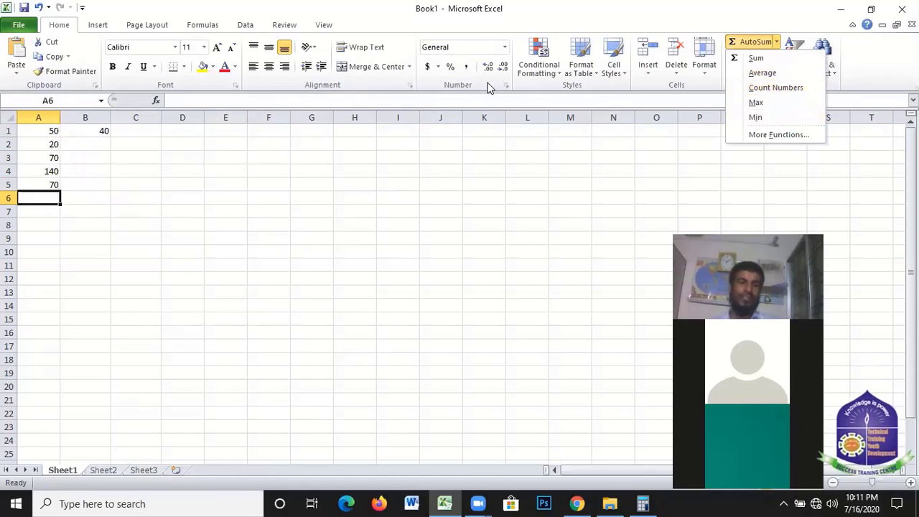
Insert Count Numbers of A1:A5 into A6, showing 5
click(795, 87)
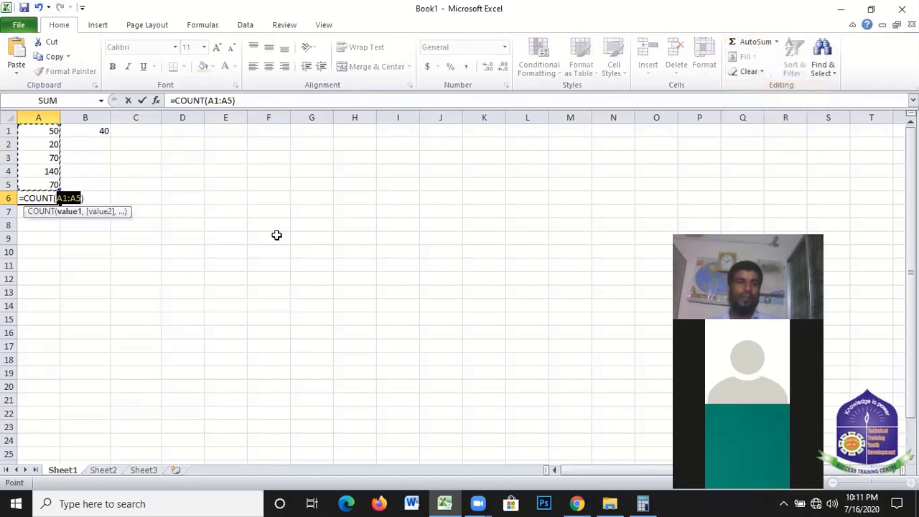
key(Return)
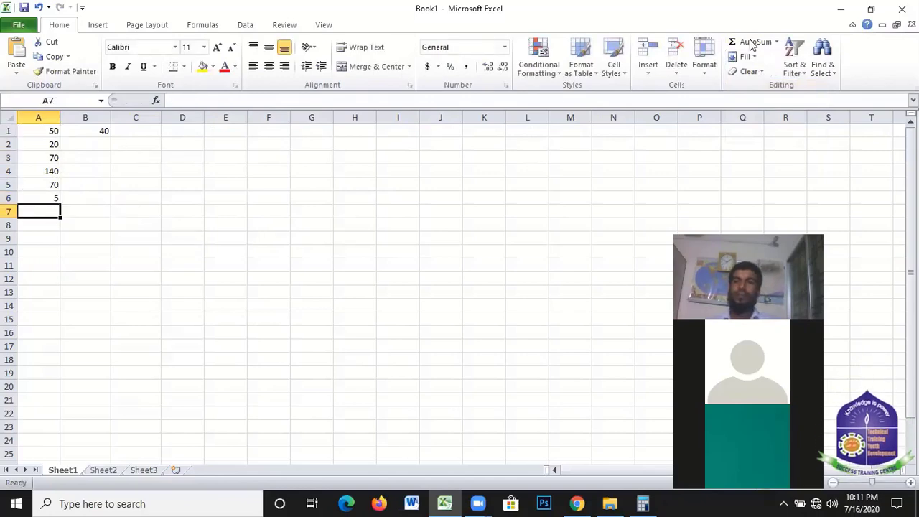
click(225, 306)
Insert =MAX(A1:A6) into A7, showing 140
click(58, 211)
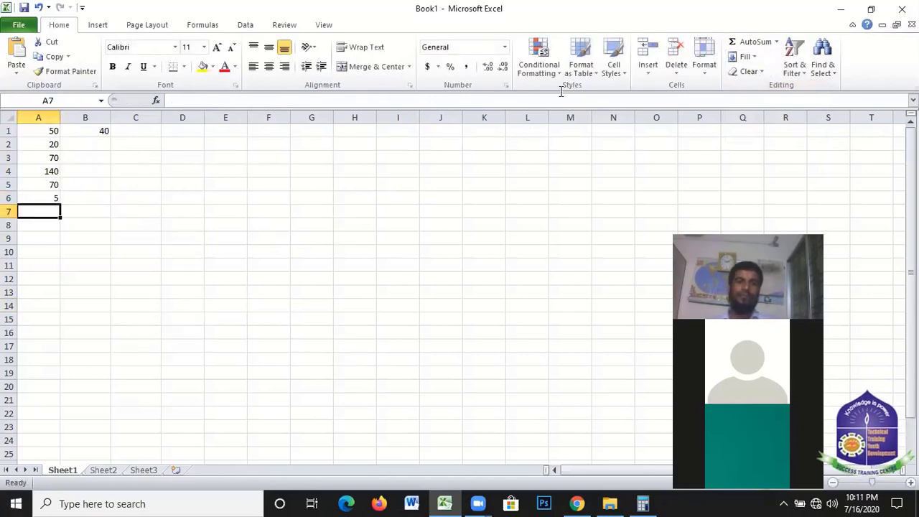
click(778, 42)
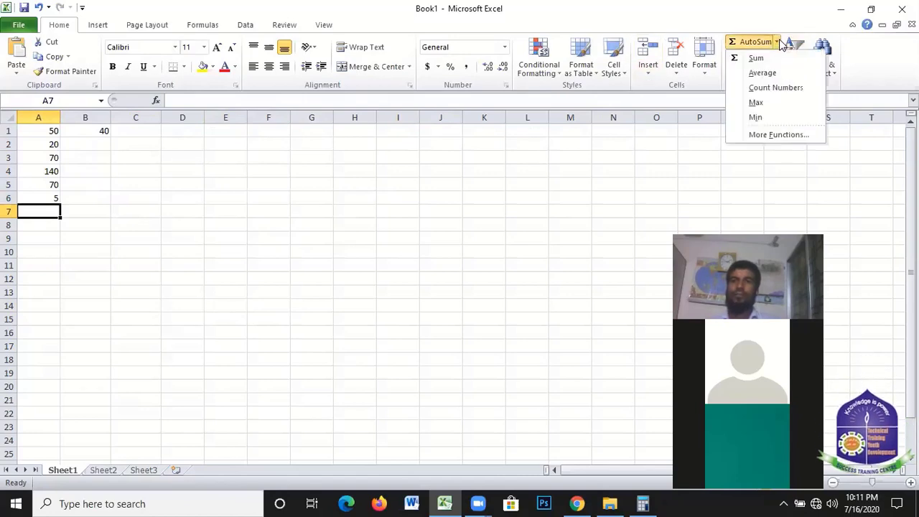
click(771, 106)
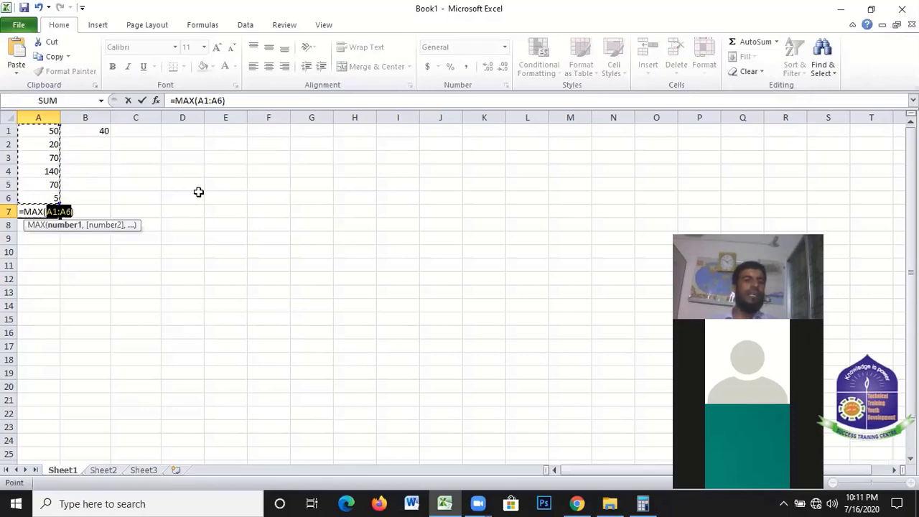
key(Return)
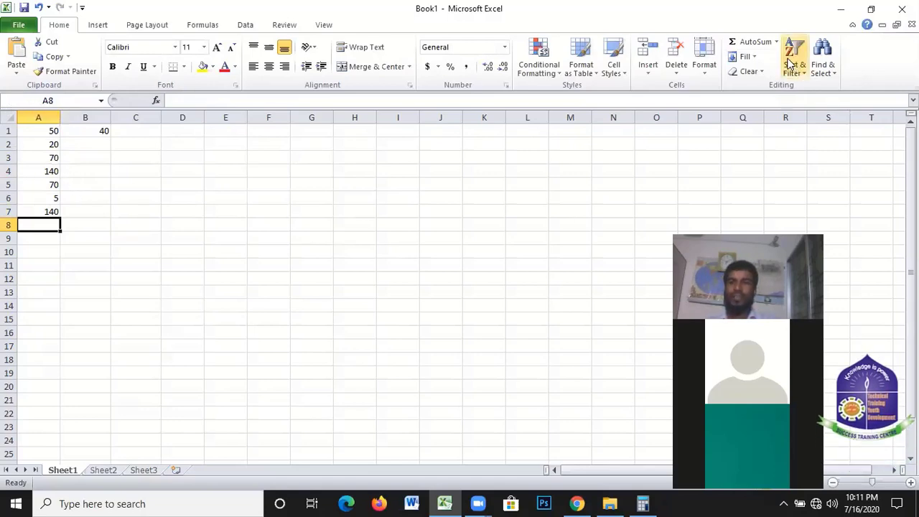
click(153, 243)
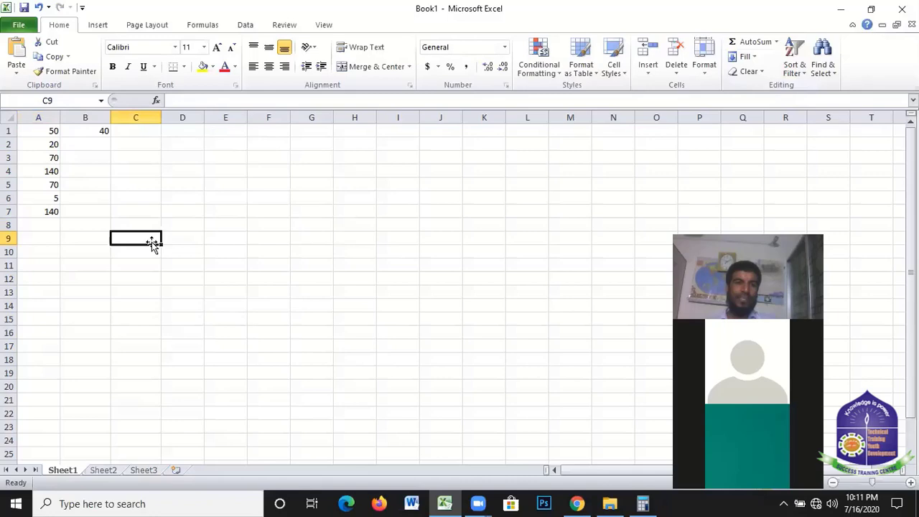
Insert the AutoSum Min of A1:A7 into A8, showing 5
click(49, 227)
click(777, 41)
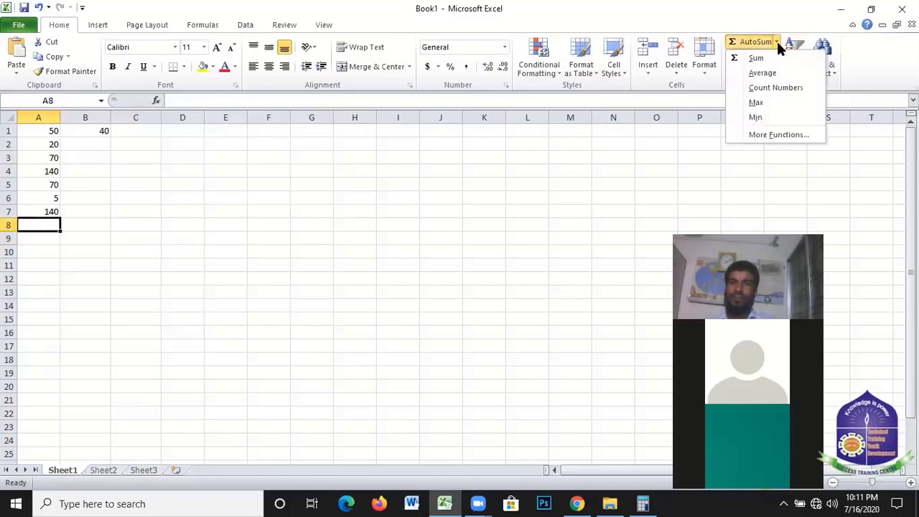
click(756, 117)
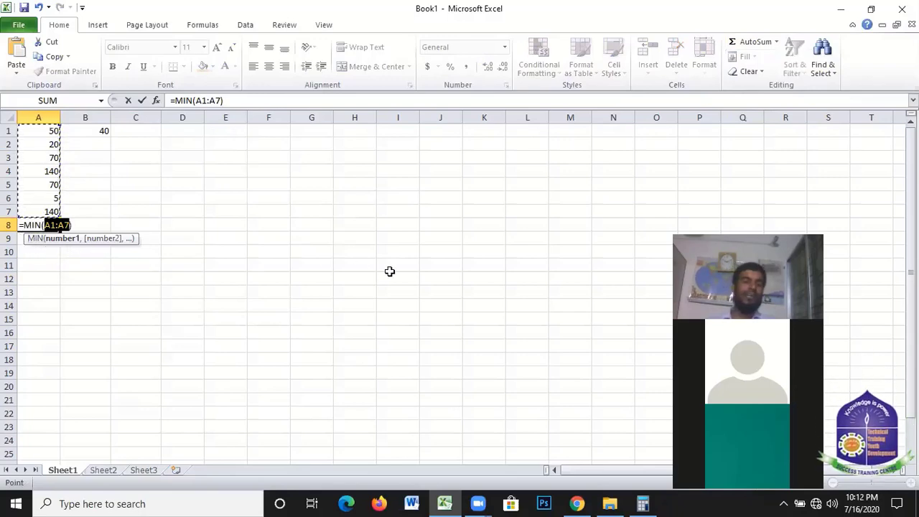
key(Return)
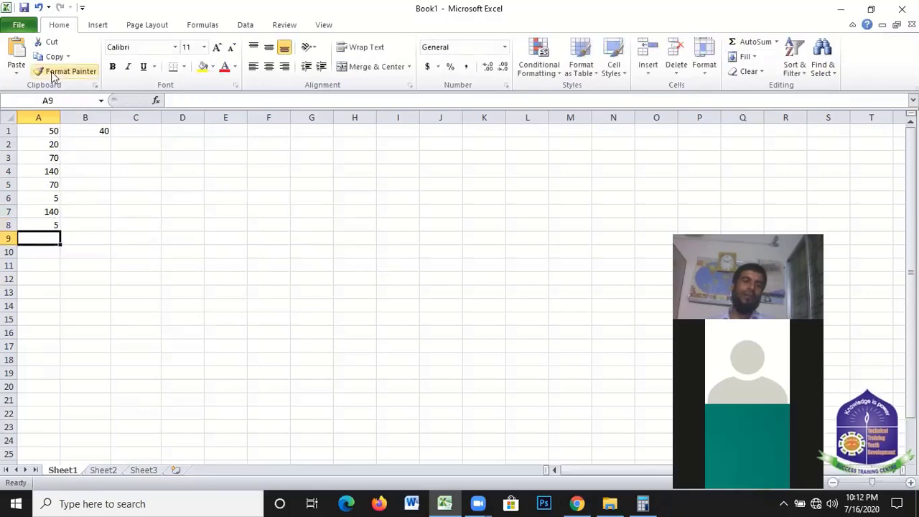
click(778, 43)
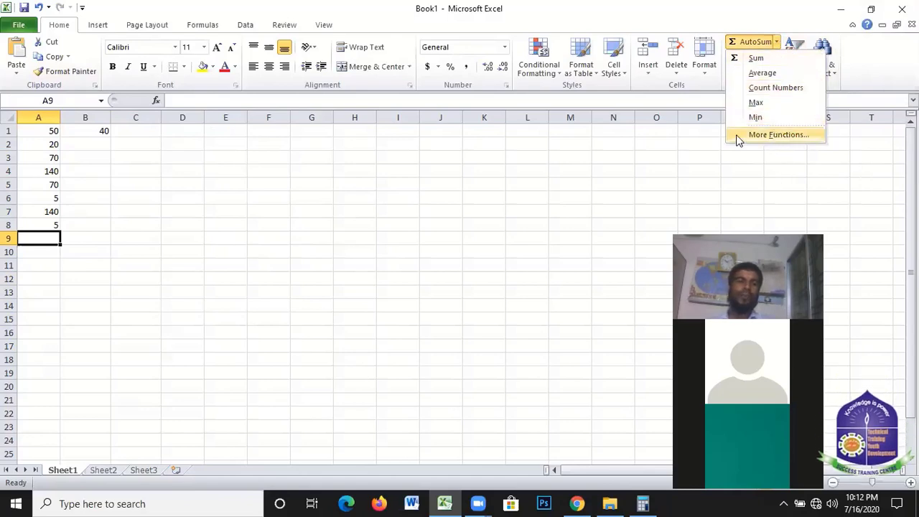
click(468, 205)
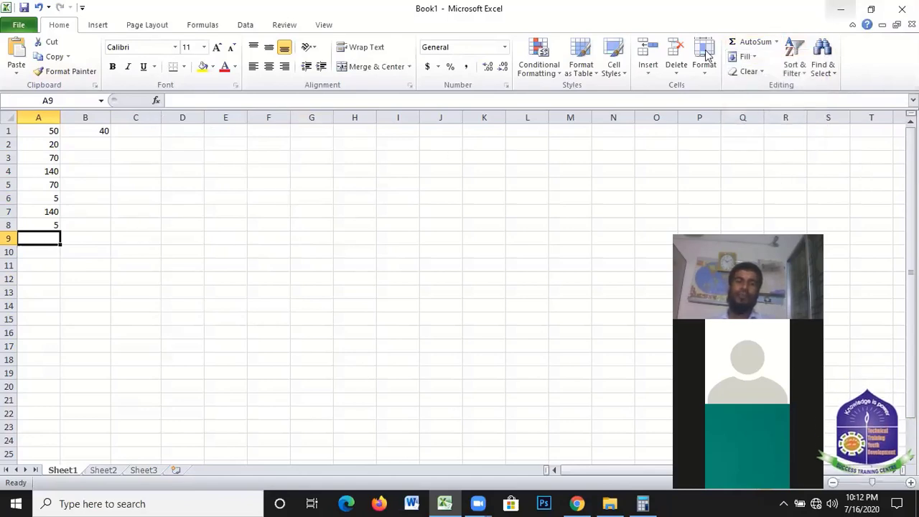
click(101, 204)
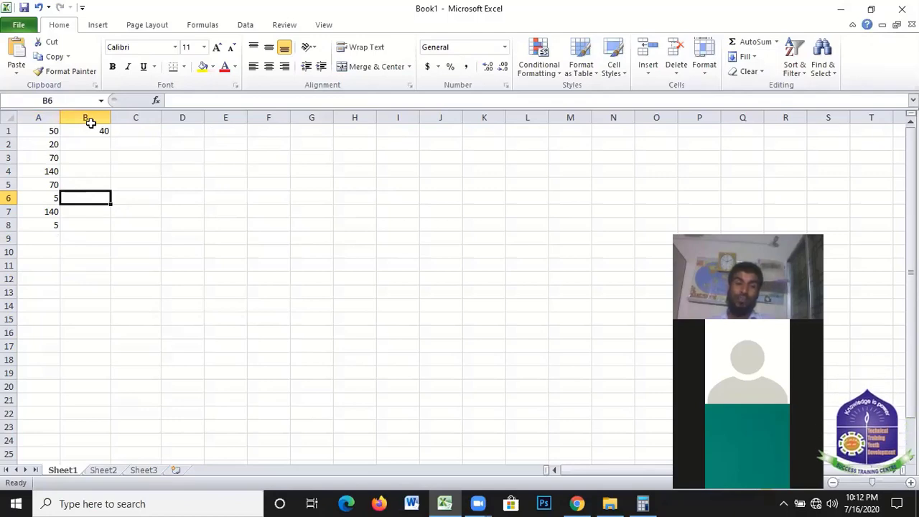
Enter =A1*B1 in C1 so it shows 2000
click(45, 132)
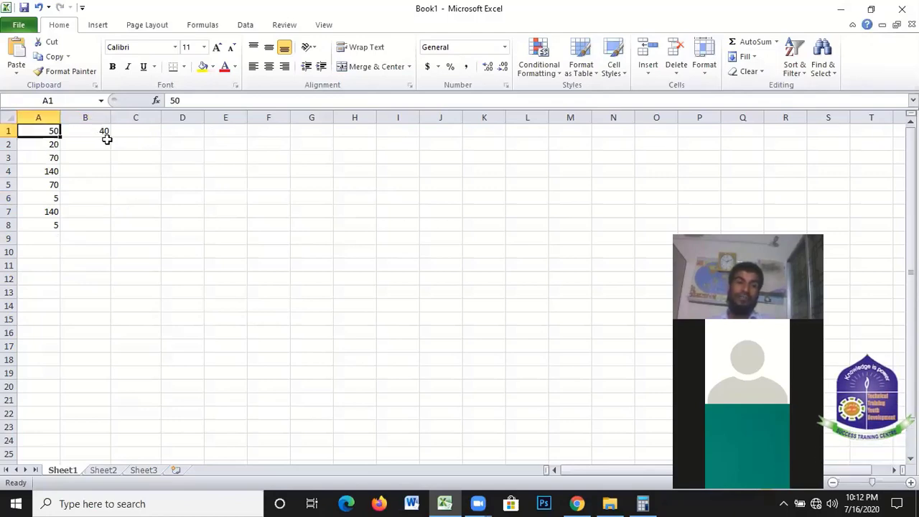
click(94, 132)
click(127, 131)
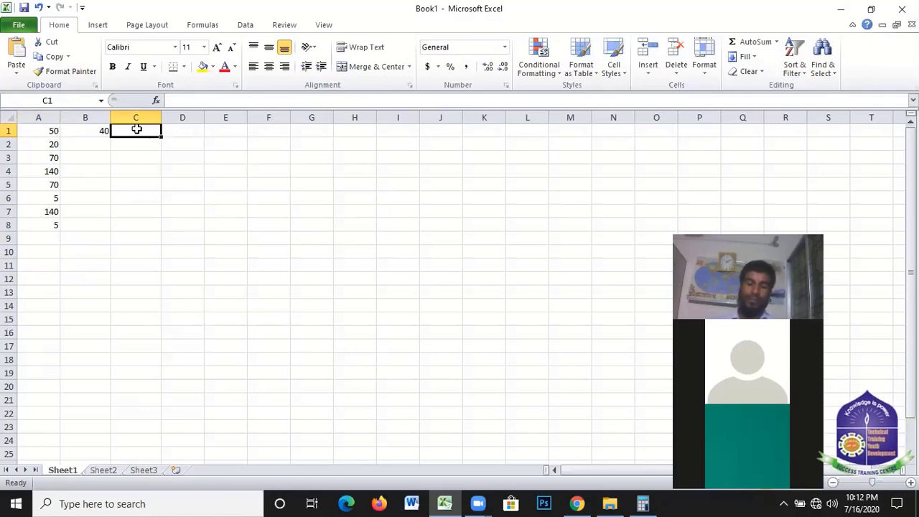
text(=)
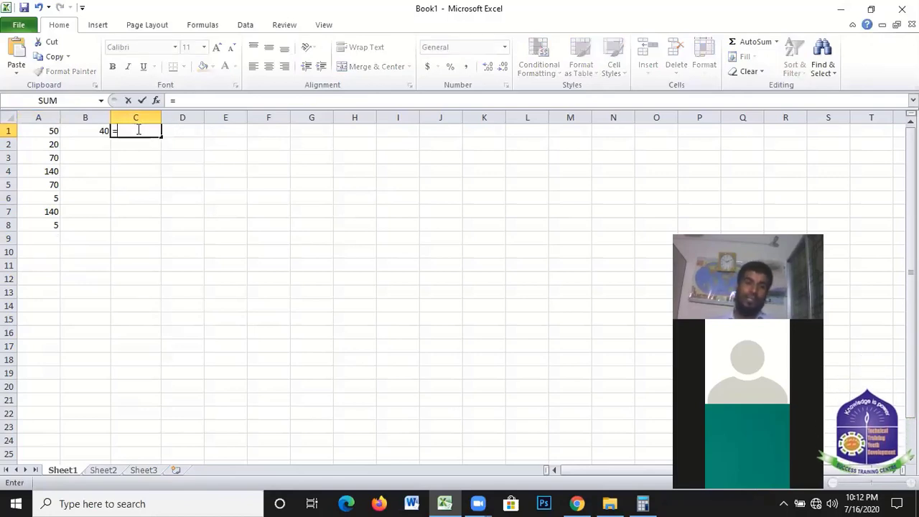
click(54, 133)
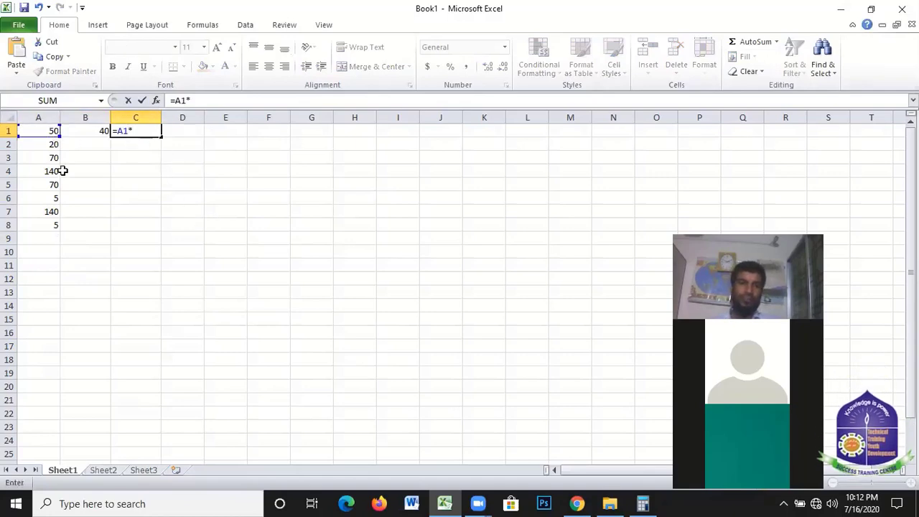
click(94, 133)
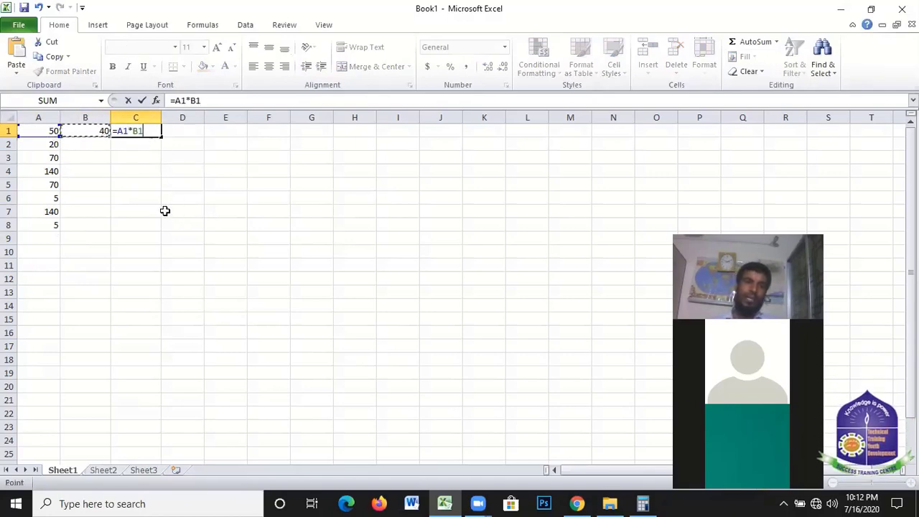
key(Return)
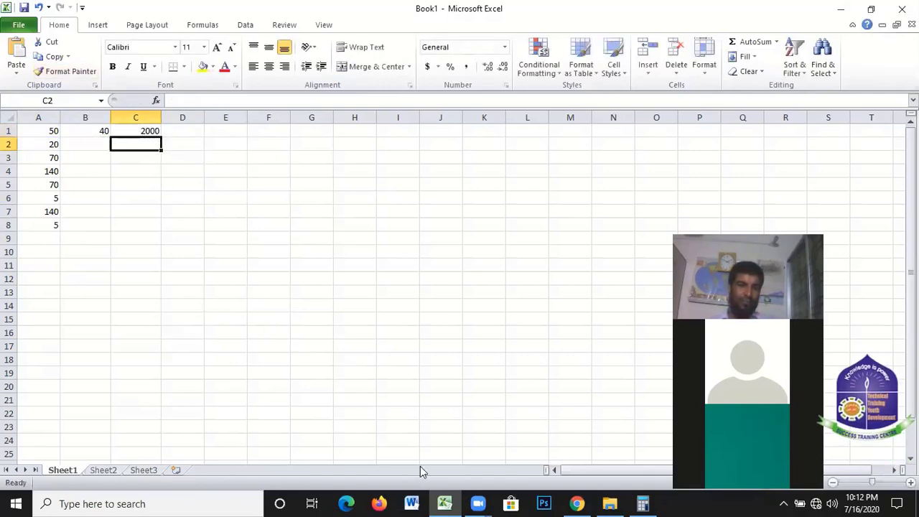
Open the Windows Start menu to look for Calculator
click(16, 503)
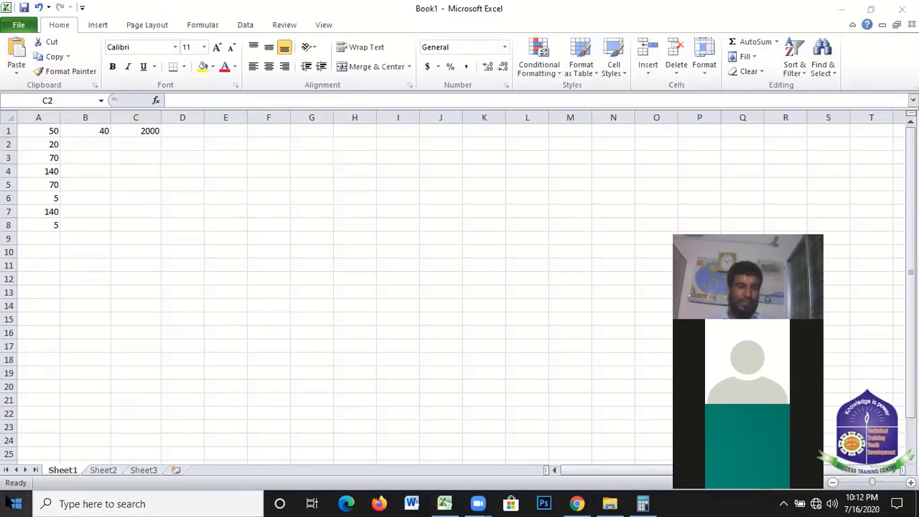
click(17, 502)
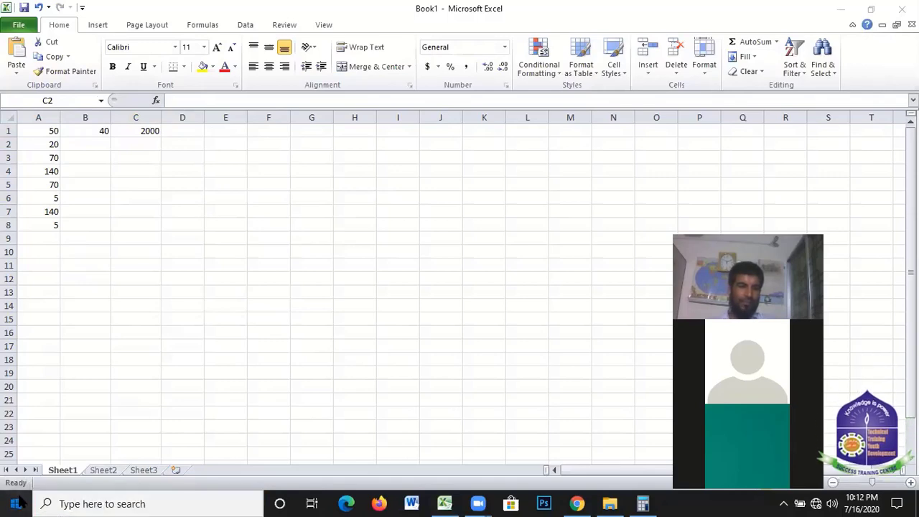
click(18, 503)
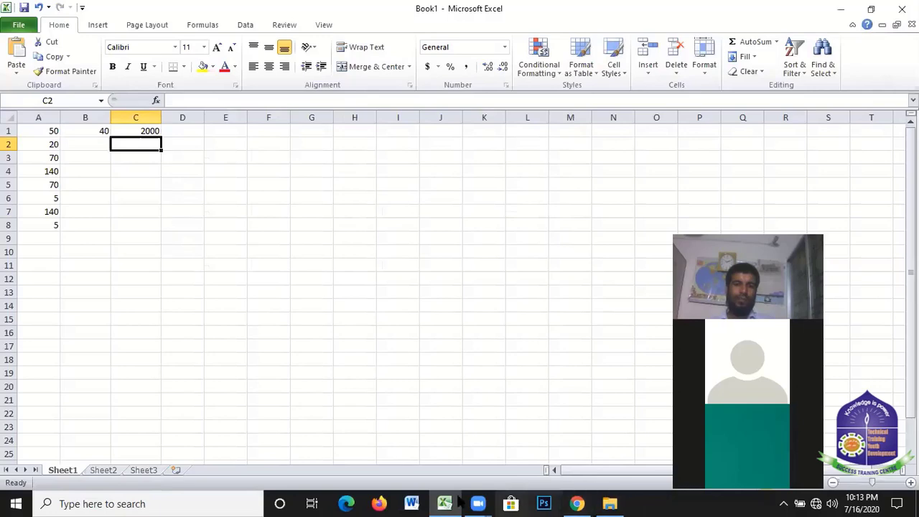
click(14, 503)
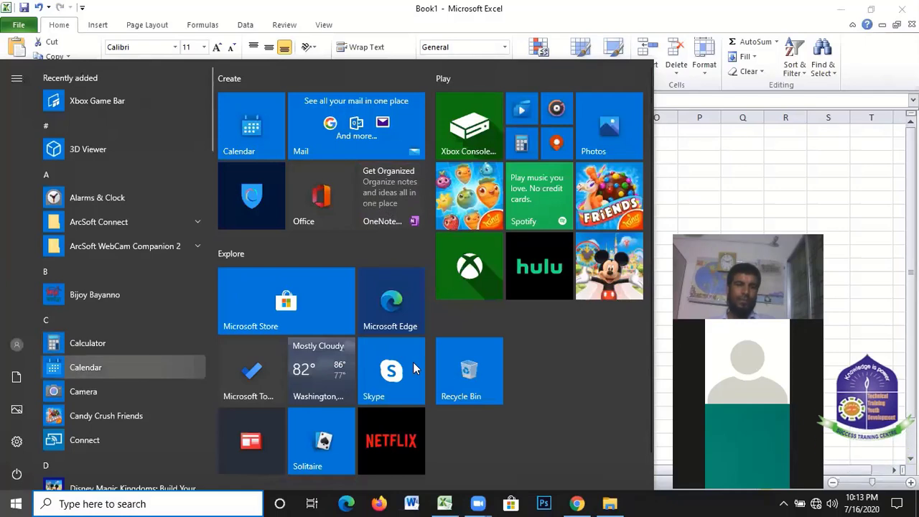
Launch Calculator, confirm 50 × 40 = 2,000, and minimize it back to Excel
click(242, 203)
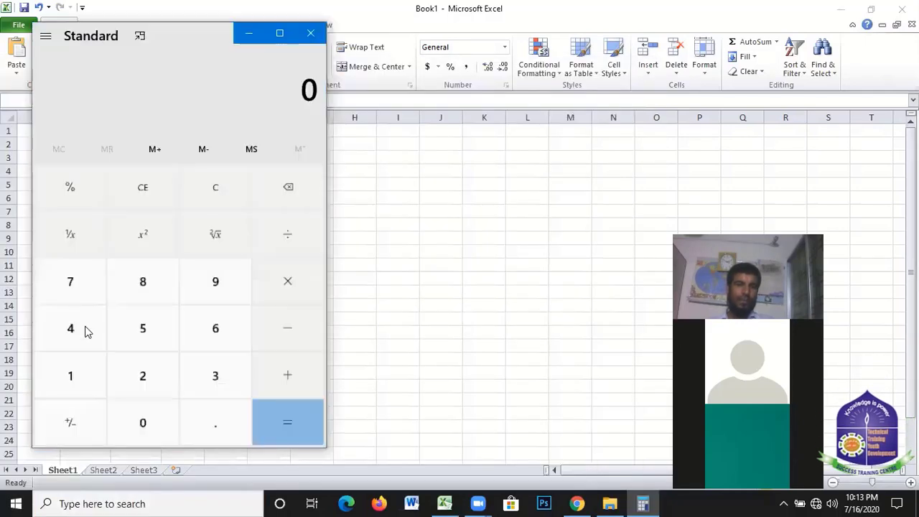
click(144, 332)
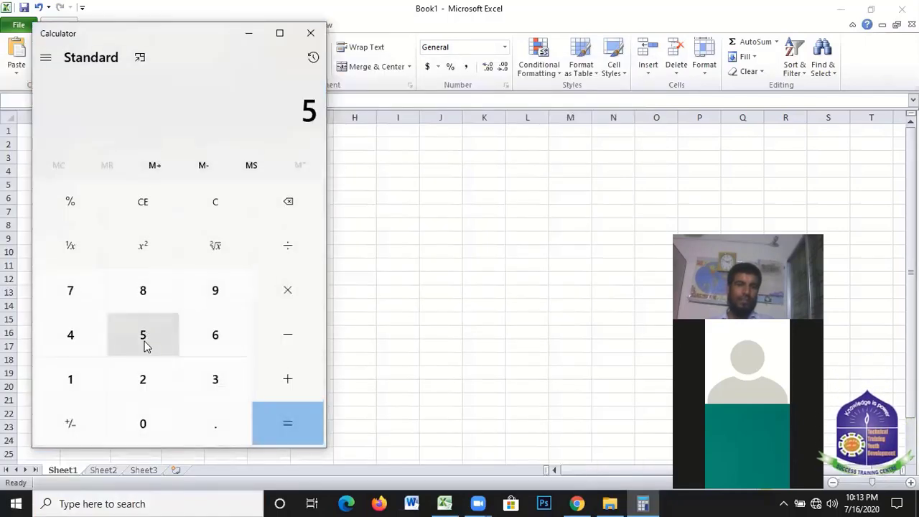
click(144, 424)
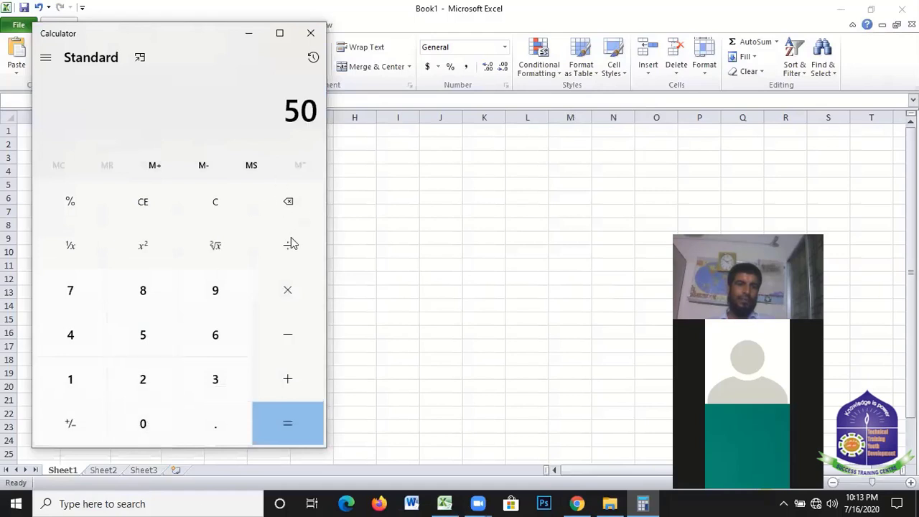
click(290, 289)
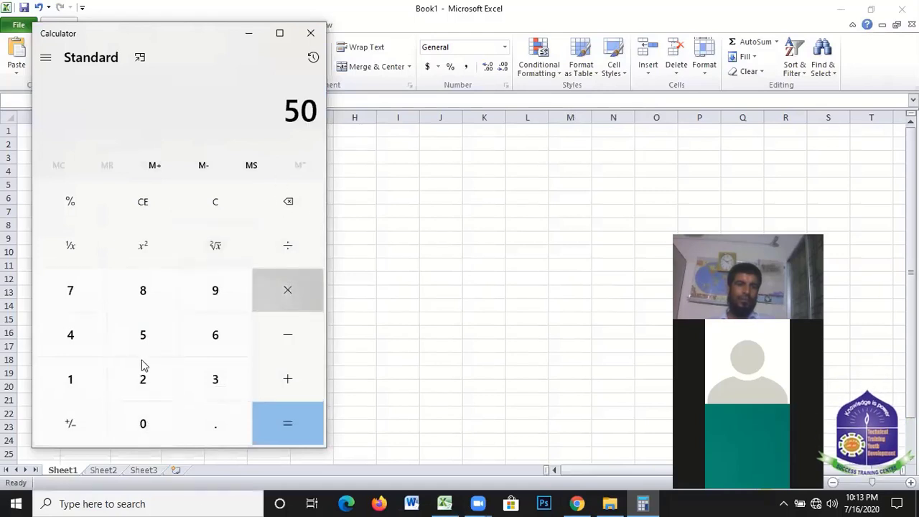
click(76, 343)
click(147, 425)
click(287, 423)
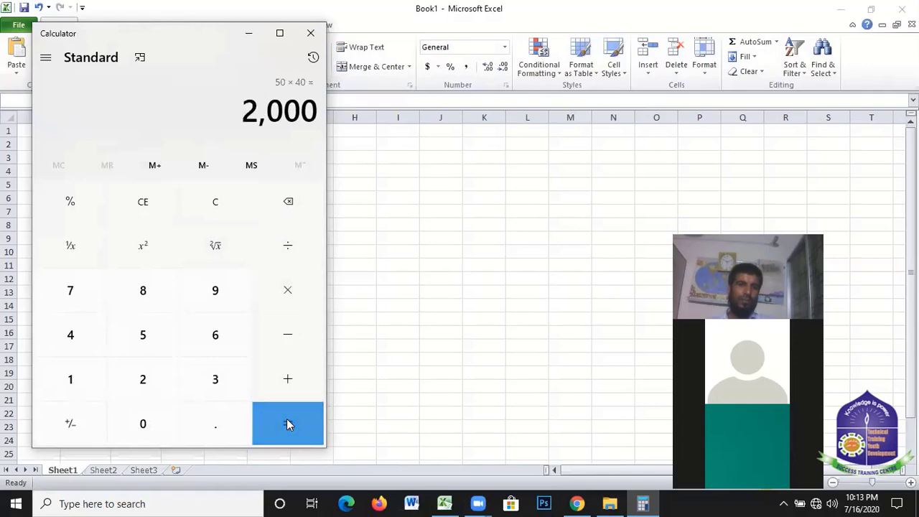
click(249, 33)
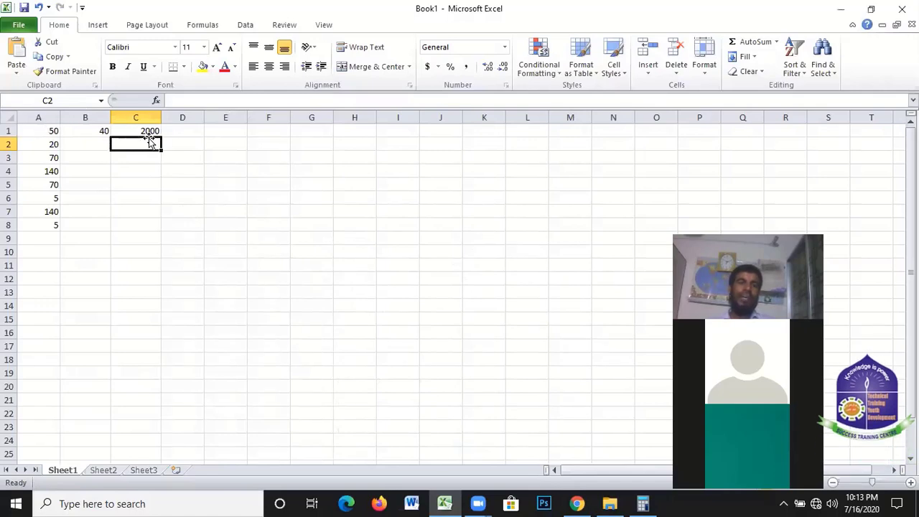
click(178, 130)
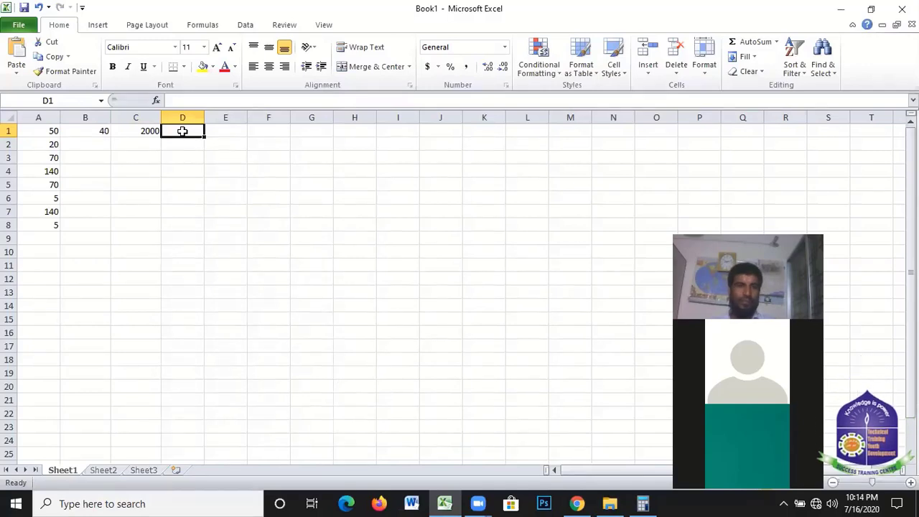
text(=)
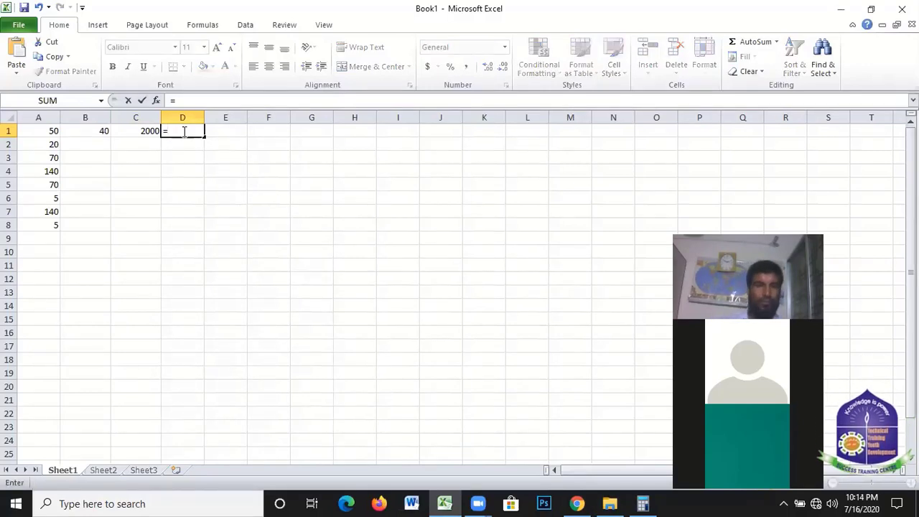
text(p)
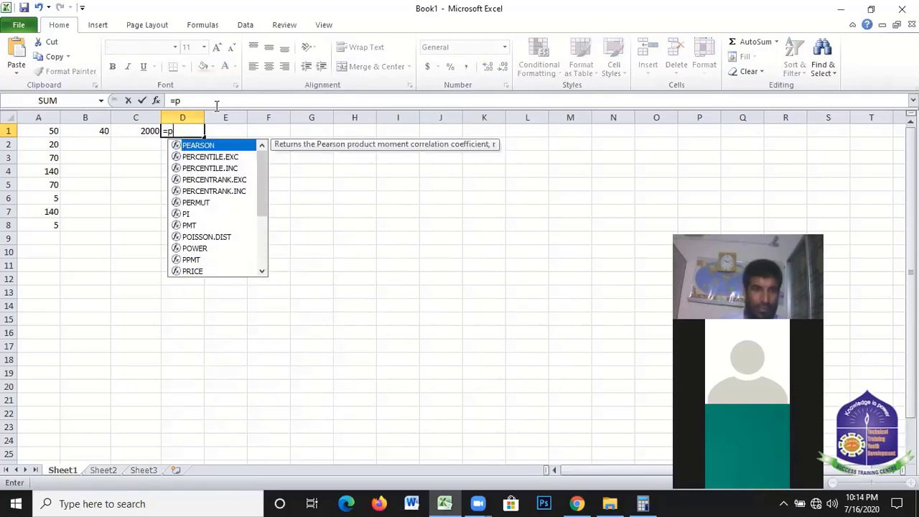
text(r)
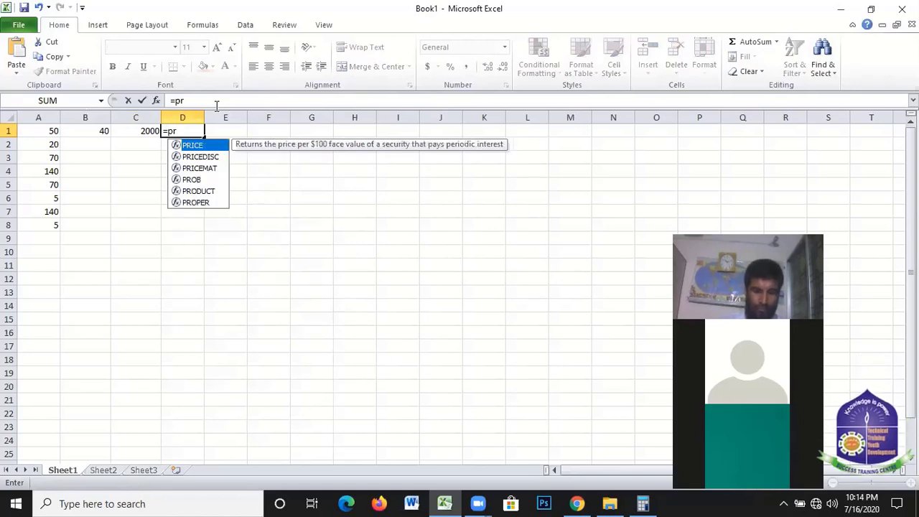
text(o)
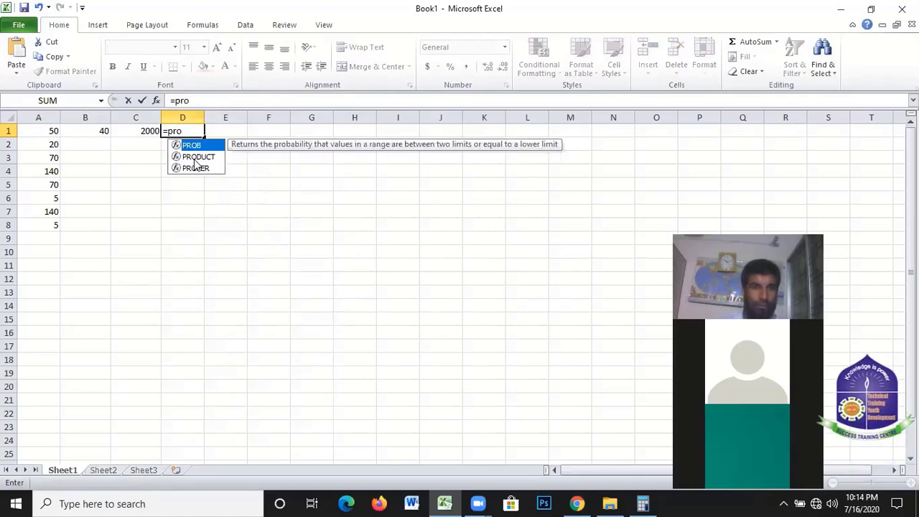
click(208, 158)
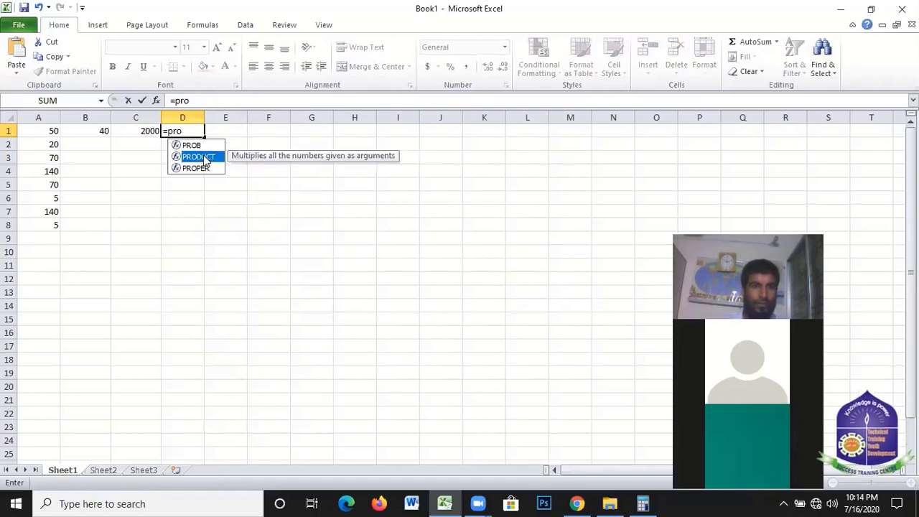
key(Return)
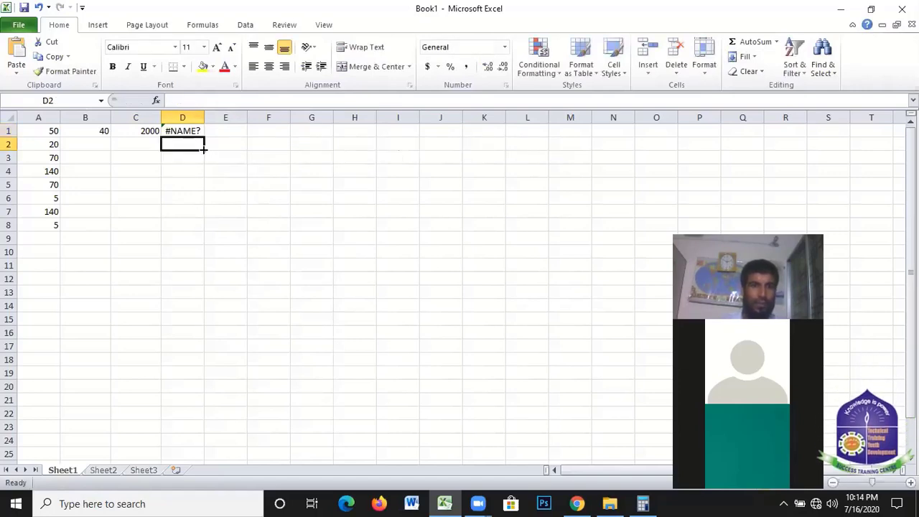
click(186, 130)
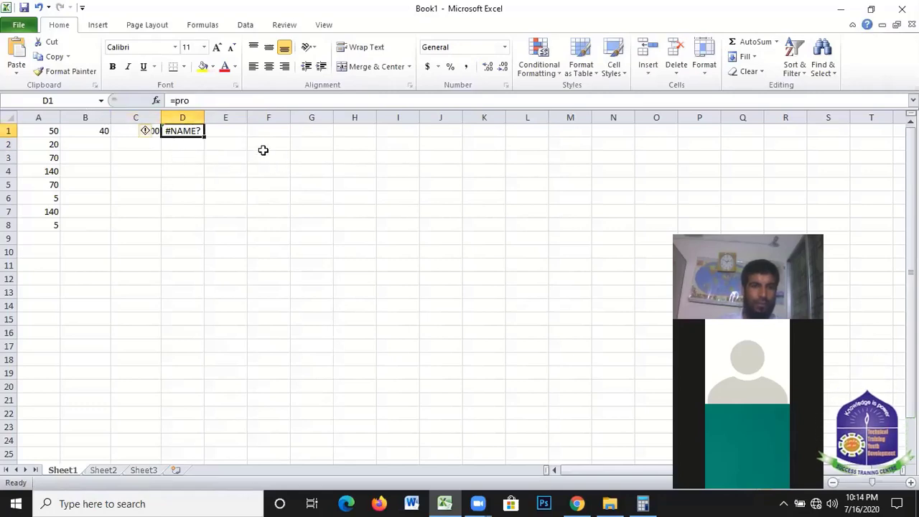
click(294, 144)
click(182, 132)
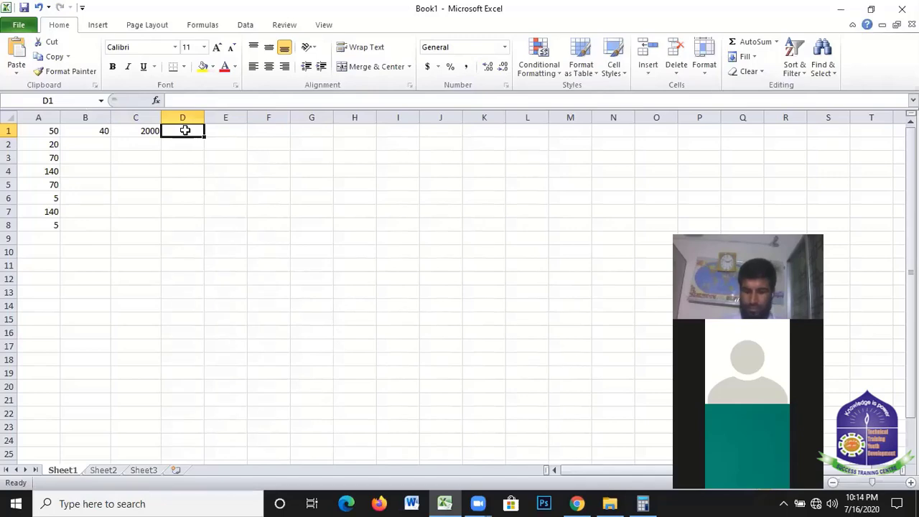
Type =product(A1:C1) into D1 without committing it yet
text(p)
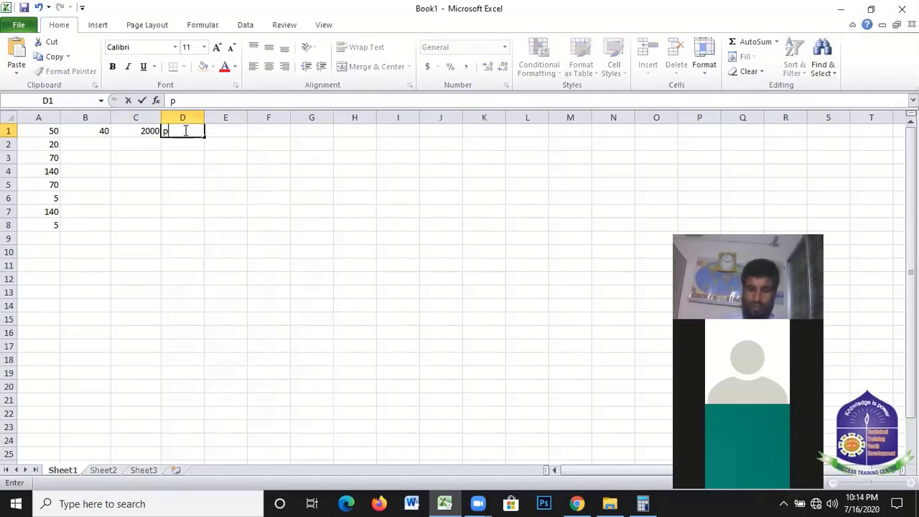
text(=)
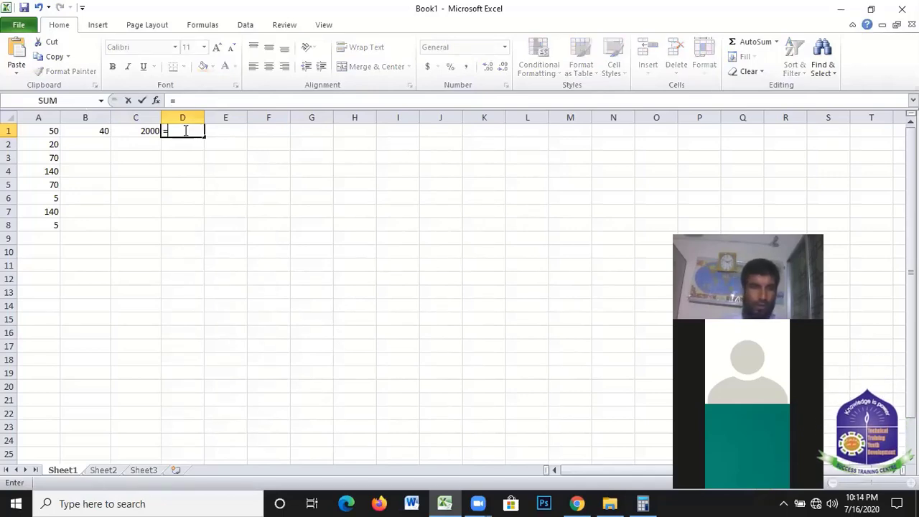
text(p)
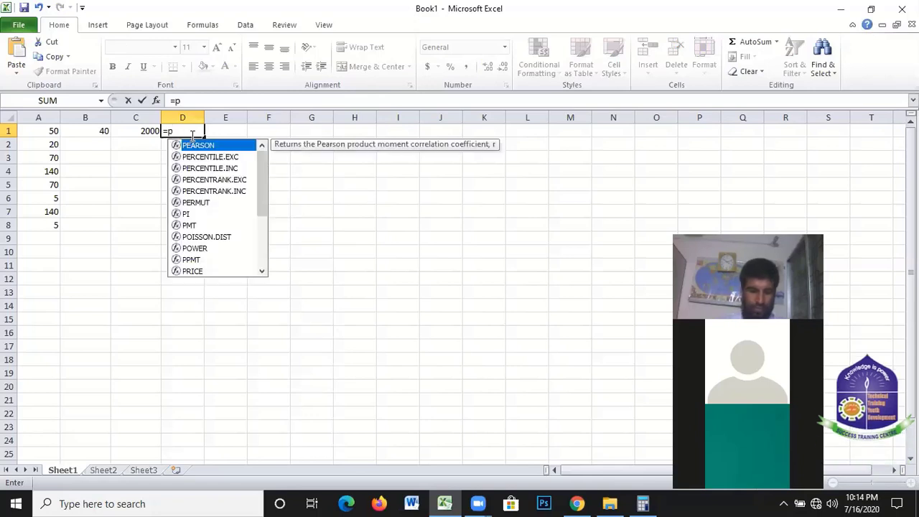
text(r)
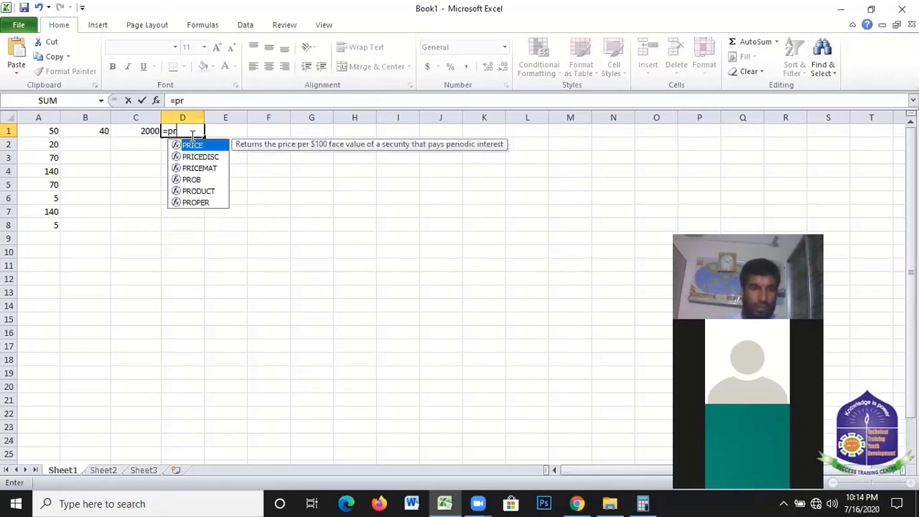
click(200, 191)
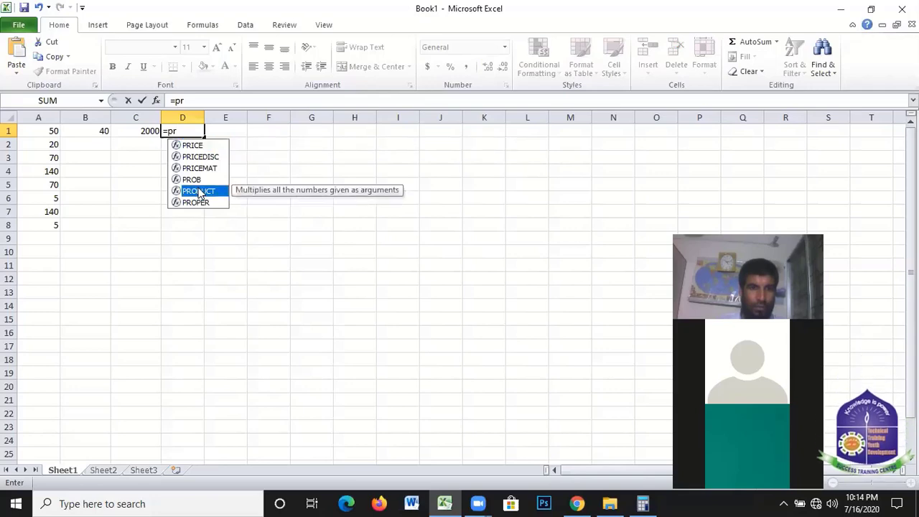
click(184, 129)
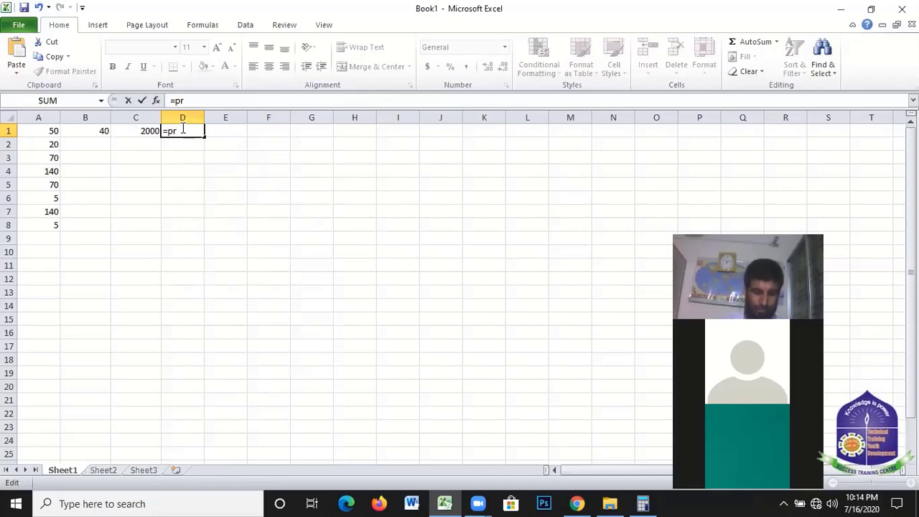
text(oduc)
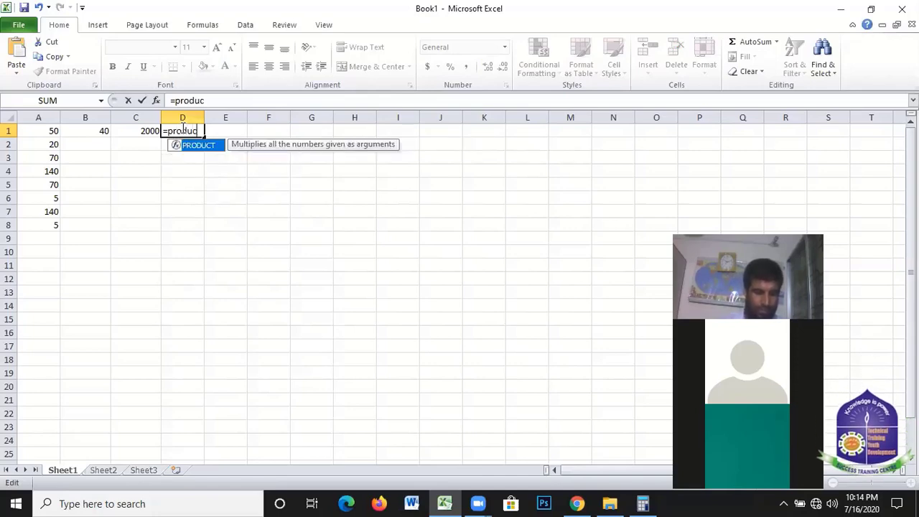
text(t)
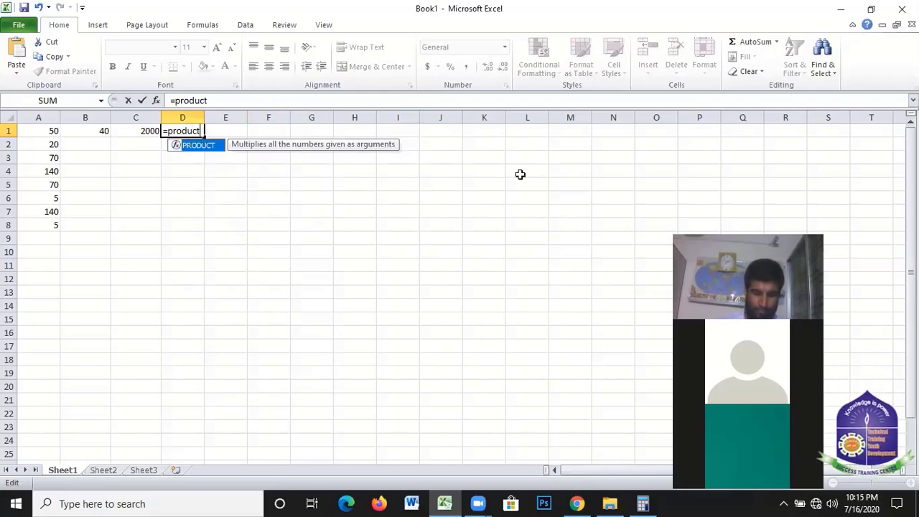
text(()
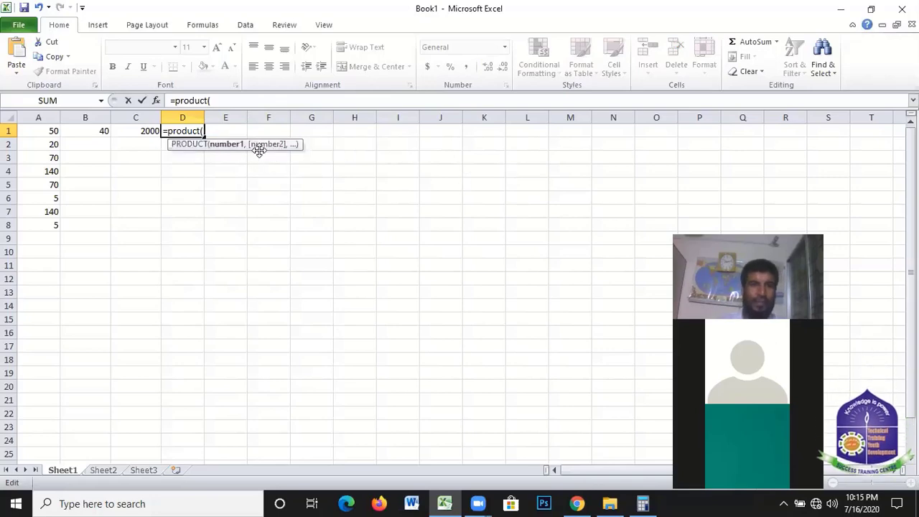
click(52, 132)
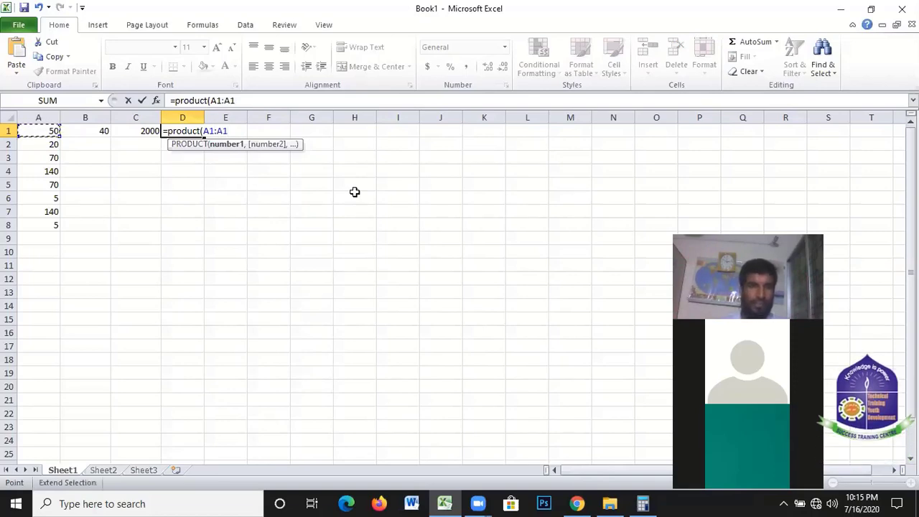
key(BackSpace)
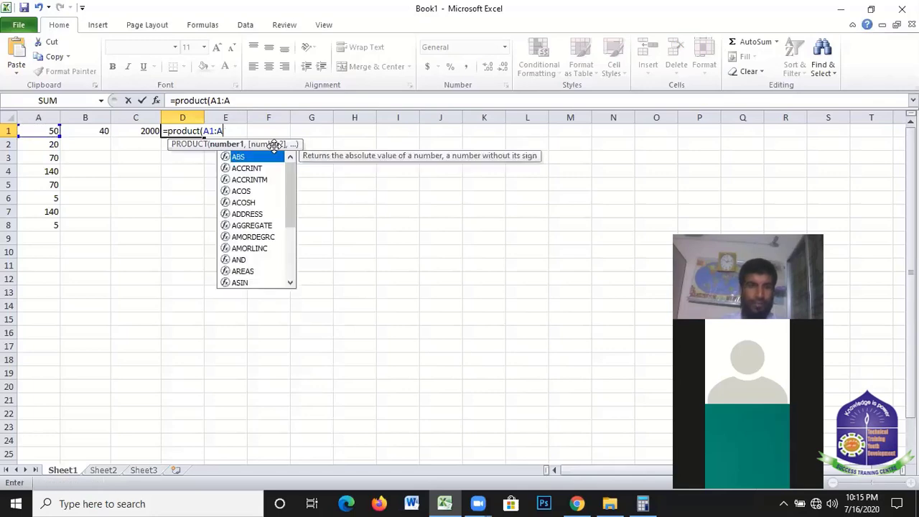
key(BackSpace)
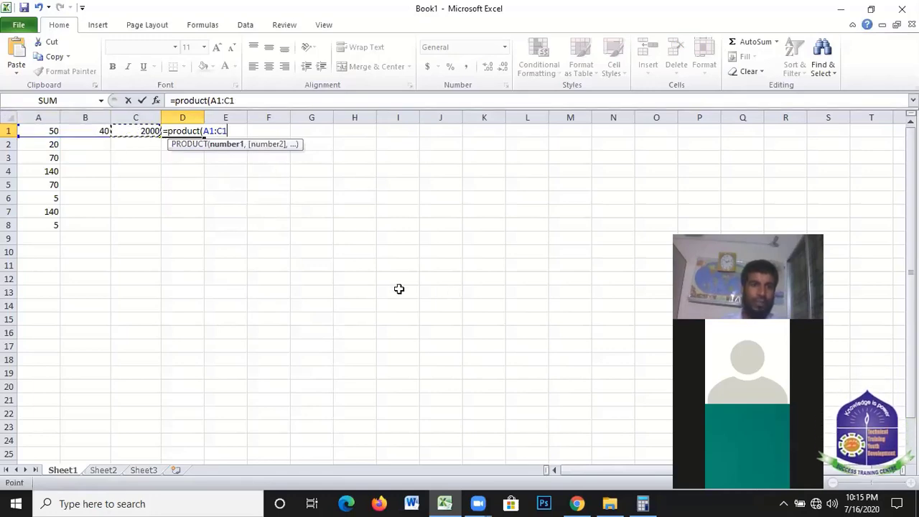
text())
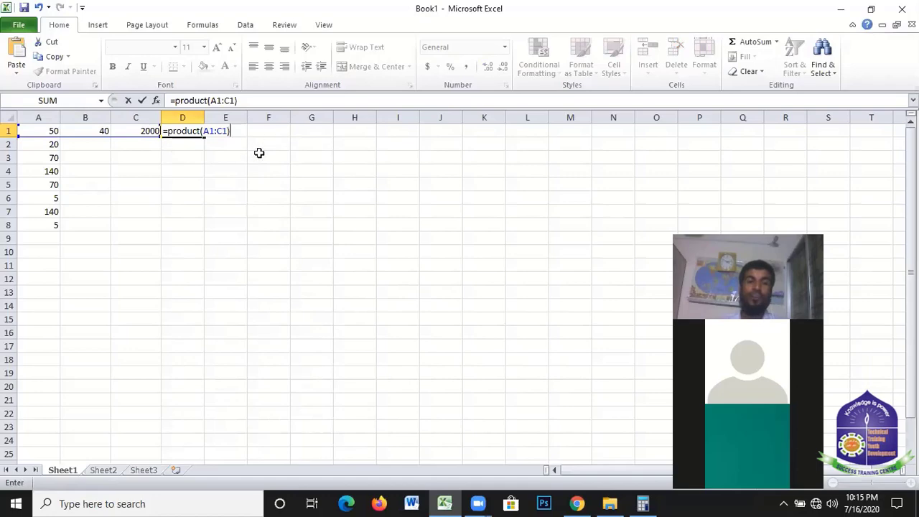
Commit =product(A1:C1) in D1 so it shows 4000000
key(Return)
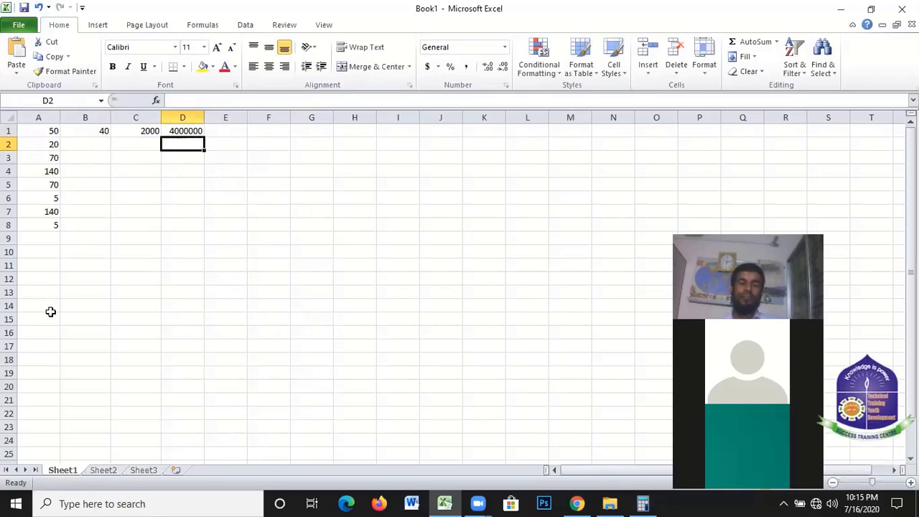
click(78, 149)
click(193, 155)
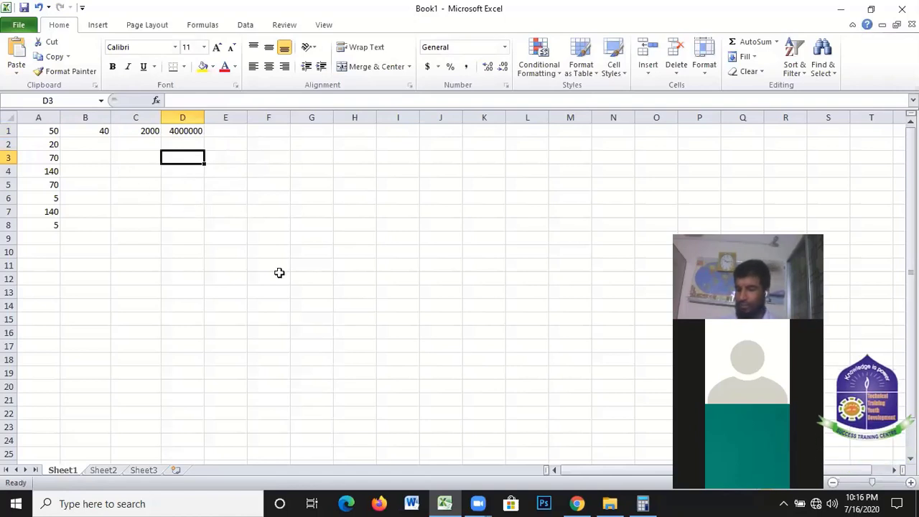
Enter a zero-prefixed phone number in F7, commit it, and reopen F7 for editing
click(269, 212)
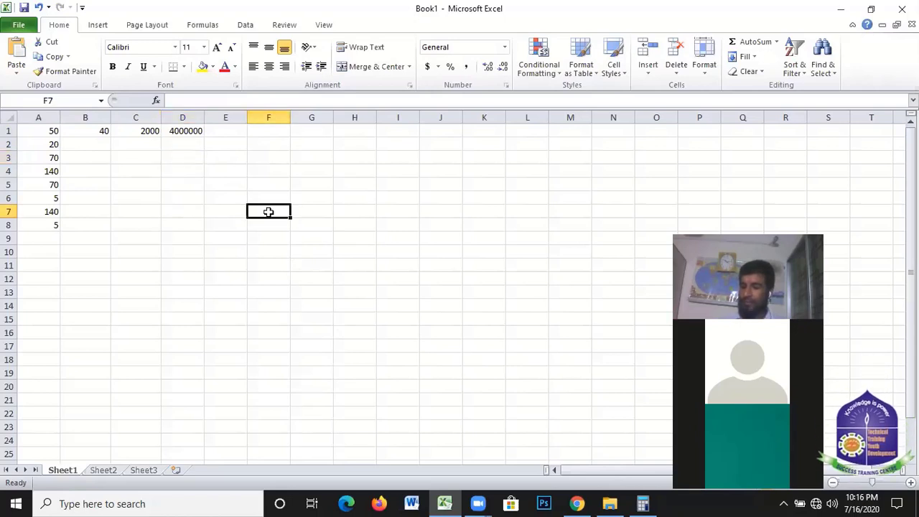
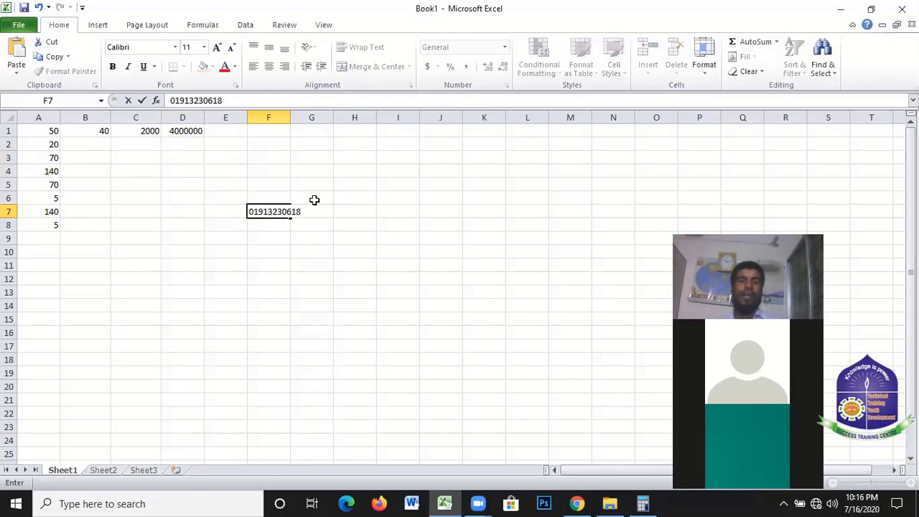
click(268, 253)
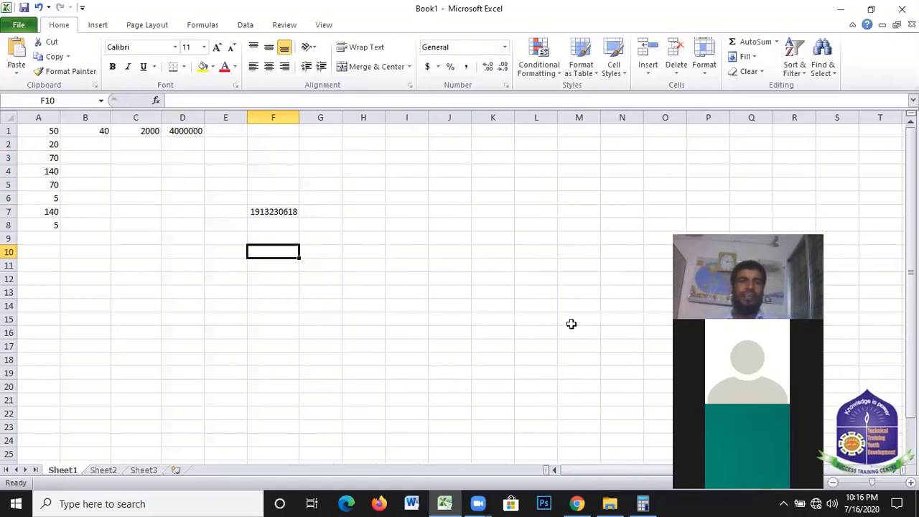
click(266, 213)
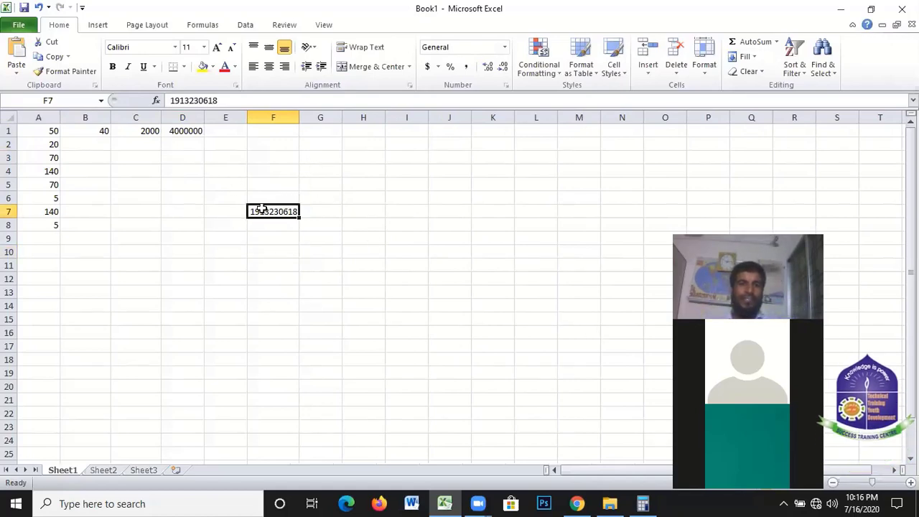
double_click(250, 211)
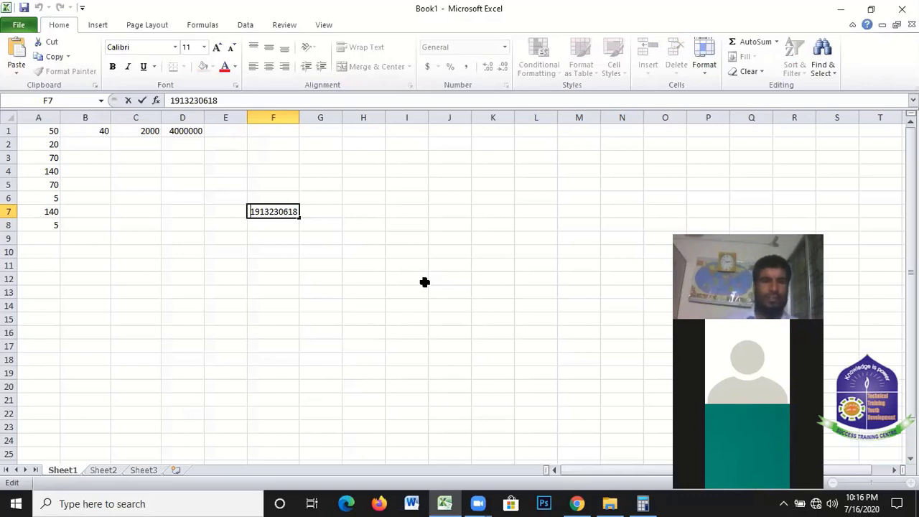
Prefix F7's phone number with an apostrophe and commit the edit
text(')
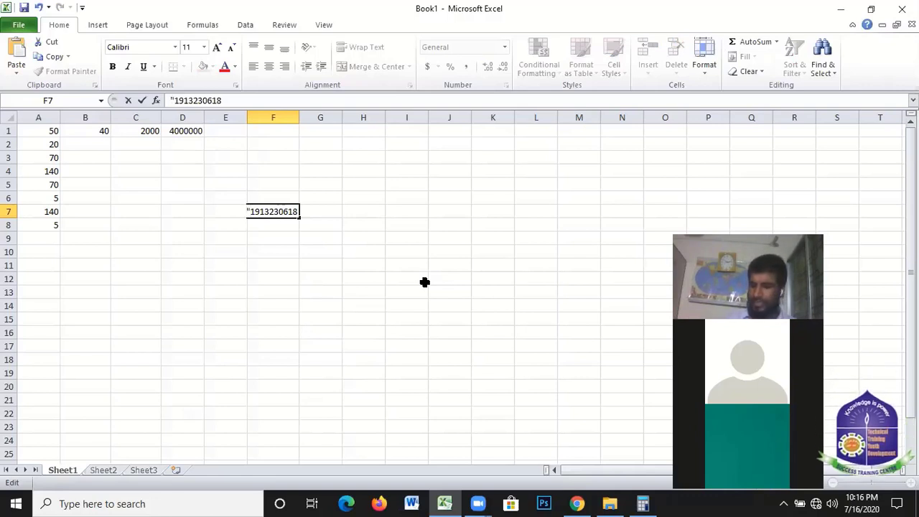
click(275, 227)
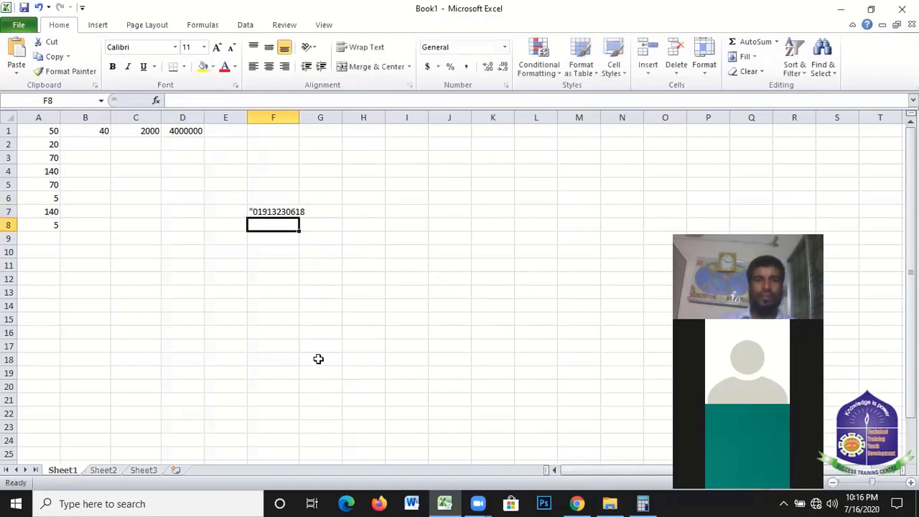
click(255, 211)
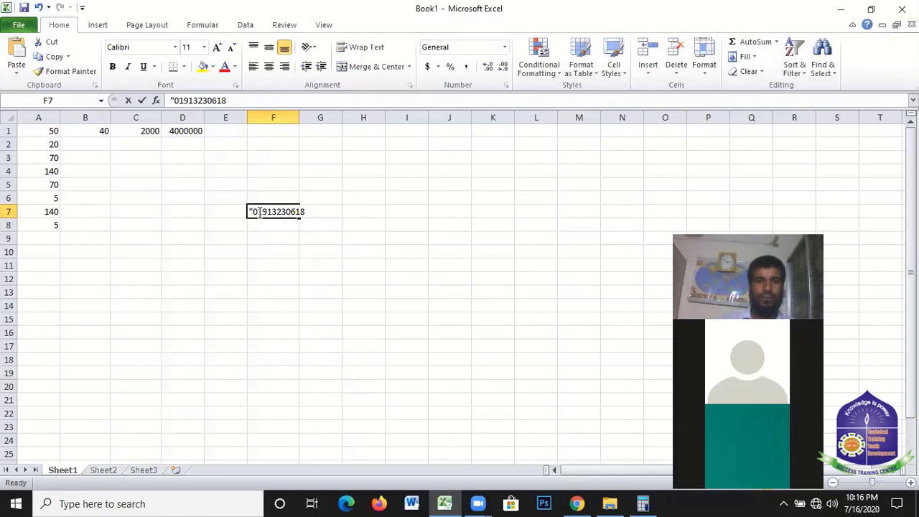
double_click(258, 211)
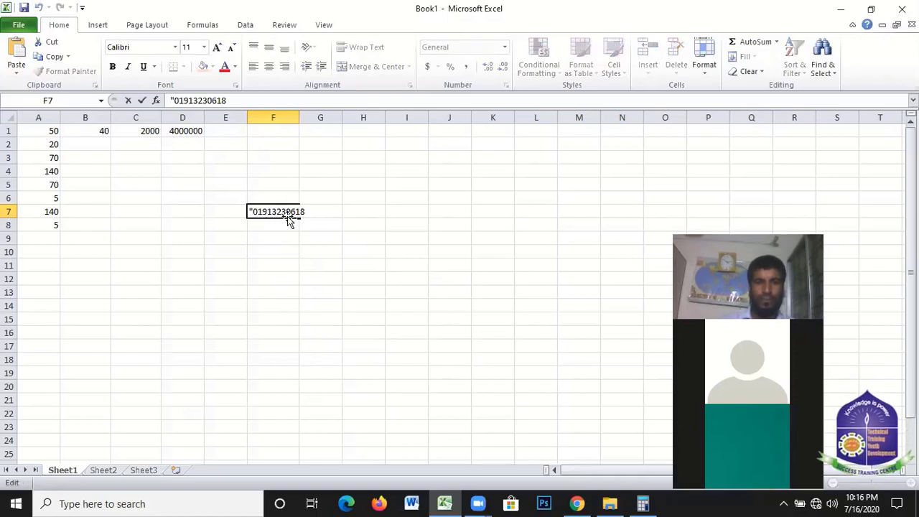
key(Right)
key(Right)
key(Right)
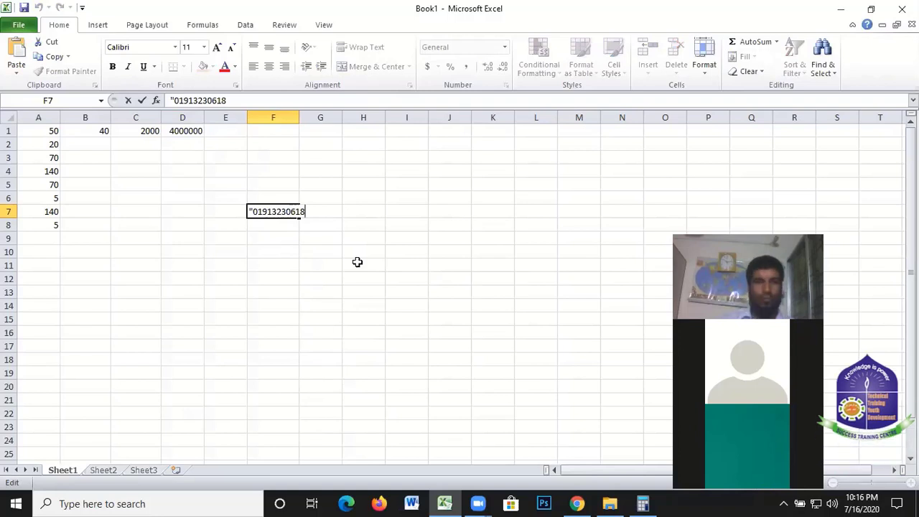
key(Return)
Replace F7's wrong leading mark with an apostrophe so the leading zero stays
click(262, 208)
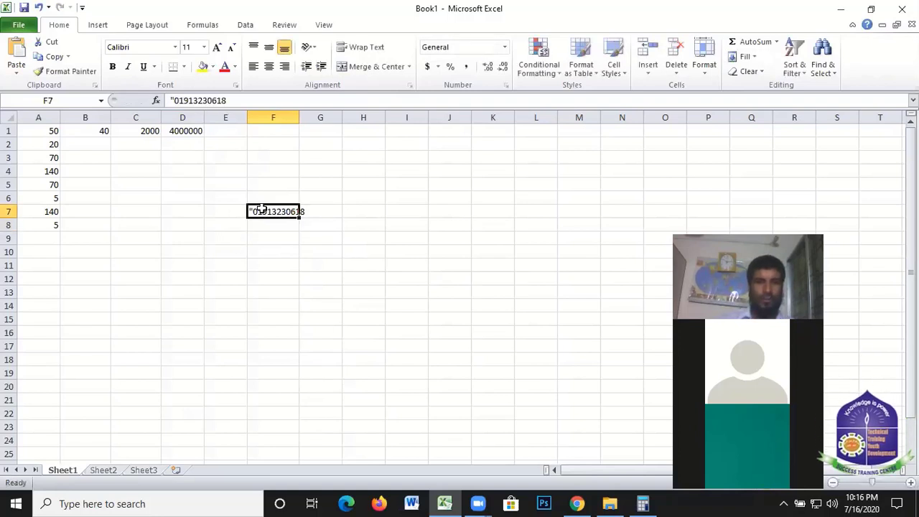
double_click(272, 218)
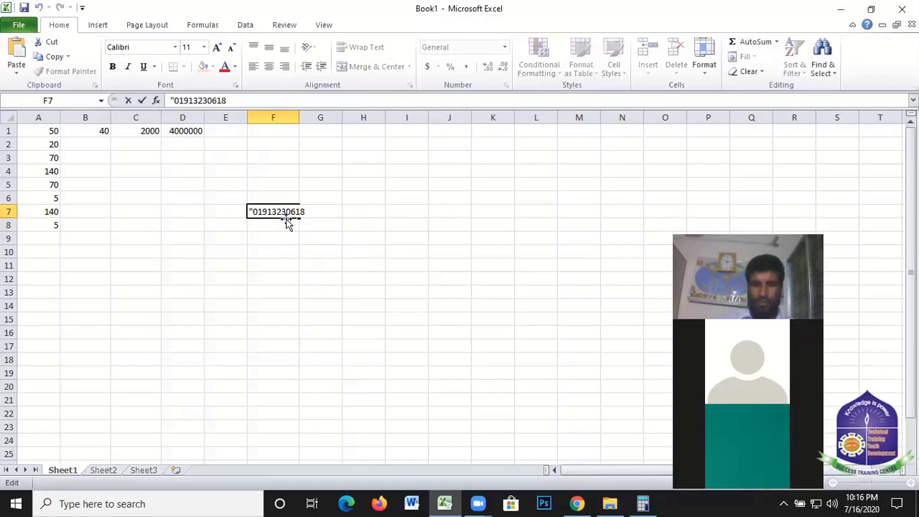
key(Home)
key(Delete)
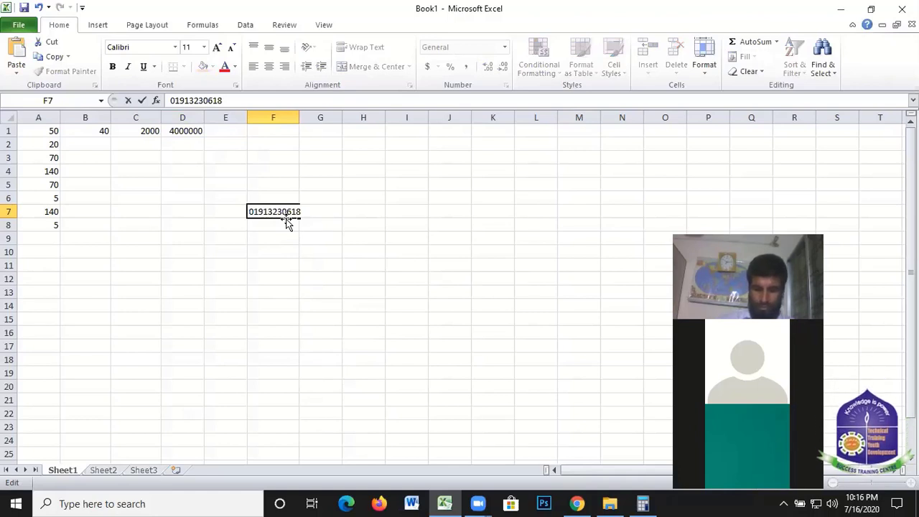
text(')
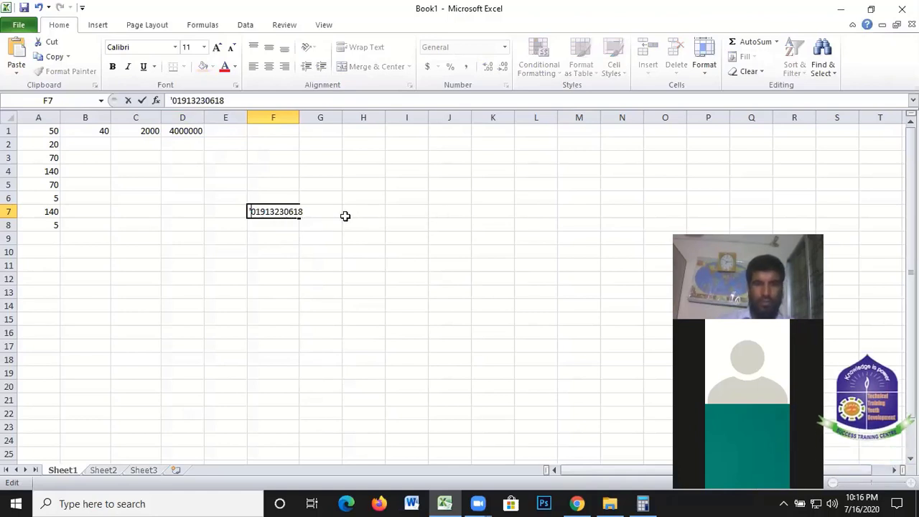
drag(276, 265, 283, 257)
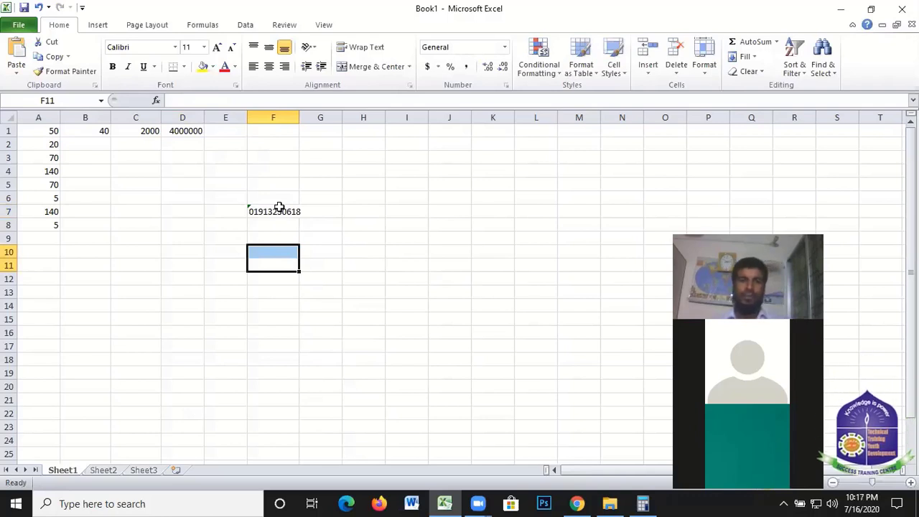
click(269, 216)
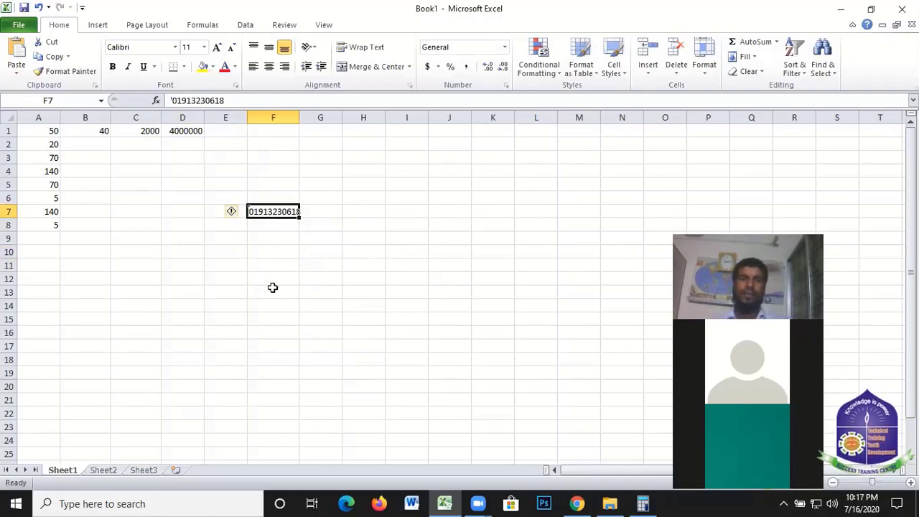
Enter a second zero-prefixed phone number in G9, which loses its zero
click(321, 237)
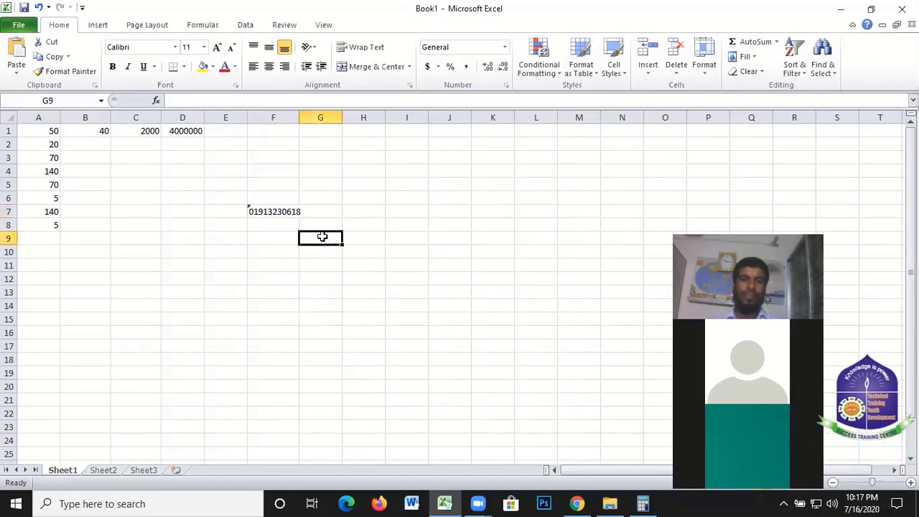
text(0)
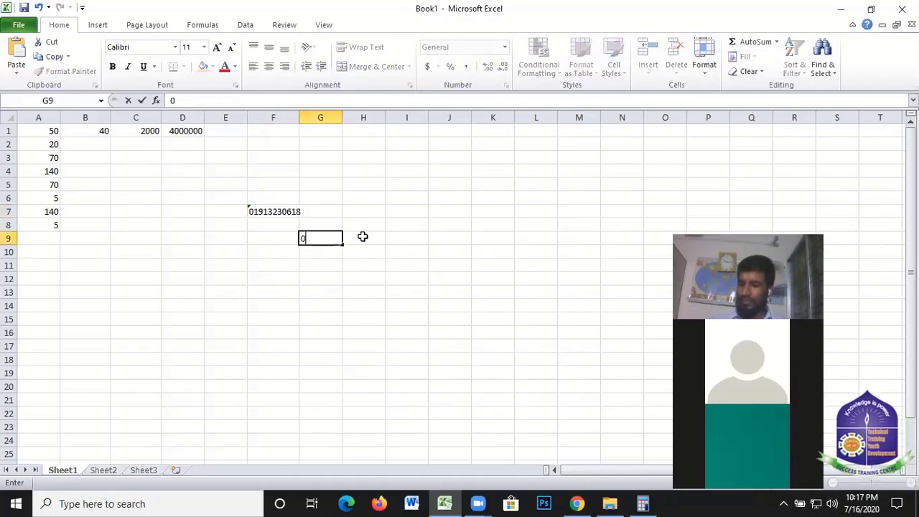
text(6837)
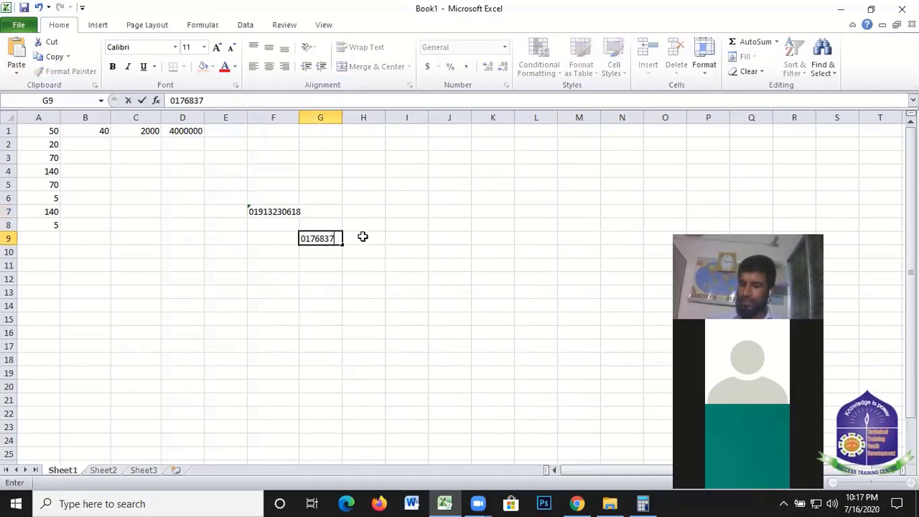
text(606)
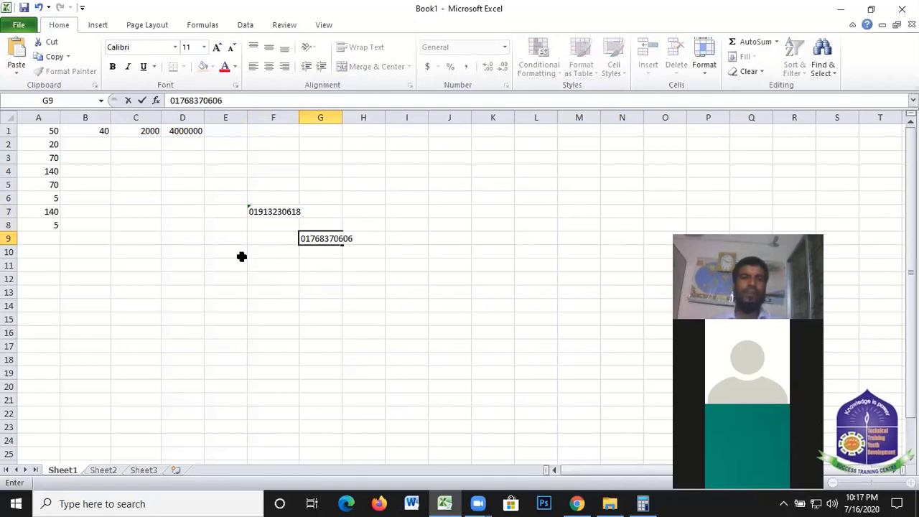
click(400, 306)
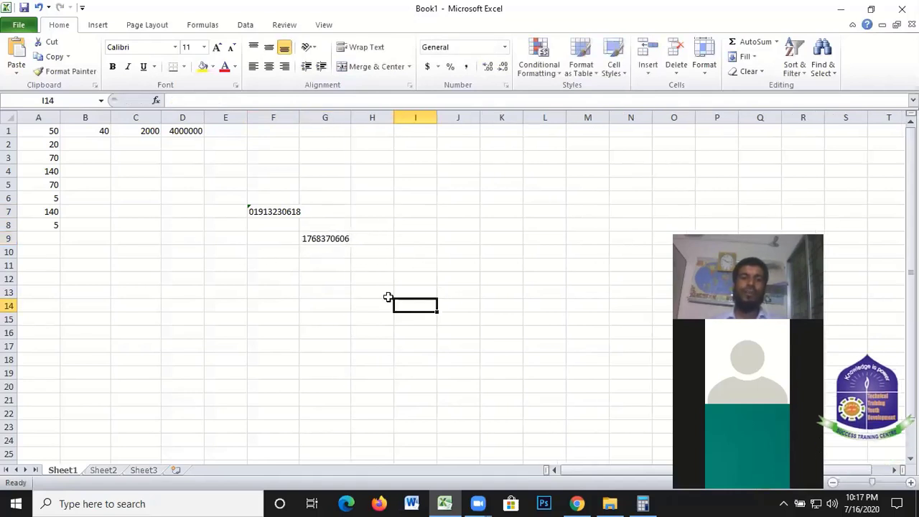
Apply the Text number format to cell G9
click(316, 238)
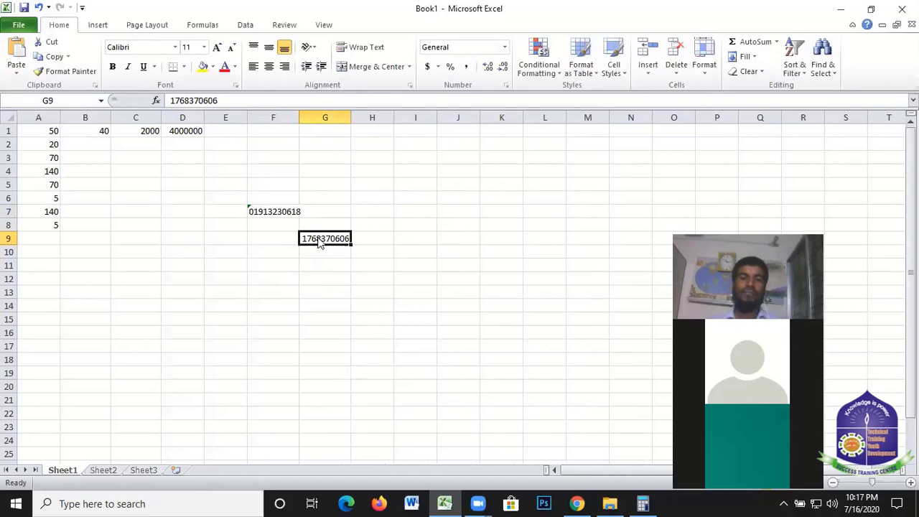
right_click(321, 245)
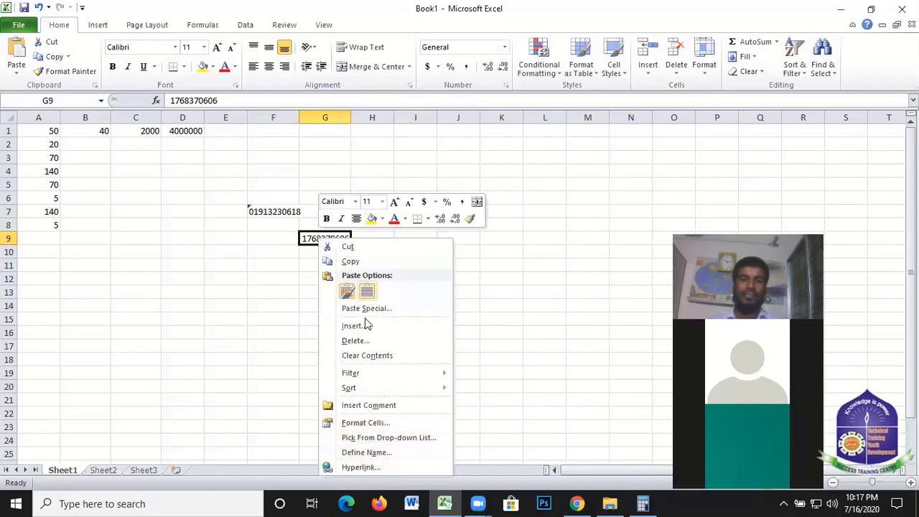
click(375, 422)
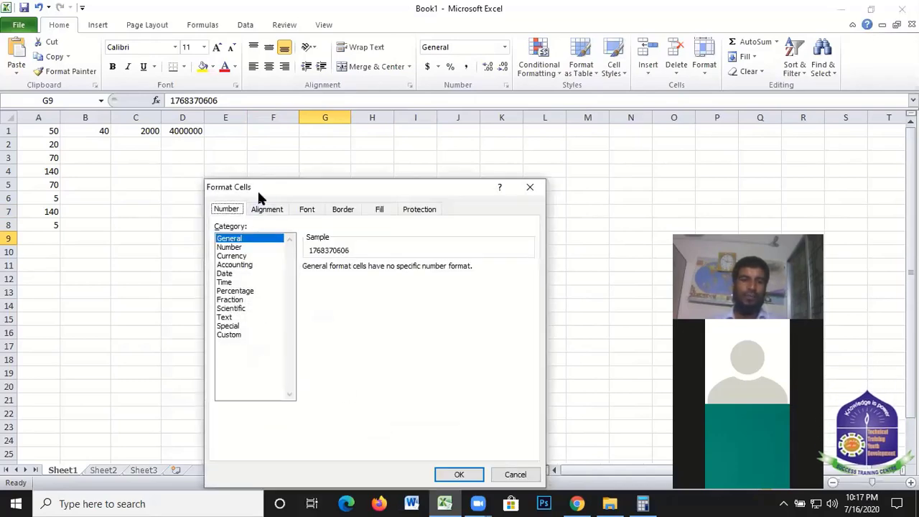
click(230, 320)
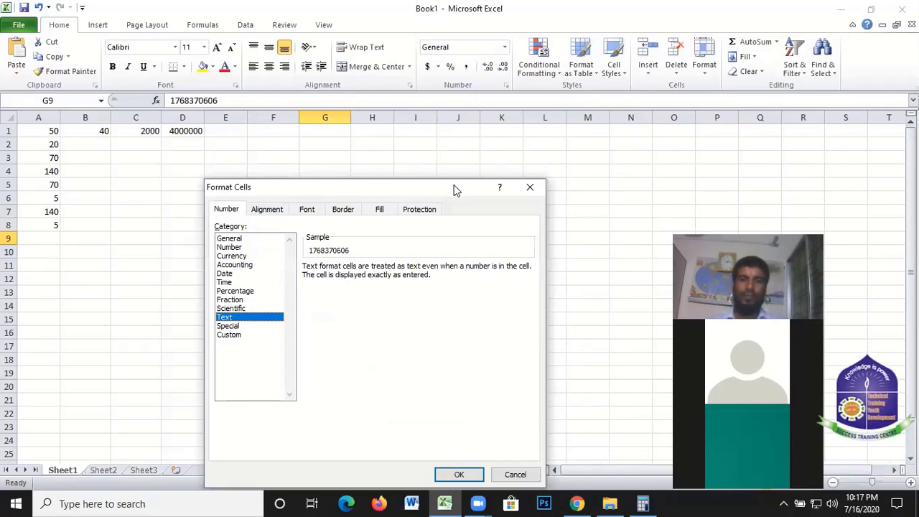
click(489, 395)
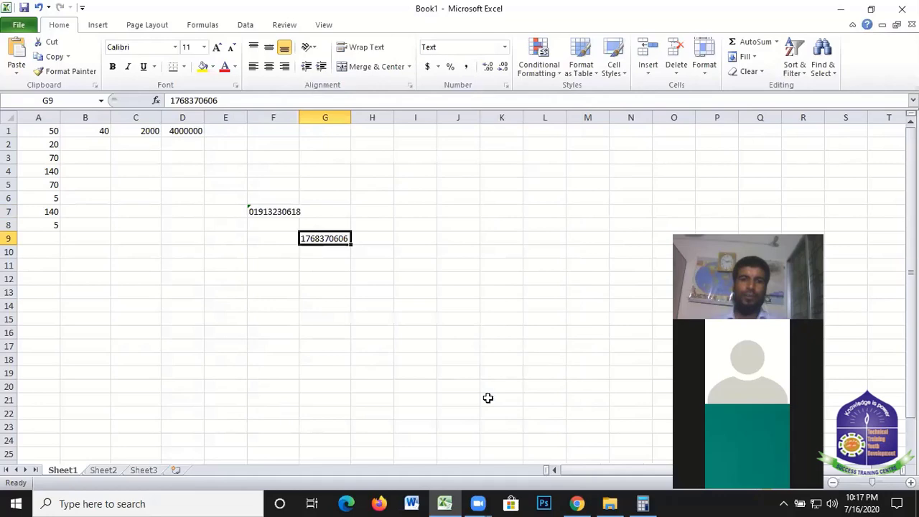
Add a leading 0 to the phone number in G9
double_click(305, 238)
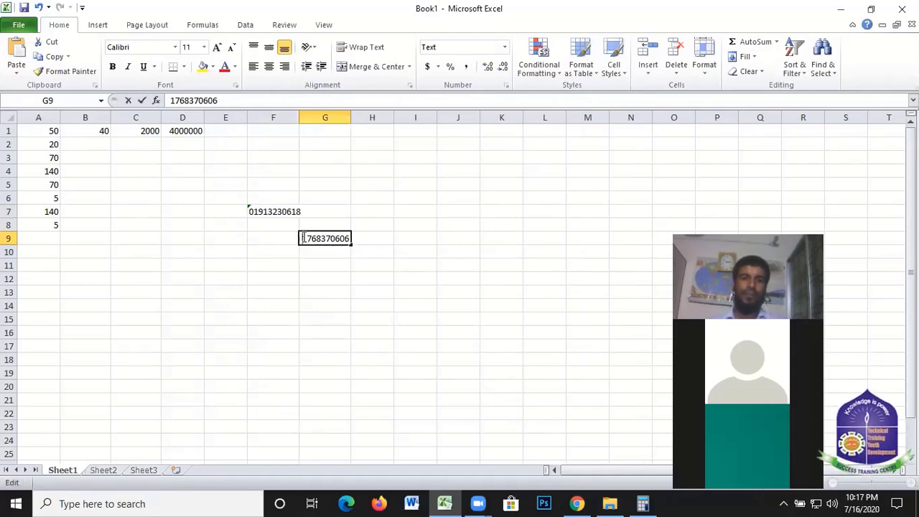
text(0)
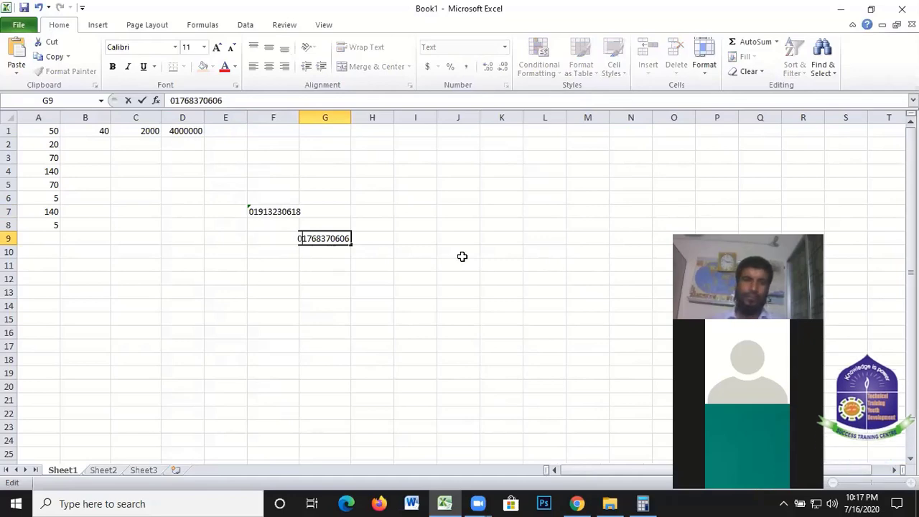
click(326, 293)
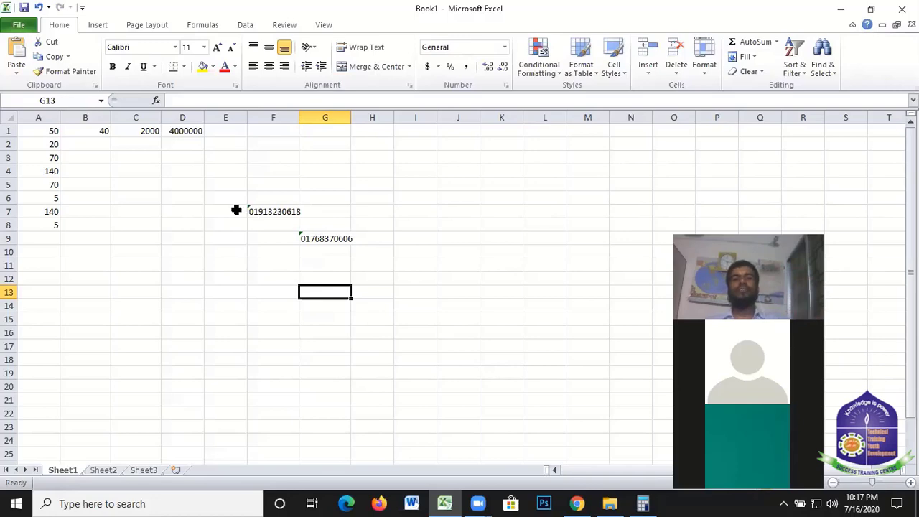
Delete both phone numbers in E7:H12 and the sample values in A1:E10
drag(236, 211, 387, 281)
key(Delete)
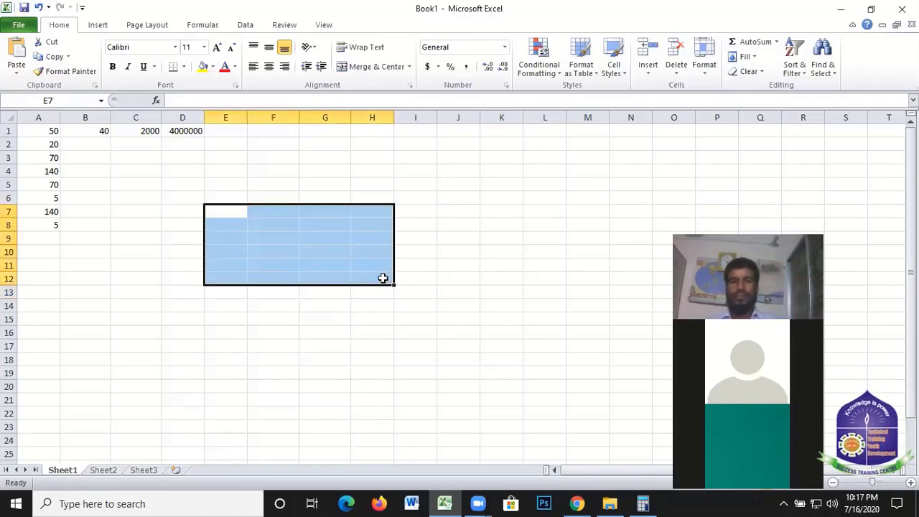
click(546, 242)
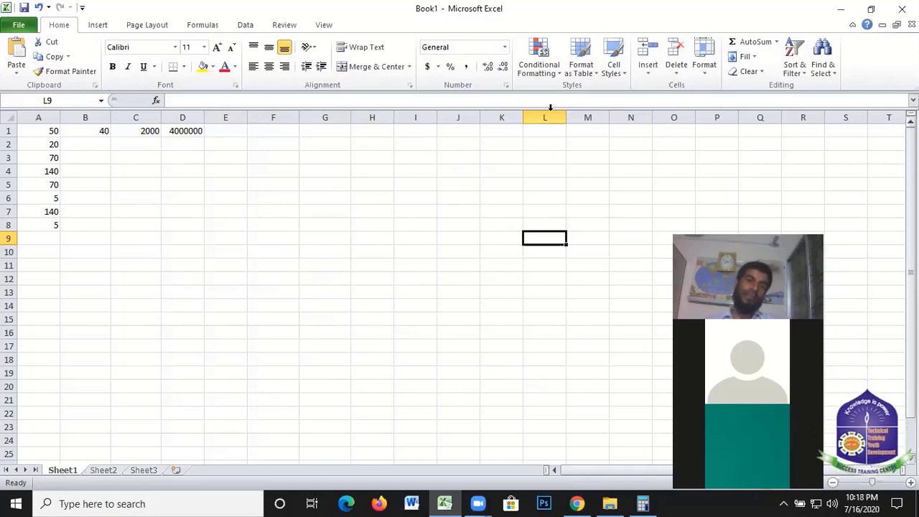
mouse_move(43, 131)
mouse_down()
mouse_move(221, 229)
mouse_move(223, 246)
mouse_up()
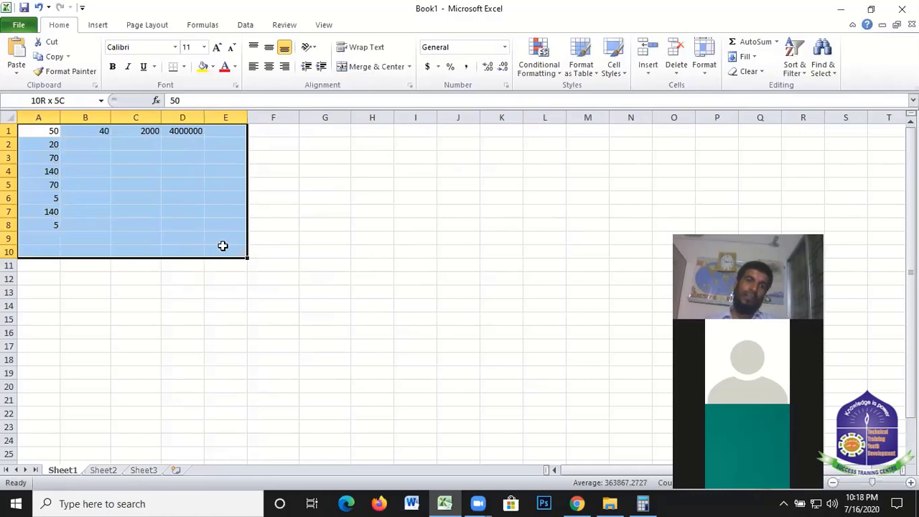
key(Delete)
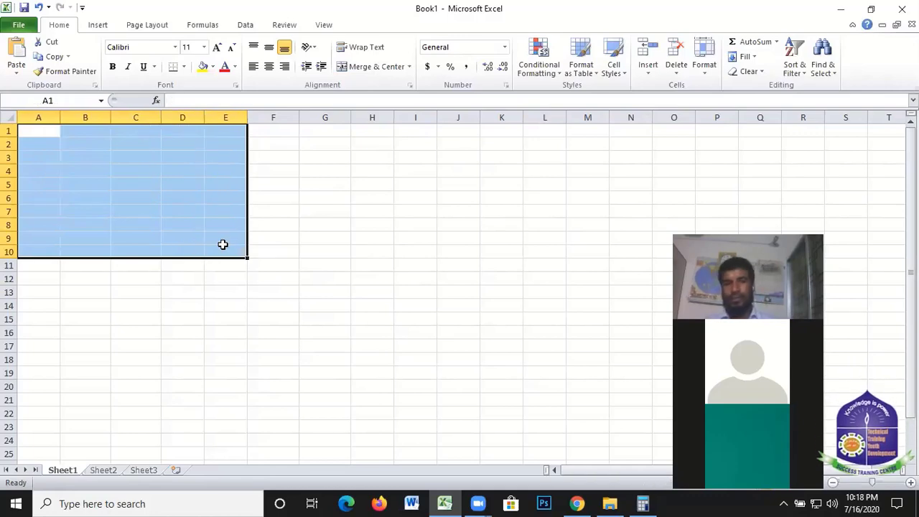
drag(392, 246, 392, 240)
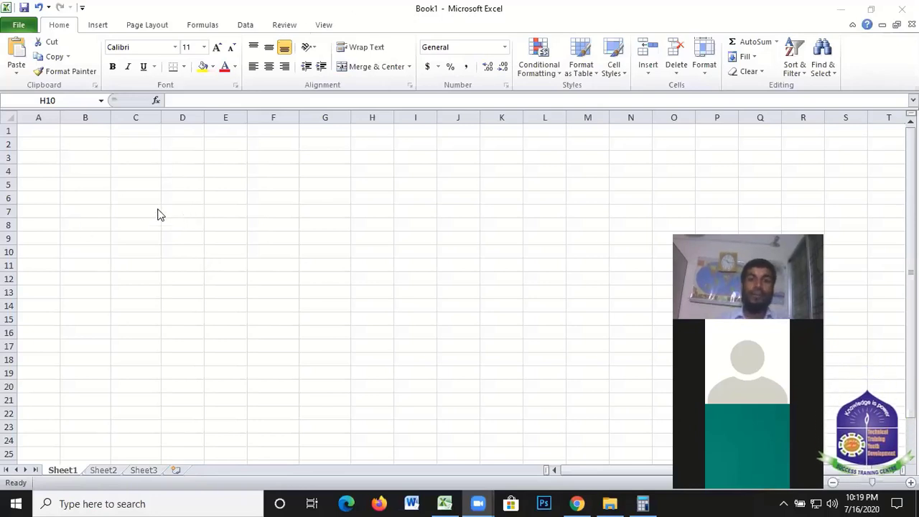
Enter 80 in A1 and 10 in A2
click(39, 127)
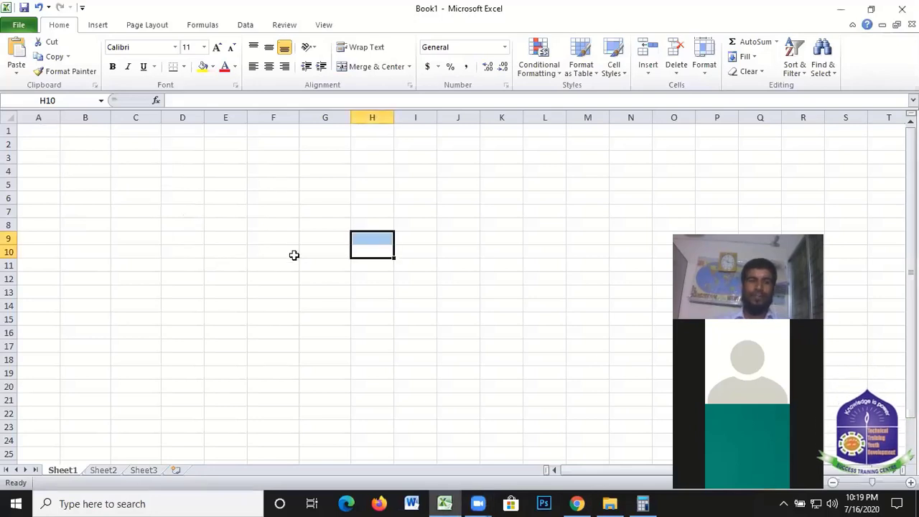
click(34, 132)
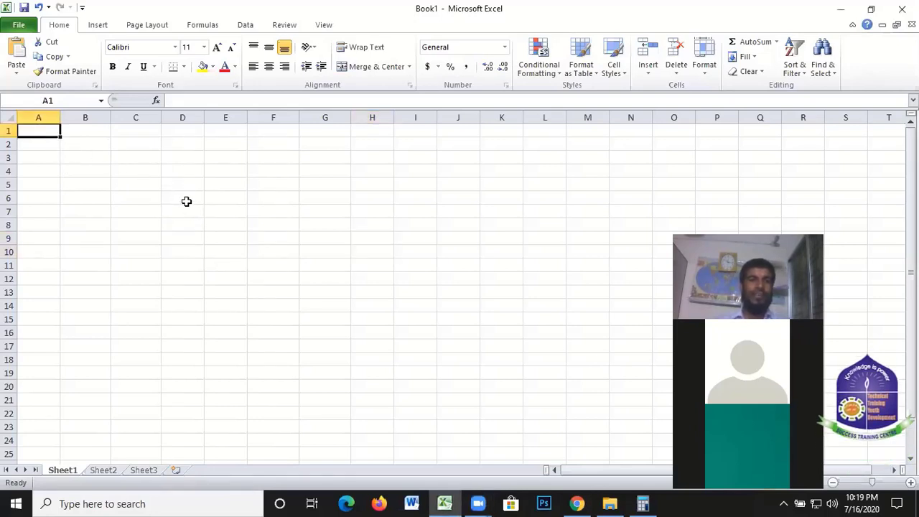
text(80)
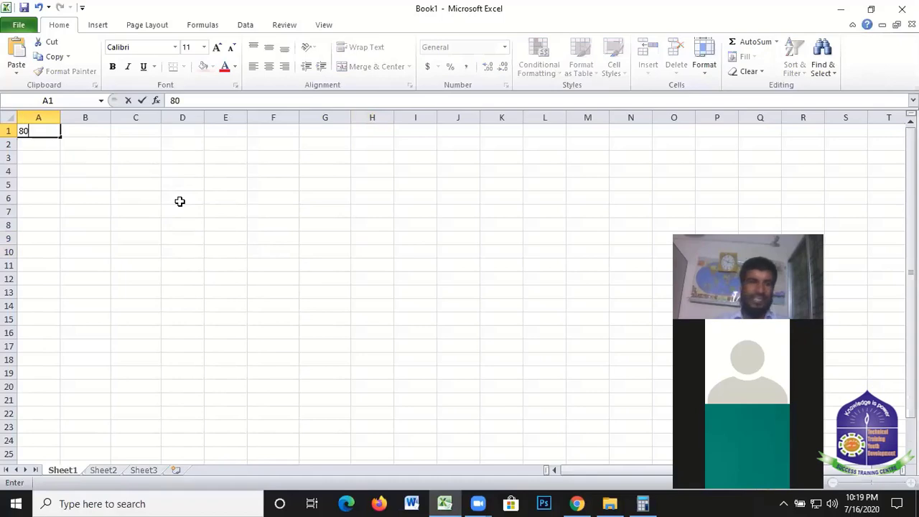
click(40, 145)
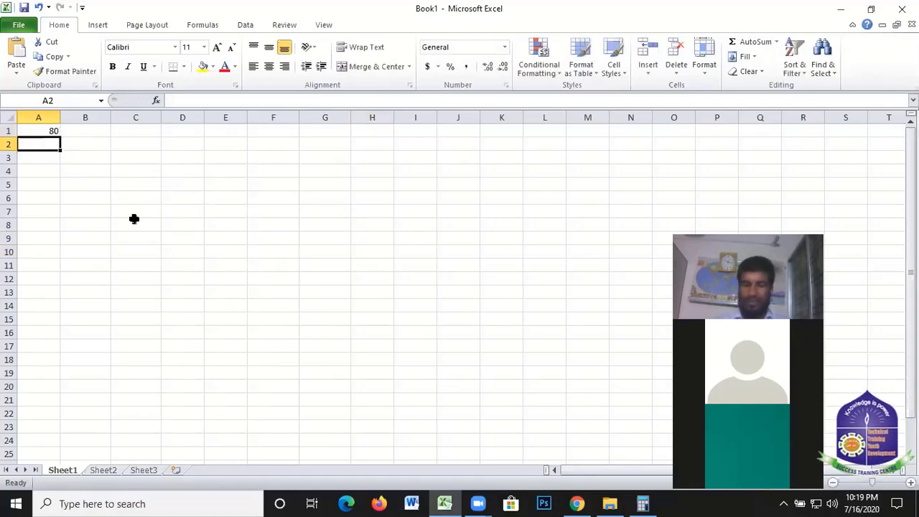
text(10)
click(45, 199)
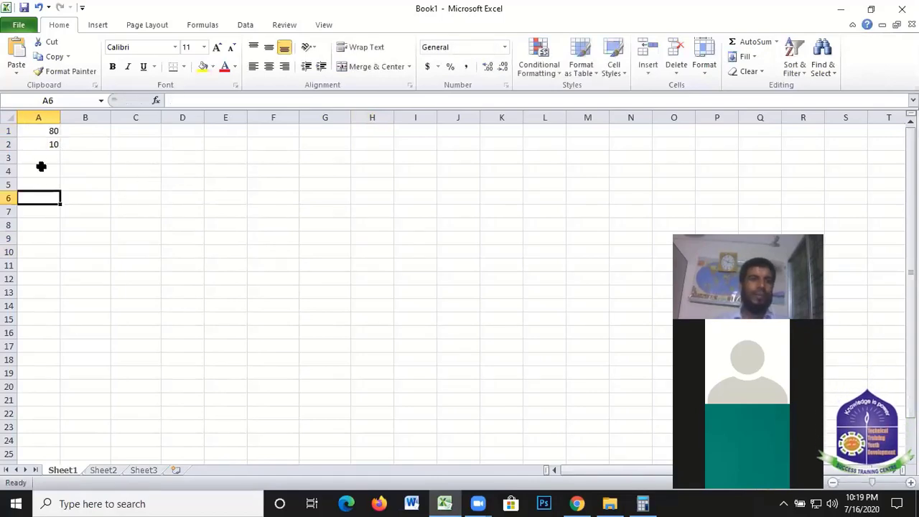
Put an AutoSum of A1:A2 in A3, giving 90
click(41, 159)
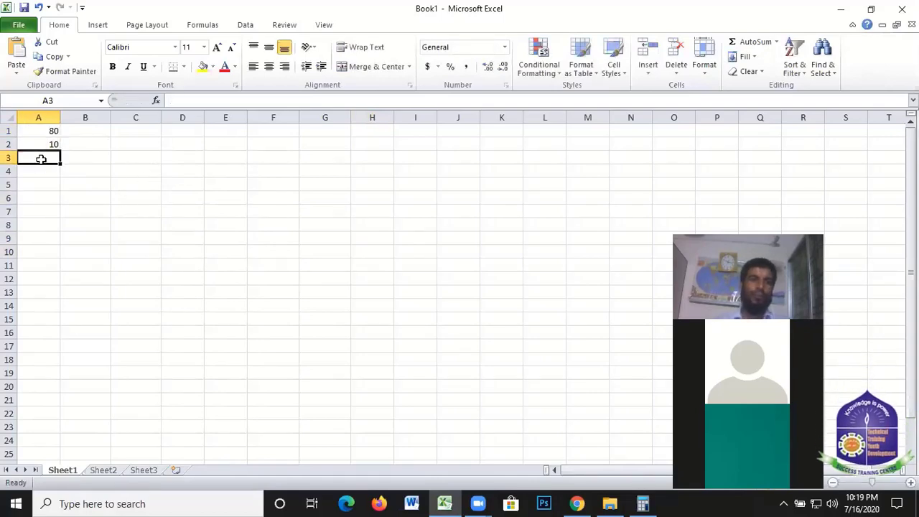
click(777, 43)
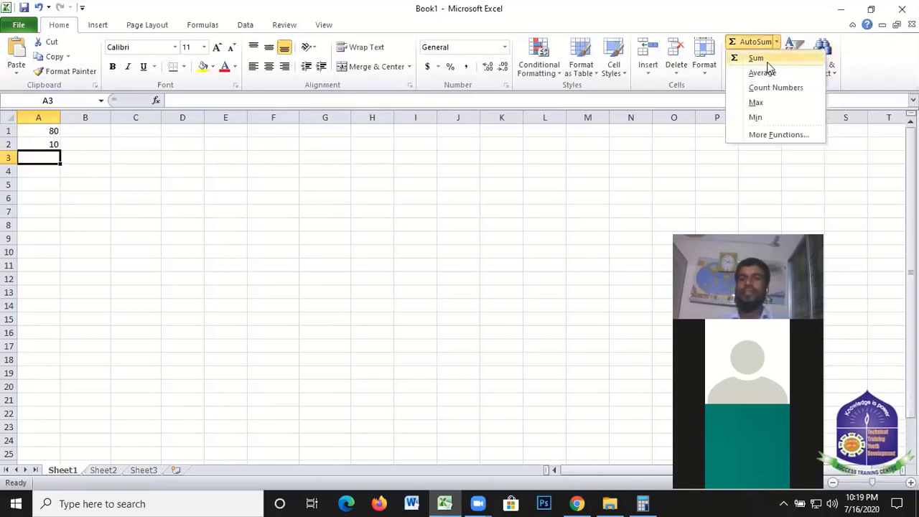
click(762, 60)
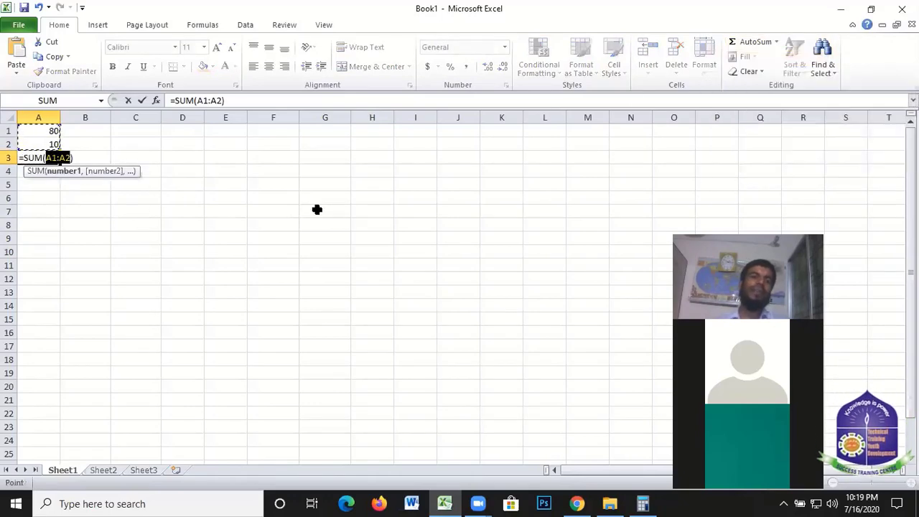
key(Return)
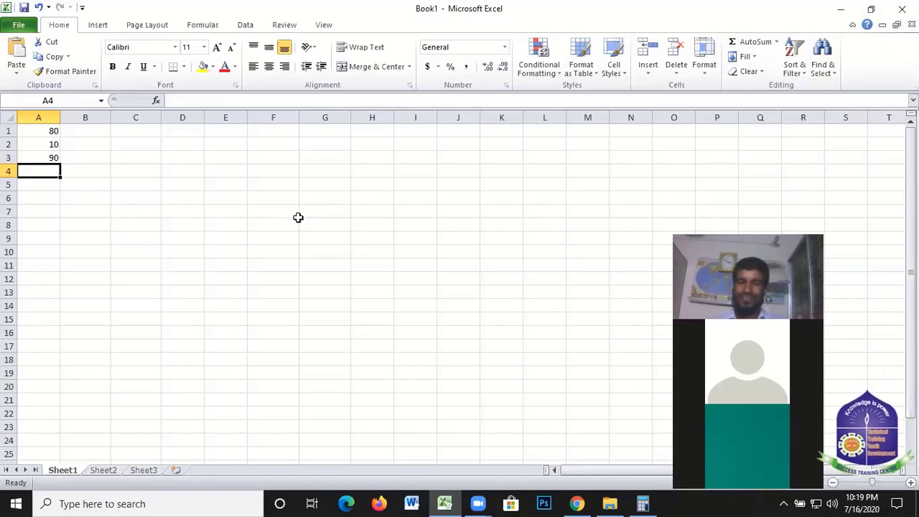
Clear the 80, 10 and 90 from column A, leaving A1 selected
drag(51, 131, 50, 198)
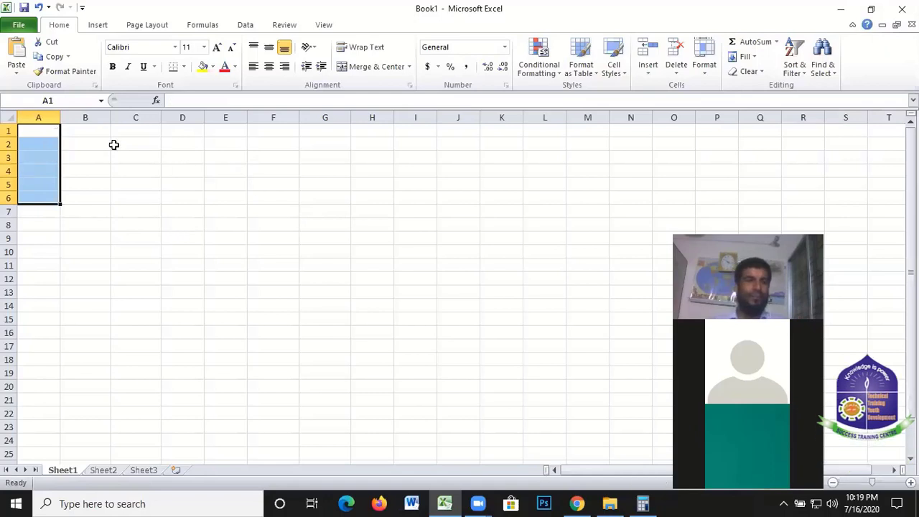
click(116, 144)
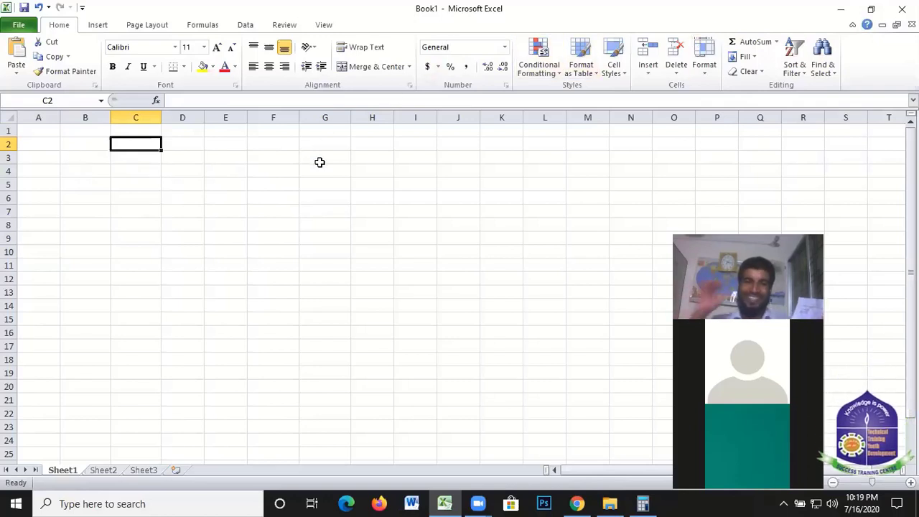
click(259, 236)
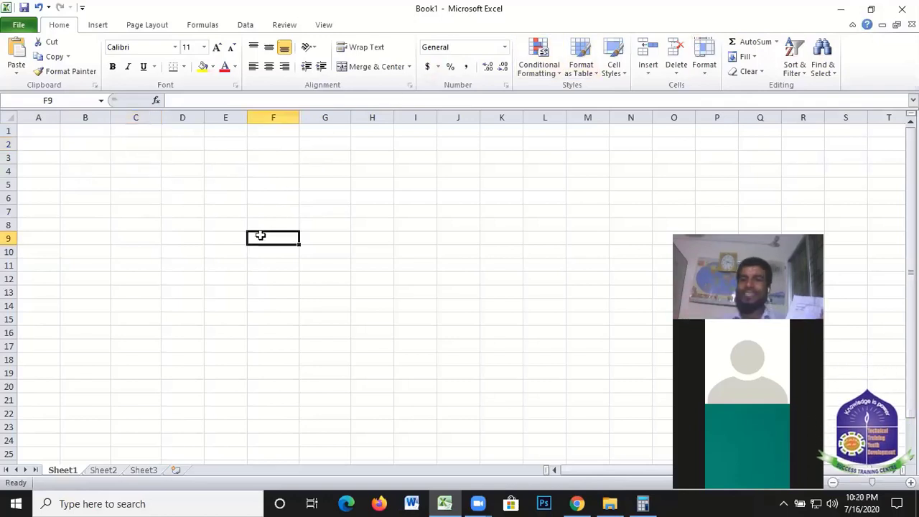
click(46, 132)
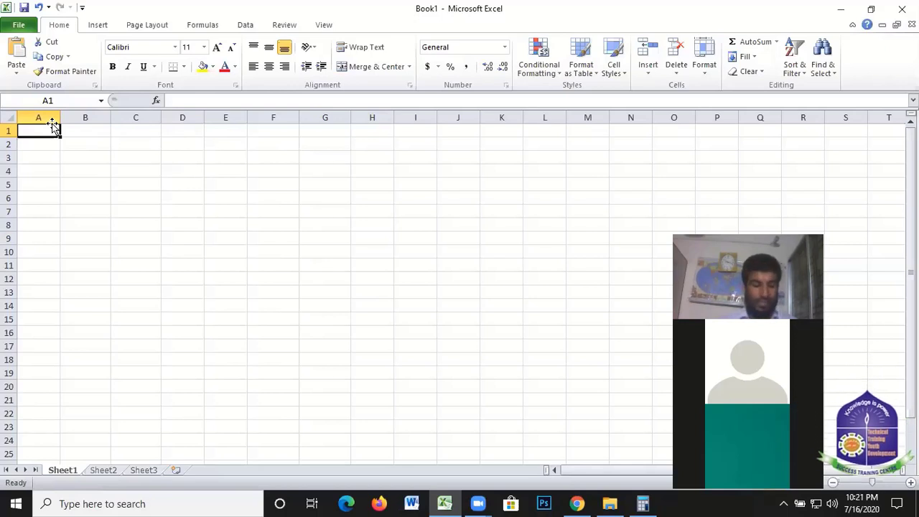
Enter the heading 'Ac No' in A1, with 101 and 102 below it
text(Ac)
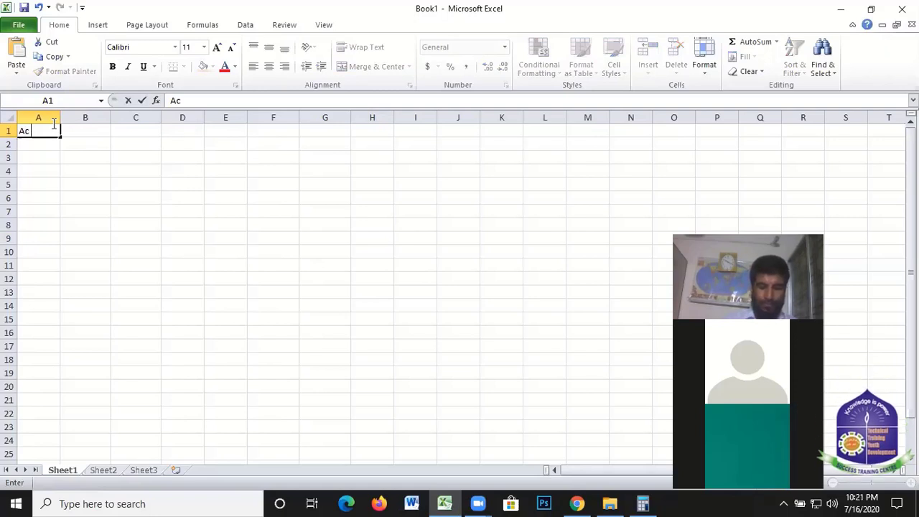
text( No)
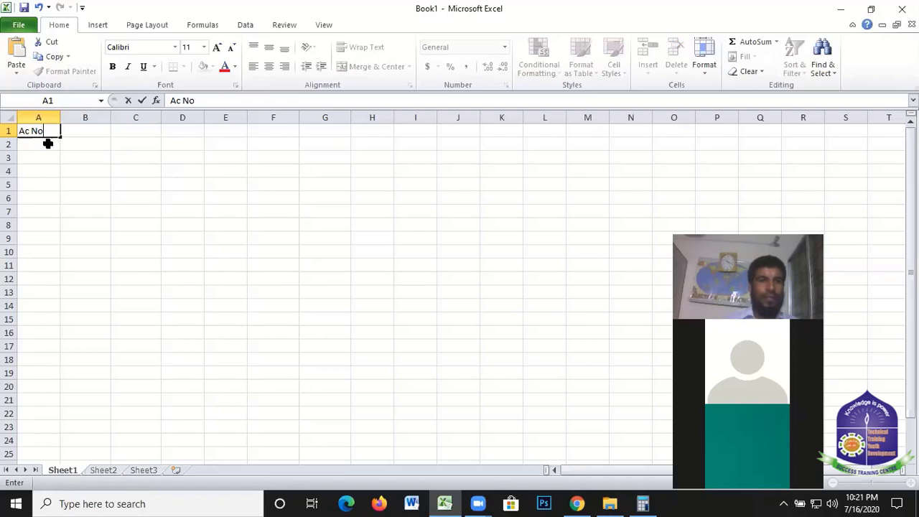
click(47, 143)
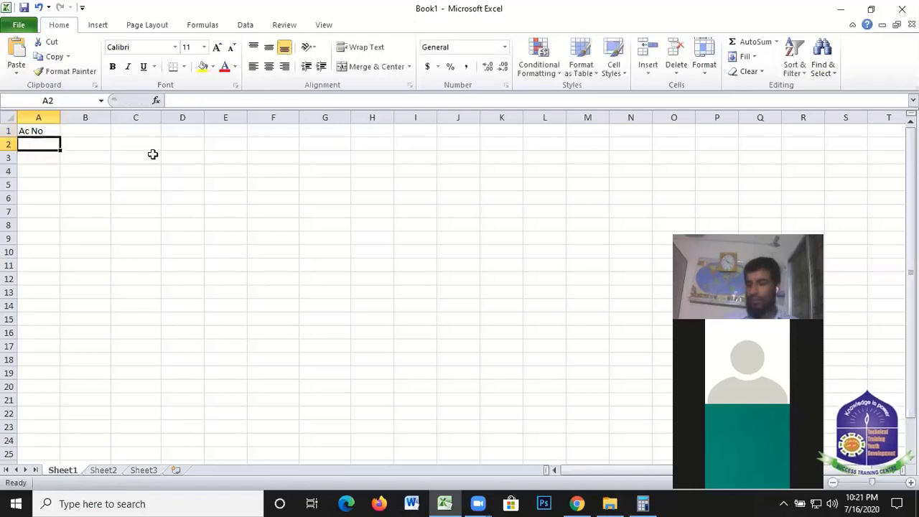
text(101)
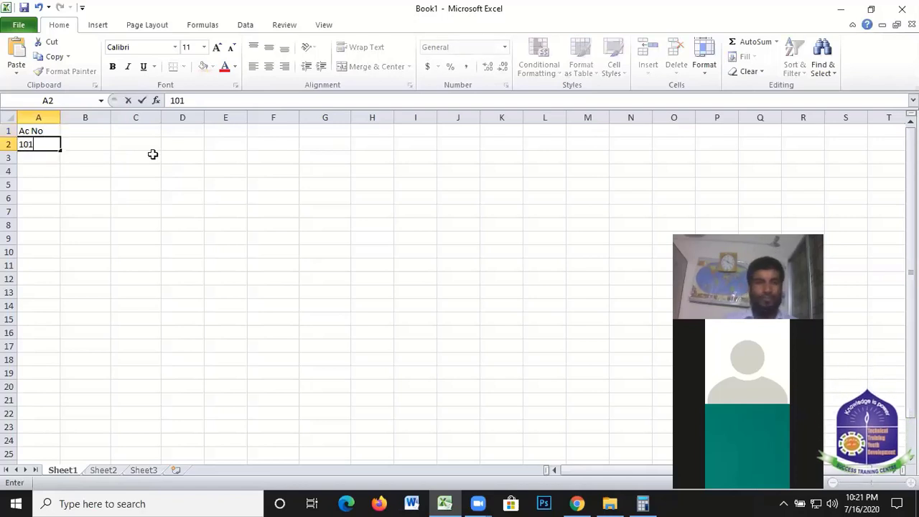
key(Return)
text(10)
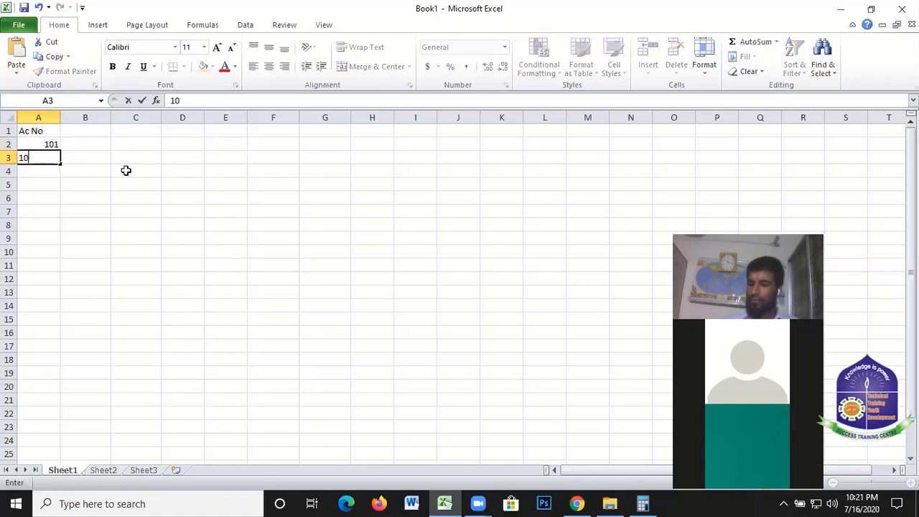
text(2)
click(47, 180)
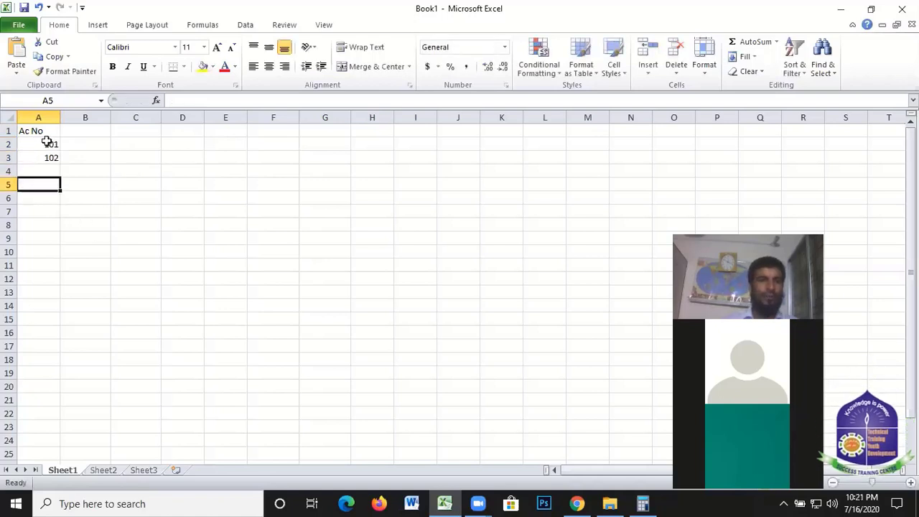
Fill the account-number series down, then delete the extras 110–118 so it ends at 109
drag(46, 141, 62, 373)
click(92, 129)
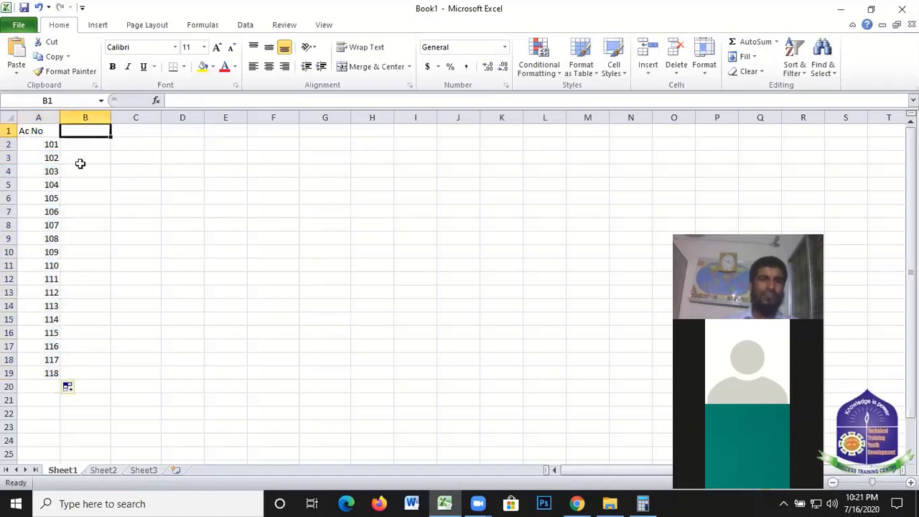
drag(25, 264, 84, 367)
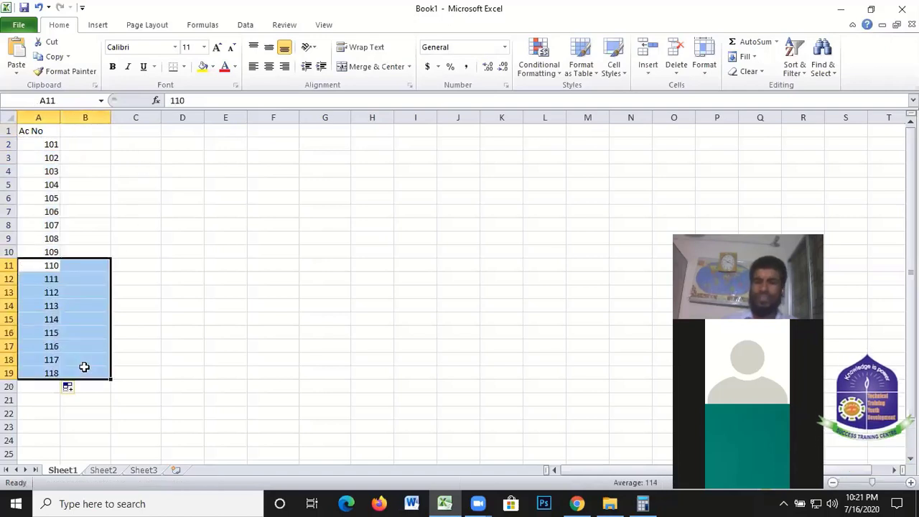
key(Delete)
click(209, 277)
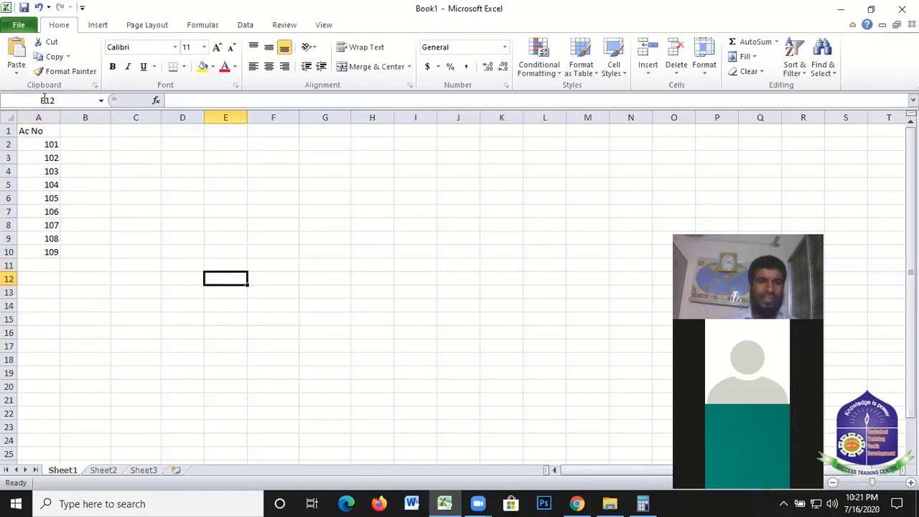
click(84, 132)
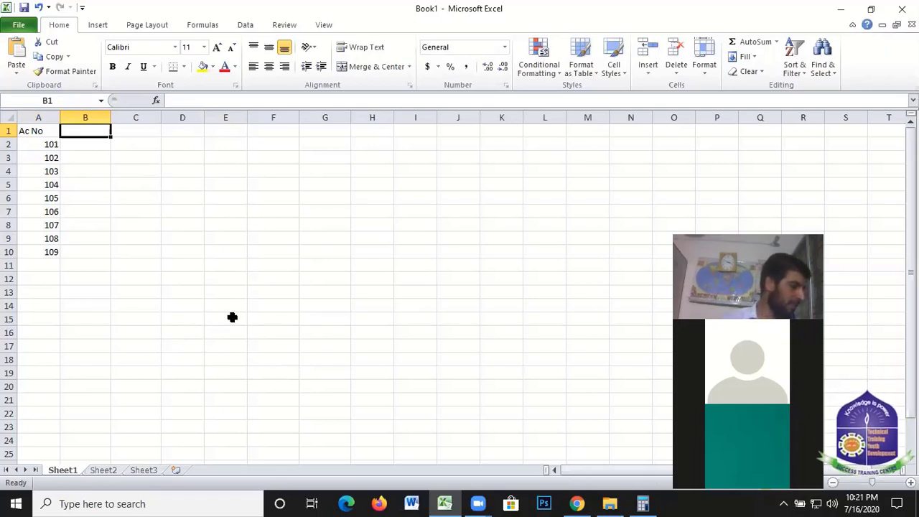
Add a DEPOSIT heading in B1 and fill 120000, 130000… down to 320000 in B22
text(D)
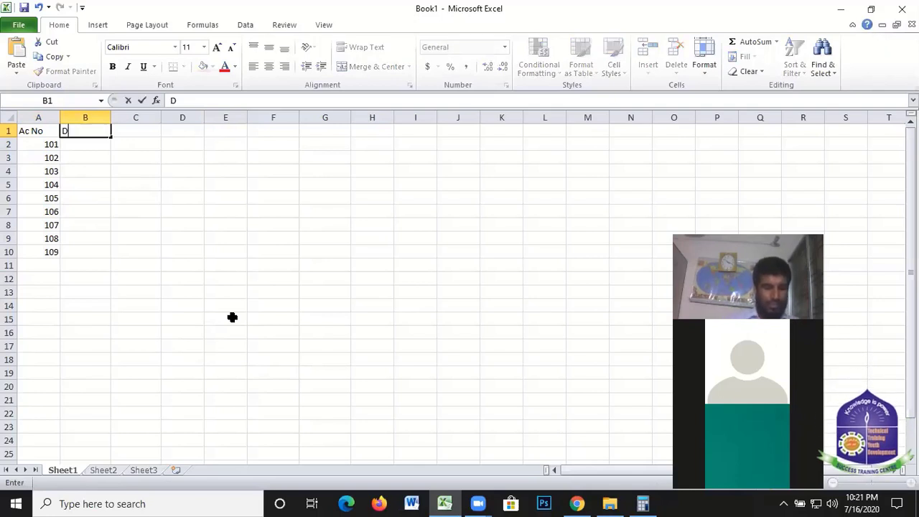
text(EPOSI)
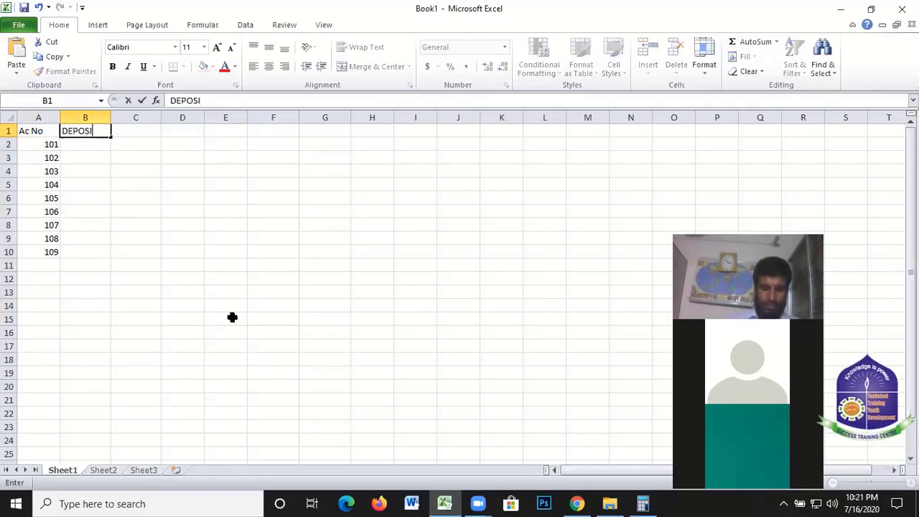
text(T)
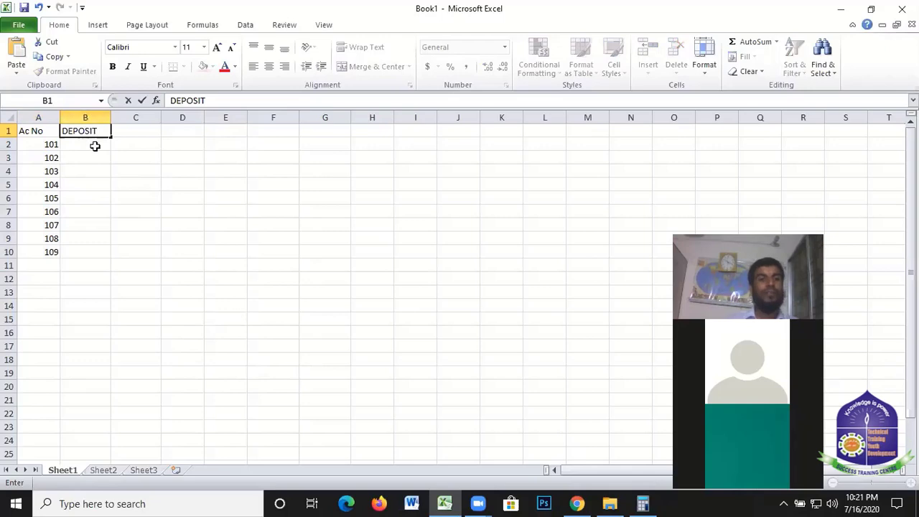
key(Return)
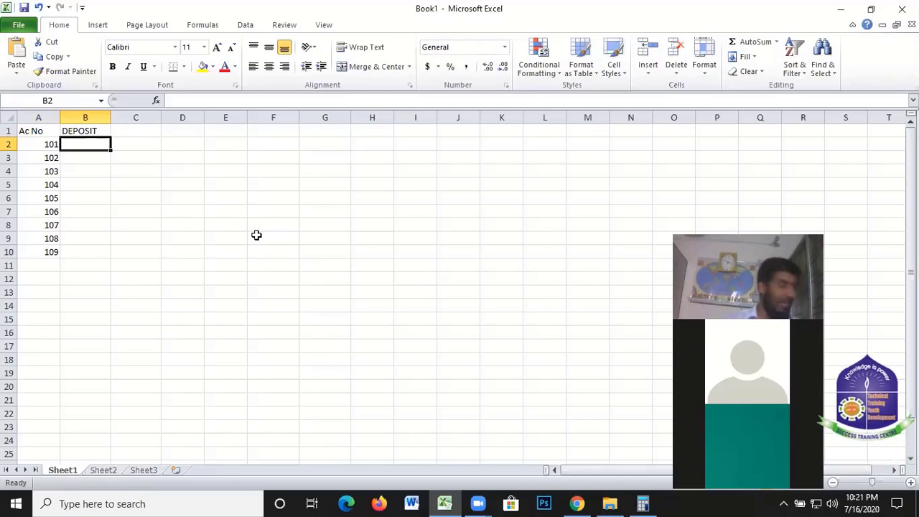
text(120000)
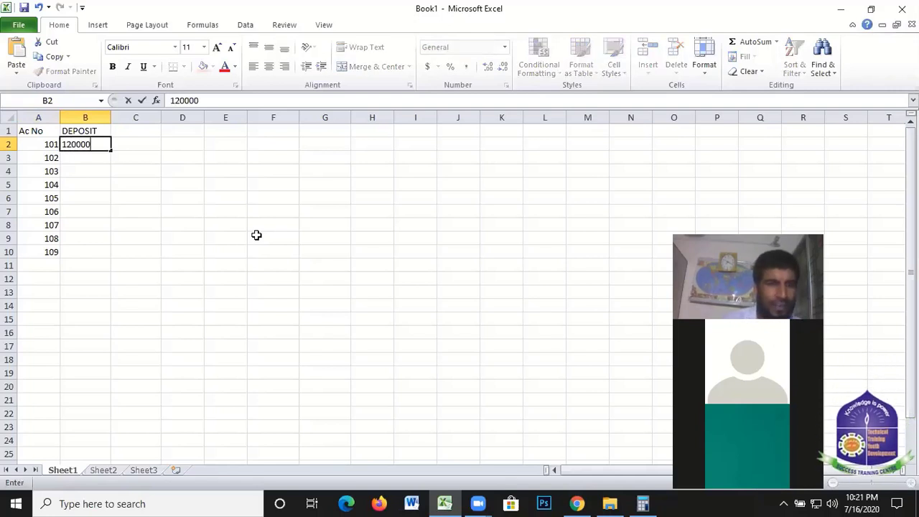
key(Return)
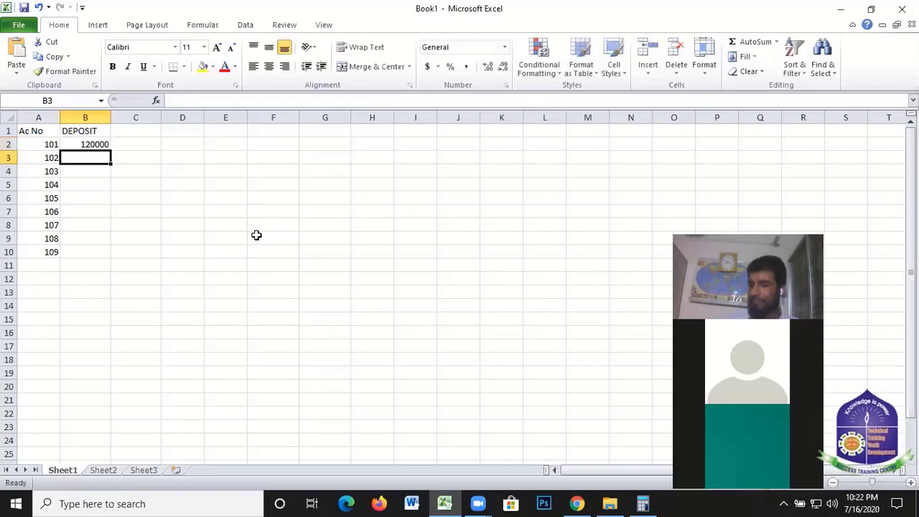
text(1300)
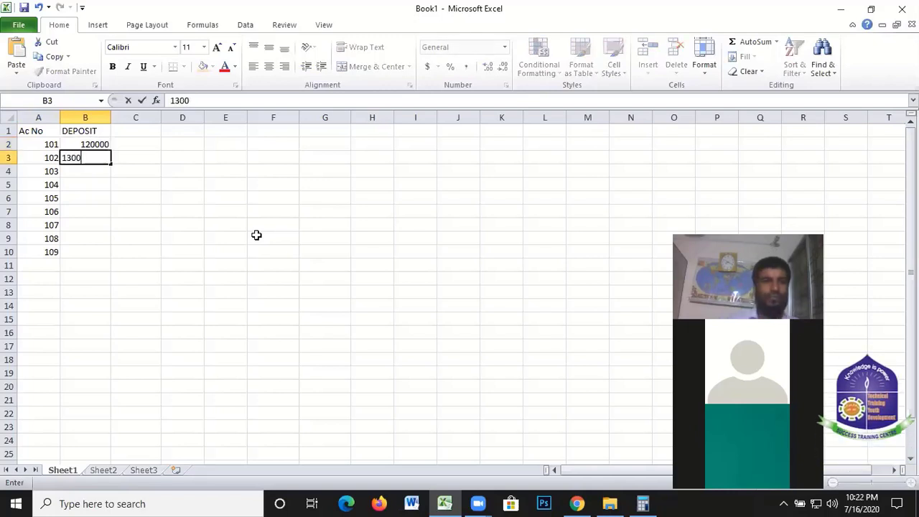
text(00)
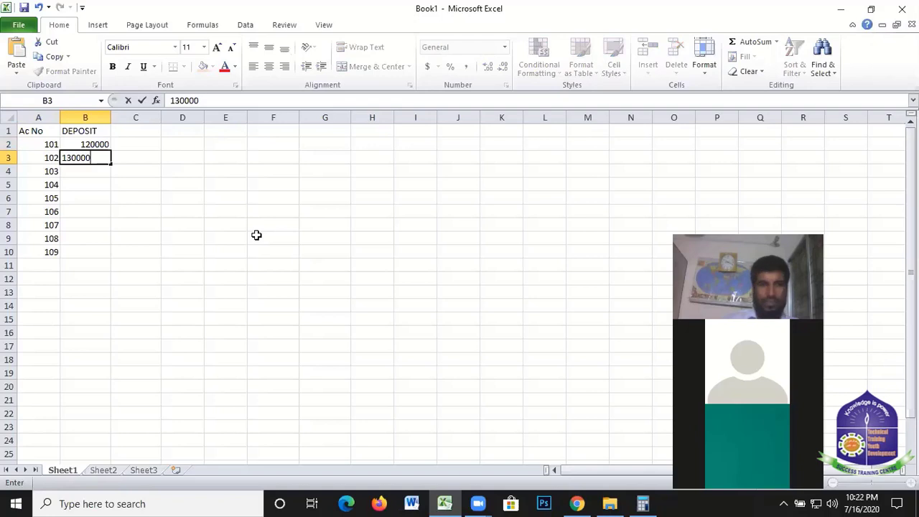
click(223, 208)
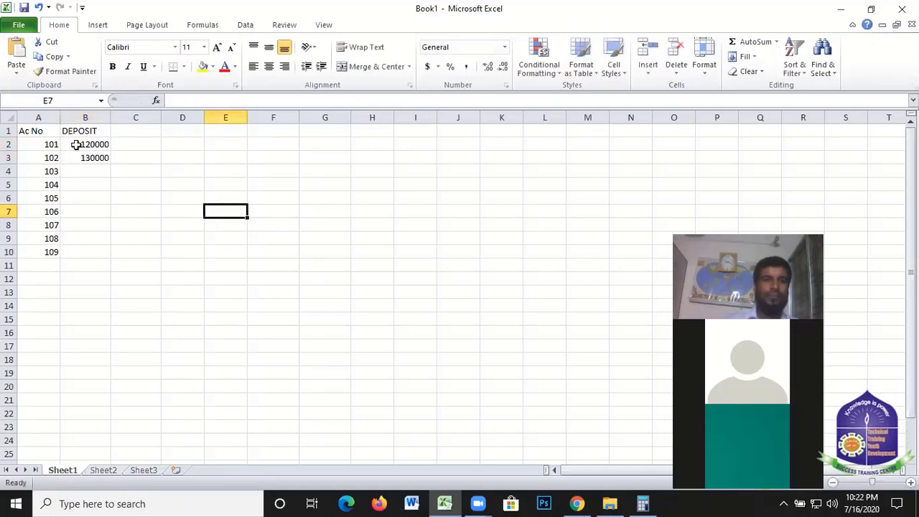
mouse_move(75, 145)
mouse_down()
mouse_move(97, 158)
mouse_move(126, 413)
mouse_up()
click(213, 290)
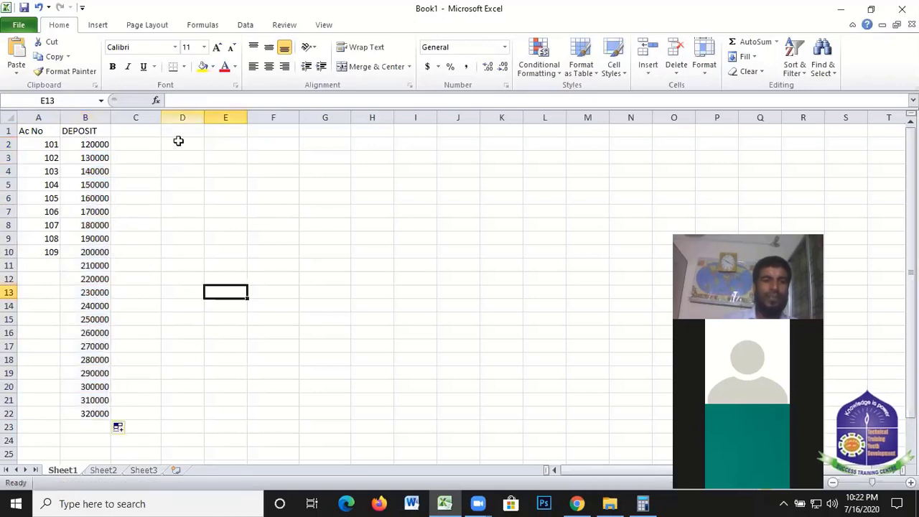
click(145, 132)
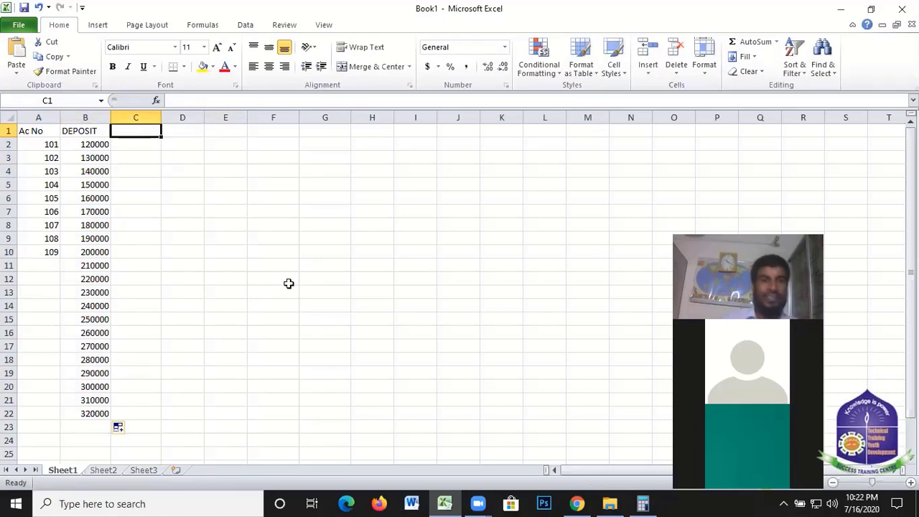
Enter the INTEREST heading in C1, with 8% in C2 and 10% in C3
text(IN)
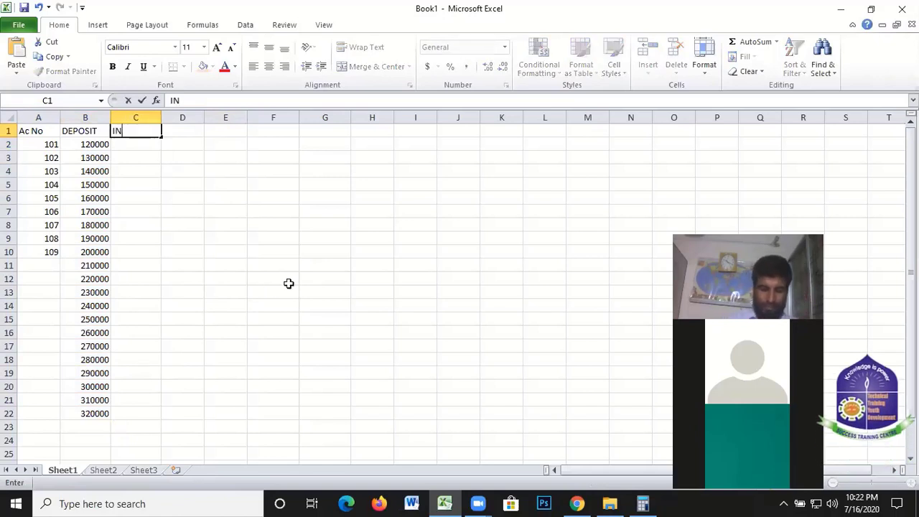
text(TERE)
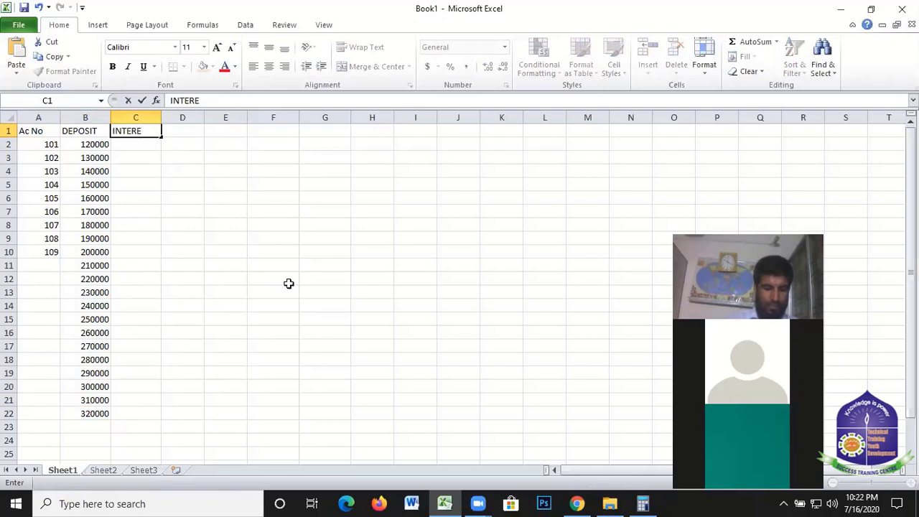
text(ST)
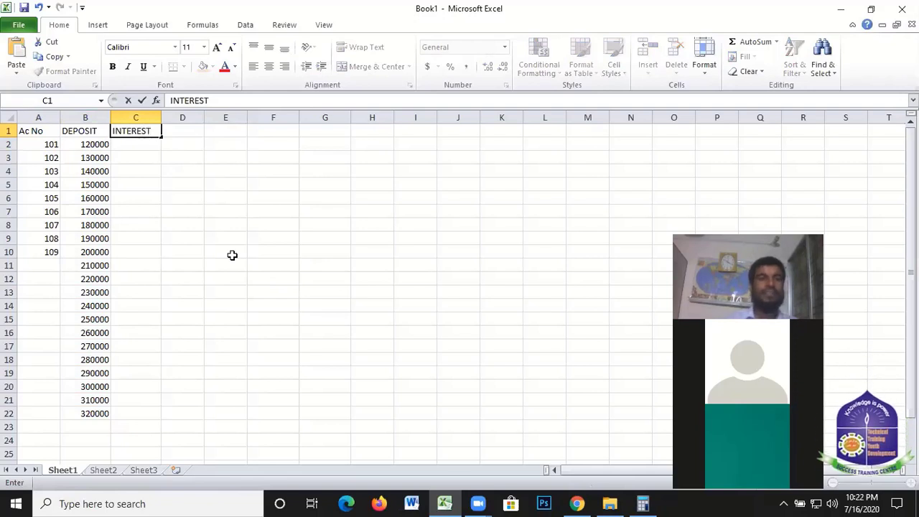
key(Return)
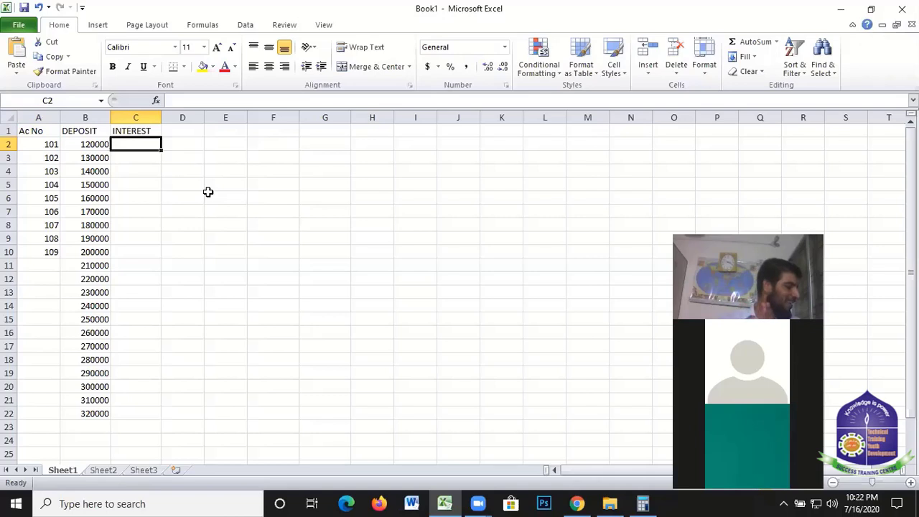
text(80)
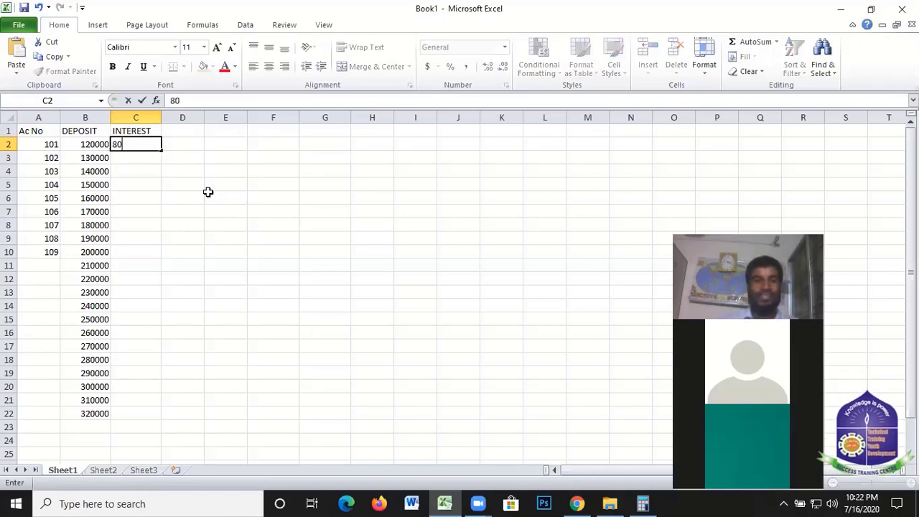
key(BackSpace)
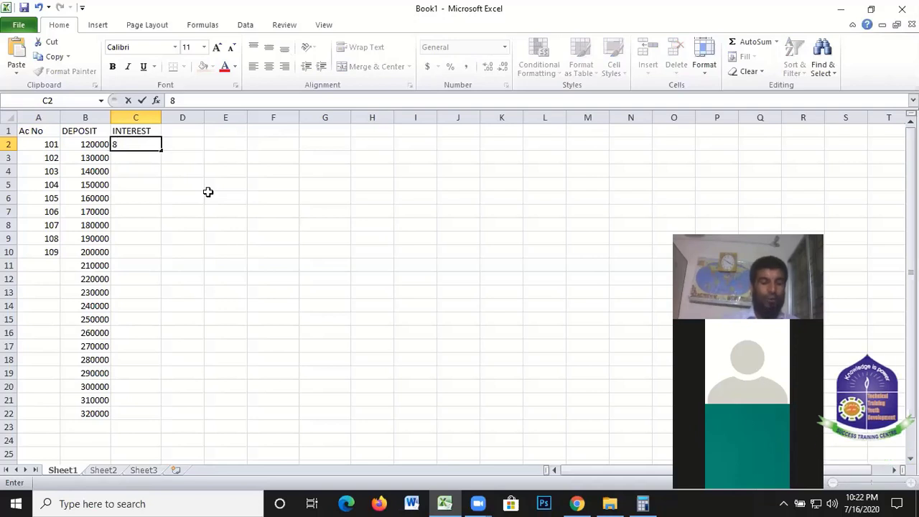
text(%)
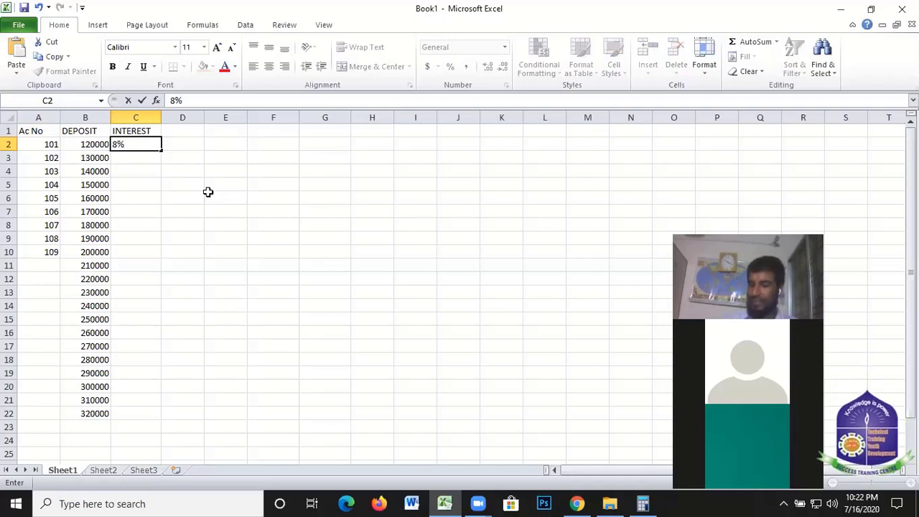
key(Return)
text(10)
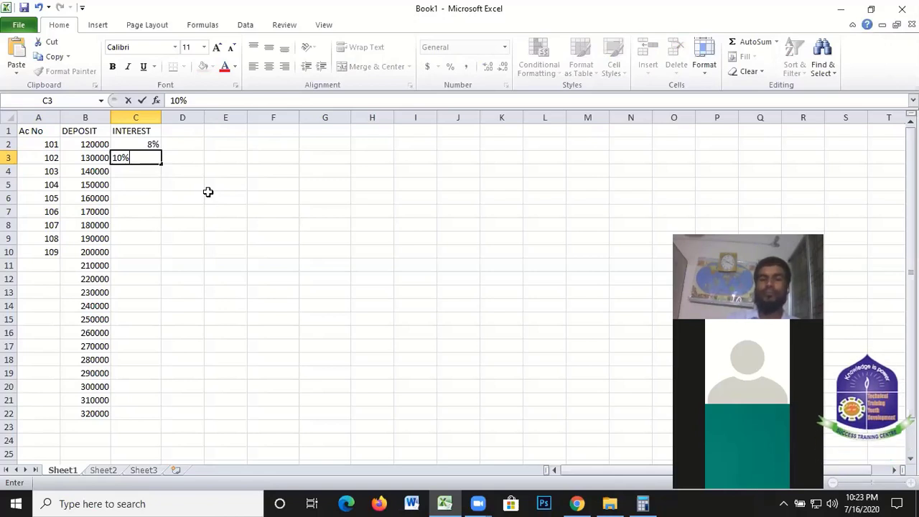
click(151, 169)
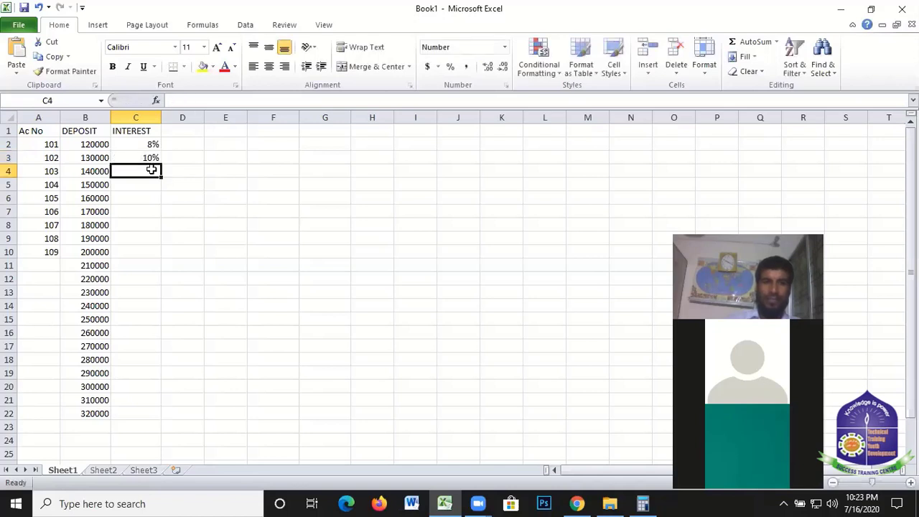
Fill the interest rates down in 2% steps to 48% in C22
click(137, 144)
click(273, 184)
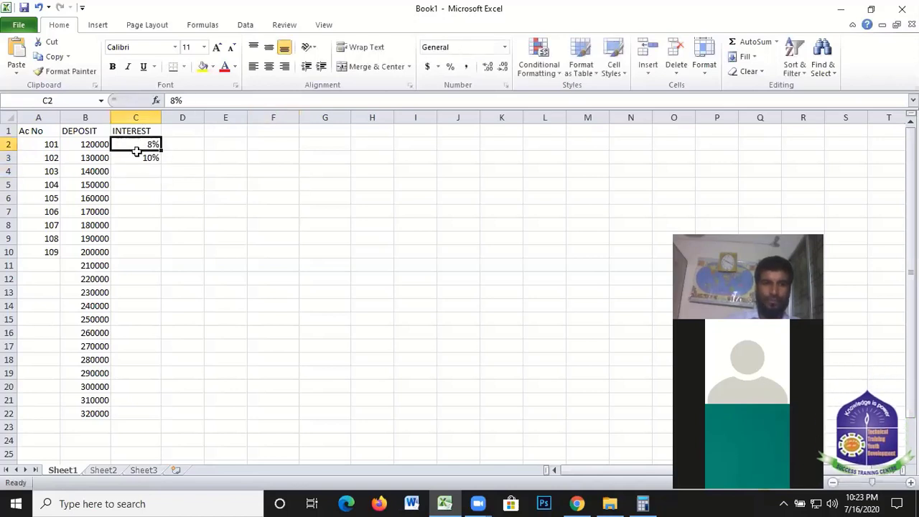
mouse_move(144, 146)
mouse_down()
mouse_move(156, 165)
mouse_move(175, 419)
mouse_up()
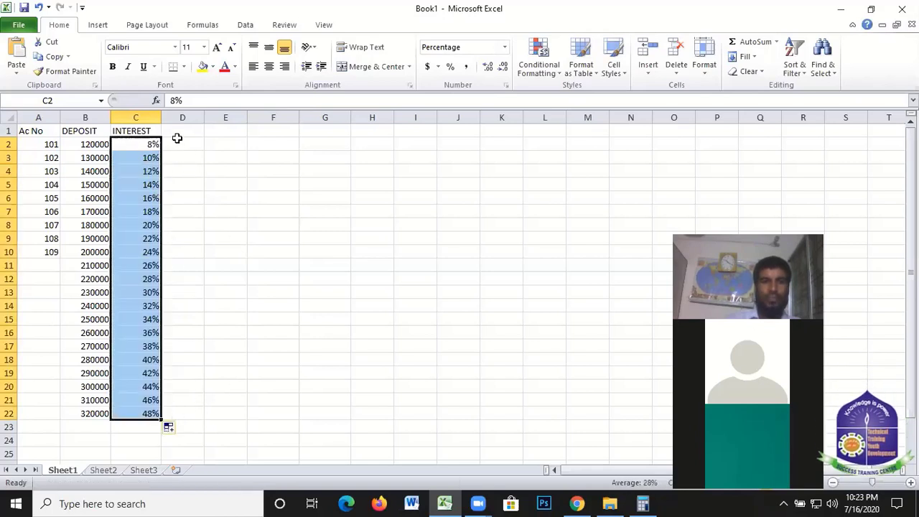
click(177, 139)
key(Up)
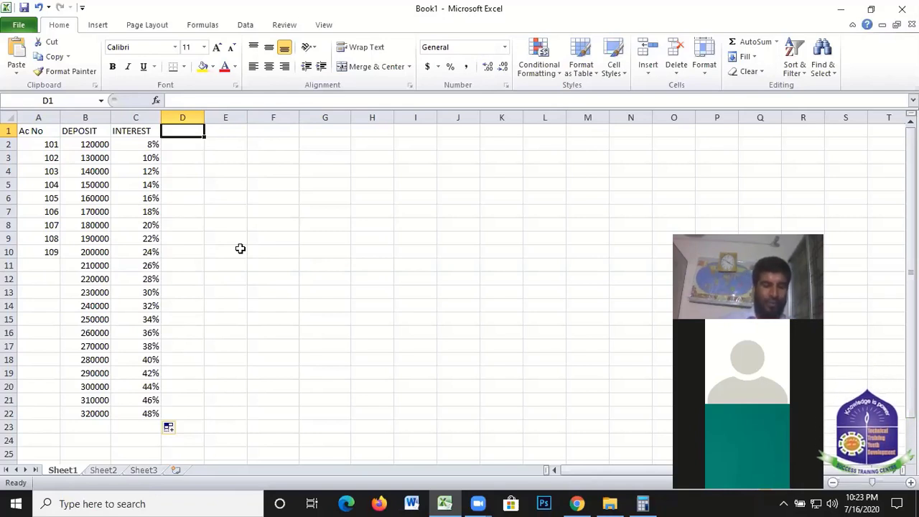
Add a YEARS heading in D1 and fill 5, 6… down to 25 in D22
text(YEA)
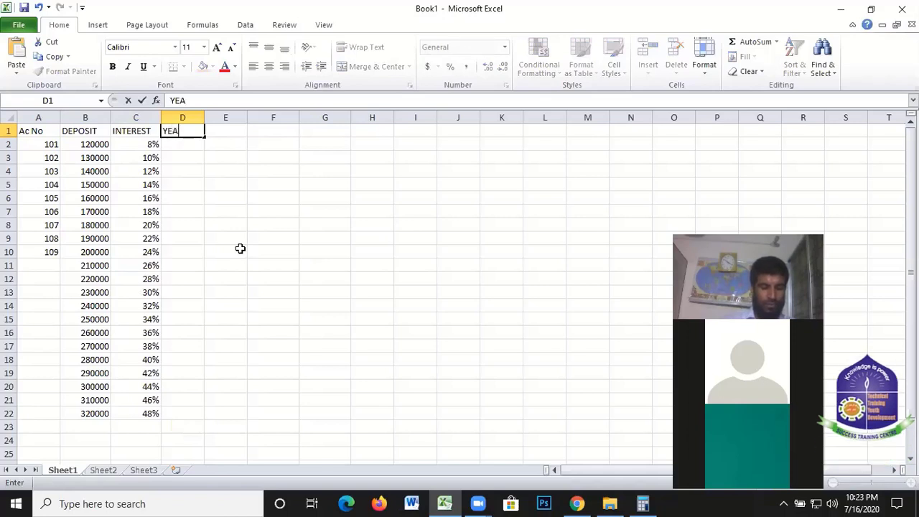
text(RS)
click(181, 151)
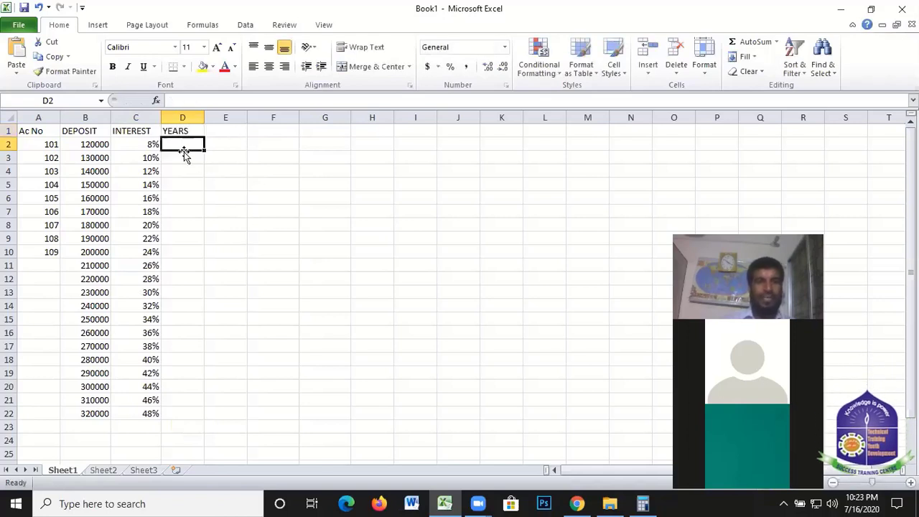
text(5)
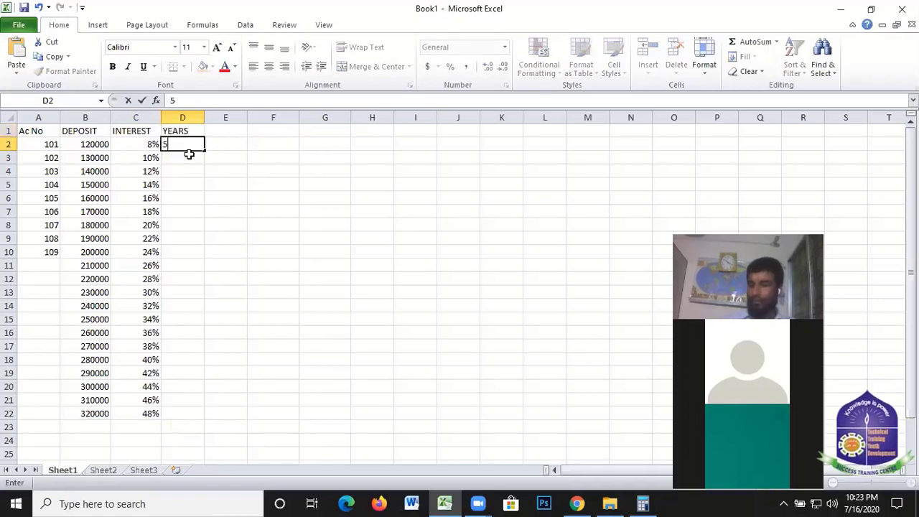
click(190, 158)
text(6)
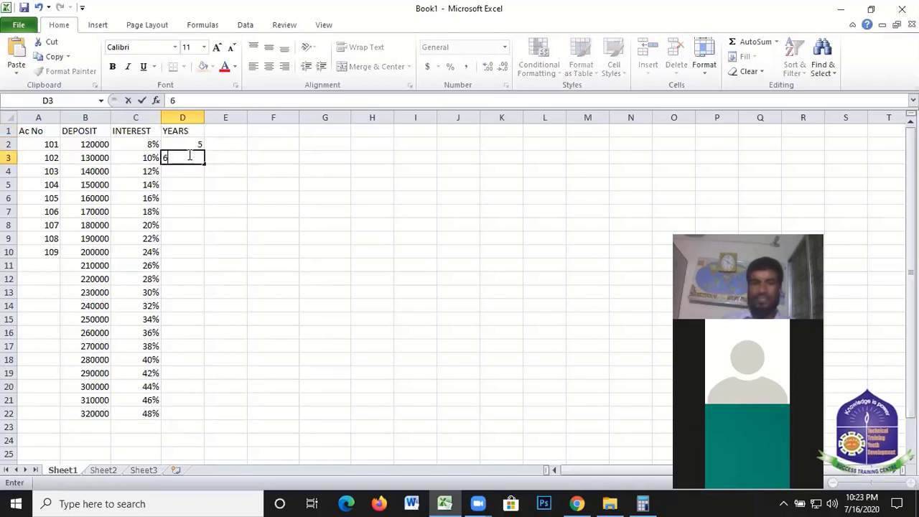
click(253, 212)
drag(181, 144, 234, 414)
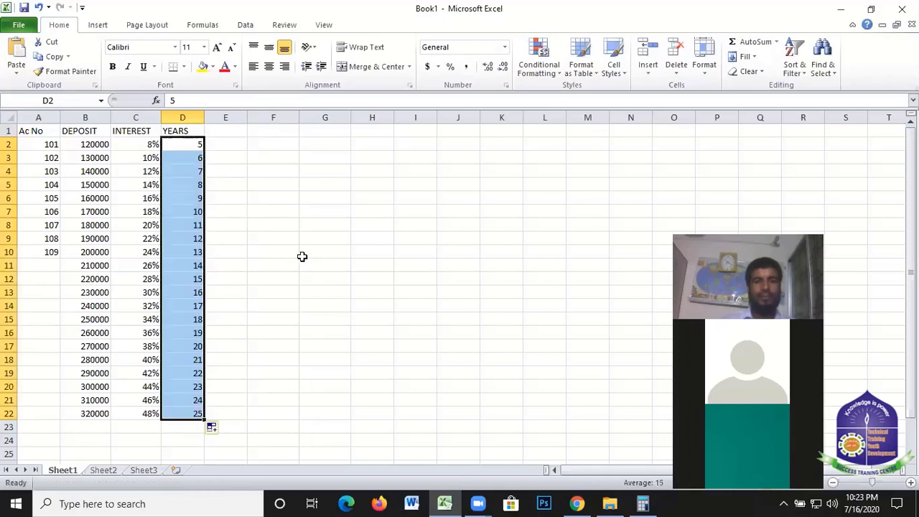
click(302, 254)
click(221, 129)
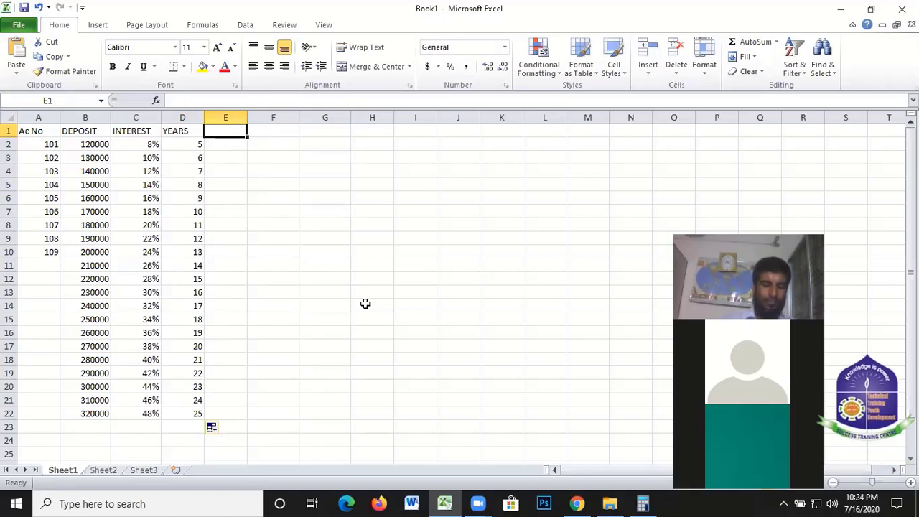
Enter 'BL' in E1, then select the table from A1 to review the data
text(BL)
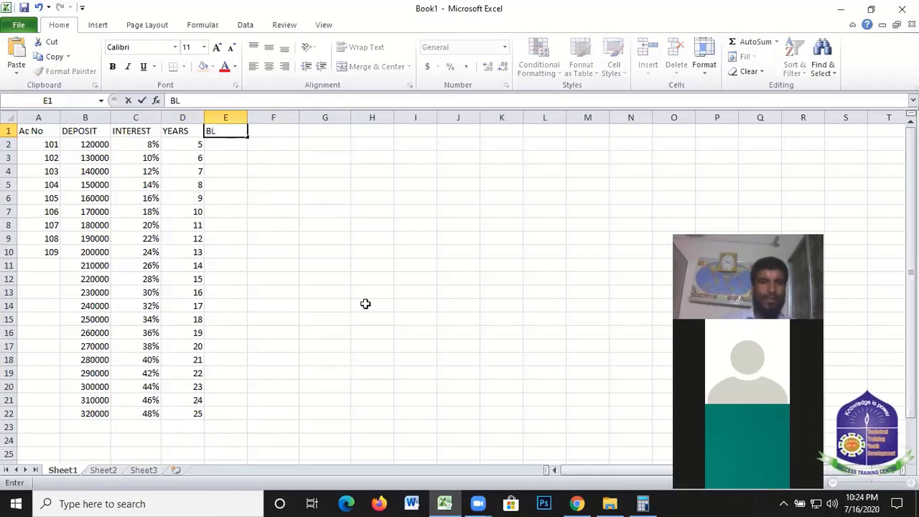
key(Return)
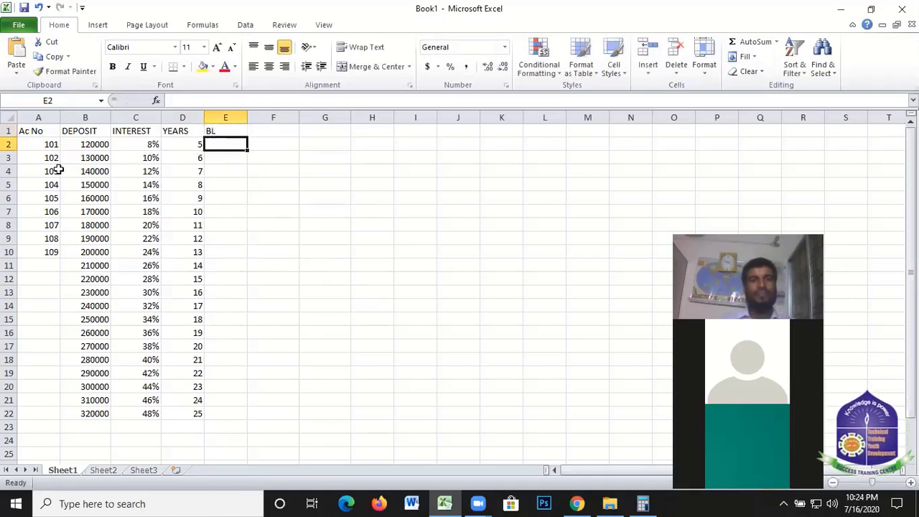
click(346, 202)
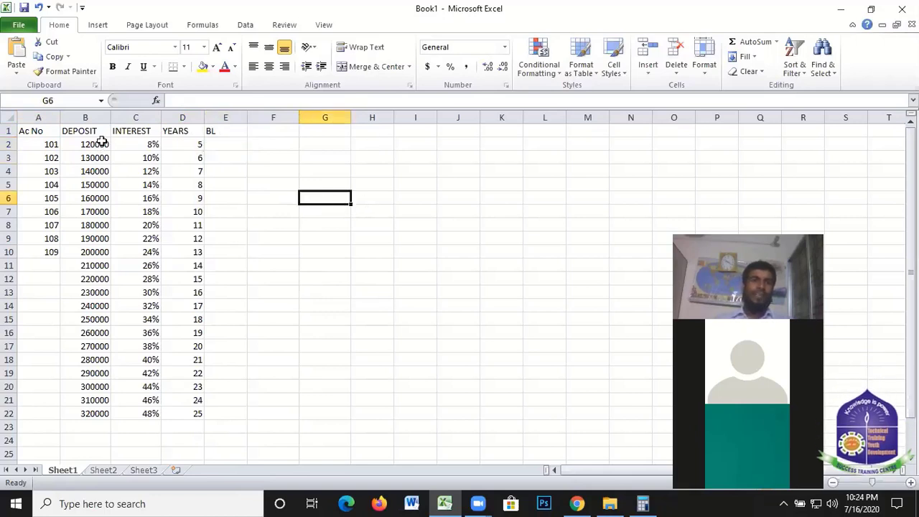
click(33, 133)
mouse_move(33, 133)
mouse_down()
mouse_move(211, 407)
mouse_move(198, 436)
mouse_up()
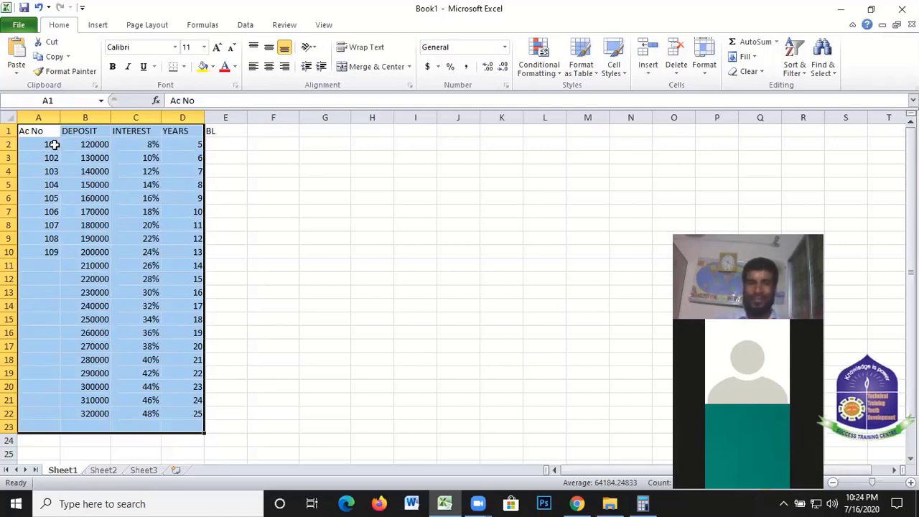
click(85, 130)
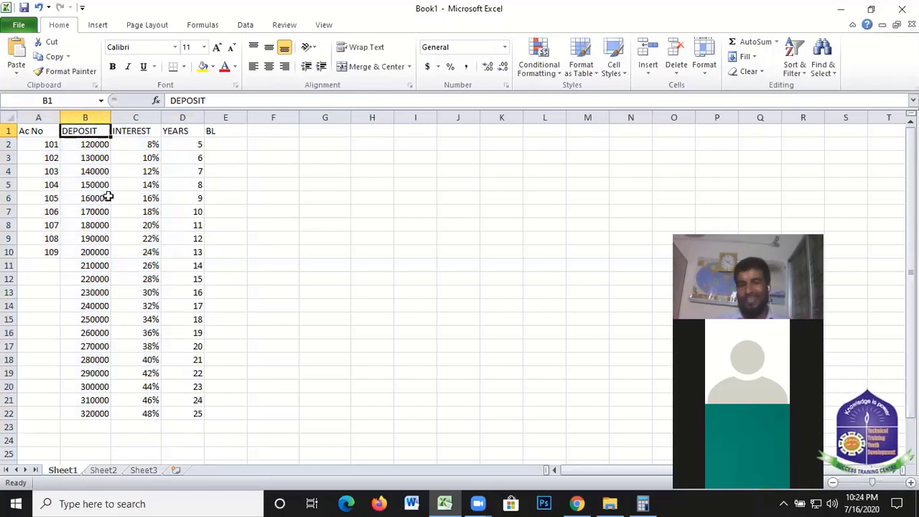
click(97, 147)
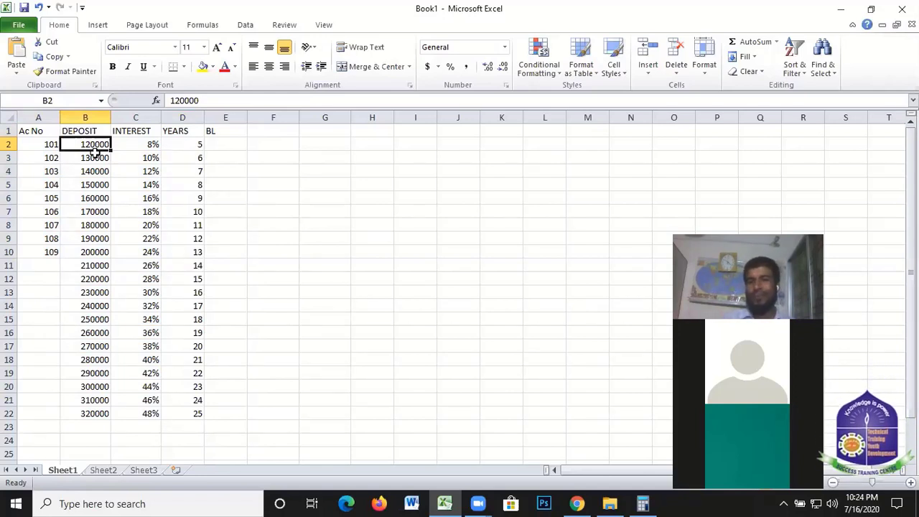
click(105, 198)
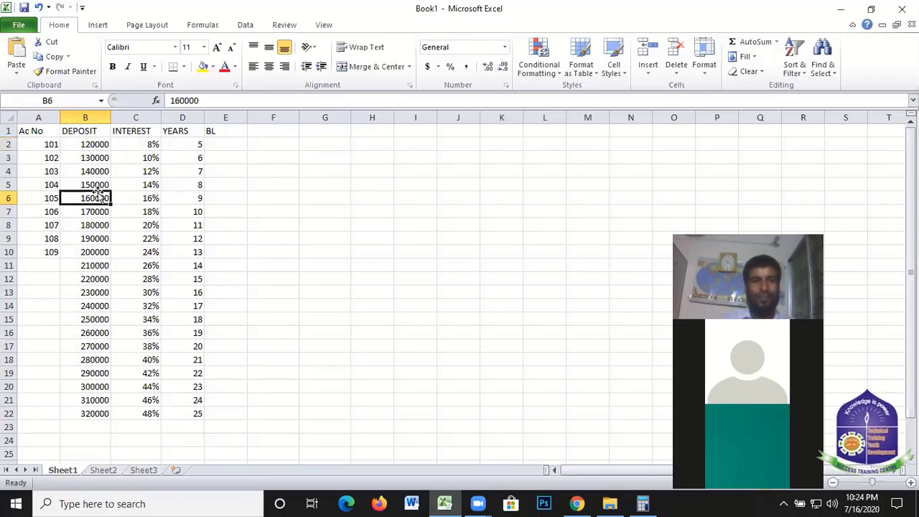
click(130, 134)
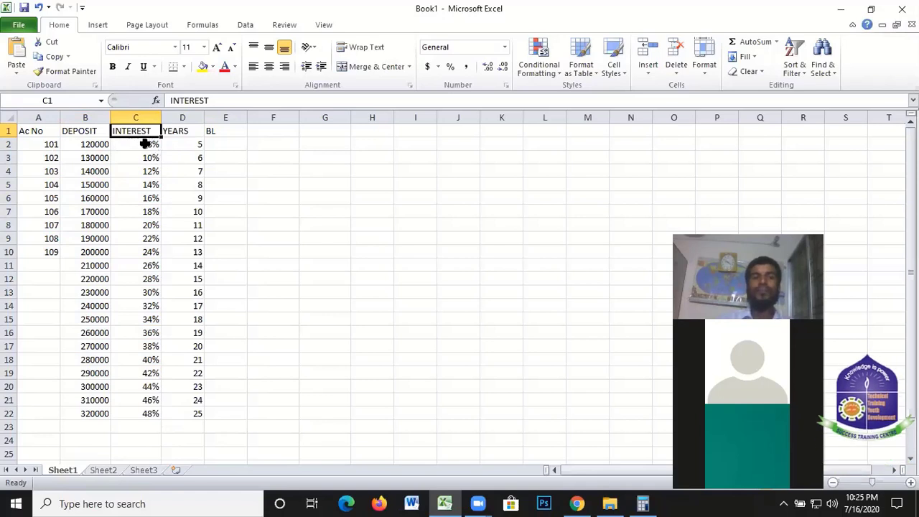
click(152, 144)
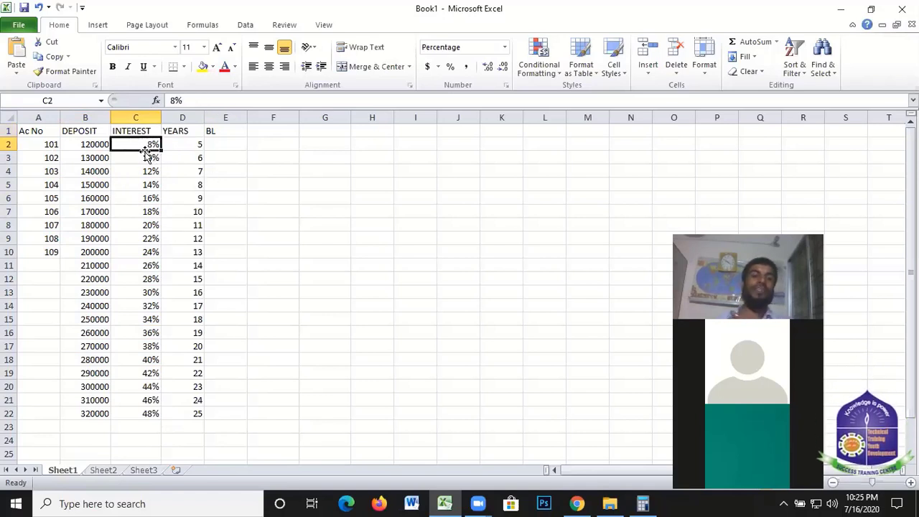
drag(58, 157, 154, 172)
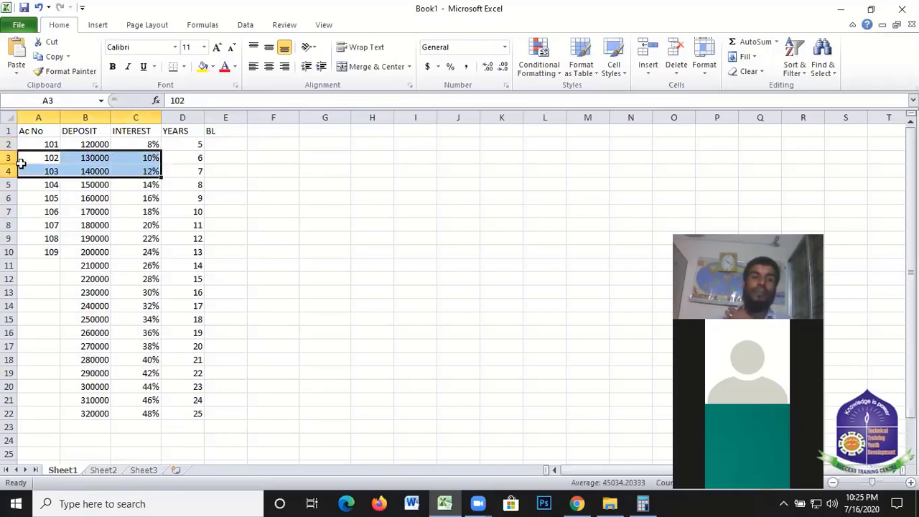
click(280, 188)
drag(185, 146, 197, 414)
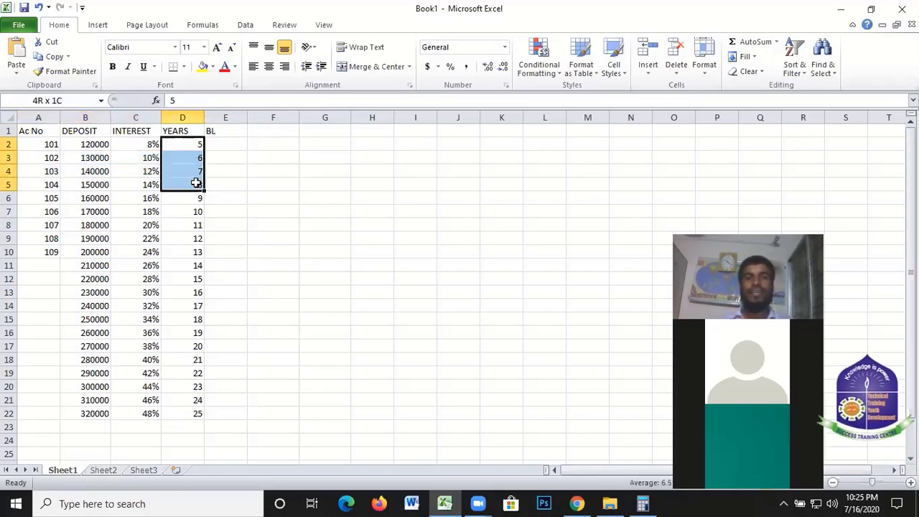
click(192, 146)
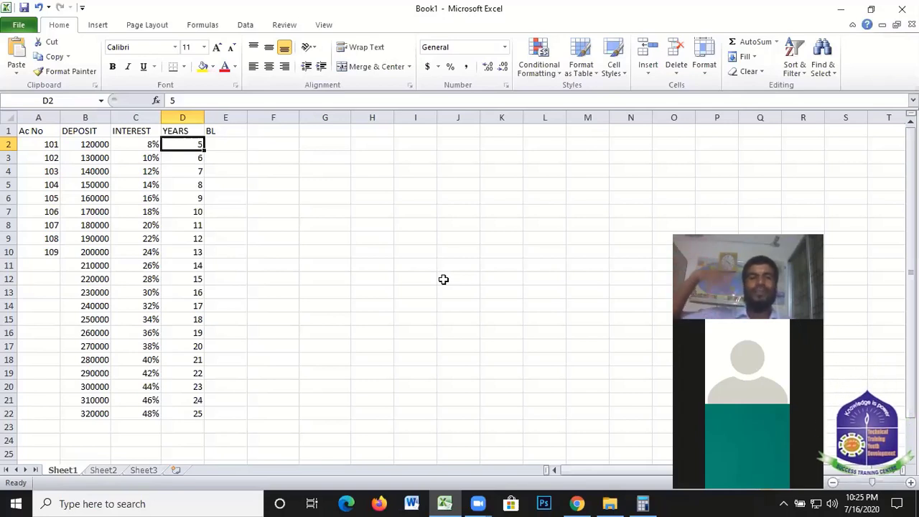
click(343, 197)
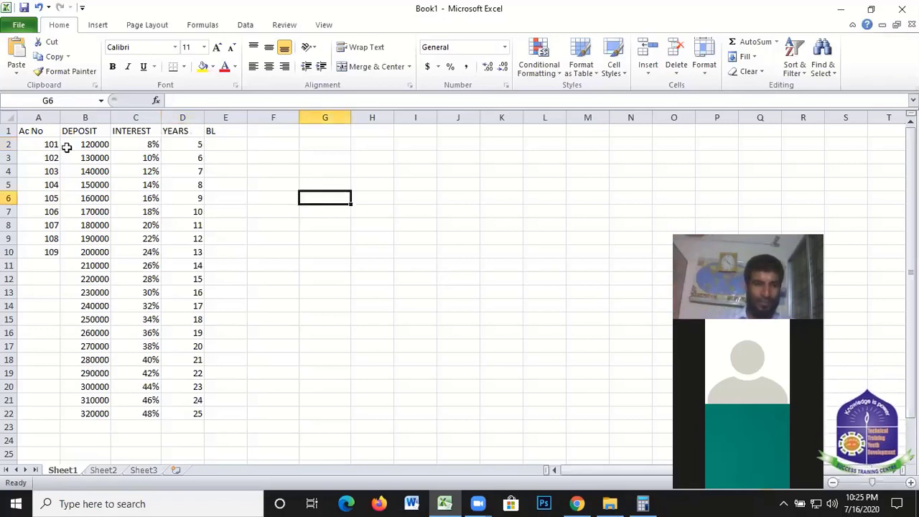
mouse_move(29, 146)
mouse_down()
mouse_move(196, 334)
mouse_move(196, 171)
mouse_up()
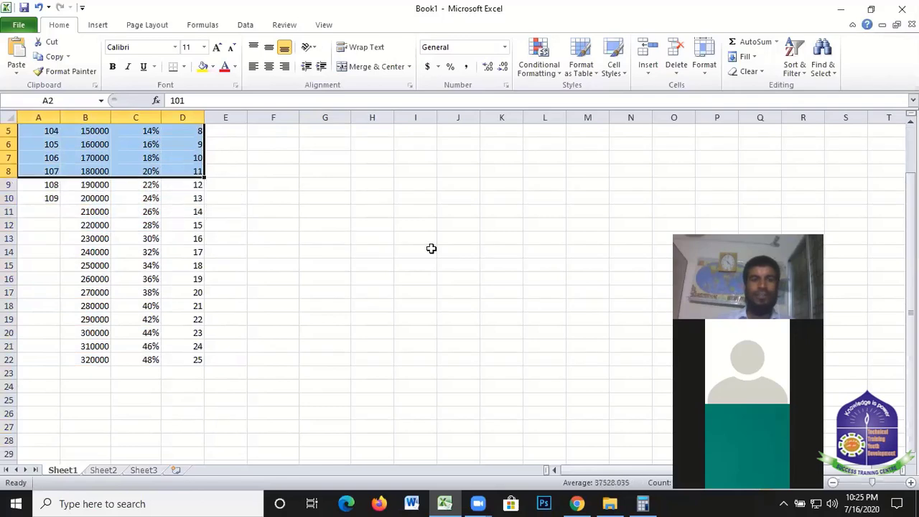
scroll(431, 249, up, 2)
click(227, 144)
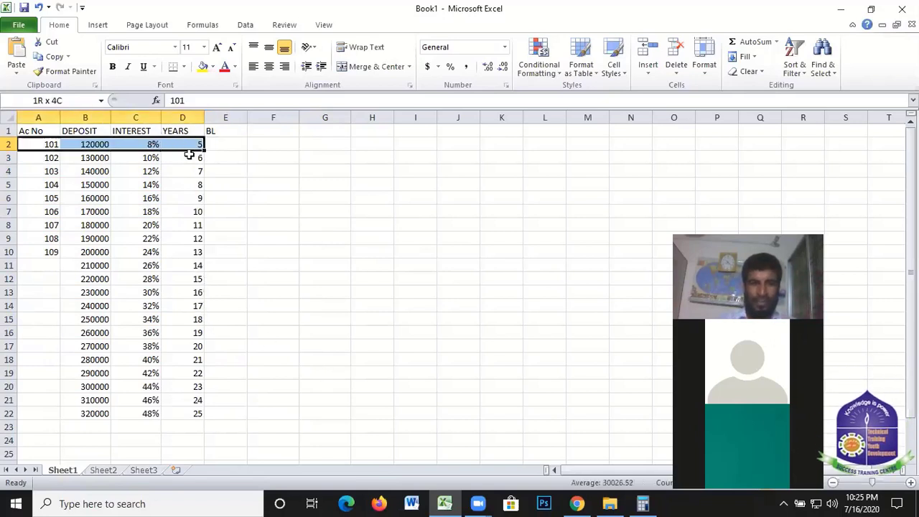
drag(40, 145, 197, 387)
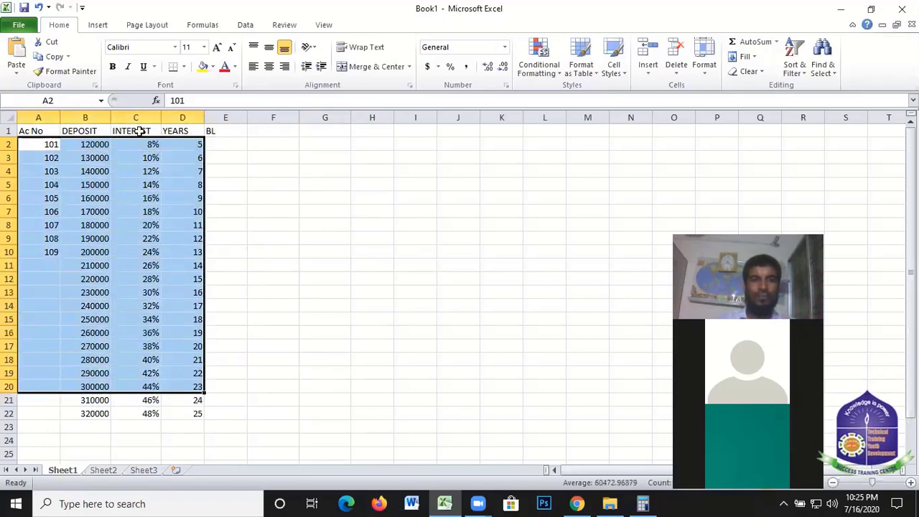
click(279, 207)
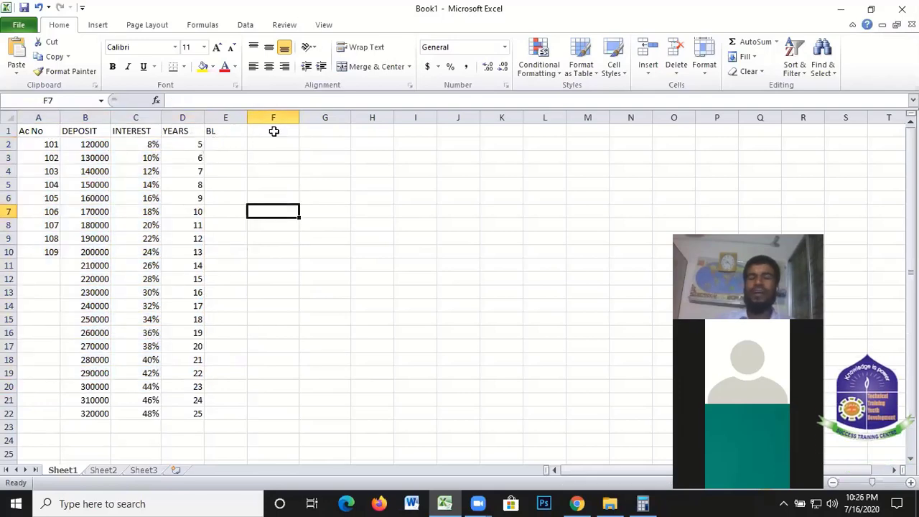
Start a formula in cell E2 by entering '='
click(215, 145)
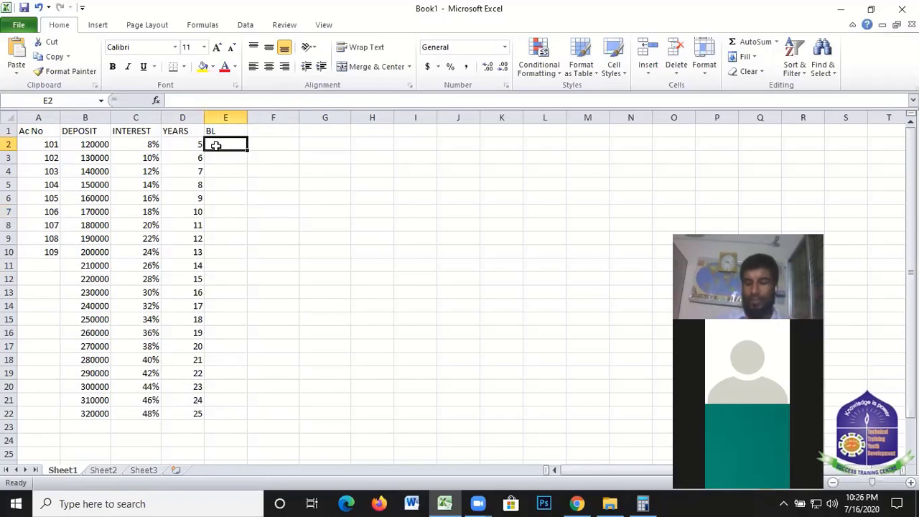
text(=)
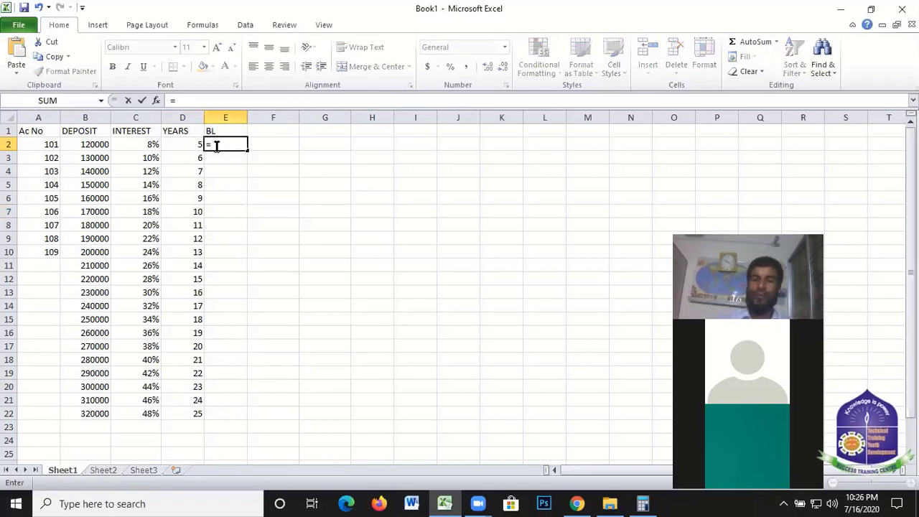
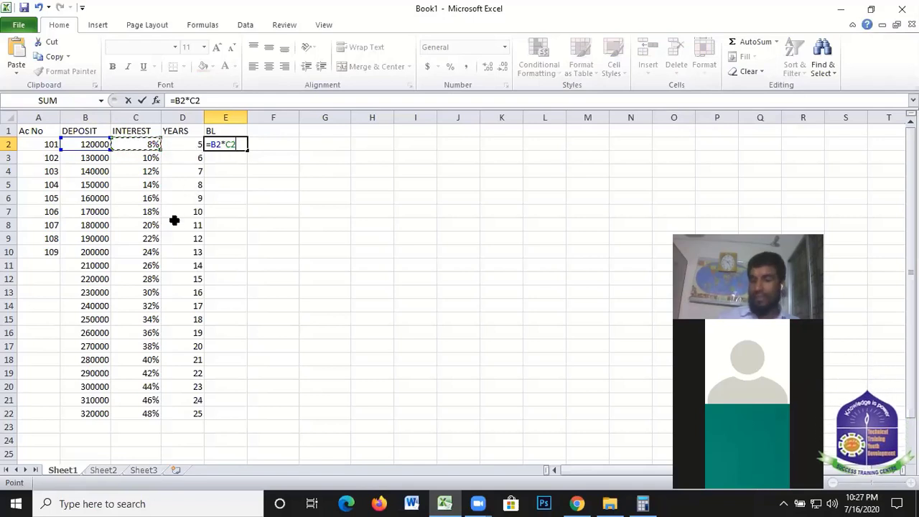
Complete the BL formula =B2*C2*D2 in E2, giving 48000
text(*)
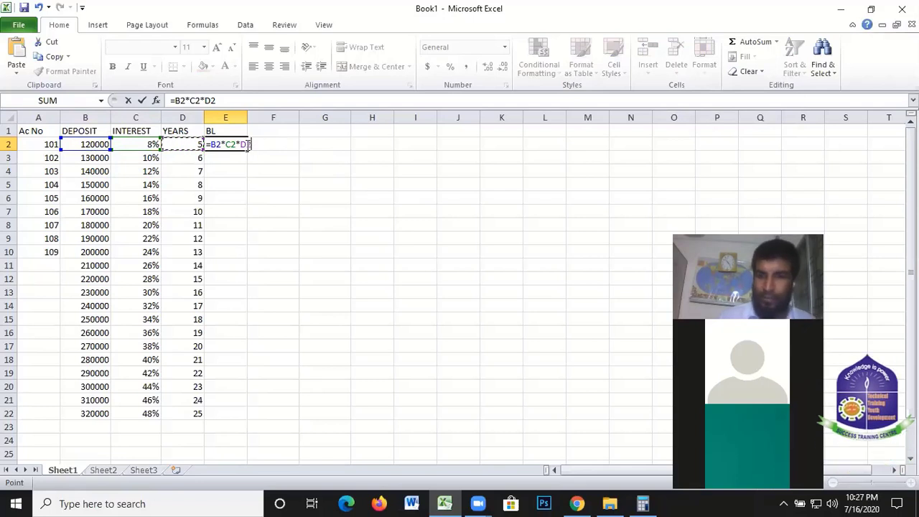
key(Return)
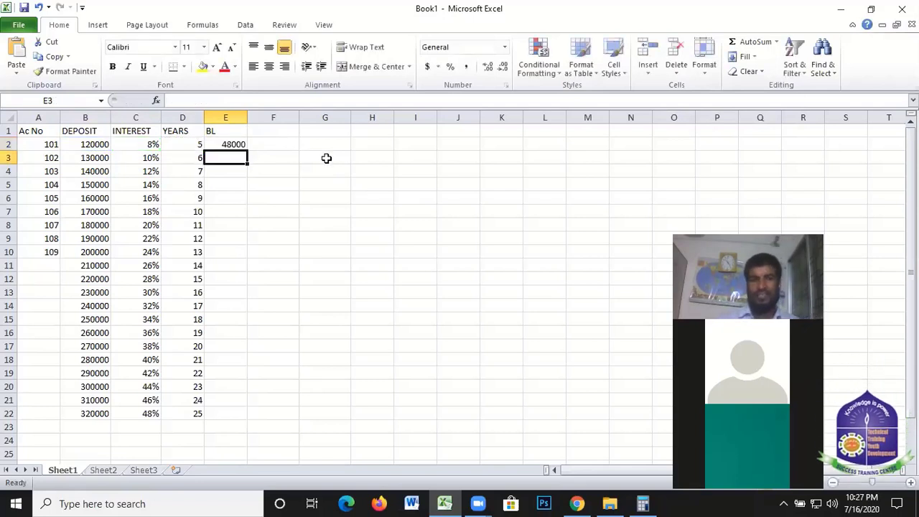
click(234, 144)
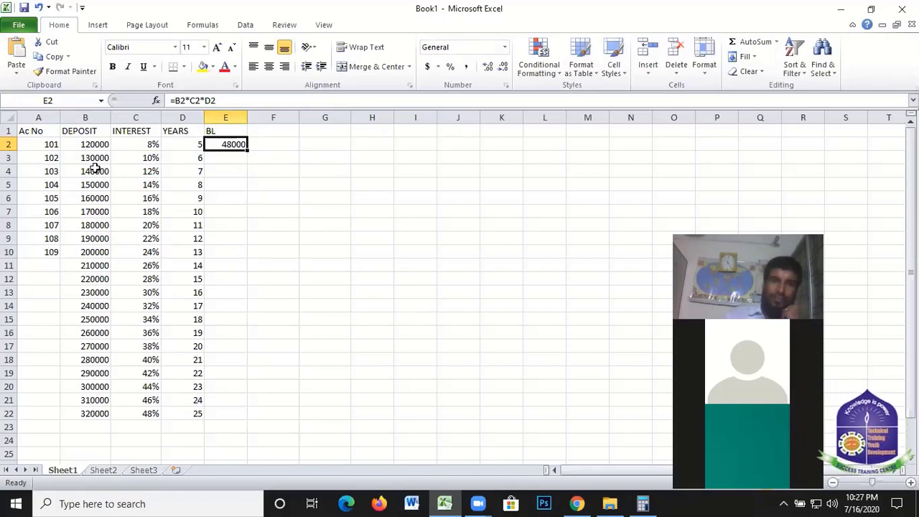
click(229, 162)
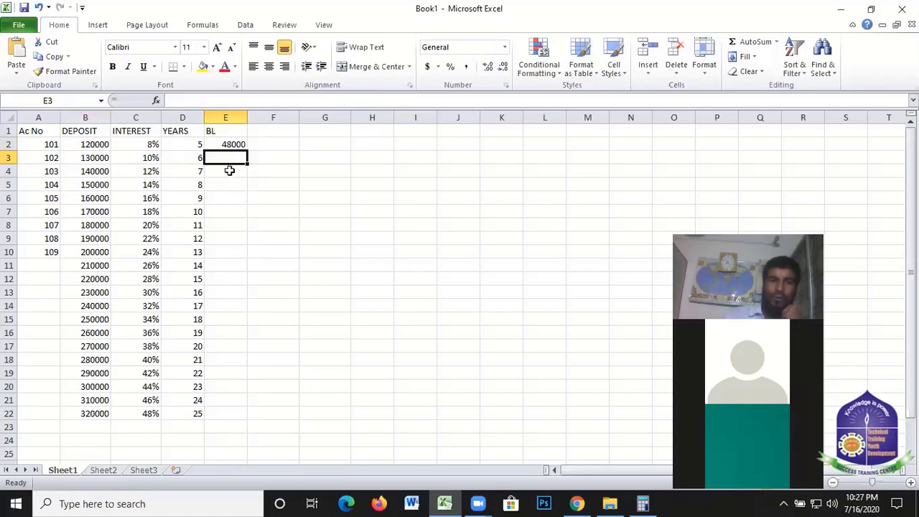
Fill E2's formula down through E22, giving values from 48000 to 3840000
click(228, 144)
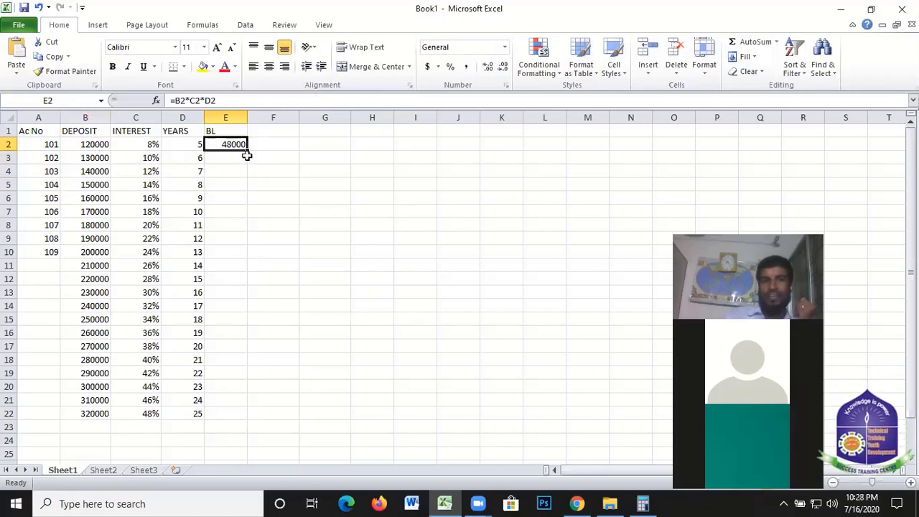
drag(247, 151, 255, 414)
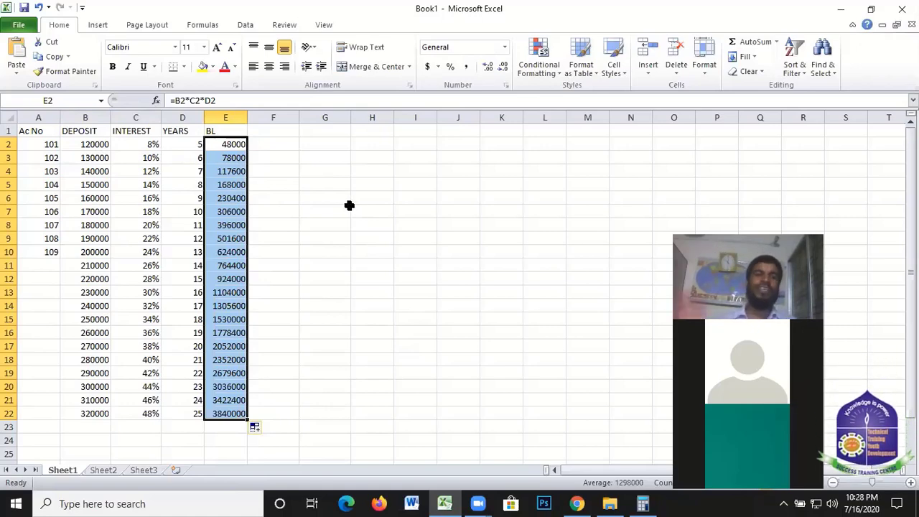
click(303, 250)
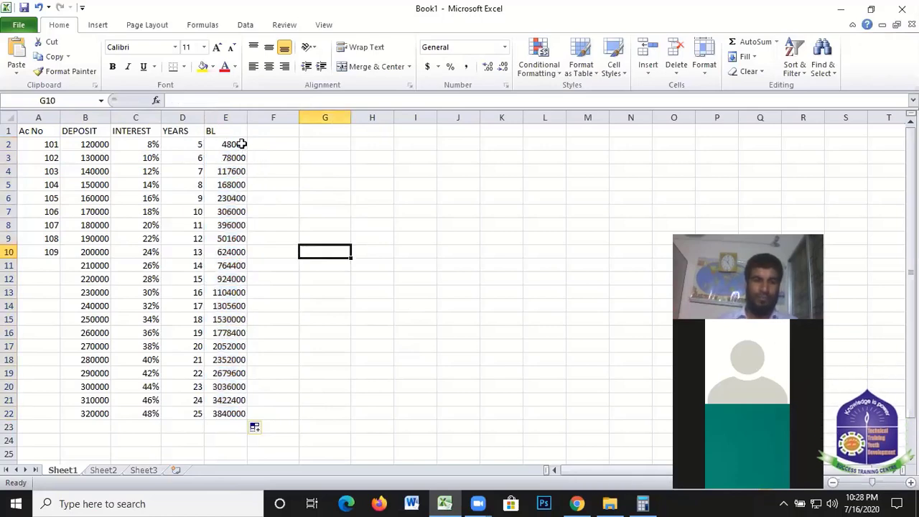
click(228, 146)
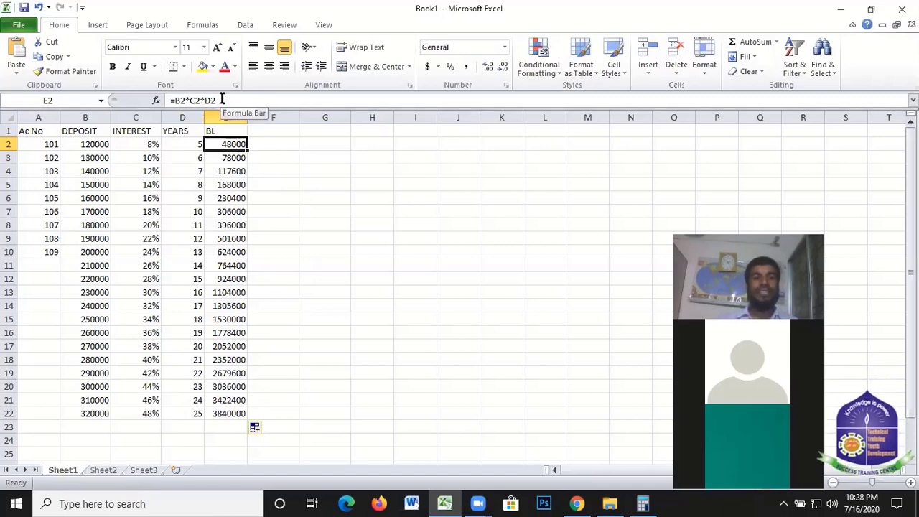
Change E2's formula to =B2*C2*D2+B2 so it shows 168000
click(223, 100)
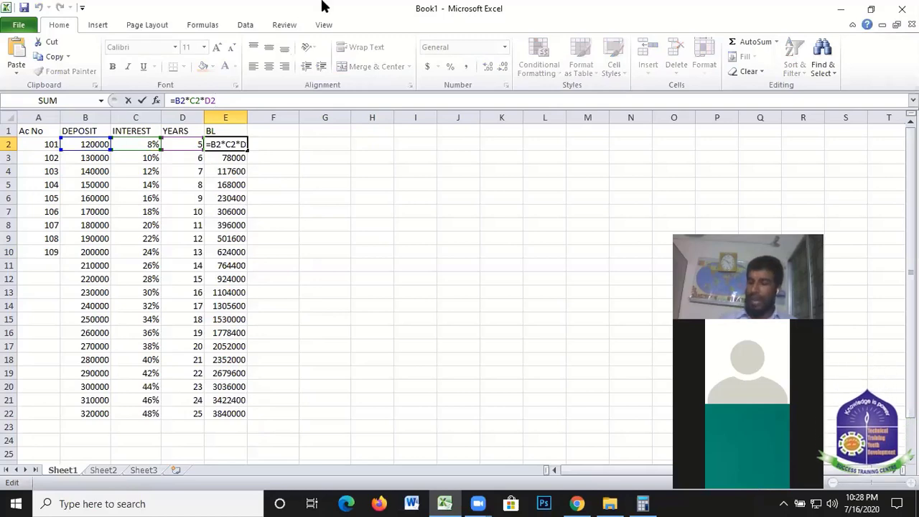
text(+)
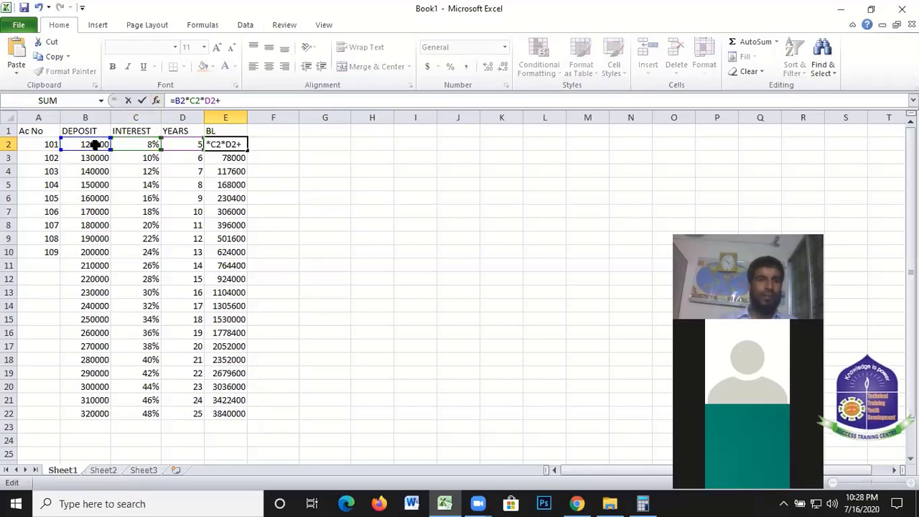
click(99, 144)
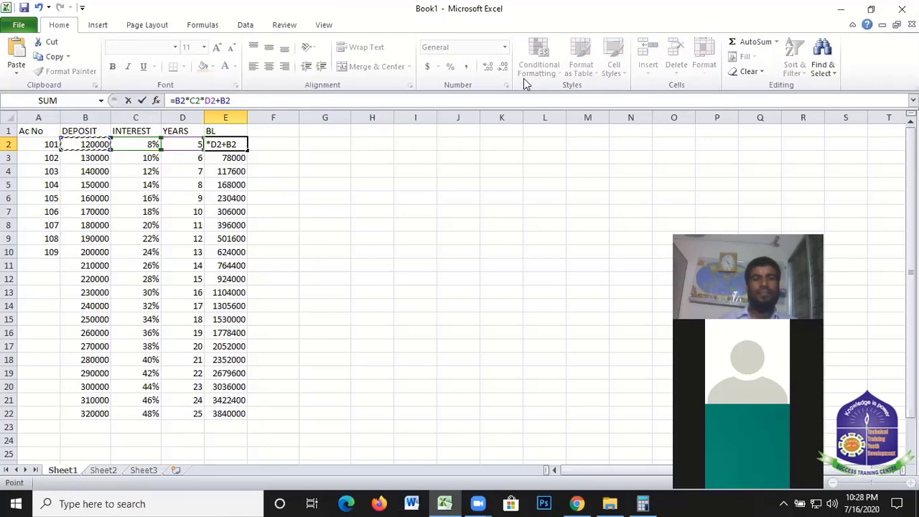
key(Return)
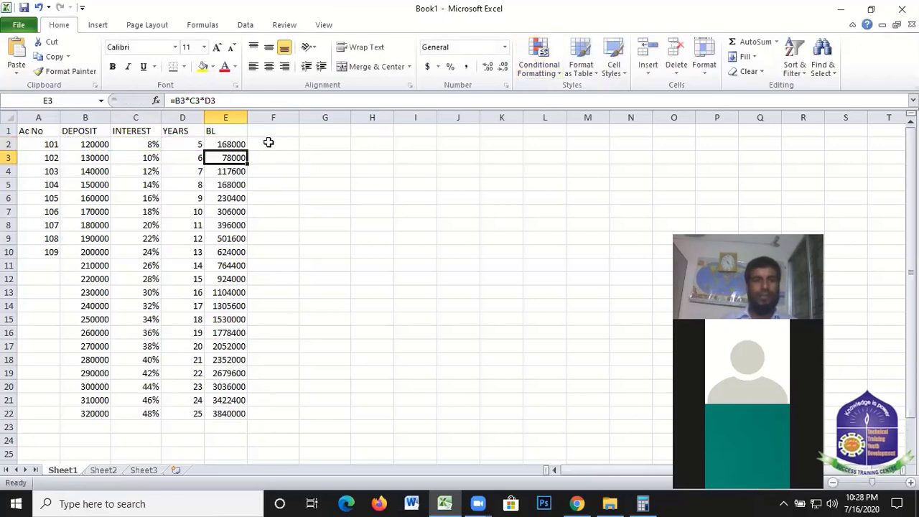
click(229, 146)
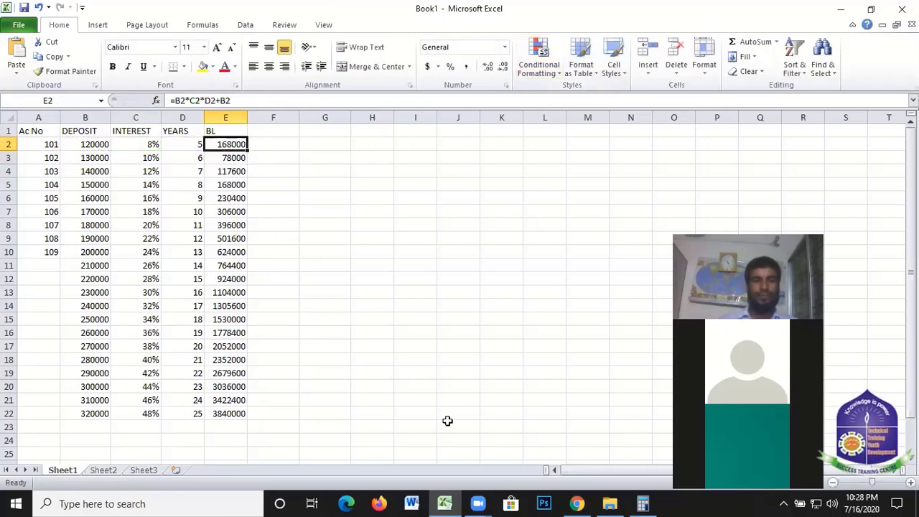
click(219, 158)
Fill the updated formula from E2 down to E22, ending at 4160000
drag(240, 251, 237, 245)
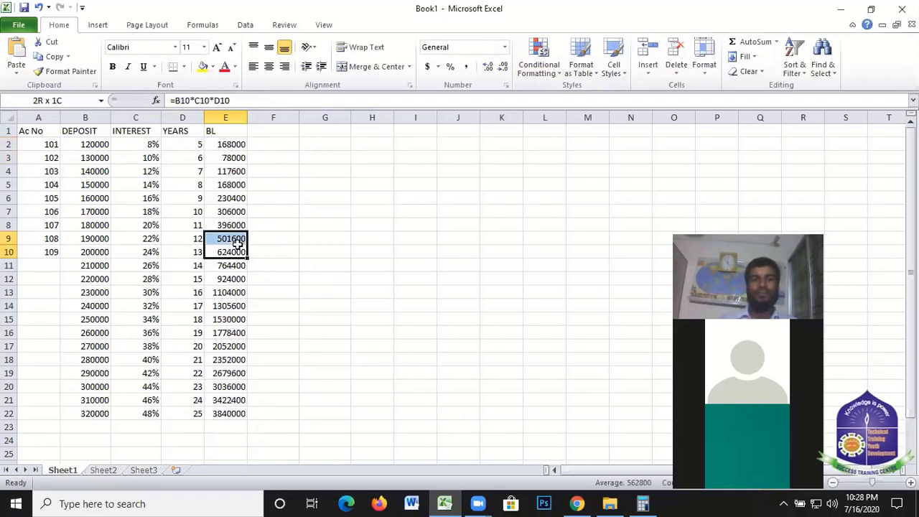
click(219, 157)
click(222, 169)
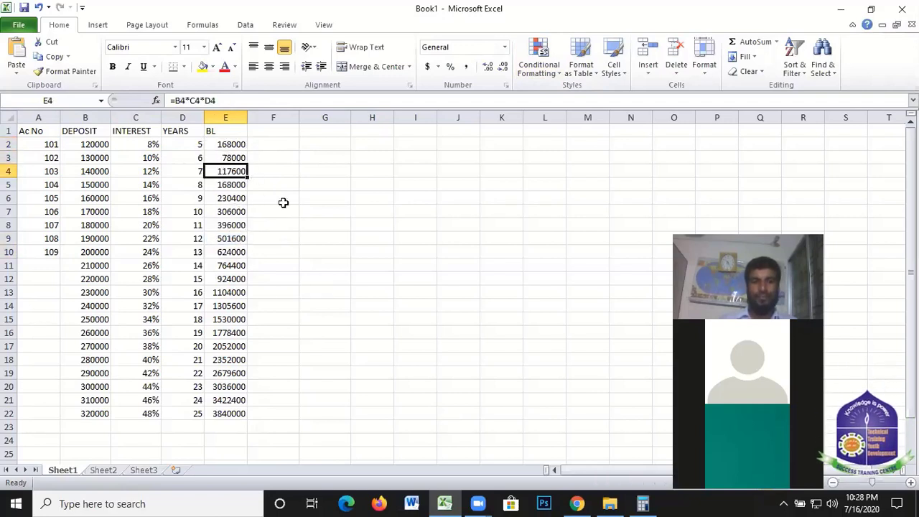
click(284, 210)
click(224, 159)
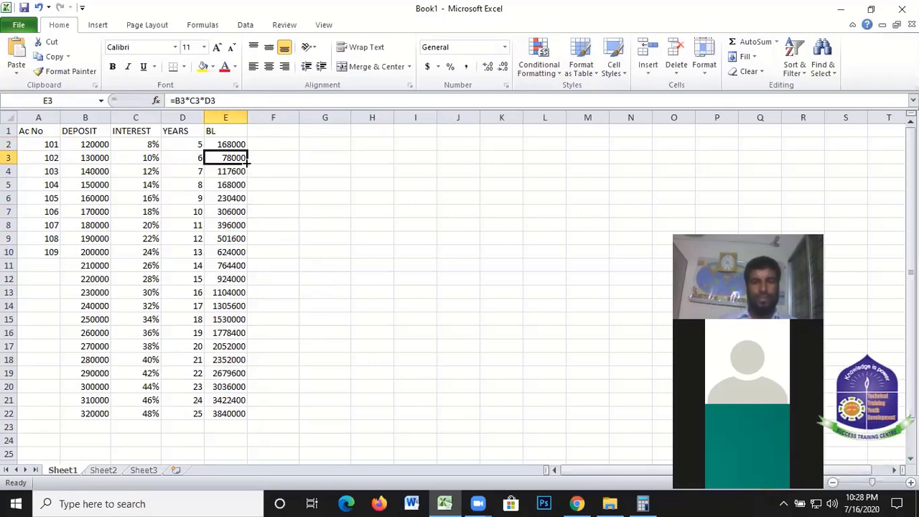
click(228, 147)
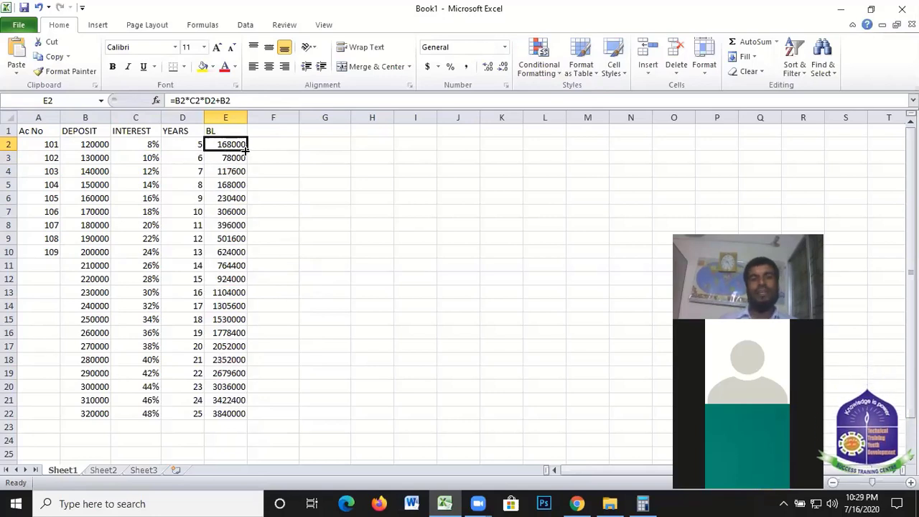
click(288, 288)
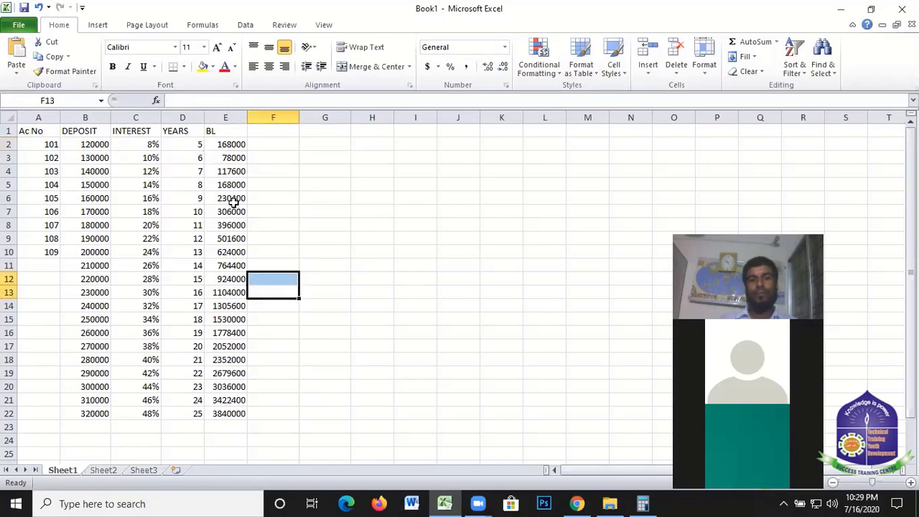
click(219, 158)
click(228, 145)
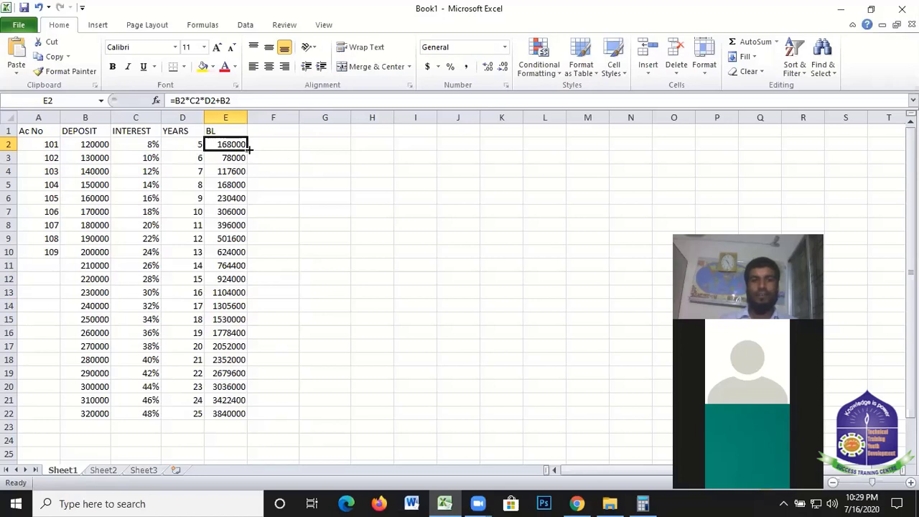
drag(249, 148, 258, 415)
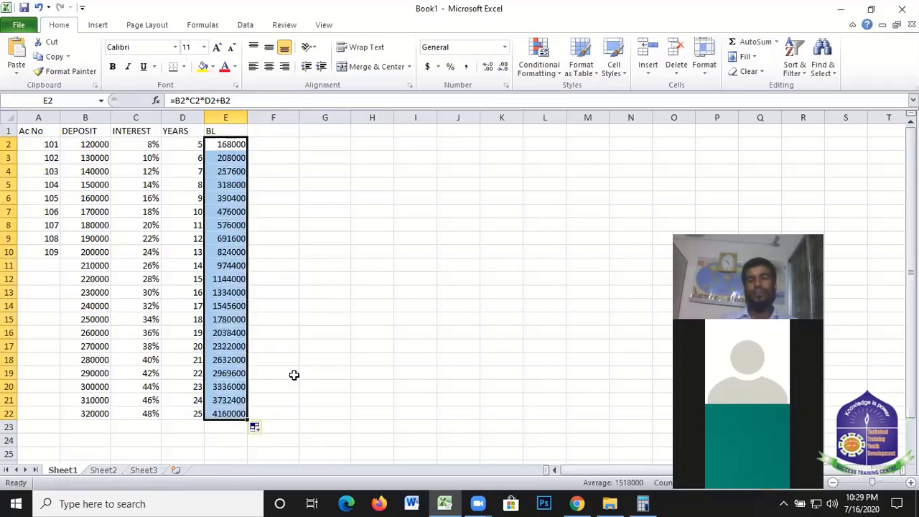
Clear the leftover cells A11:F23 below the table
click(415, 199)
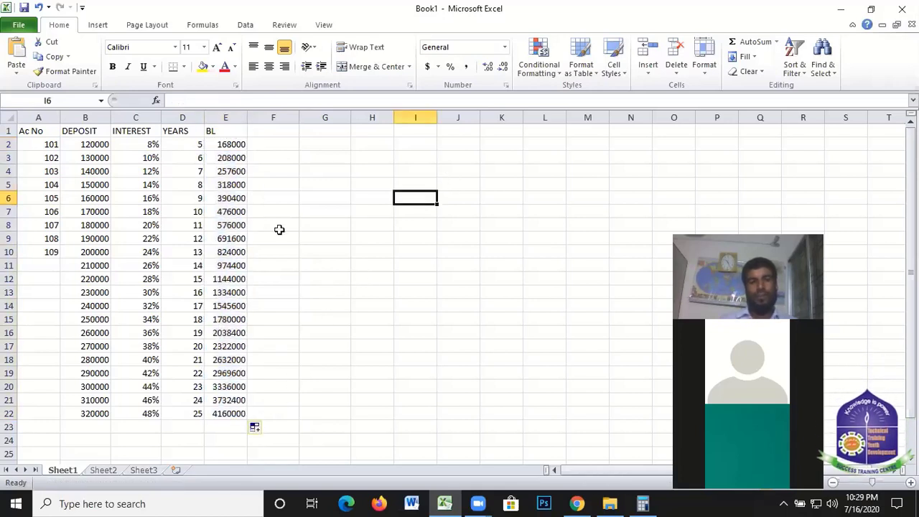
drag(39, 261, 275, 430)
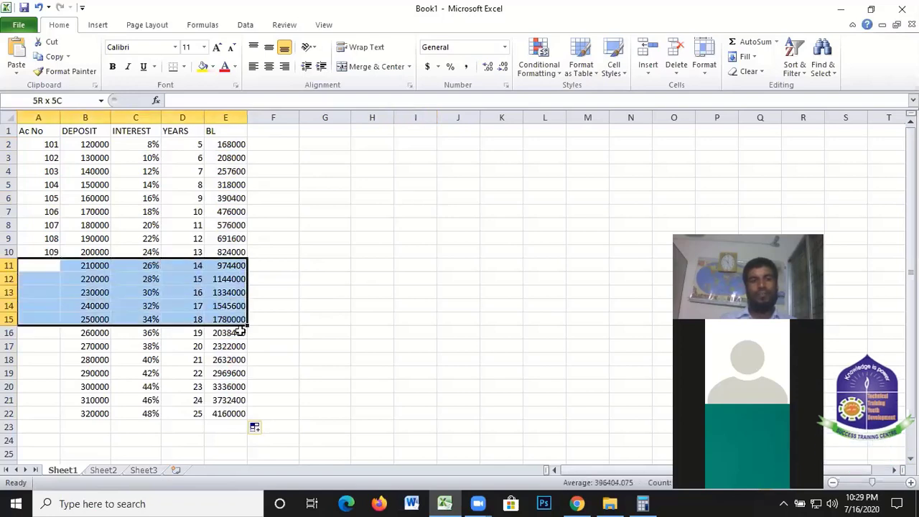
key(Delete)
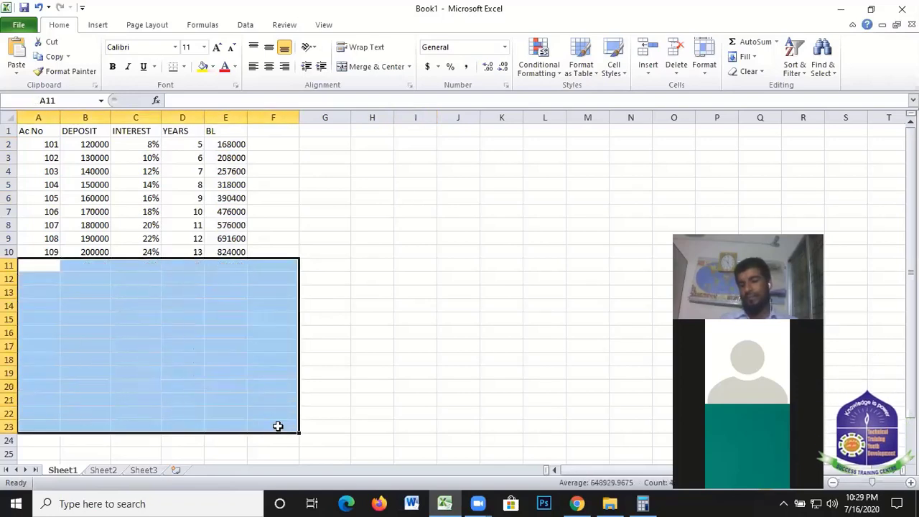
Move the fixed deposit table from A1:E10 down to H14:L23
click(413, 197)
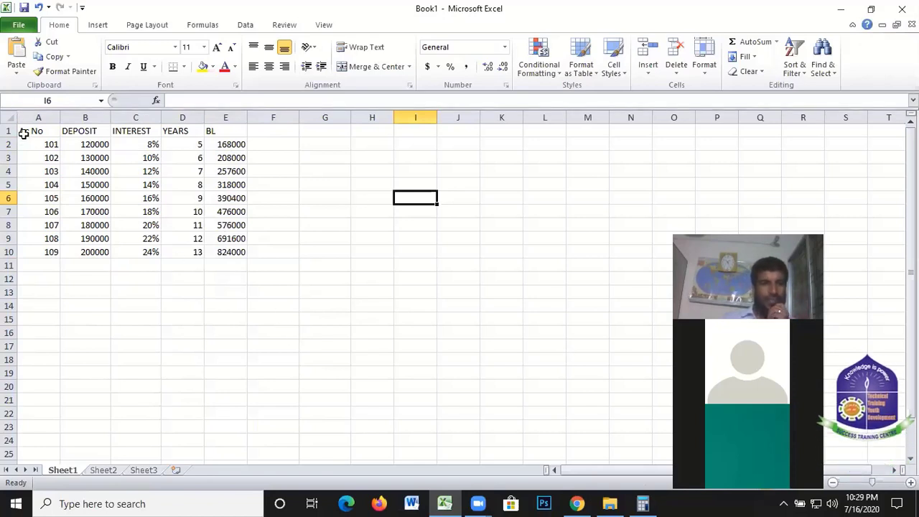
mouse_move(22, 131)
mouse_down()
mouse_move(246, 267)
mouse_move(238, 254)
mouse_up()
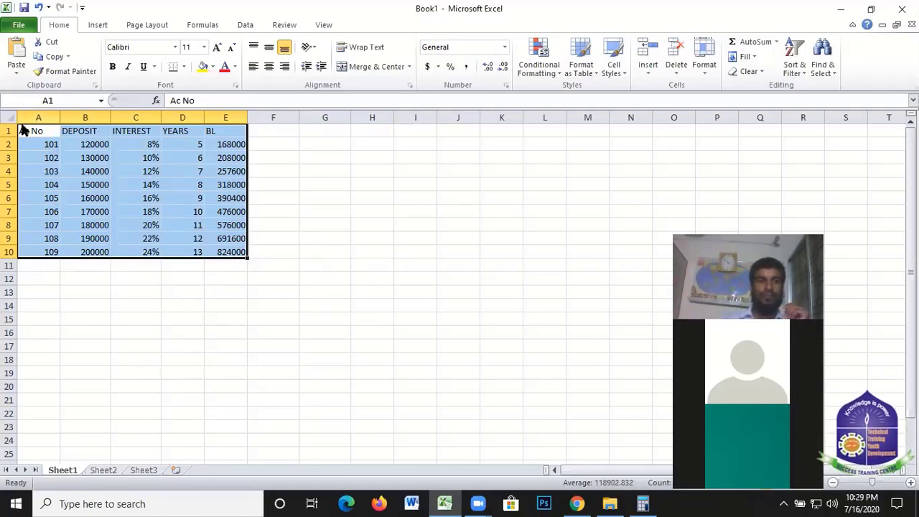
mouse_move(24, 130)
mouse_down()
mouse_move(391, 334)
mouse_move(433, 309)
mouse_up()
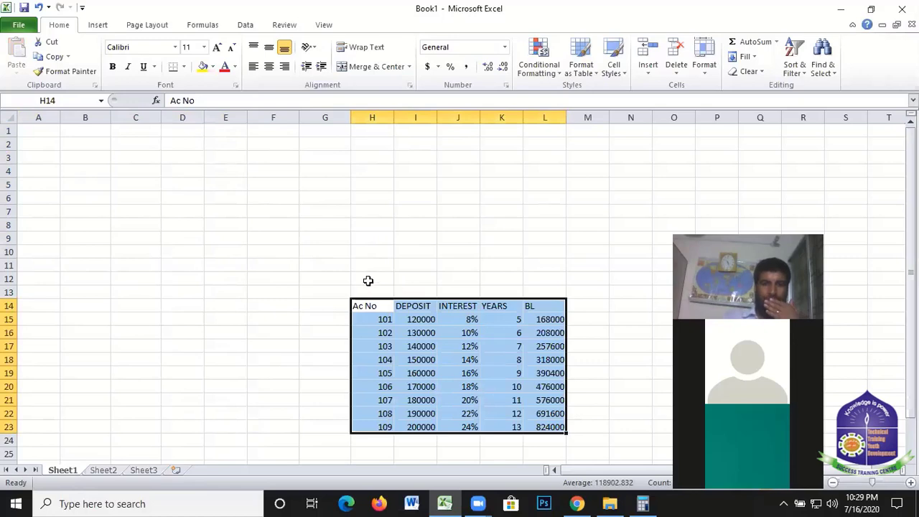
Merge and center H12:L13 and enter the title FIXED DEPOSIT
drag(367, 280, 543, 293)
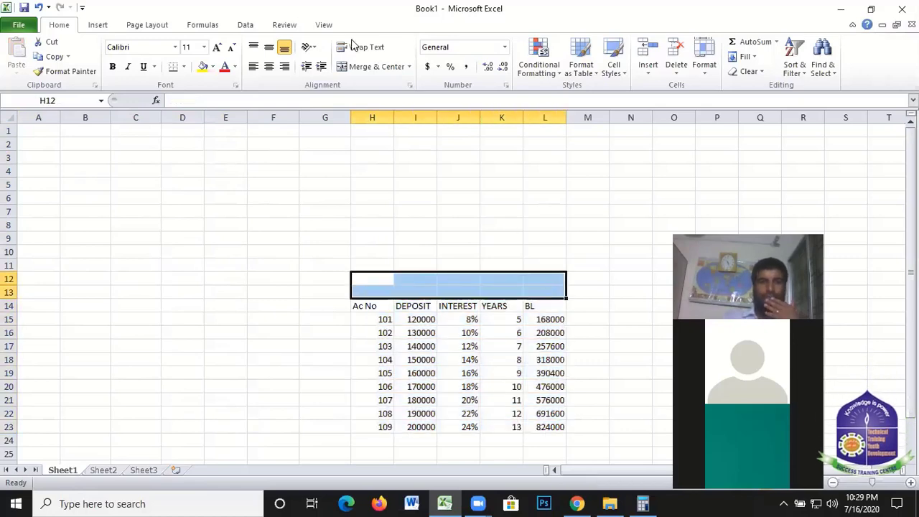
click(373, 68)
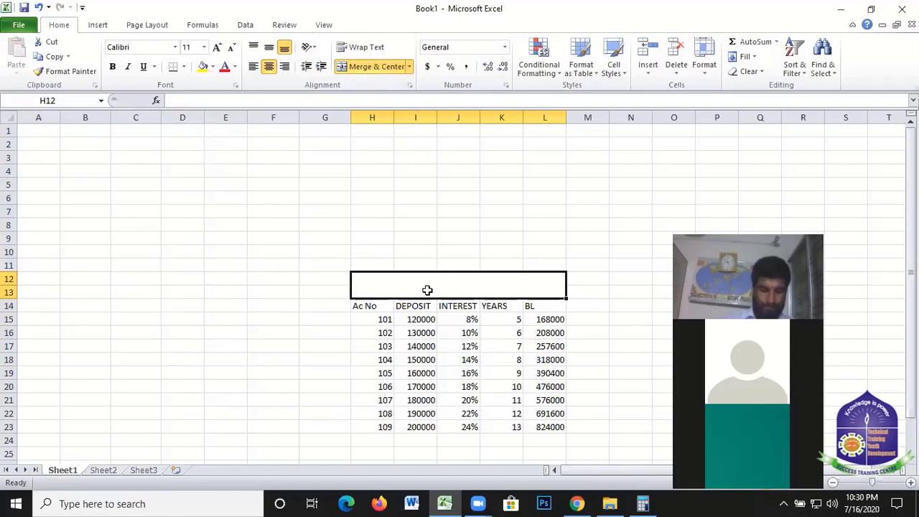
text(FI)
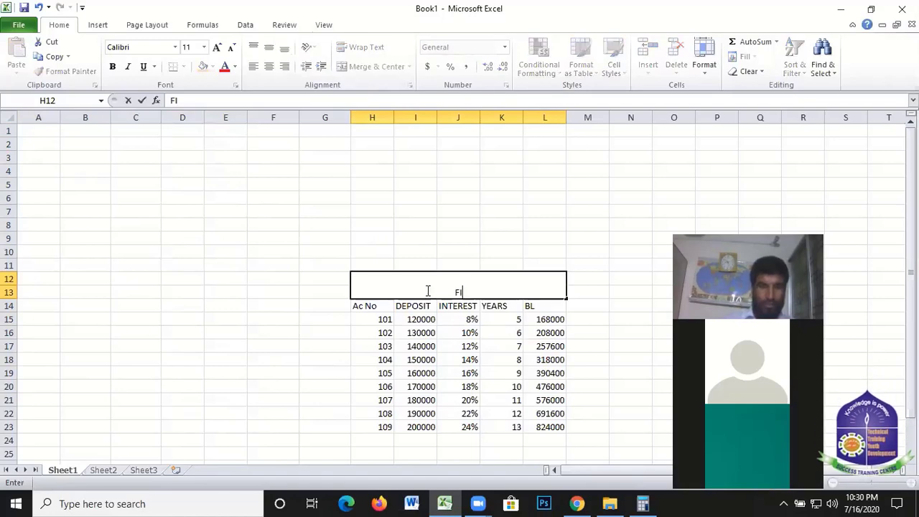
text(XE)
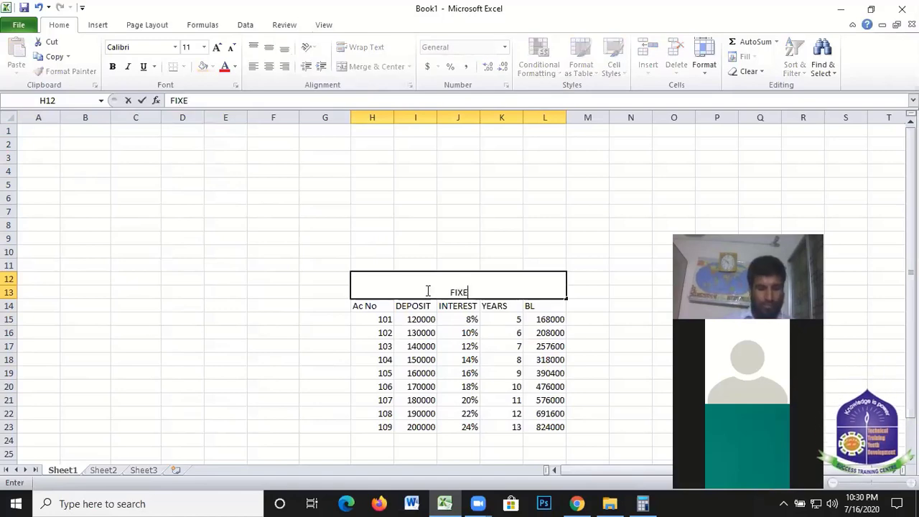
text(D DE)
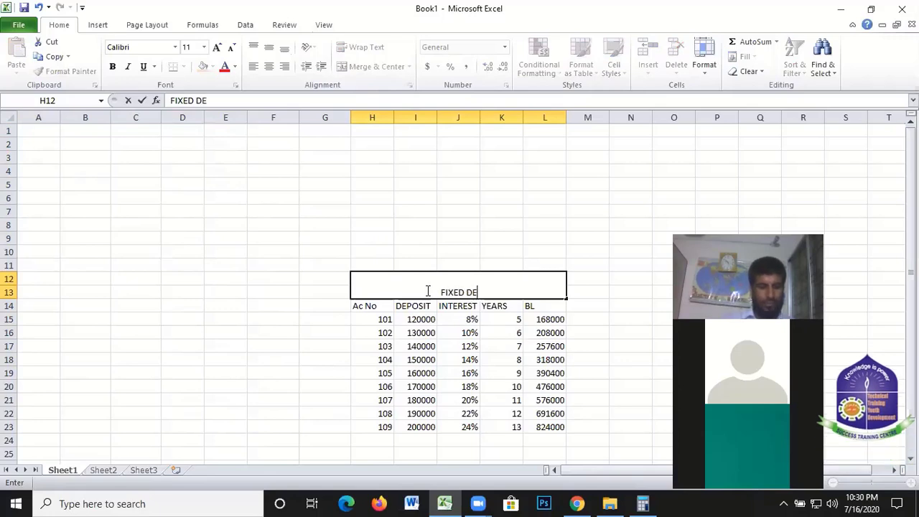
text(POS)
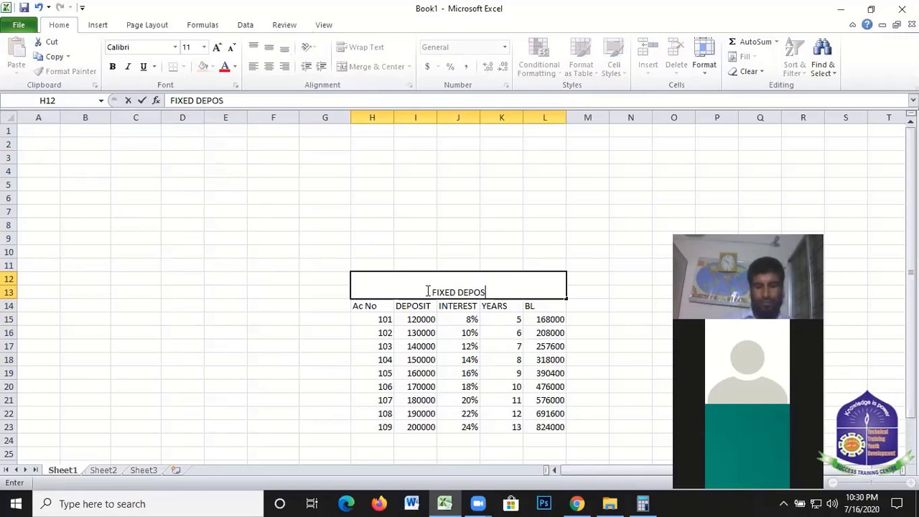
text(IT)
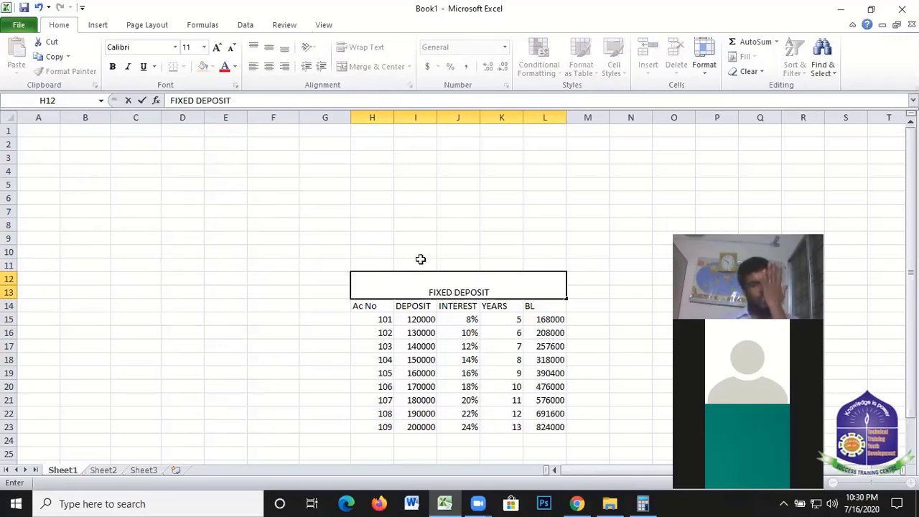
Set the FIXED DEPOSIT title text to 28 pt
drag(499, 291, 352, 292)
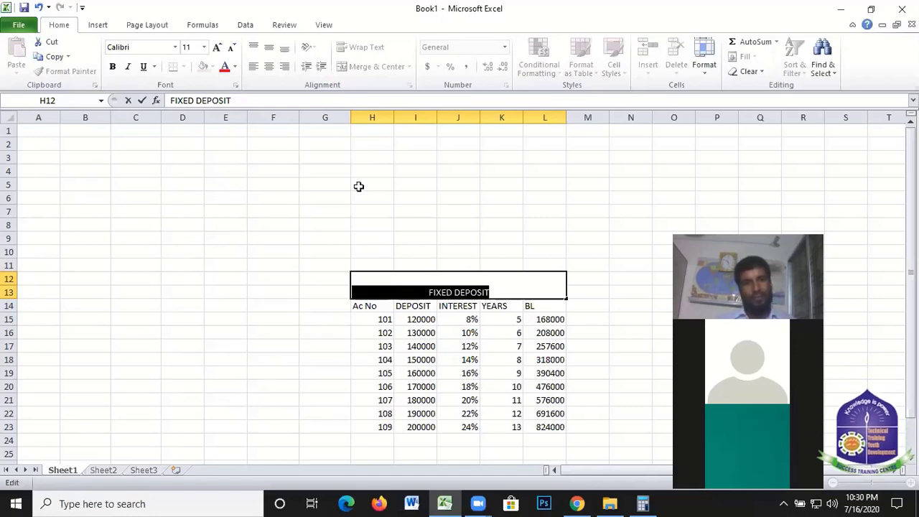
click(204, 47)
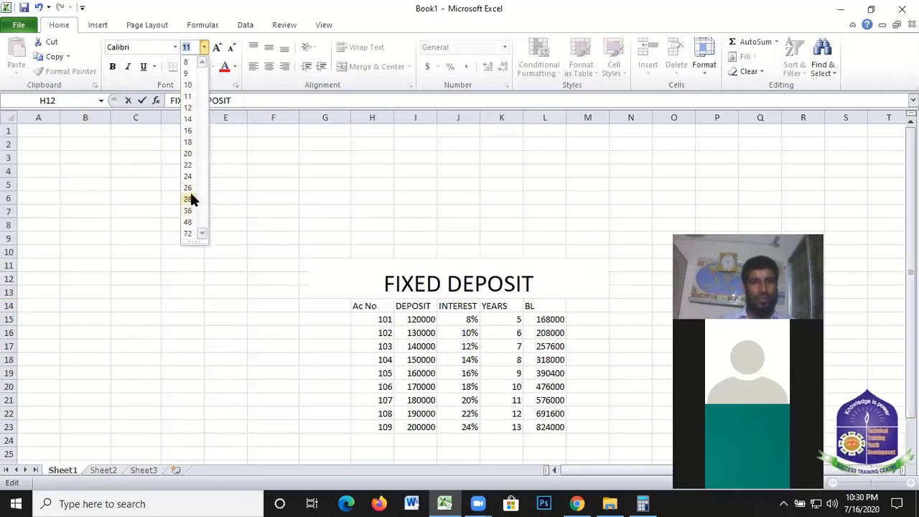
click(189, 199)
click(528, 234)
Give the merged title cell a yellow fill and red font color
click(544, 281)
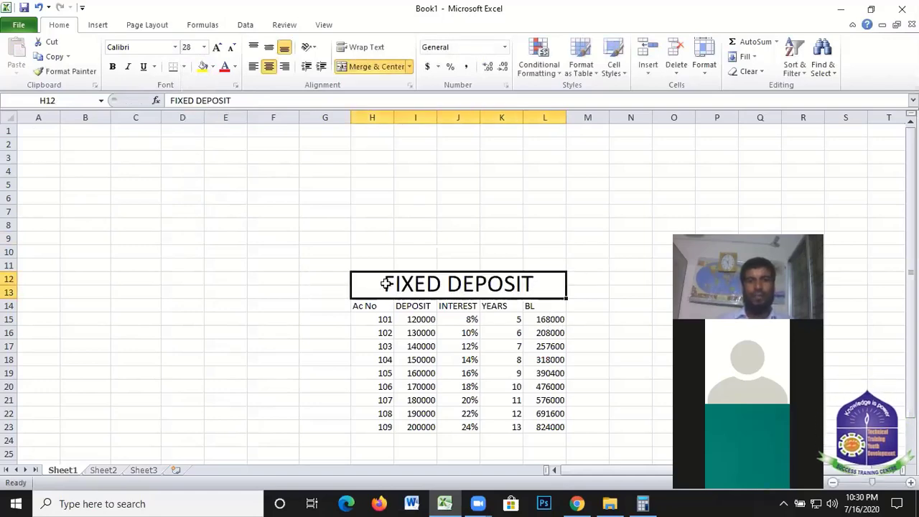
click(207, 67)
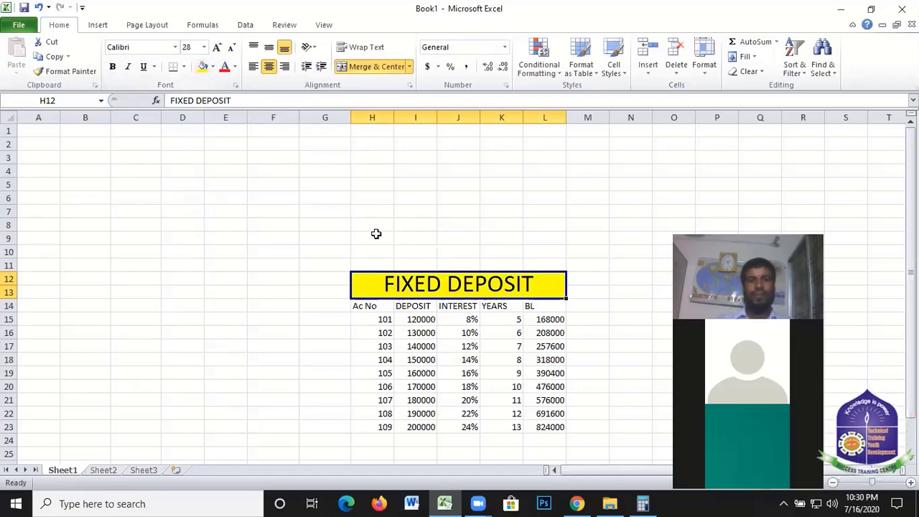
click(224, 70)
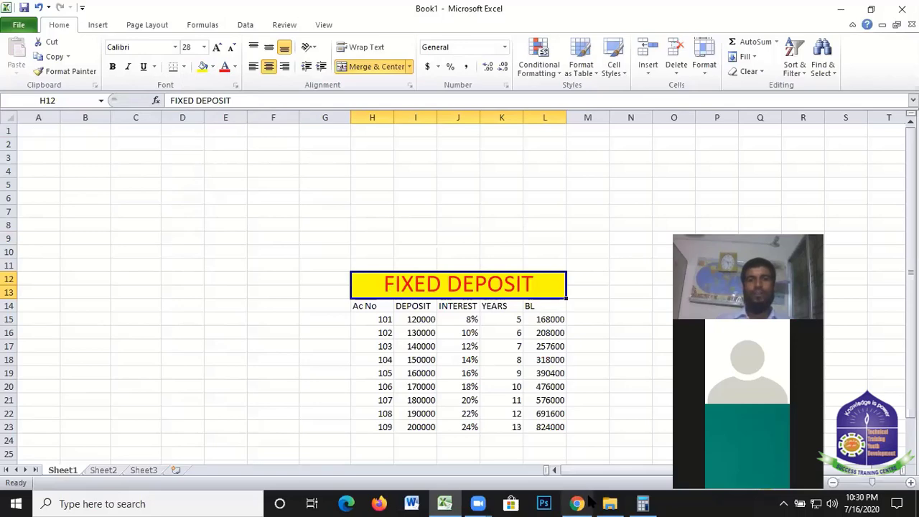
Move the title and table together from H12:L23 to A7:E18
scroll(503, 388, down, 2)
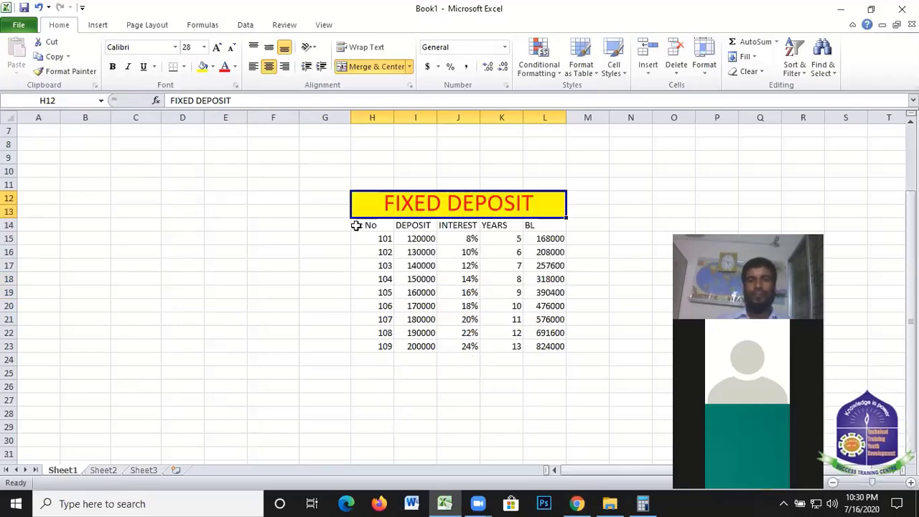
mouse_move(354, 226)
mouse_down()
mouse_move(515, 250)
mouse_move(557, 346)
mouse_up()
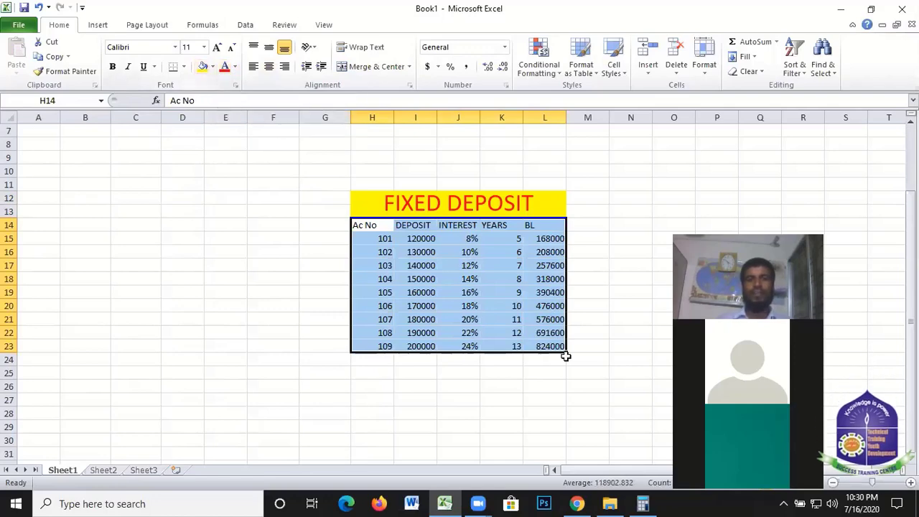
click(226, 292)
drag(355, 197, 537, 344)
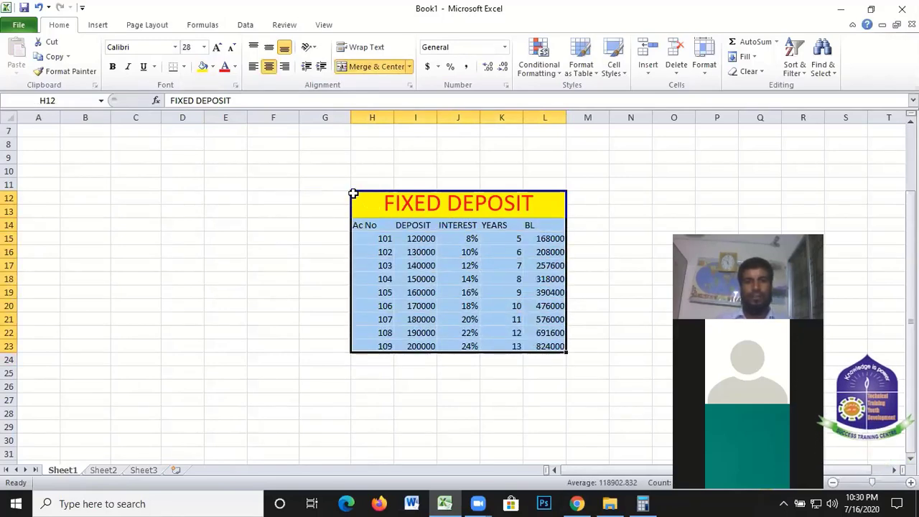
drag(352, 198, 54, 132)
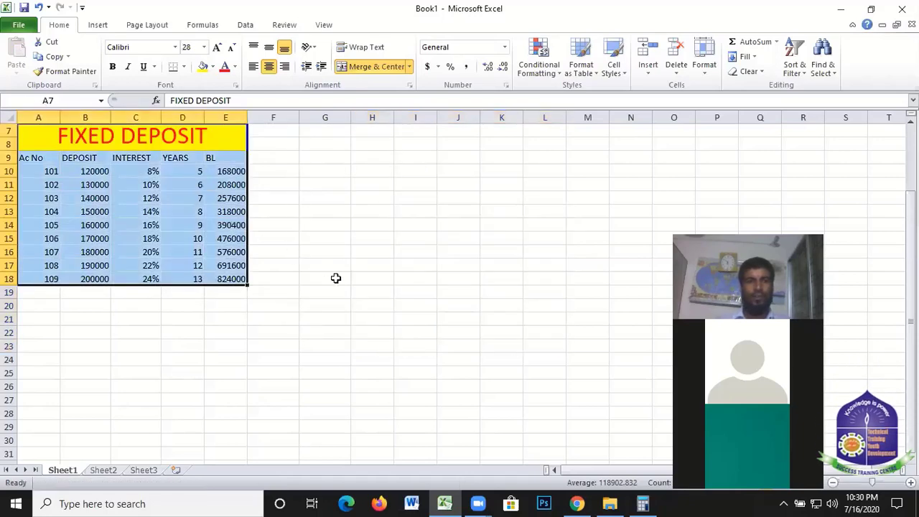
click(476, 242)
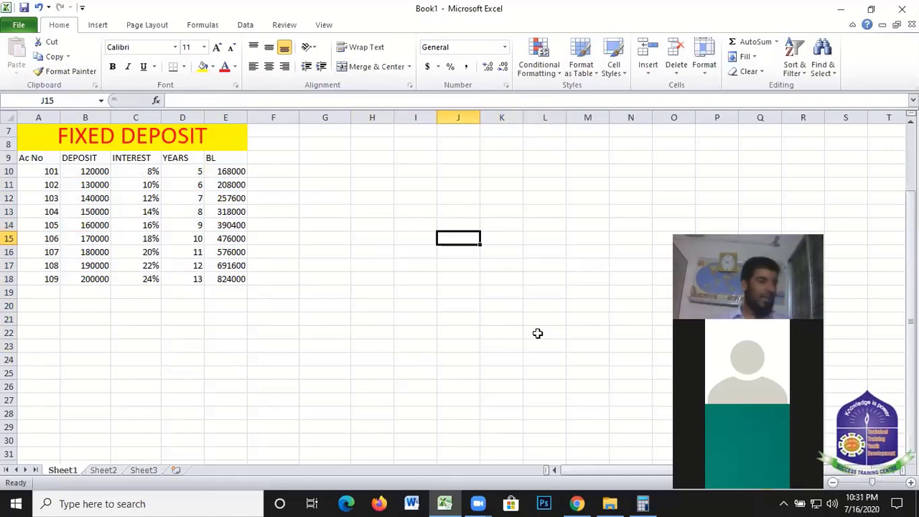
click(346, 279)
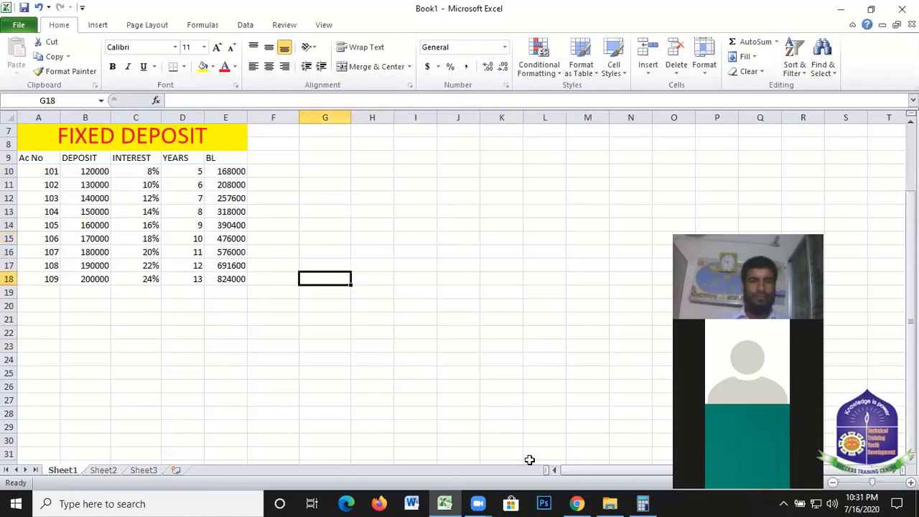